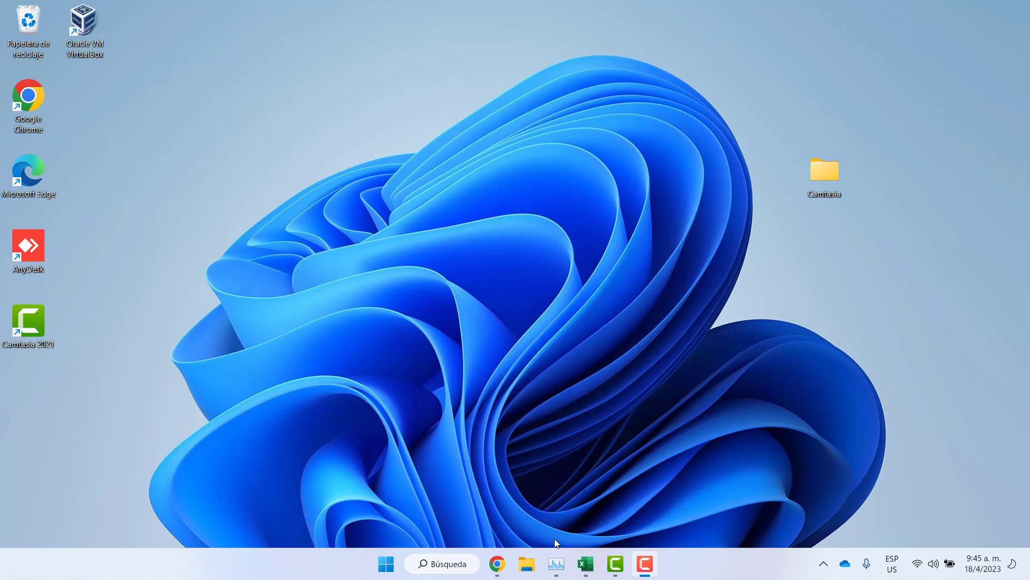
# Switch to the TAREA 12 workbook in Excel and bring up the payroll table on the Nomina sheet
pyautogui.click(585, 563)
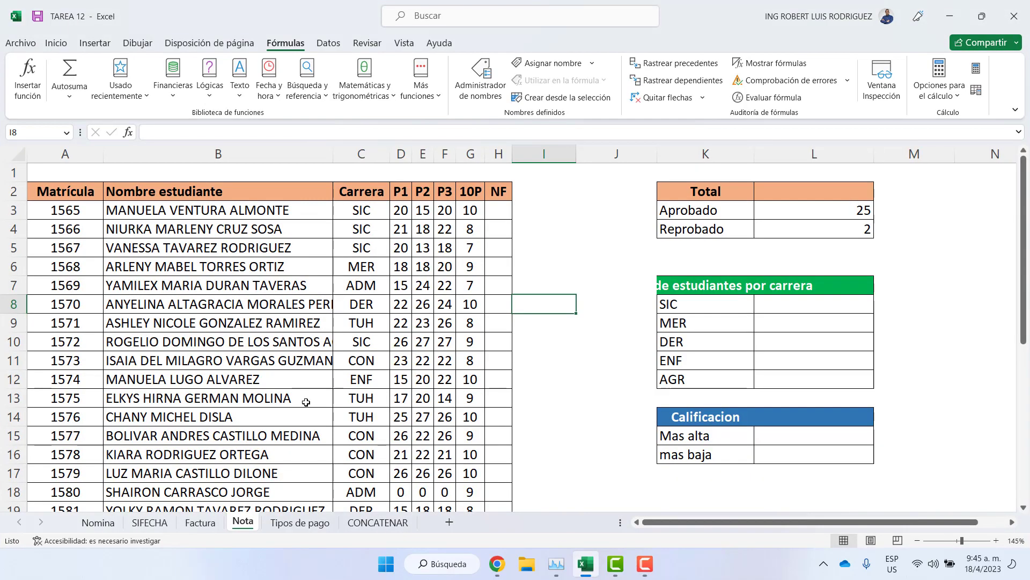
pyautogui.click(99, 525)
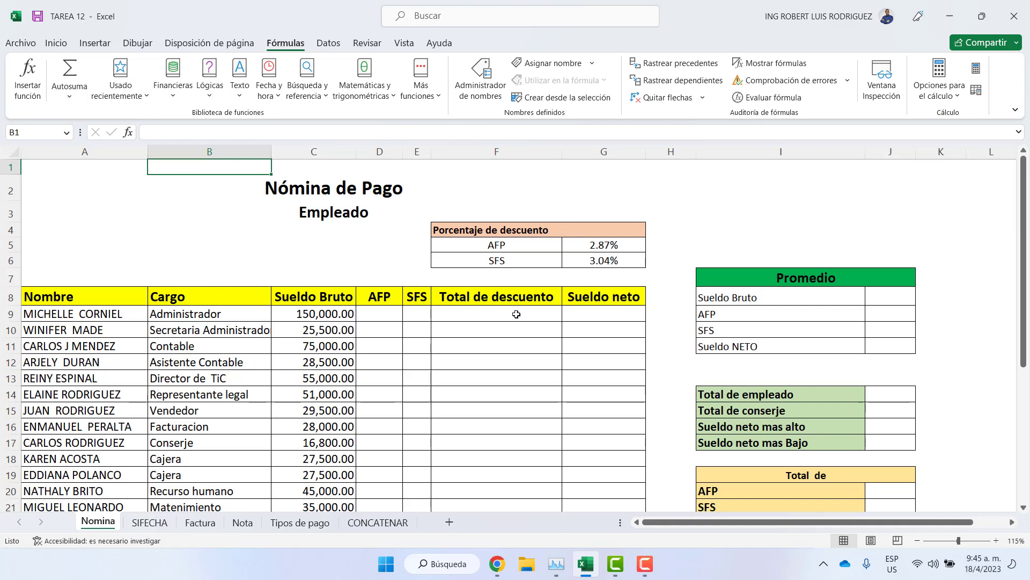
pyautogui.scroll(-1, 517, 314)
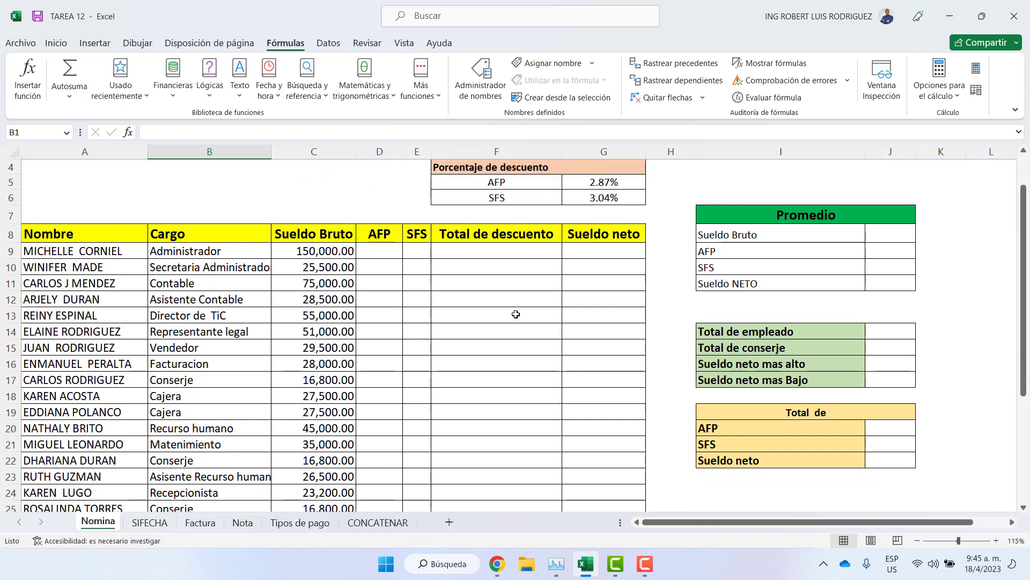
# Examine the empty result cells of the Promedio table and of the employee, conserje and highest and lowest net salary totals
pyautogui.click(881, 232)
pyautogui.moveTo(881, 232); pyautogui.dragTo(884, 283)
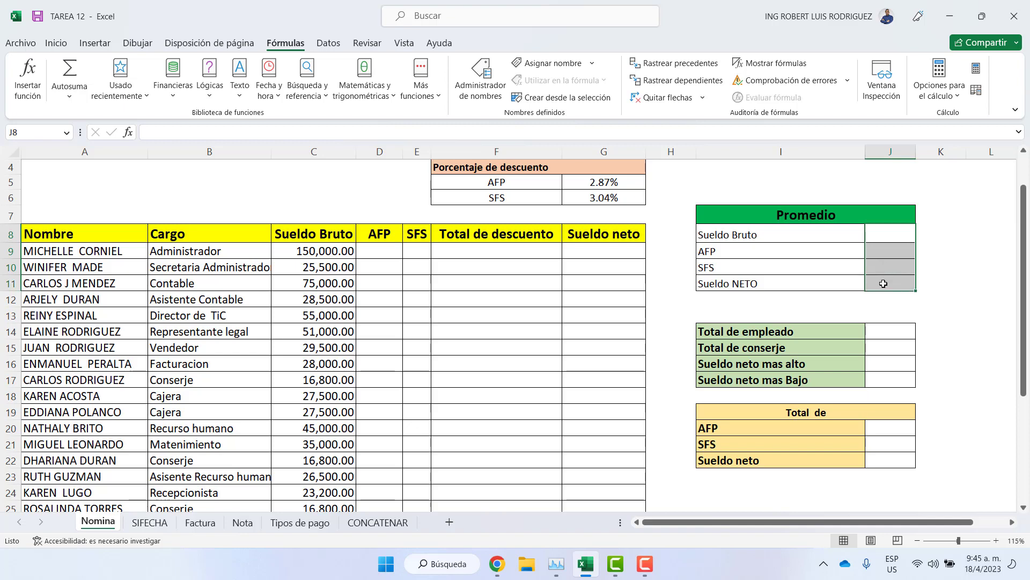
pyautogui.click(883, 332)
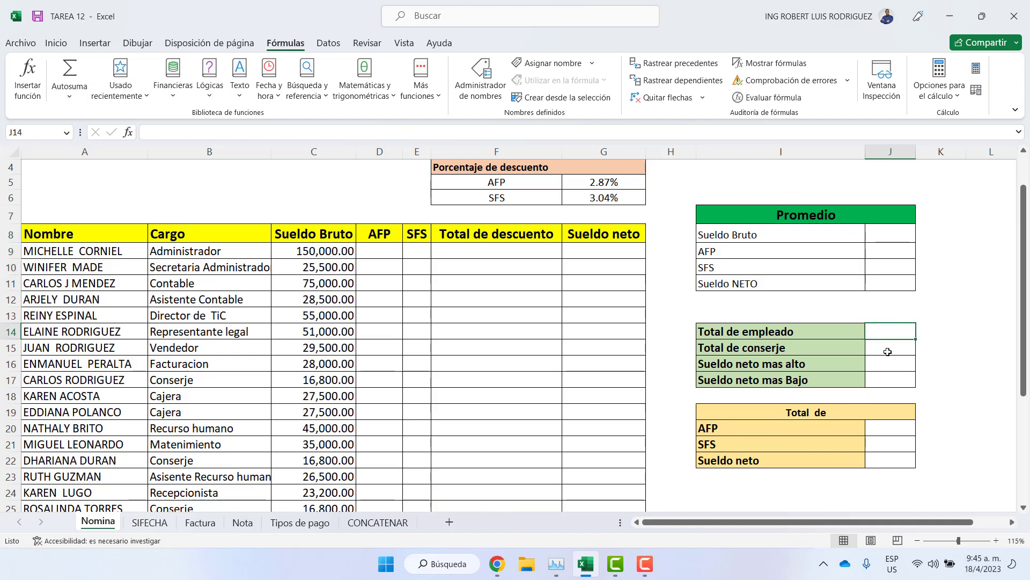
pyautogui.click(884, 347)
pyautogui.click(890, 364)
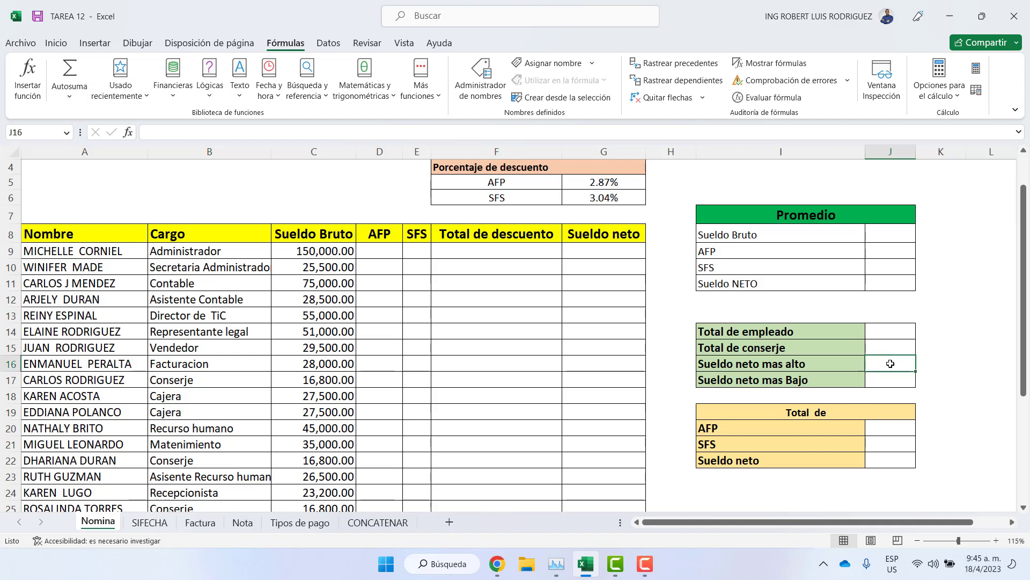
pyautogui.click(894, 378)
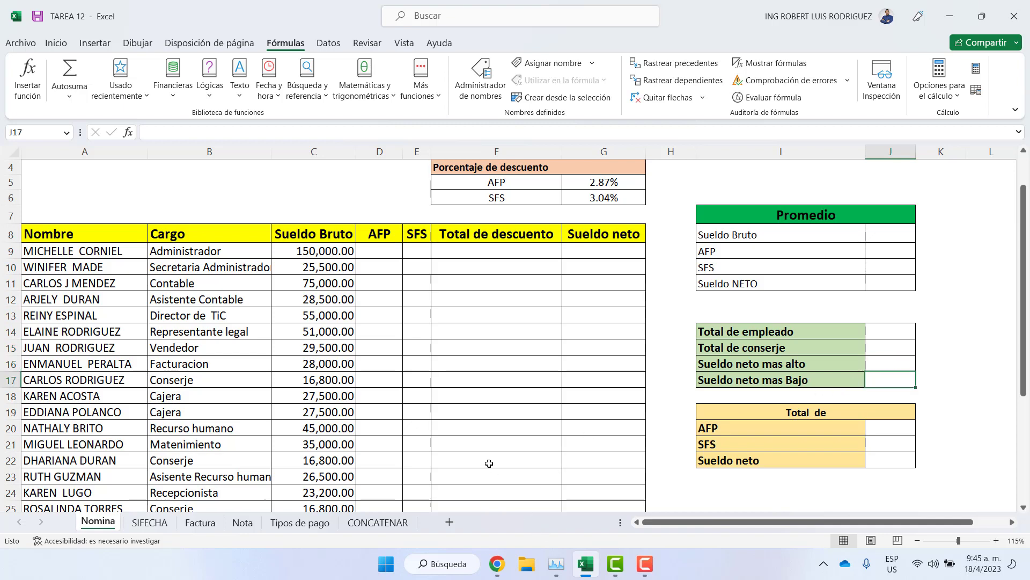
# Switch to Chrome and read the PROMEDIO explanation and its example formula in Funciones en Excel.pdf
pyautogui.click(498, 572)
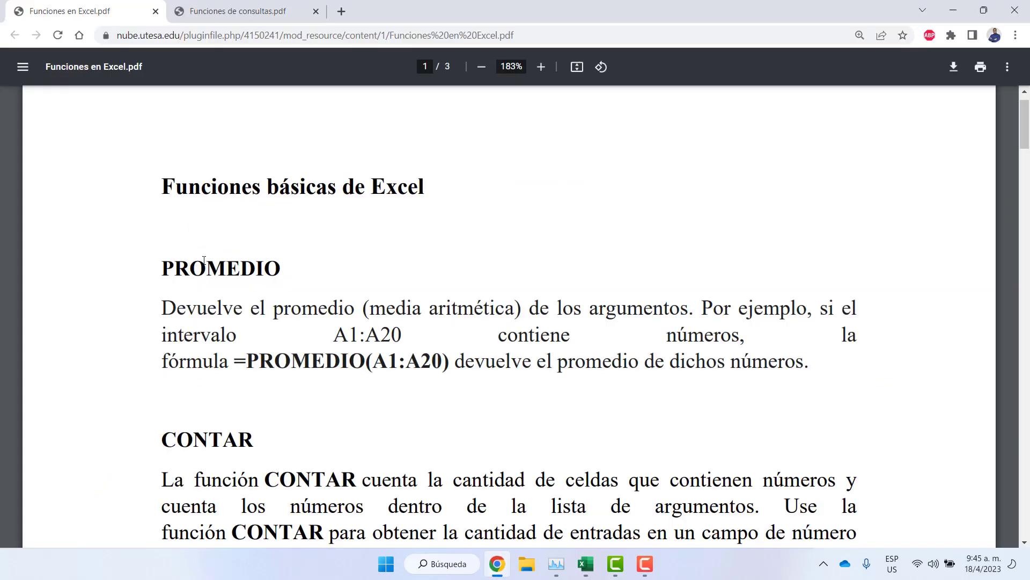
pyautogui.moveTo(161, 265); pyautogui.dragTo(317, 268)
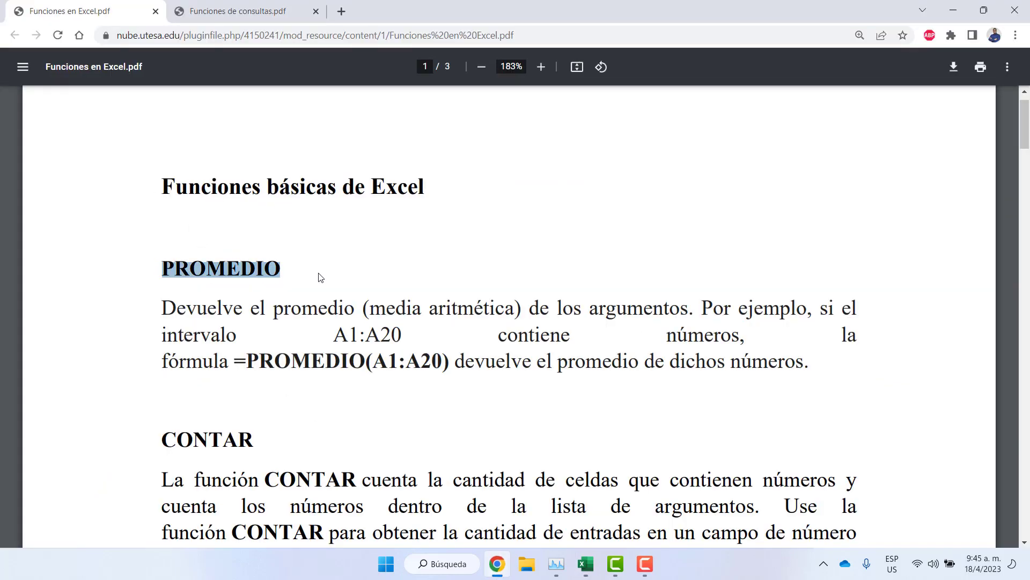
pyautogui.scroll(-2, 321, 277)
pyautogui.moveTo(157, 240); pyautogui.dragTo(327, 244)
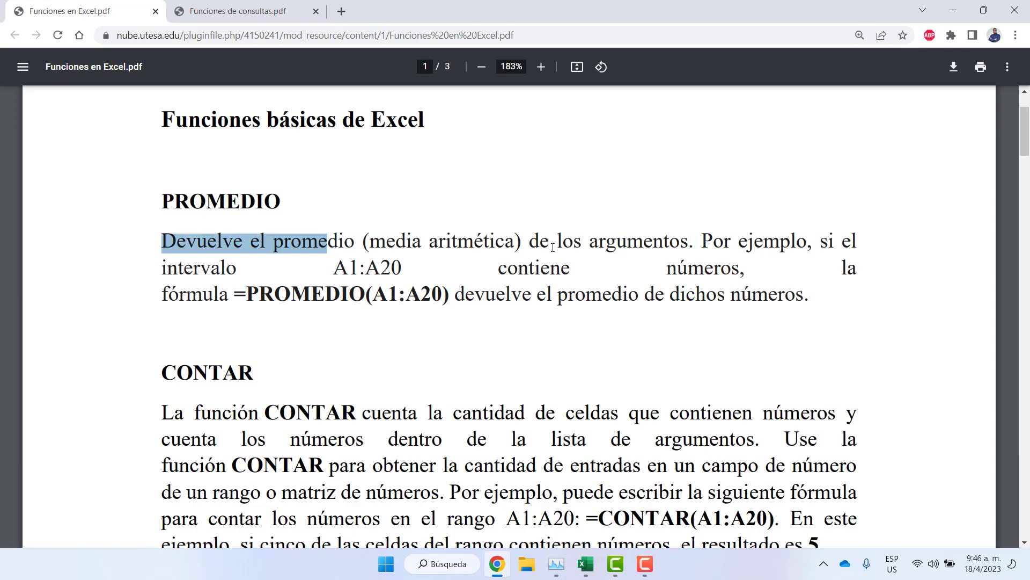
pyautogui.moveTo(340, 269); pyautogui.dragTo(357, 269)
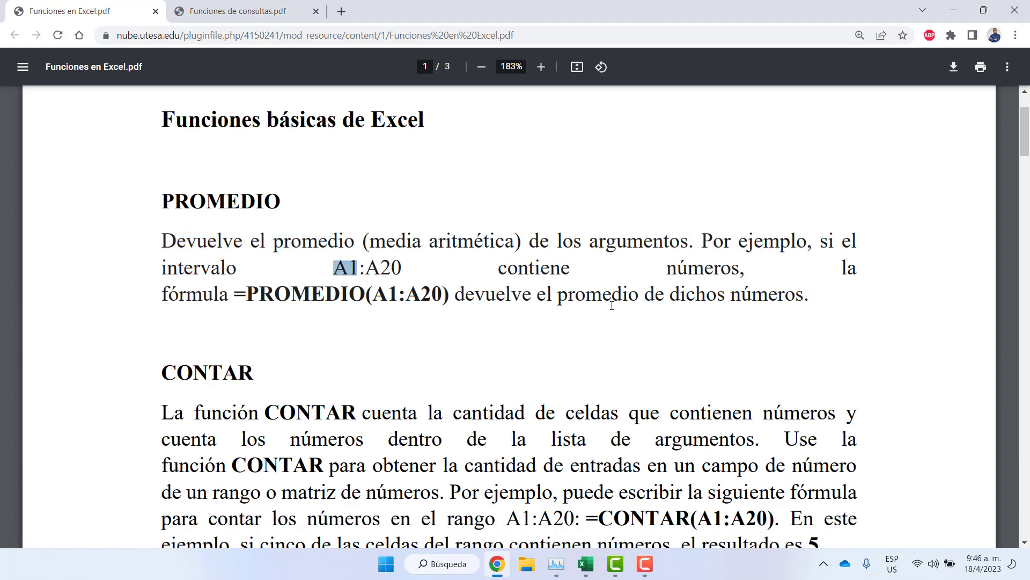
pyautogui.moveTo(234, 295); pyautogui.dragTo(468, 288)
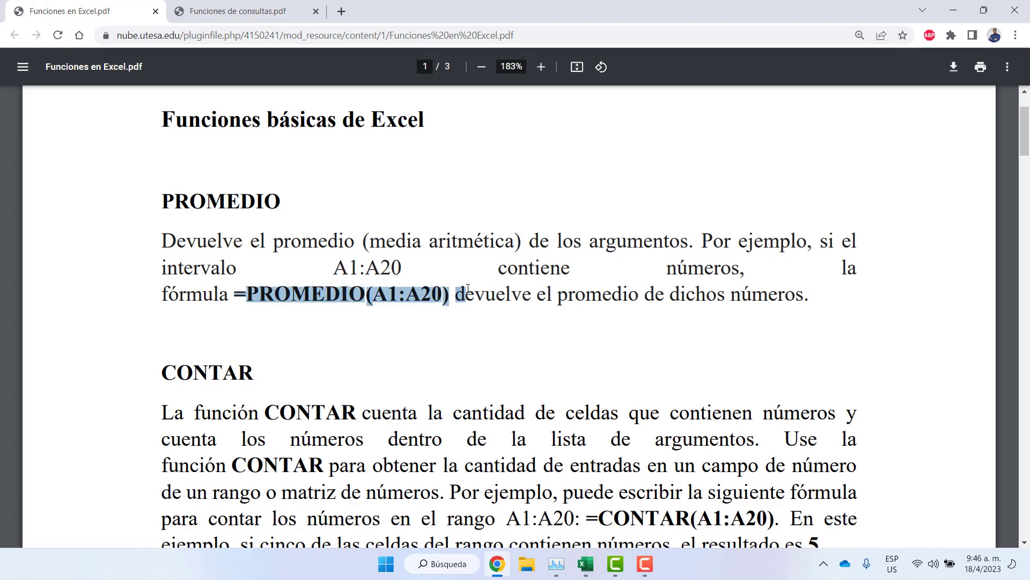
pyautogui.click(946, 525)
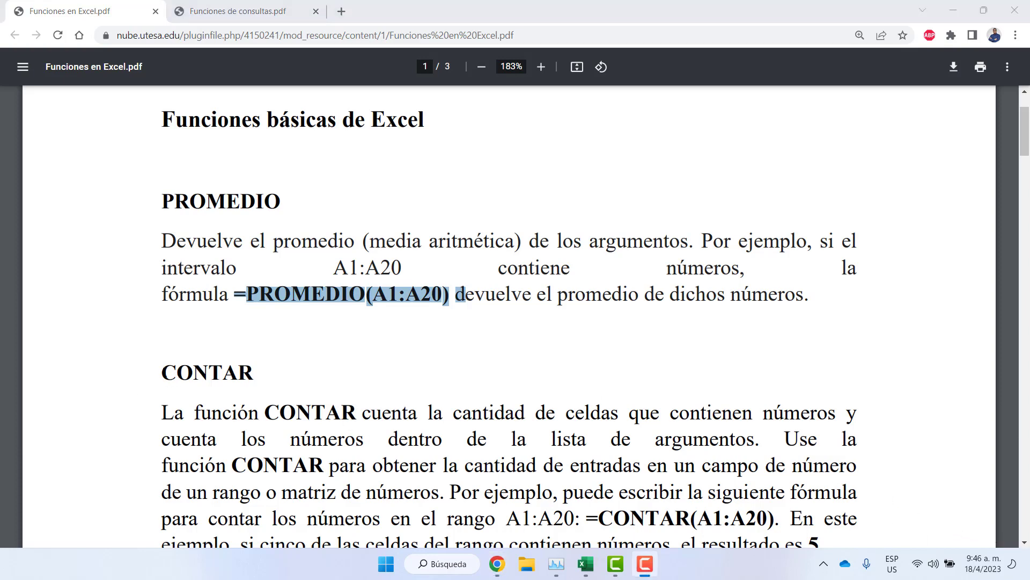
# Read the CONTAR and CONTAR.SI sections of the functions PDF, highlighting what CONTAR counts
pyautogui.doubleClick(212, 373)
pyautogui.scroll(-2, 214, 343)
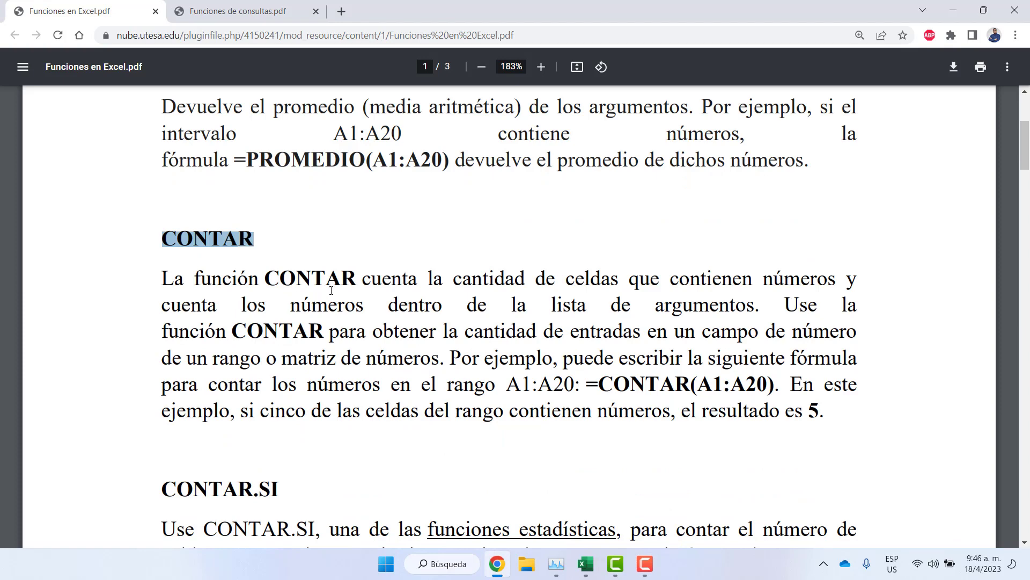
pyautogui.moveTo(364, 280); pyautogui.dragTo(737, 316)
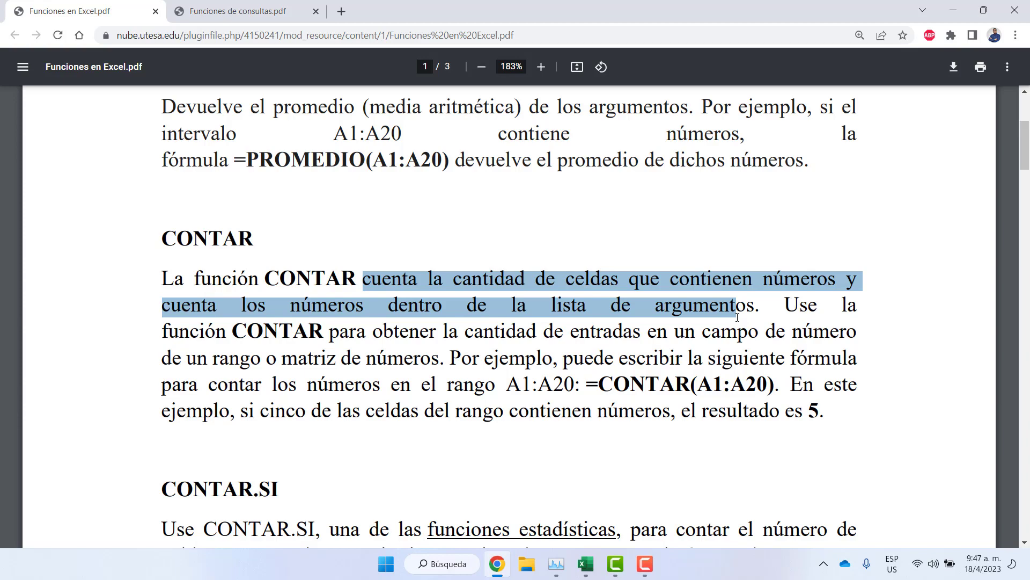
pyautogui.scroll(-5, 226, 332)
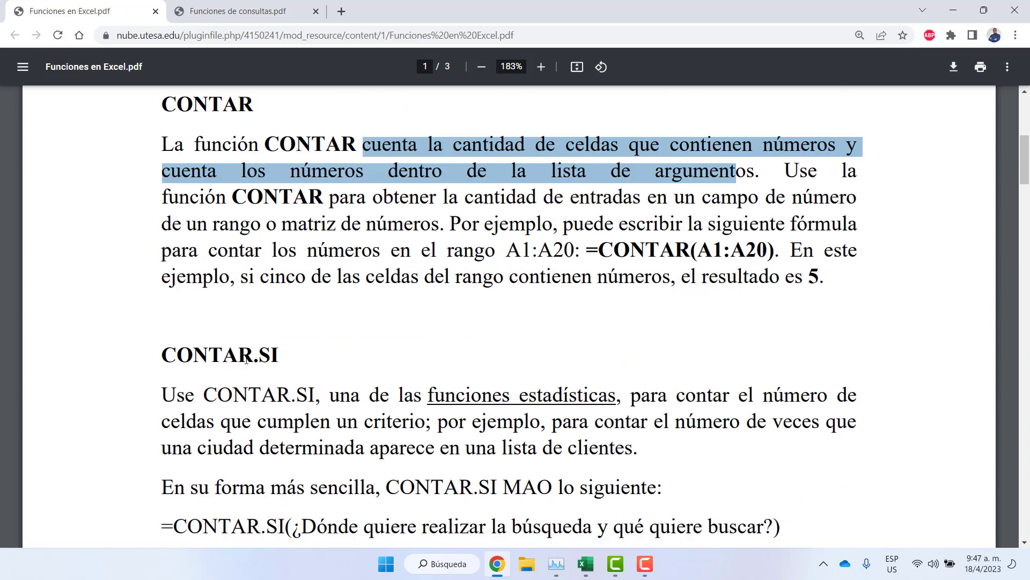
pyautogui.scroll(-1, 226, 333)
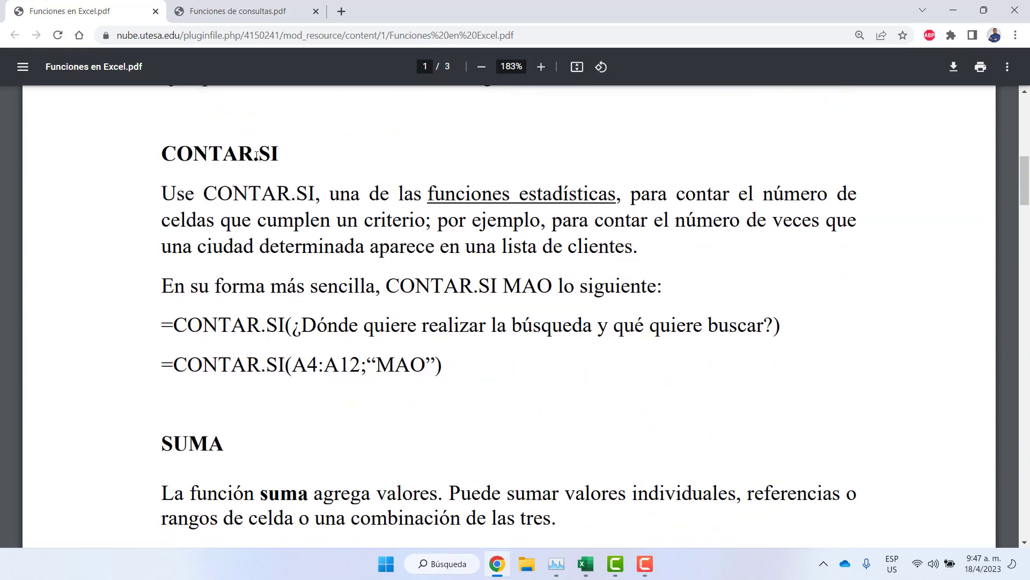
pyautogui.moveTo(257, 156); pyautogui.dragTo(292, 159)
# Read the SUMA and SUMAR.SI sections of the functions PDF
pyautogui.scroll(-6, 230, 312)
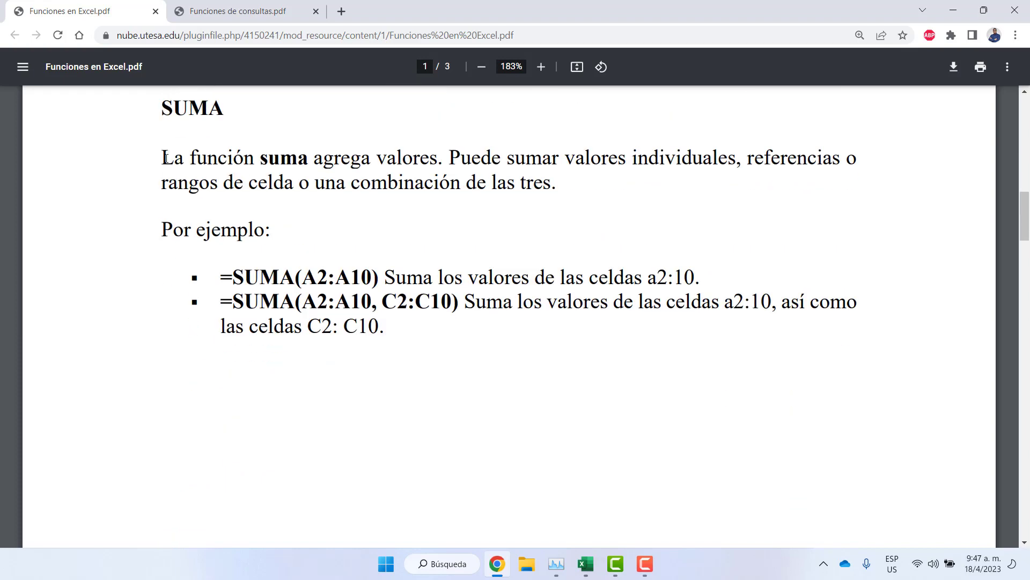
pyautogui.moveTo(166, 158); pyautogui.dragTo(349, 161)
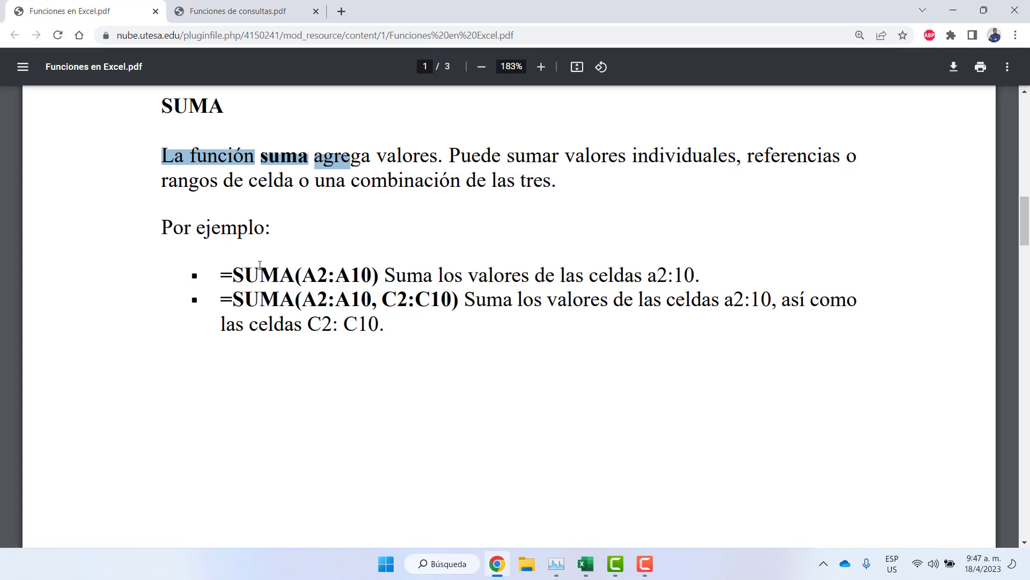
pyautogui.scroll(-10, 236, 344)
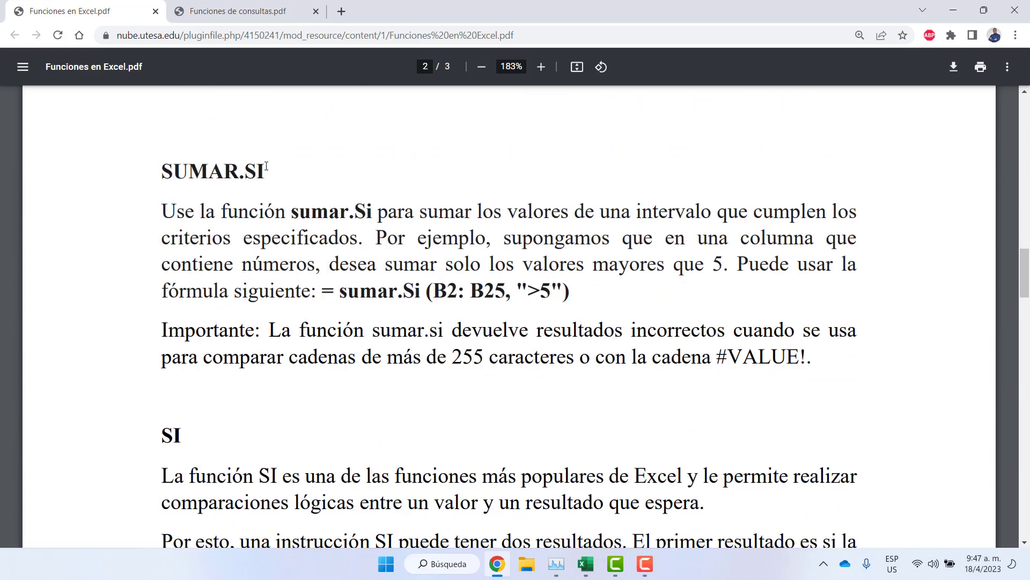
pyautogui.moveTo(224, 171); pyautogui.dragTo(320, 169)
# Read the SI section with its simple and nested examples, and locate the HOY function in the PDF
pyautogui.scroll(-3, 204, 339)
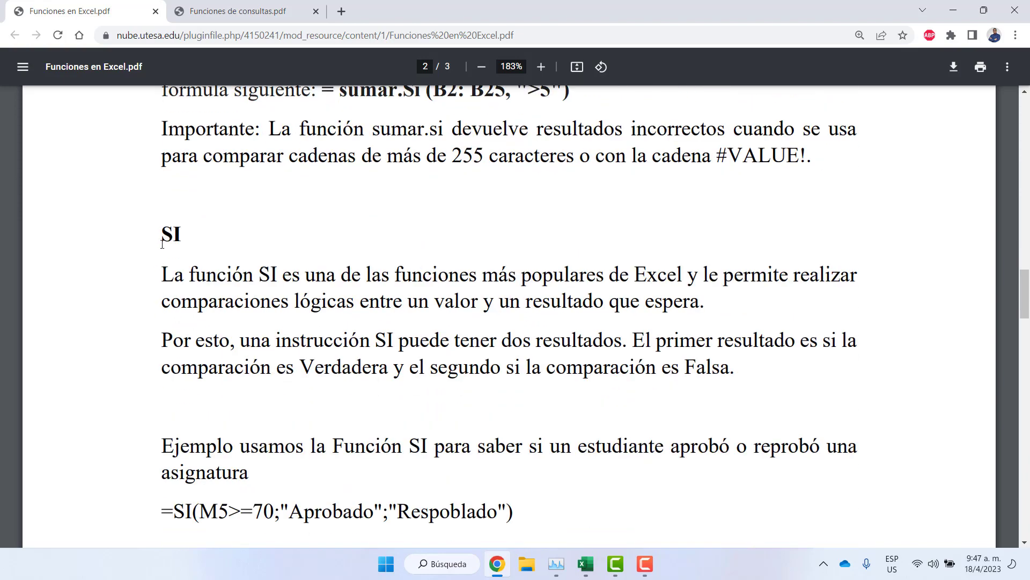
pyautogui.moveTo(161, 234); pyautogui.dragTo(195, 235)
pyautogui.scroll(-8, 180, 328)
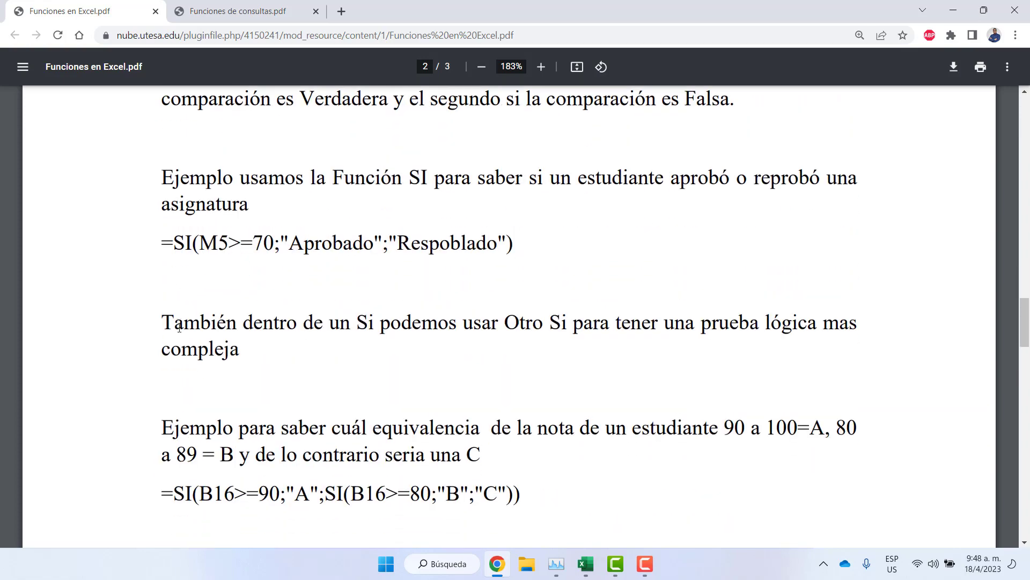
pyautogui.scroll(-3, 179, 328)
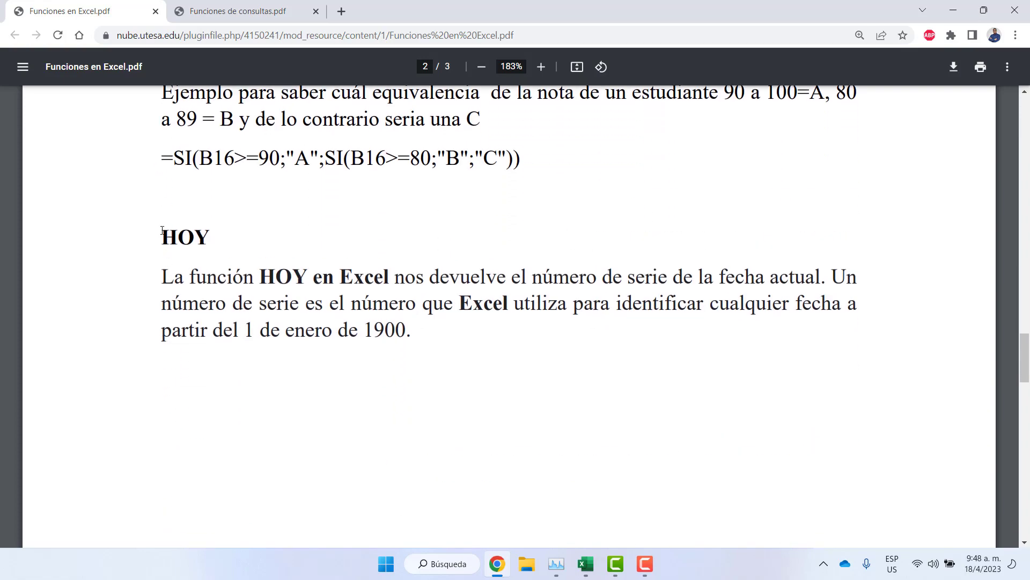
pyautogui.moveTo(162, 230); pyautogui.dragTo(211, 239)
# Examine the SIFECHA syntax on page 3, highlighting the function name and its fecha_inicial, fecha_final and unidad arguments
pyautogui.scroll(-12, 223, 295)
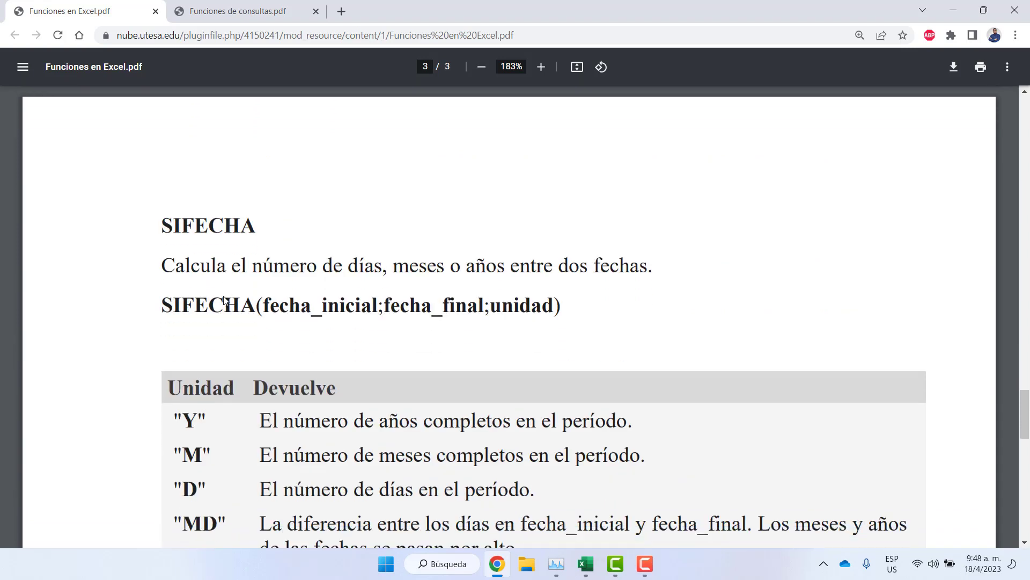
pyautogui.scroll(-1, 218, 287)
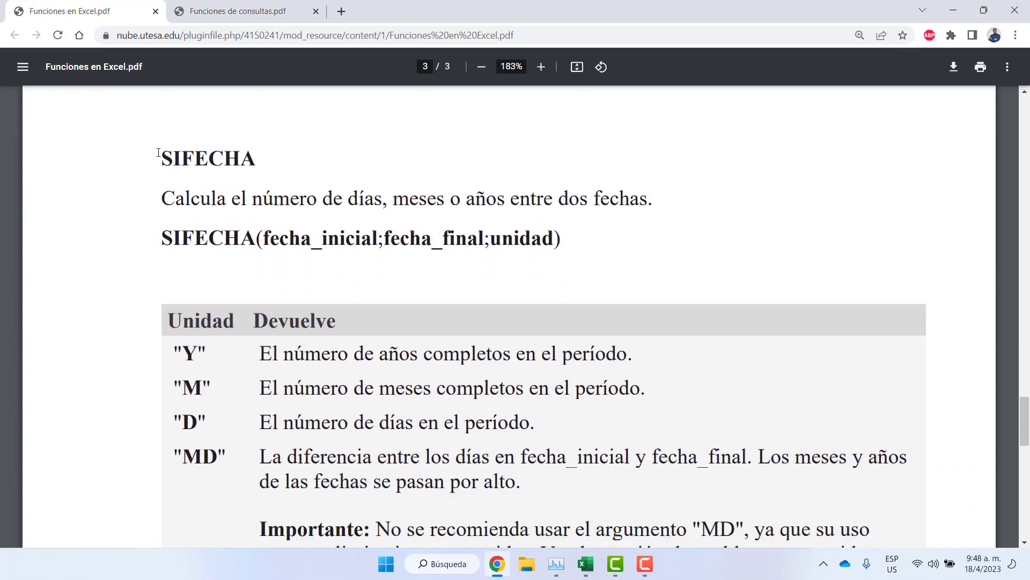
pyautogui.moveTo(159, 152); pyautogui.dragTo(289, 171)
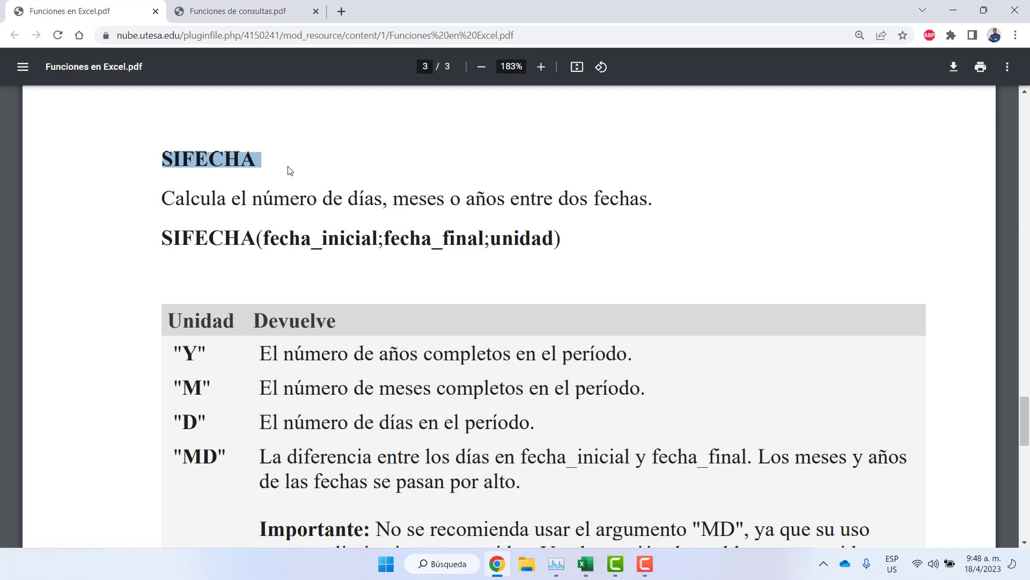
pyautogui.click(162, 235)
pyautogui.moveTo(162, 235); pyautogui.dragTo(246, 235)
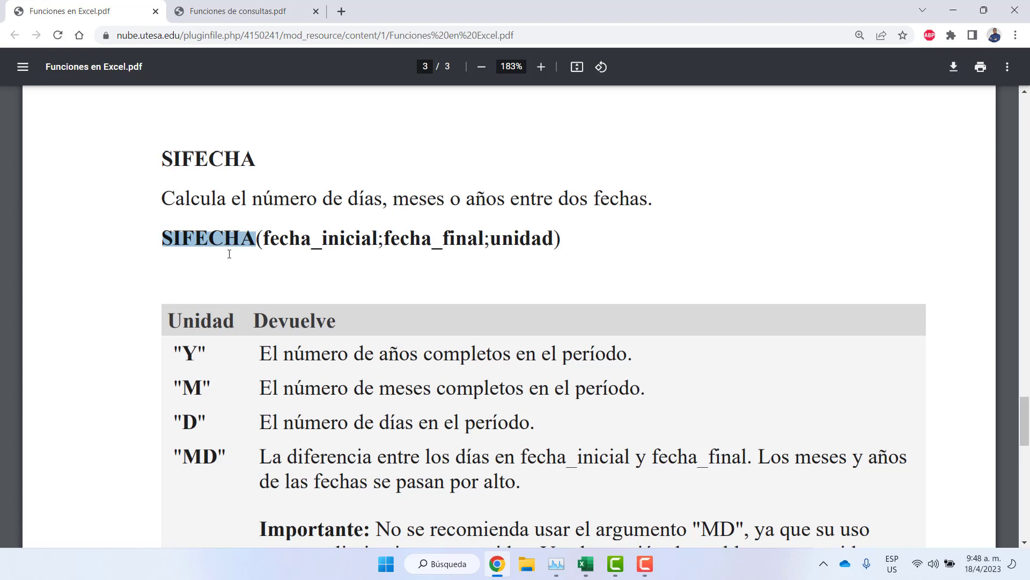
pyautogui.click(230, 253)
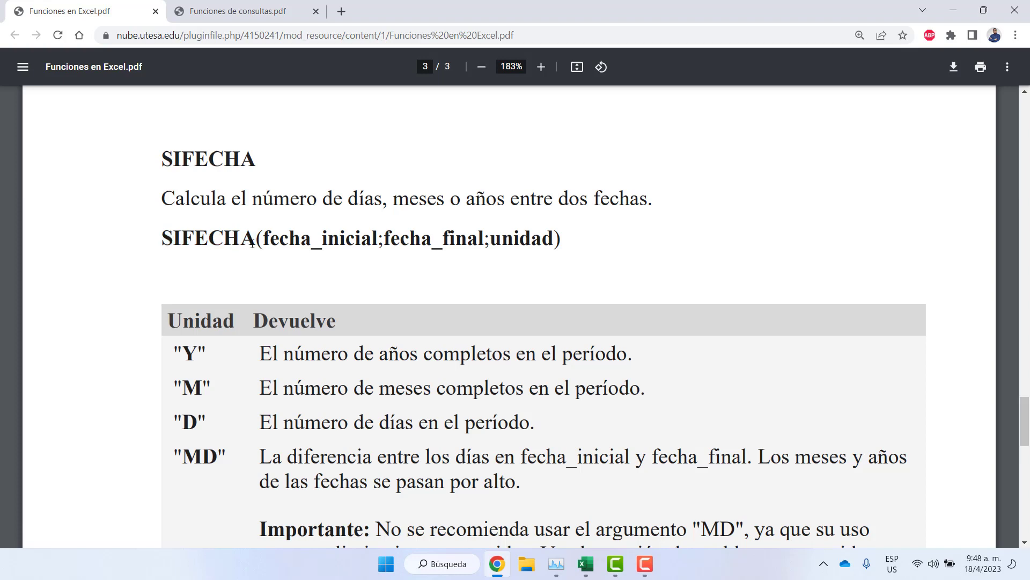
pyautogui.moveTo(263, 238); pyautogui.dragTo(382, 239)
pyautogui.click(379, 240)
pyautogui.click(393, 245)
pyautogui.moveTo(384, 238); pyautogui.dragTo(546, 236)
pyautogui.click(486, 239)
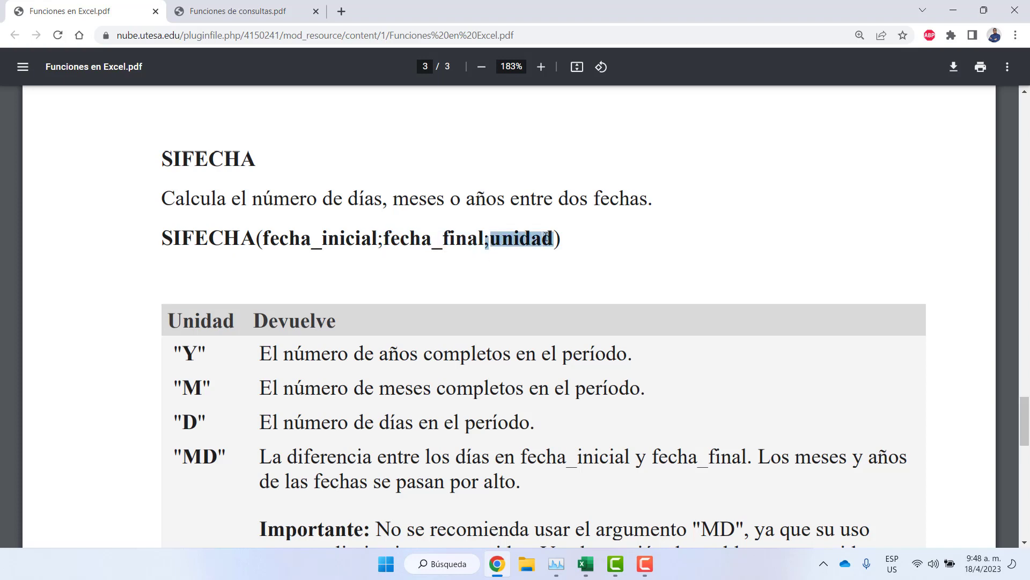
# Examine the SIFECHA unit table, highlighting the "Y" unit for complete years
pyautogui.scroll(-1, 375, 325)
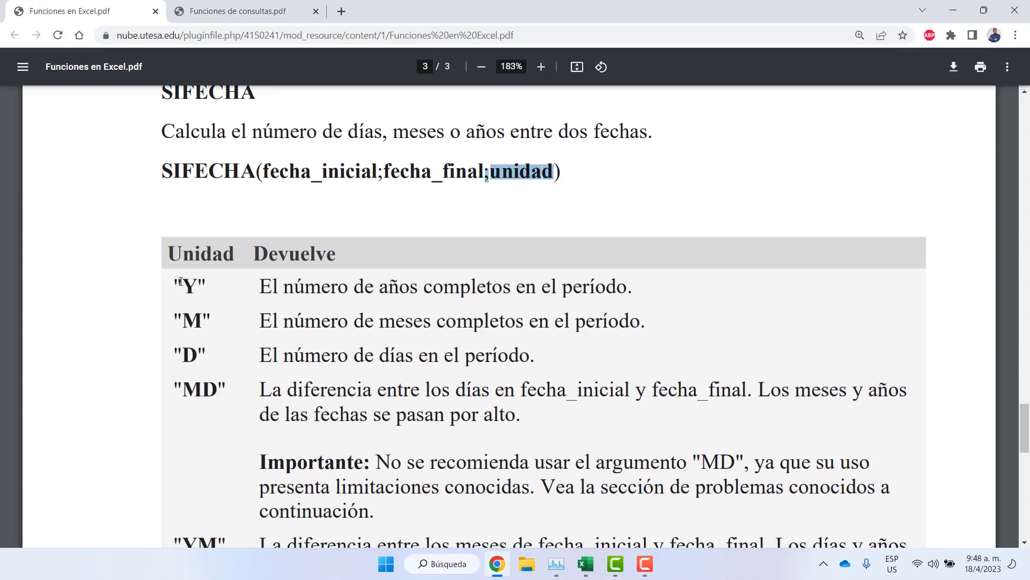
pyautogui.moveTo(171, 285); pyautogui.dragTo(194, 284)
pyautogui.click(203, 301)
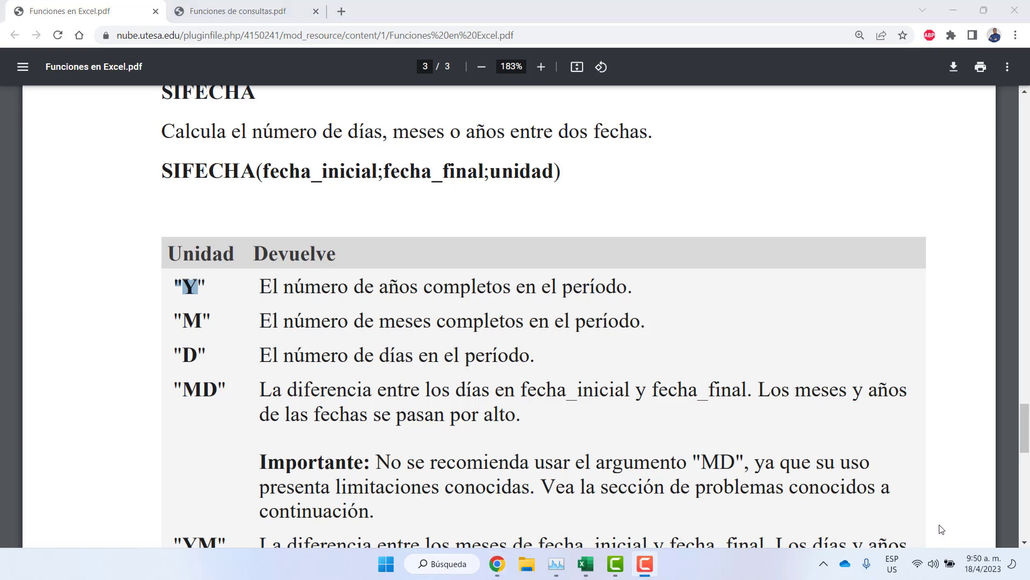
# Return to Excel, select the first AFP cell, D9, read the calculation notes below the payroll table and display the Home commands
pyautogui.click(585, 563)
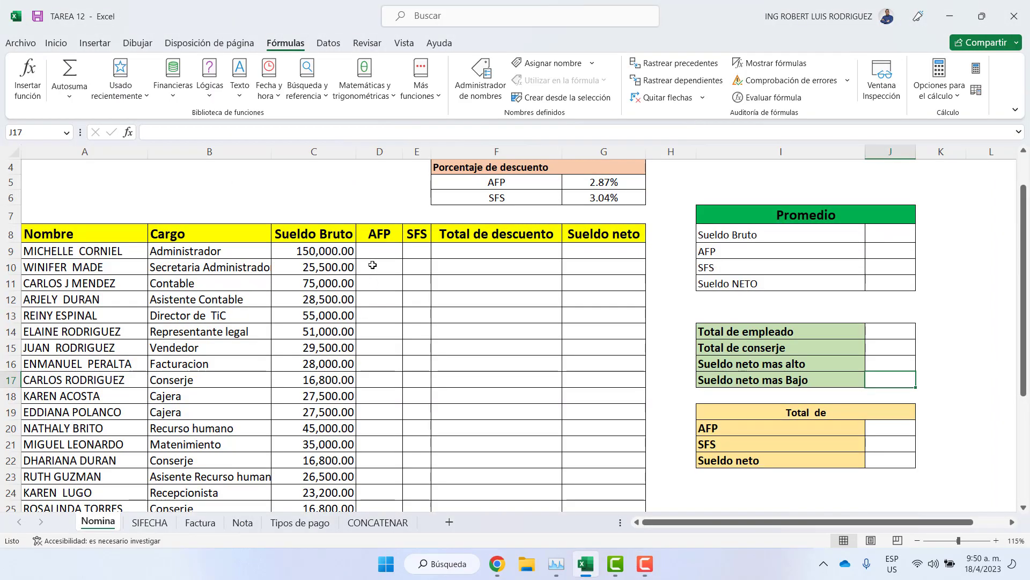
pyautogui.click(376, 249)
pyautogui.scroll(-5, 268, 327)
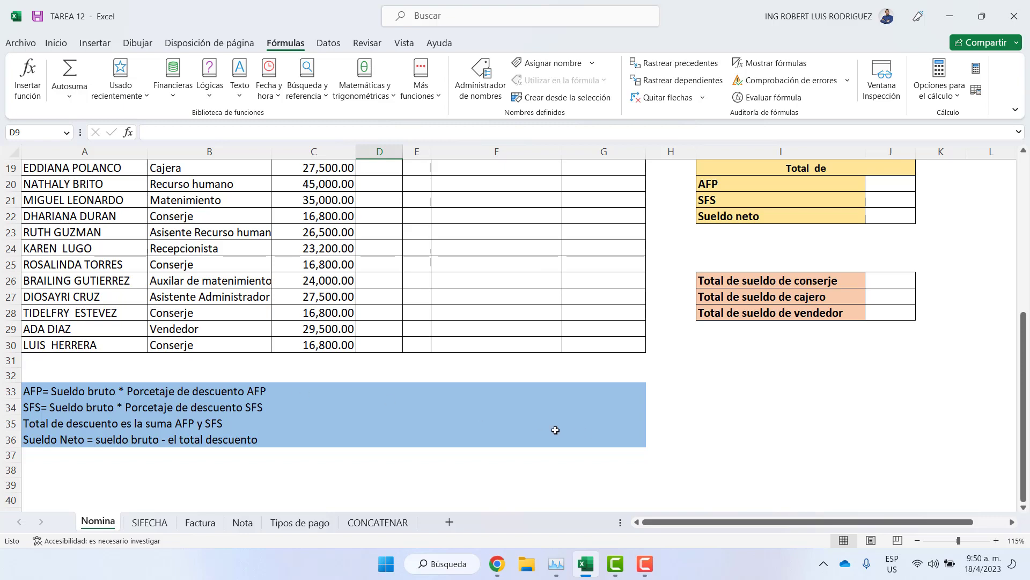
pyautogui.scroll(5, 939, 519)
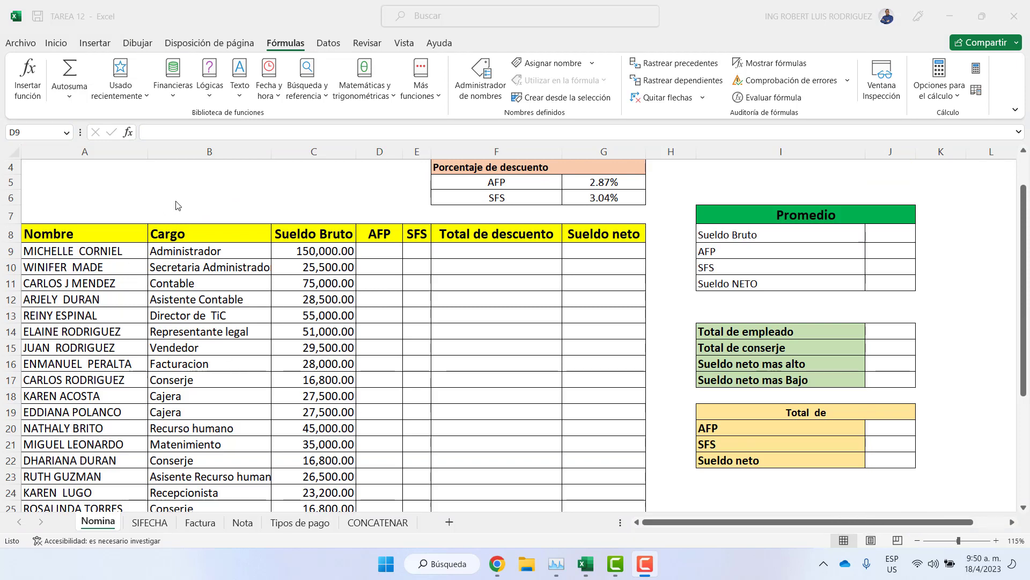
pyautogui.click(55, 44)
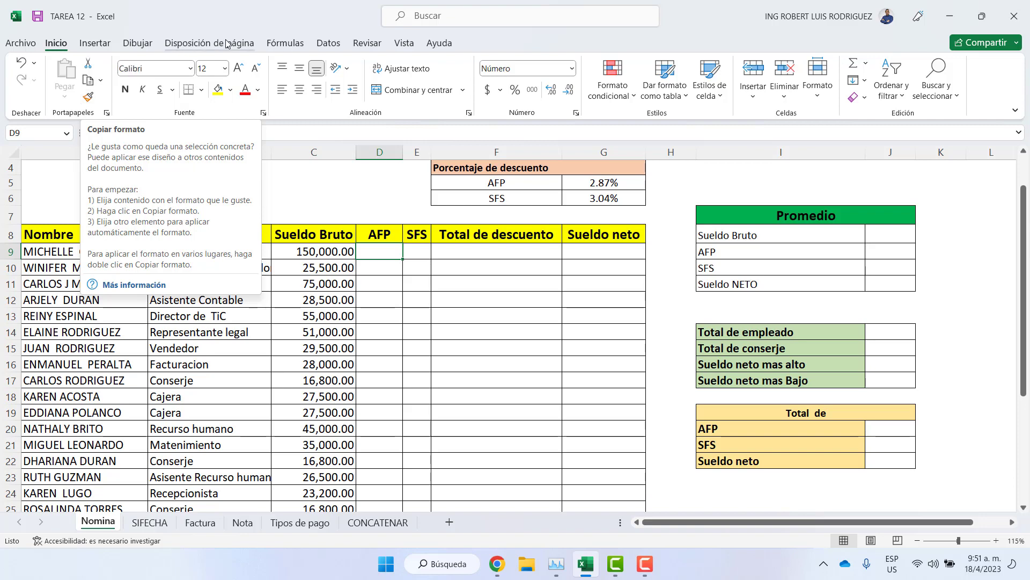
# Browse the formula library's recently used and financial function lists, going through the financial functions to the end
pyautogui.click(271, 50)
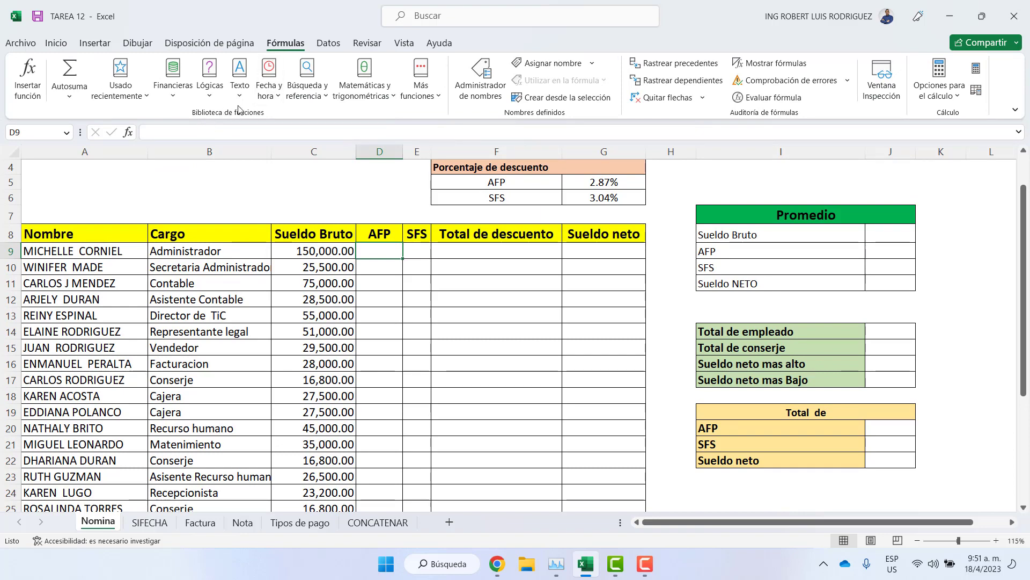
pyautogui.click(135, 98)
pyautogui.click(232, 110)
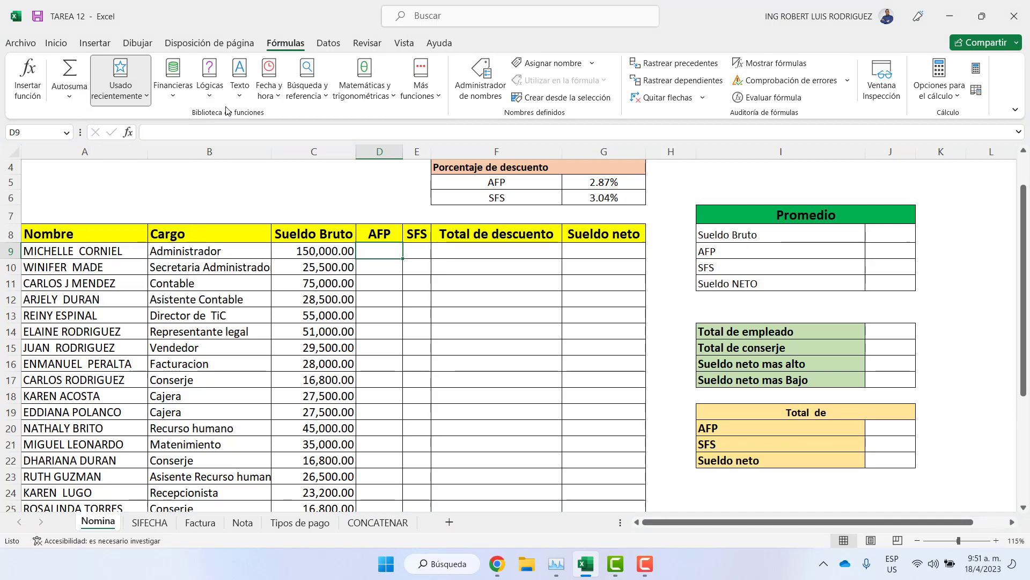
pyautogui.click(174, 97)
pyautogui.scroll(-10, 201, 261)
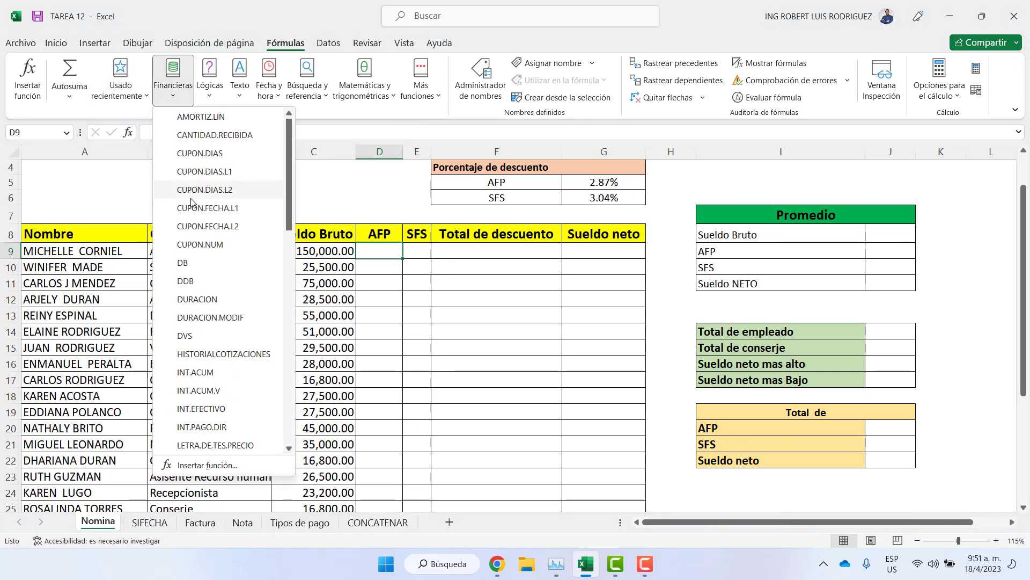
pyautogui.scroll(-1, 208, 394)
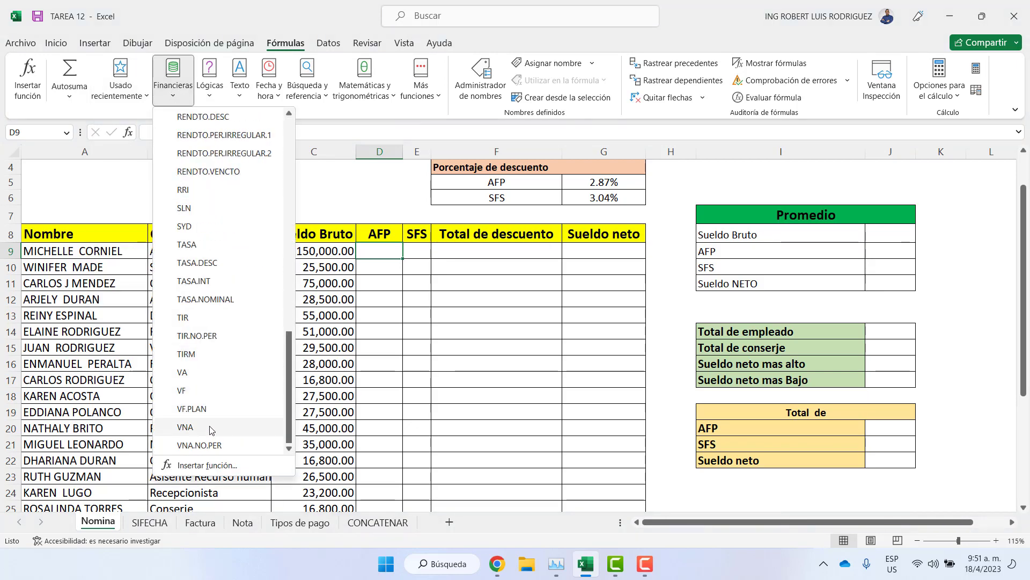
# Review the logical, text, date and time, lookup, math and additional function categories, and return to the Home commands
pyautogui.click(217, 92)
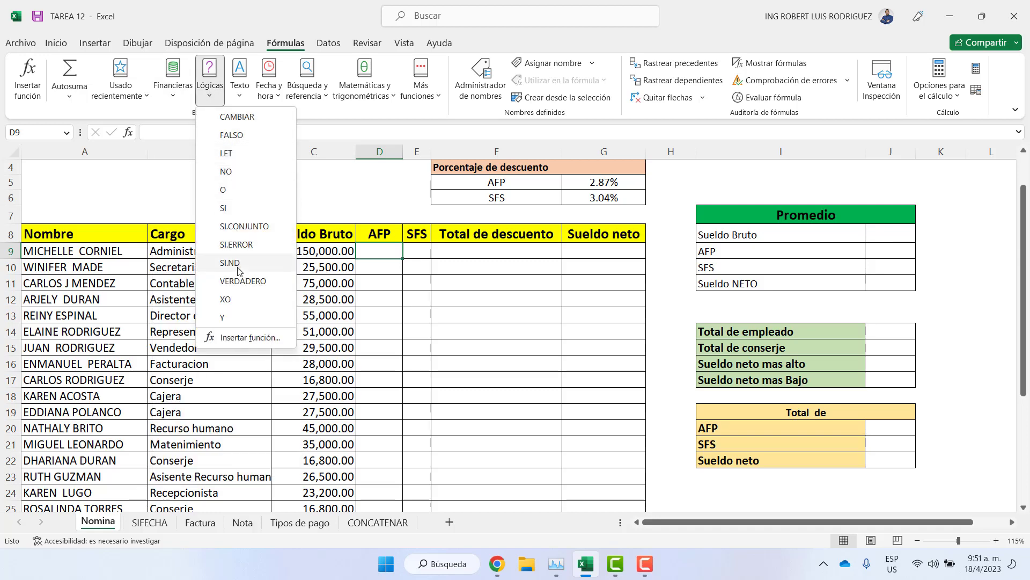
pyautogui.click(240, 80)
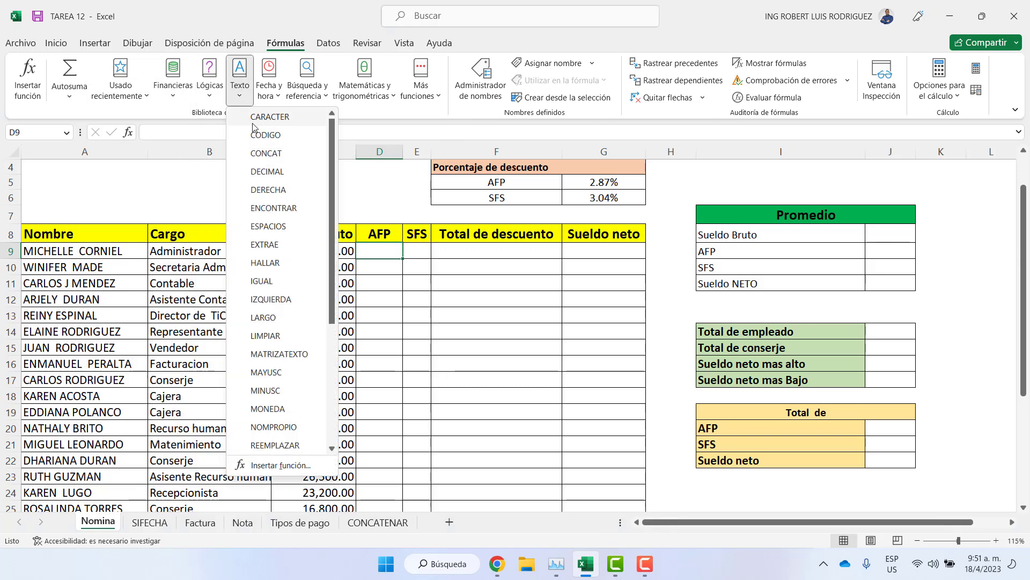
pyautogui.click(275, 91)
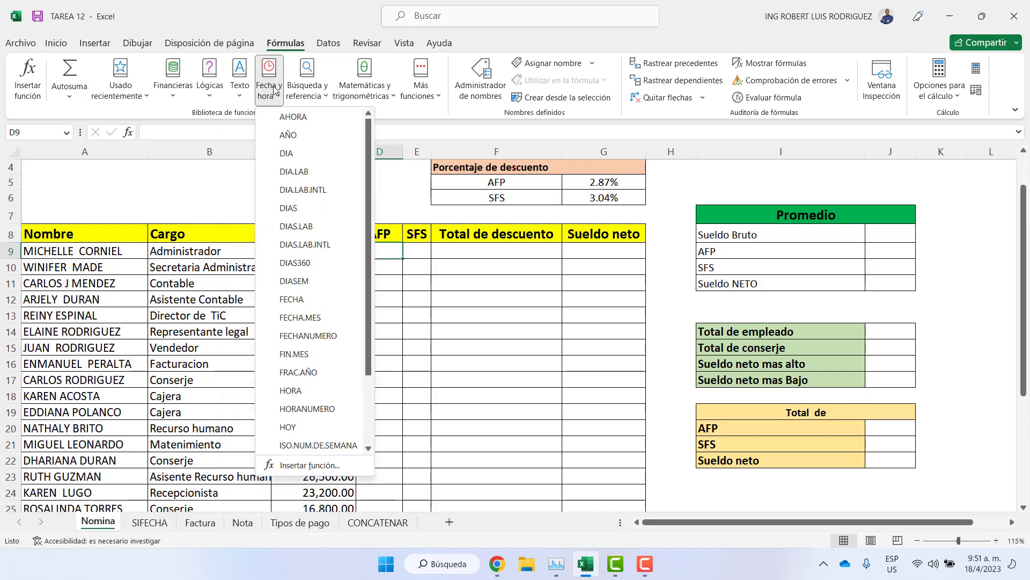
pyautogui.click(322, 87)
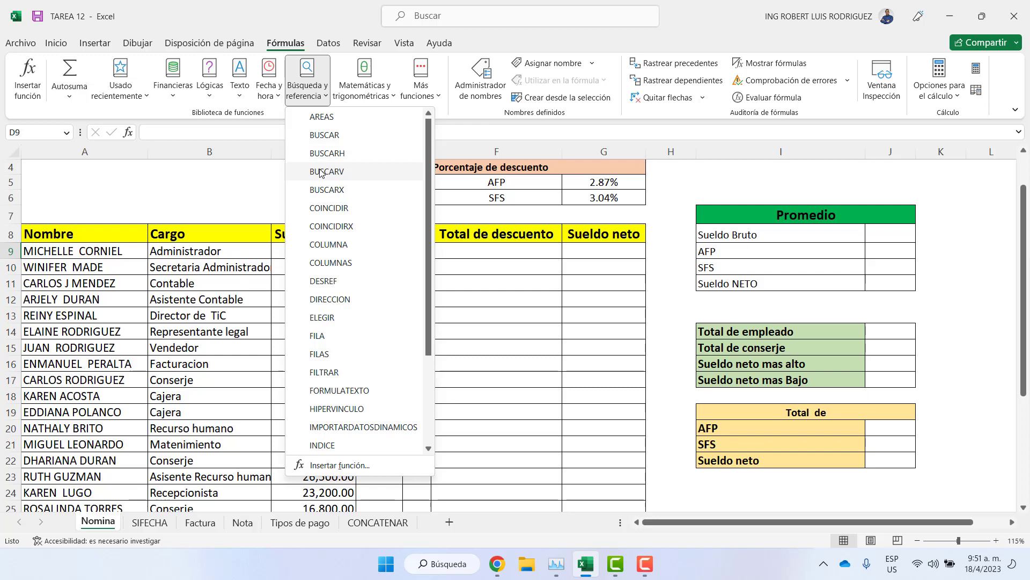
pyautogui.click(364, 95)
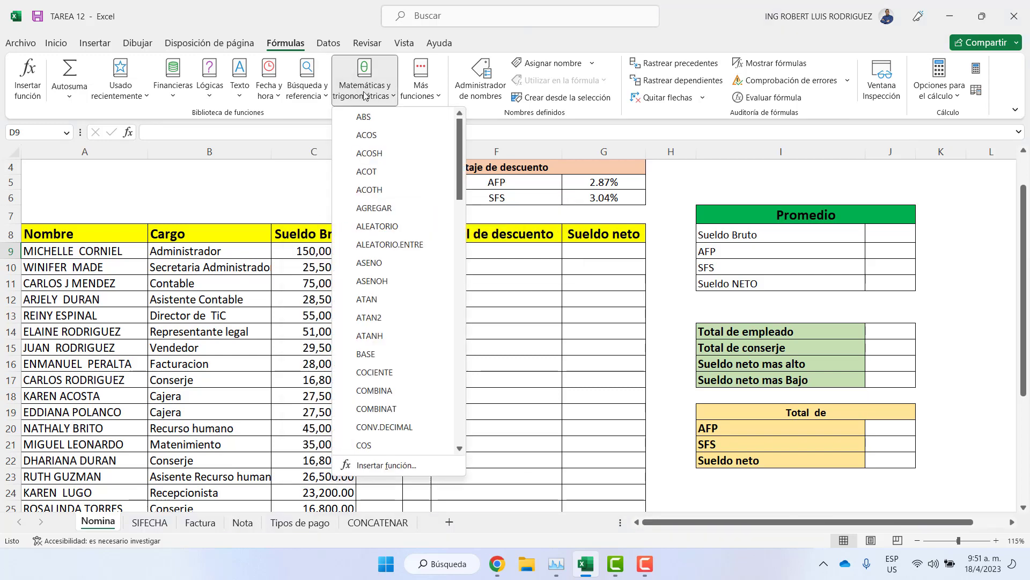
pyautogui.scroll(-3, 369, 255)
pyautogui.click(412, 99)
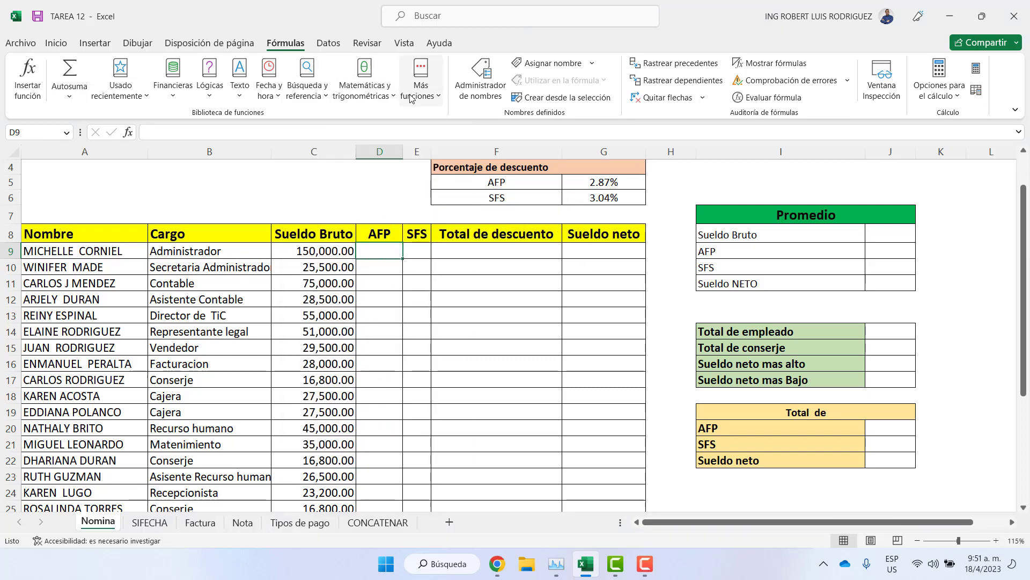
pyautogui.click(410, 98)
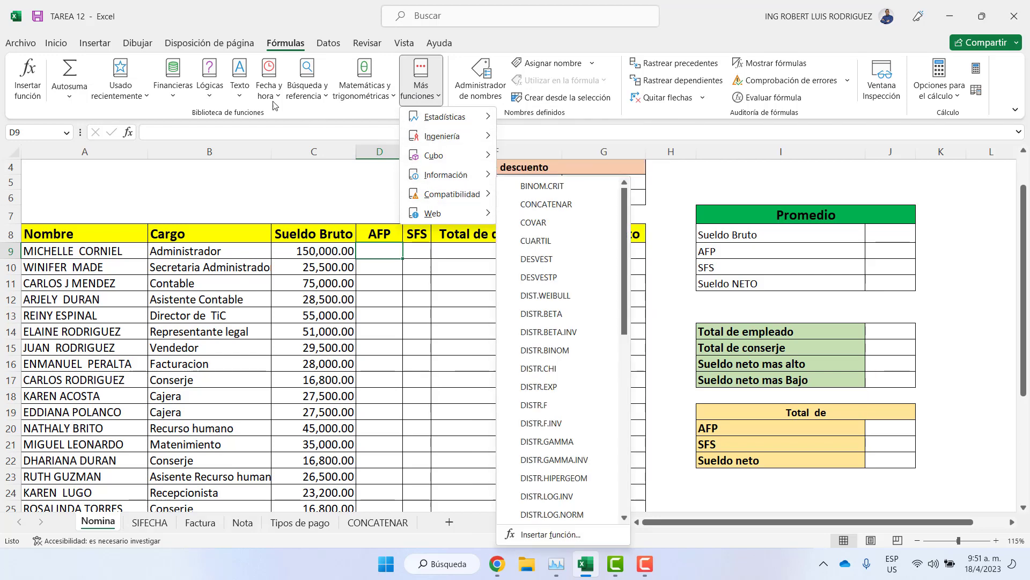
pyautogui.click(56, 43)
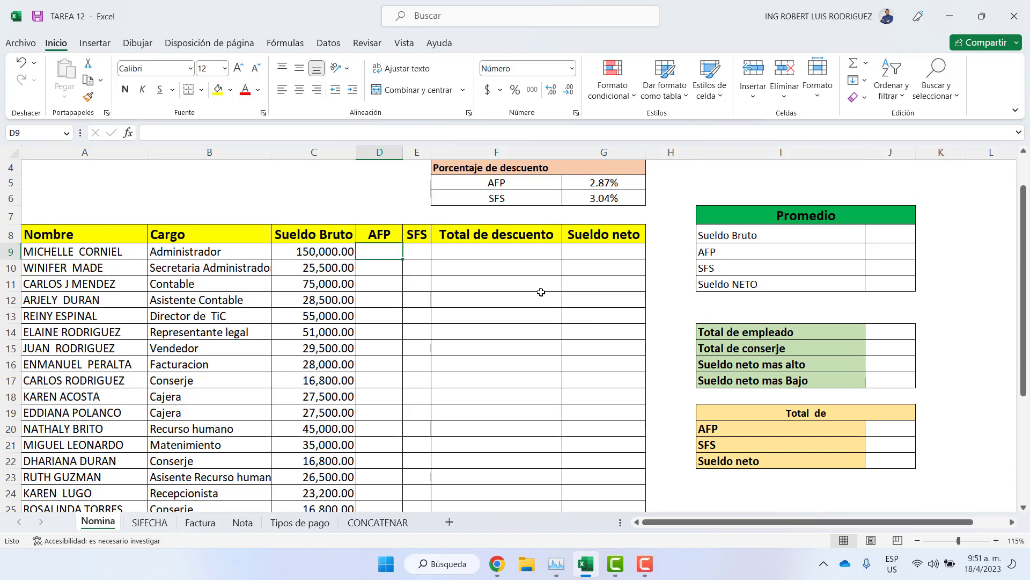
# Review the calculation notes below the payroll table and enter the AFP formula =C9*G5 in D9
pyautogui.scroll(-4, 312, 329)
pyautogui.scroll(-1, 200, 379)
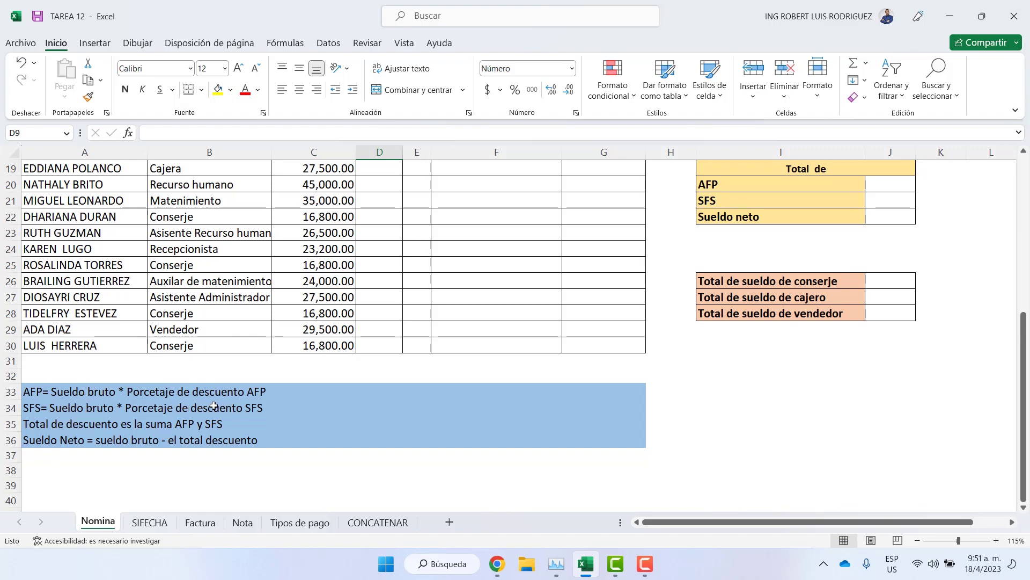
pyautogui.scroll(5, 340, 418)
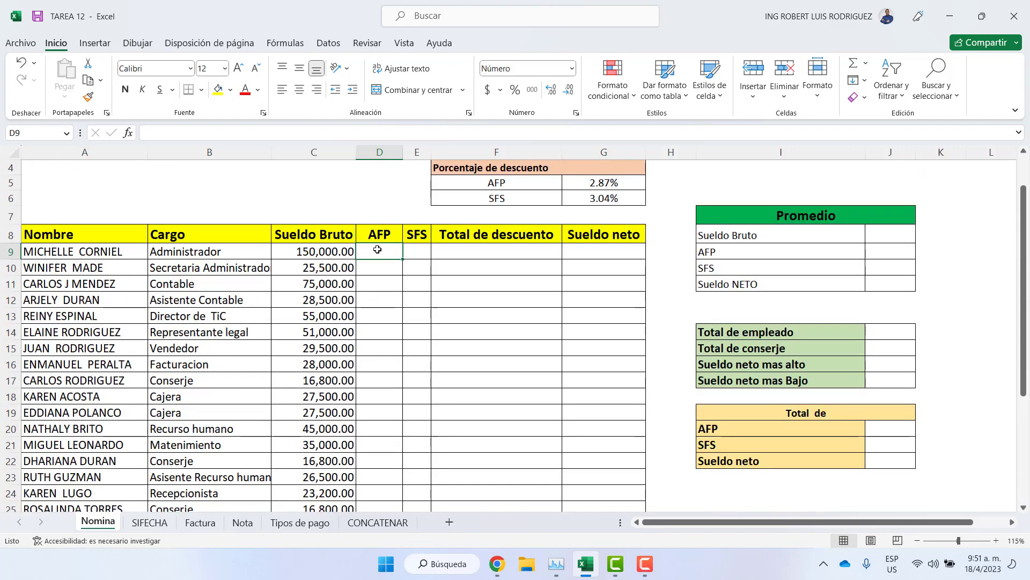
pyautogui.write('=')
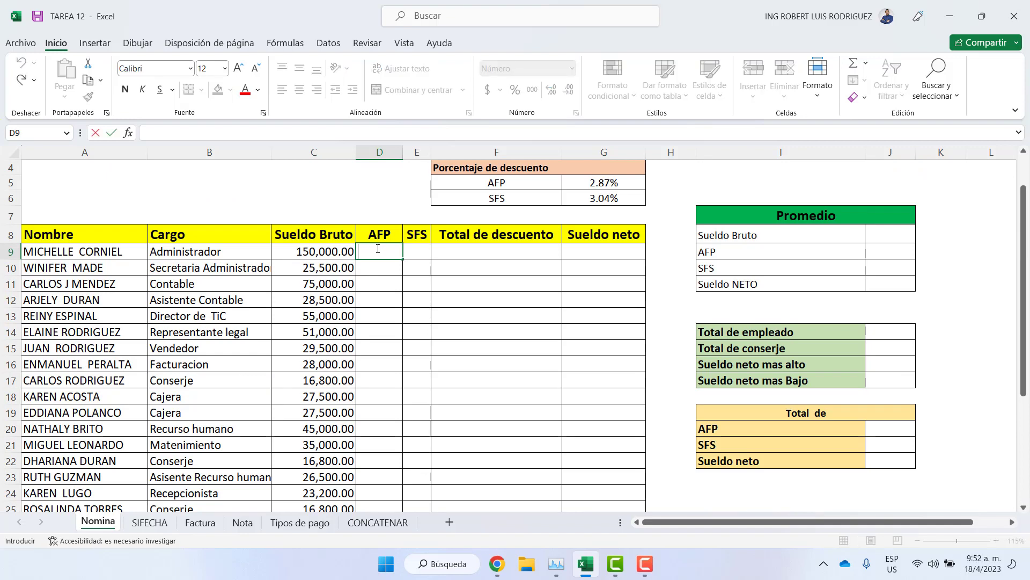
pyautogui.write('=')
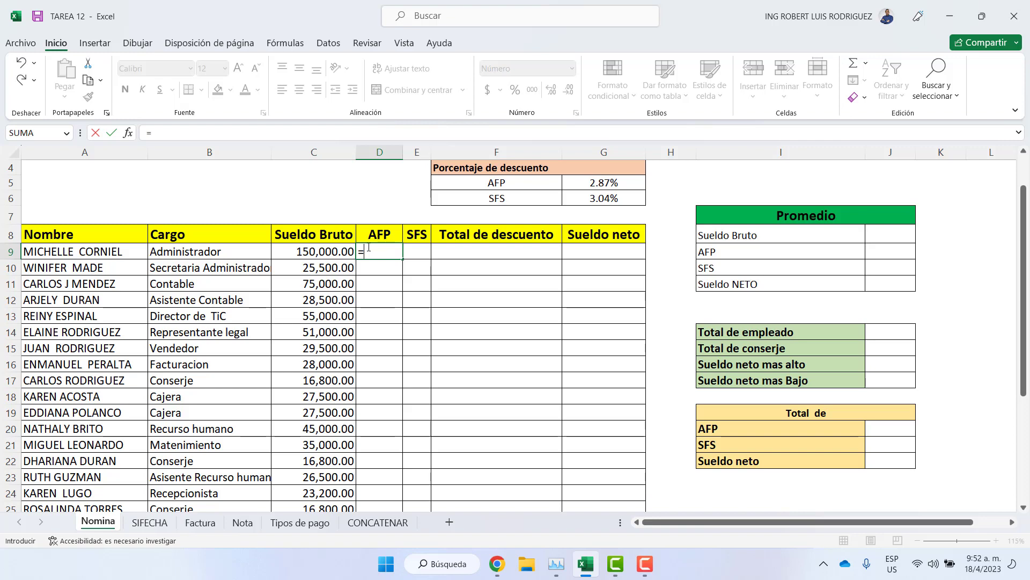
pyautogui.click(333, 248)
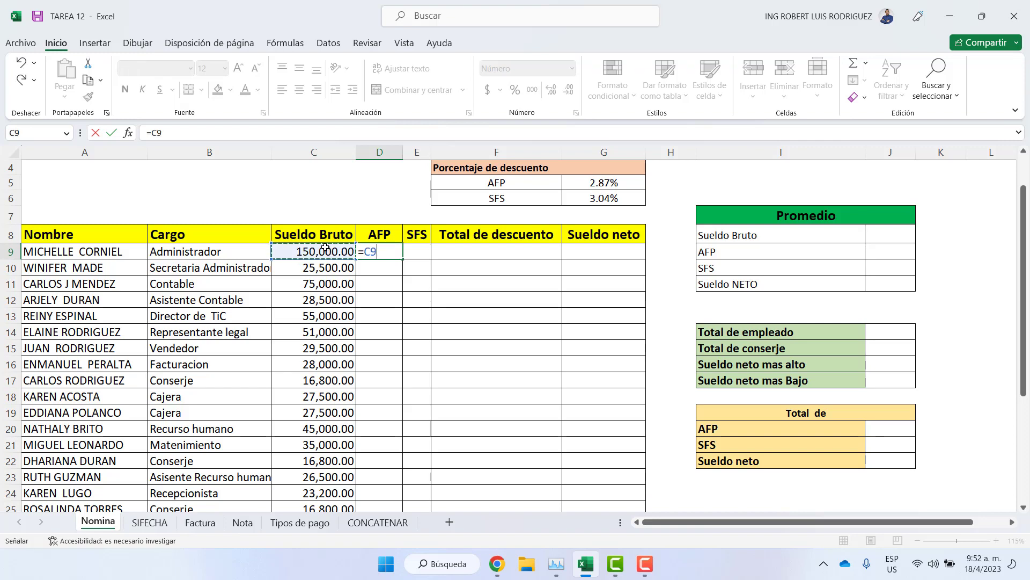
pyautogui.write('*')
pyautogui.click(602, 182)
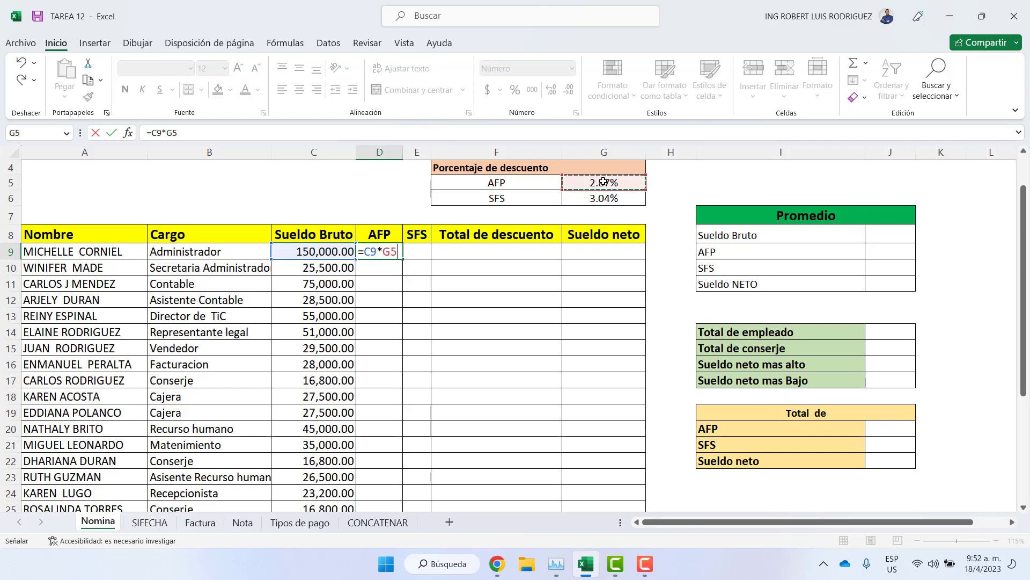
pyautogui.press('Return')
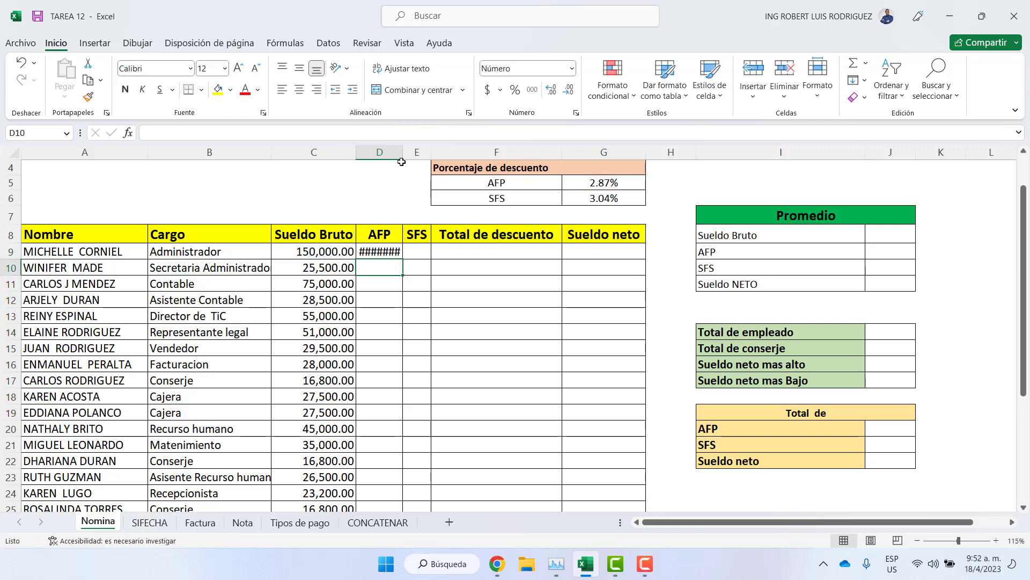
# Widen the AFP column to fit its amounts and copy the formula from D9 down through row 30
pyautogui.click(388, 252)
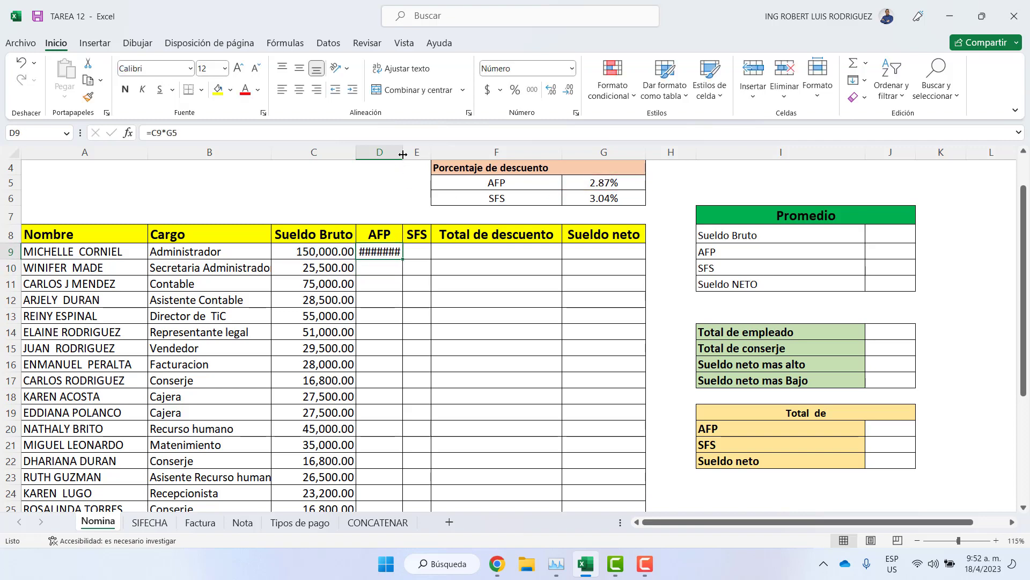
pyautogui.moveTo(402, 154); pyautogui.dragTo(414, 155)
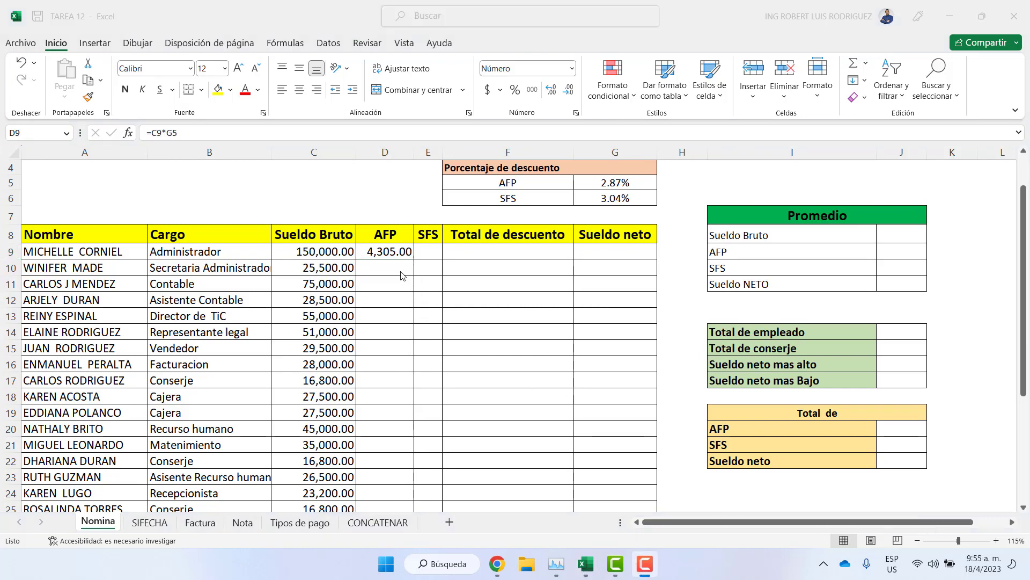
pyautogui.click(400, 255)
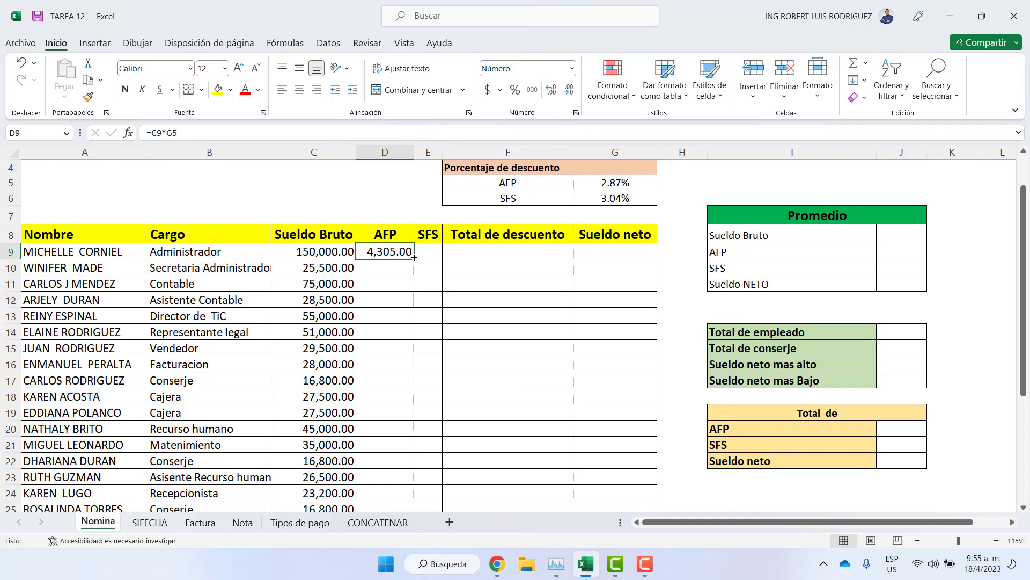
pyautogui.moveTo(414, 258); pyautogui.dragTo(403, 483)
pyautogui.scroll(4, 424, 419)
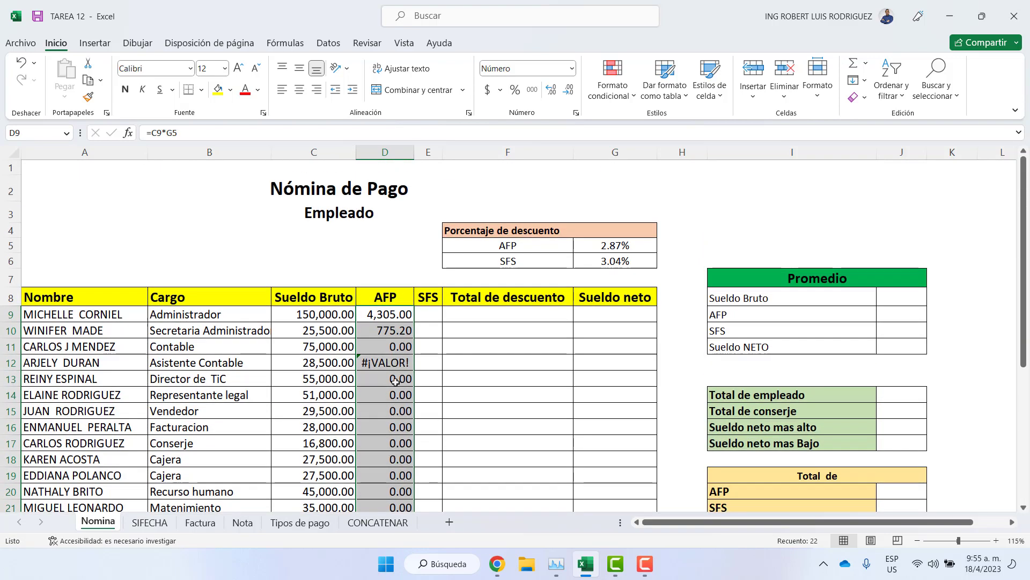
# Trace how the percentage reference shifts by comparing gross salary cells from C9 downward with cells G5 through G8
pyautogui.click(438, 361)
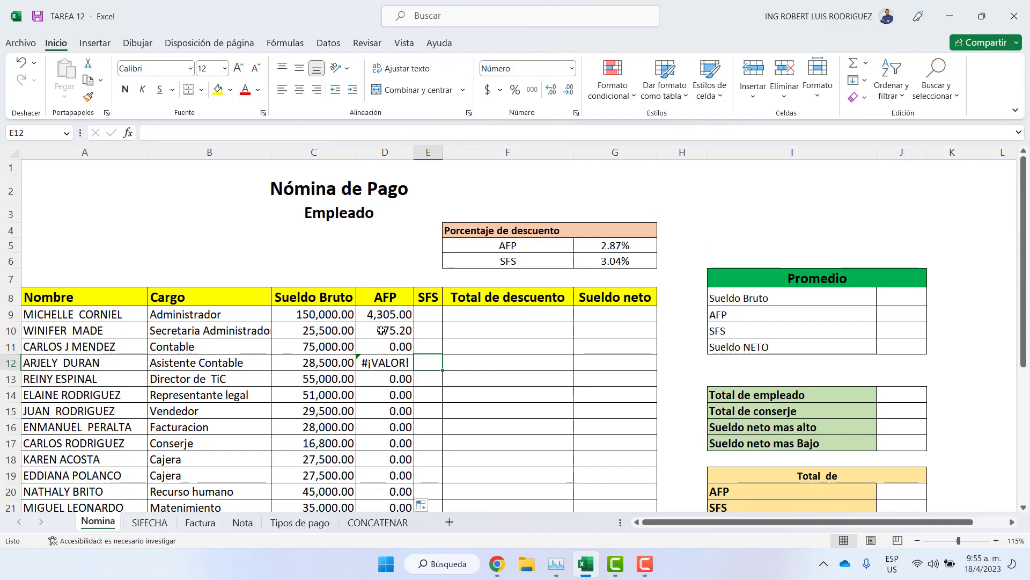
pyautogui.click(326, 314)
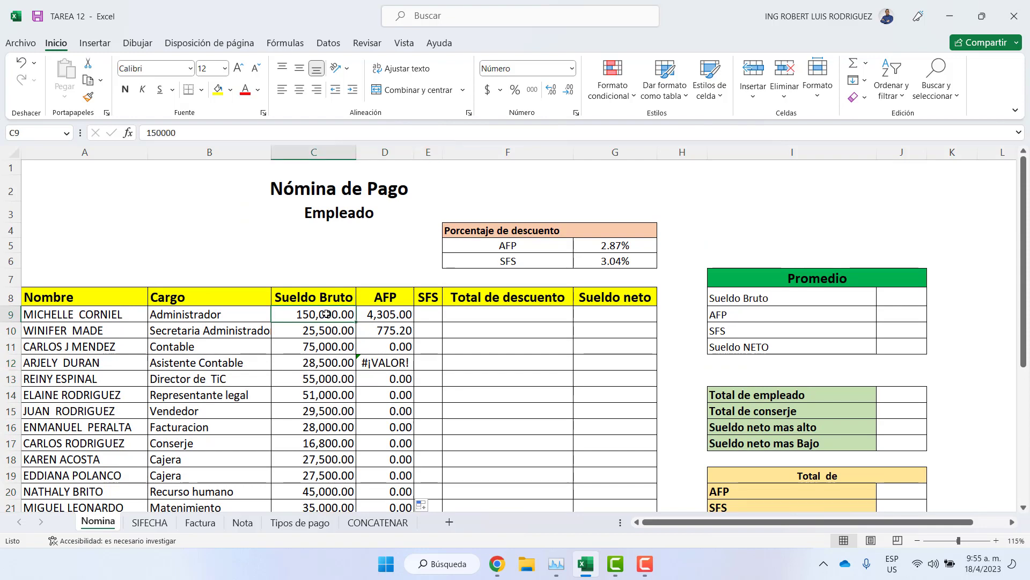
pyautogui.click(608, 247)
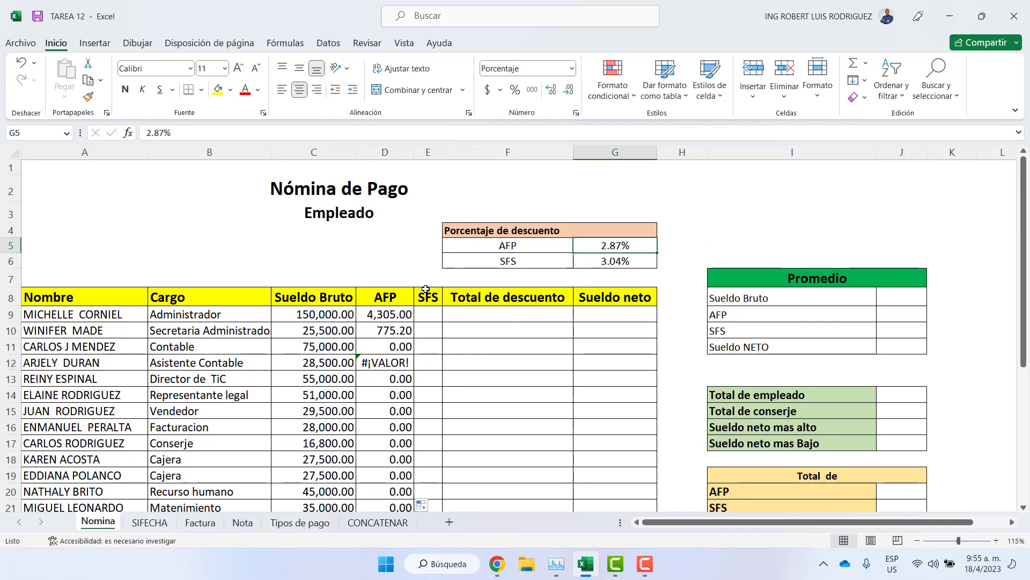
pyautogui.click(333, 332)
pyautogui.click(609, 260)
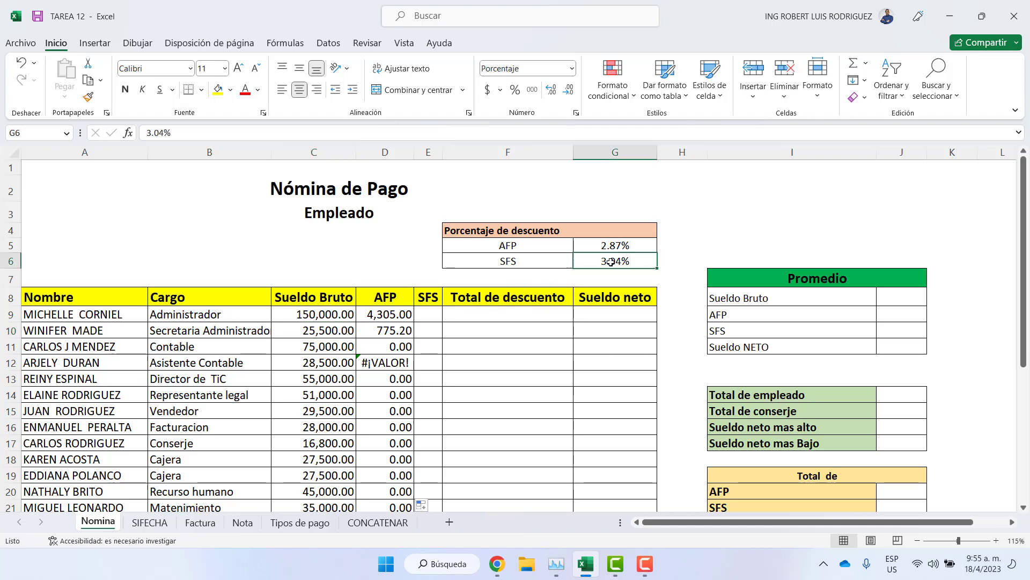
pyautogui.click(334, 348)
pyautogui.click(615, 278)
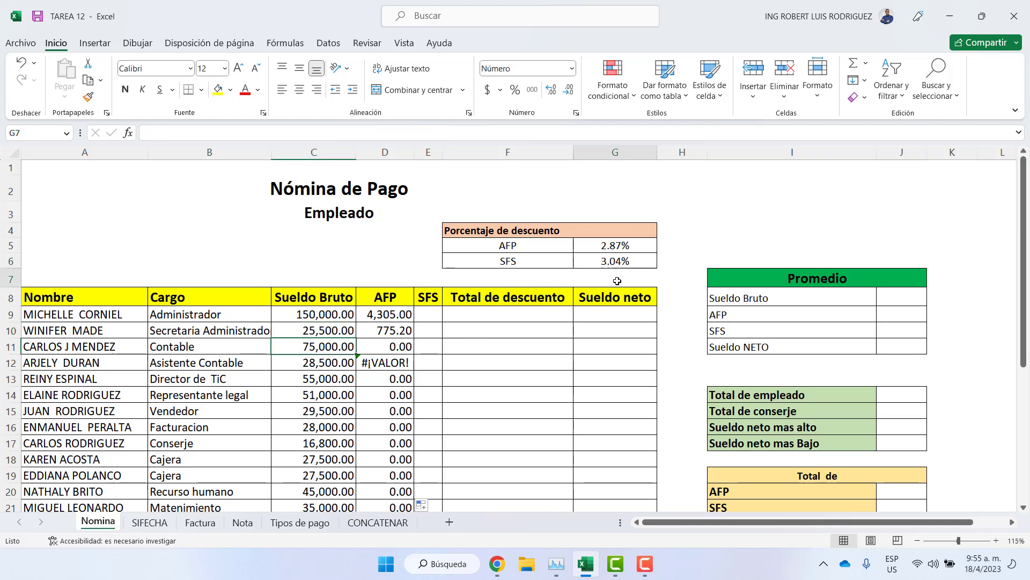
pyautogui.click(320, 379)
pyautogui.click(616, 300)
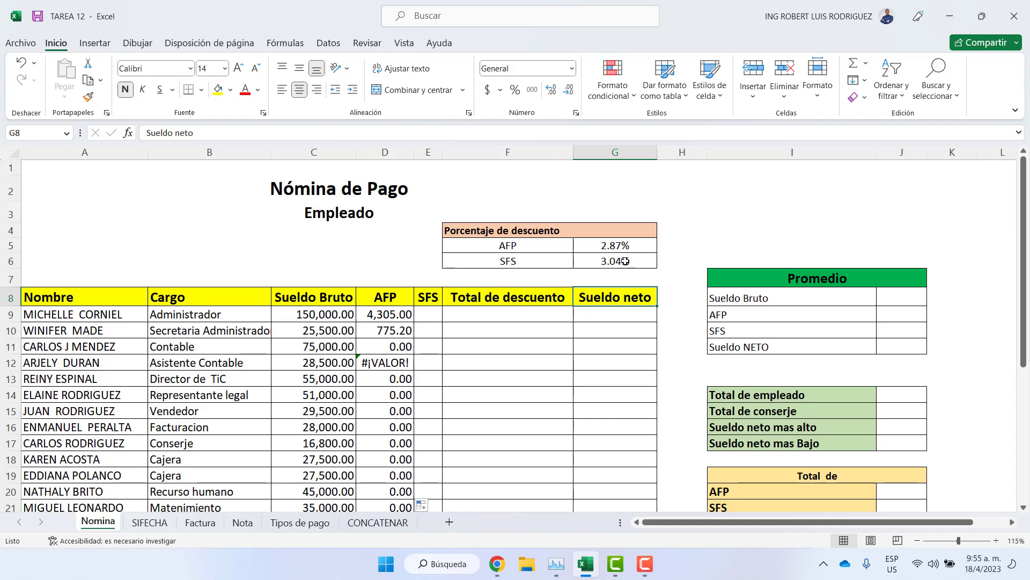
# Inspect the copied AFP formulas in D11, D12 and D14 to see which percentage cell each one references
pyautogui.click(380, 345)
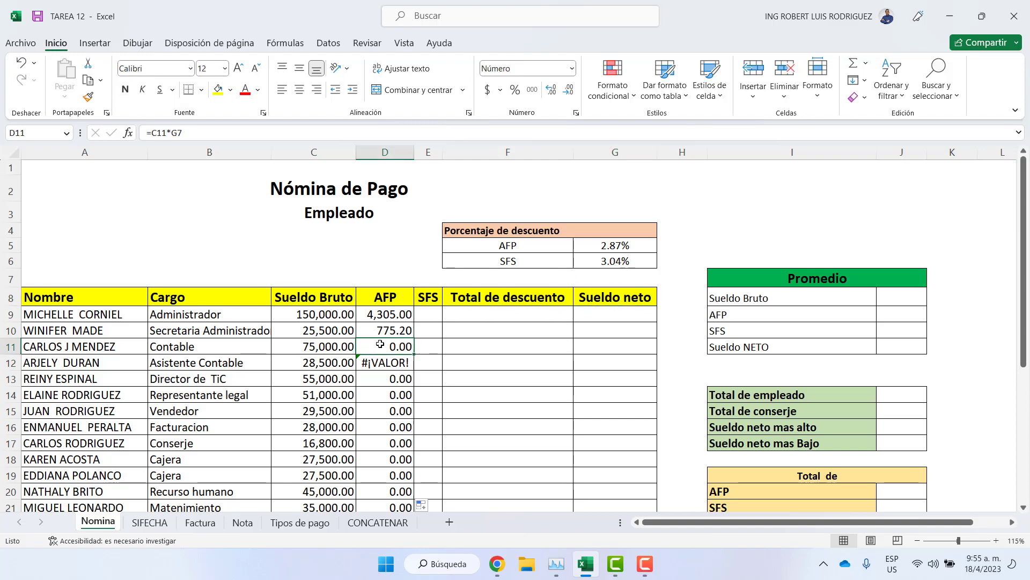
pyautogui.doubleClick(381, 345)
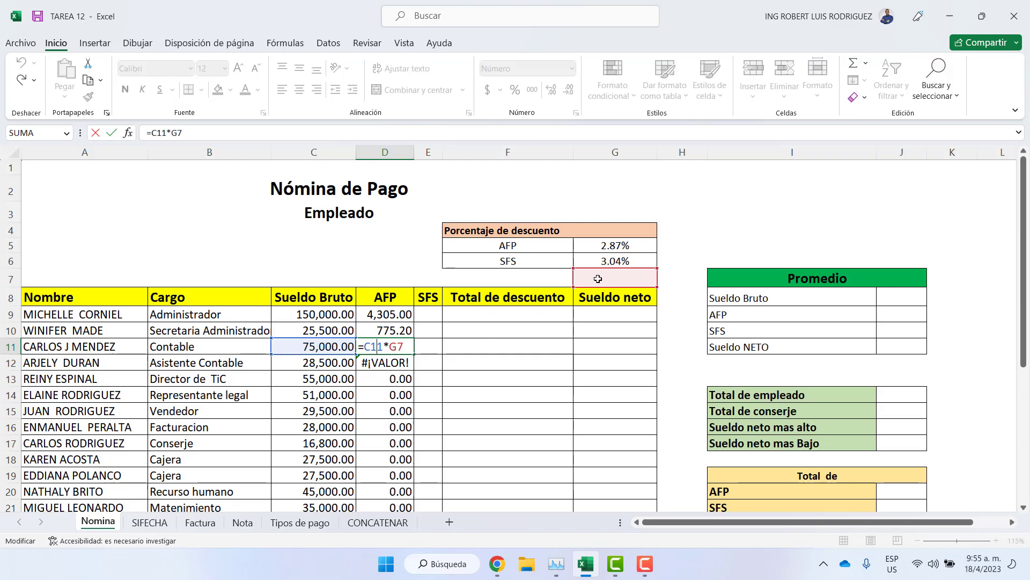
pyautogui.click(403, 362)
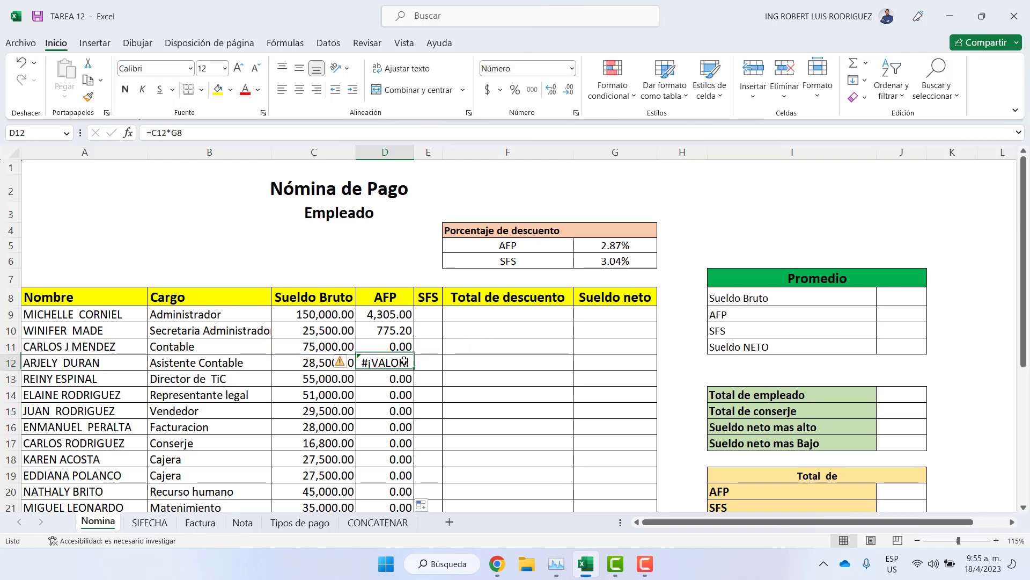
pyautogui.doubleClick(381, 361)
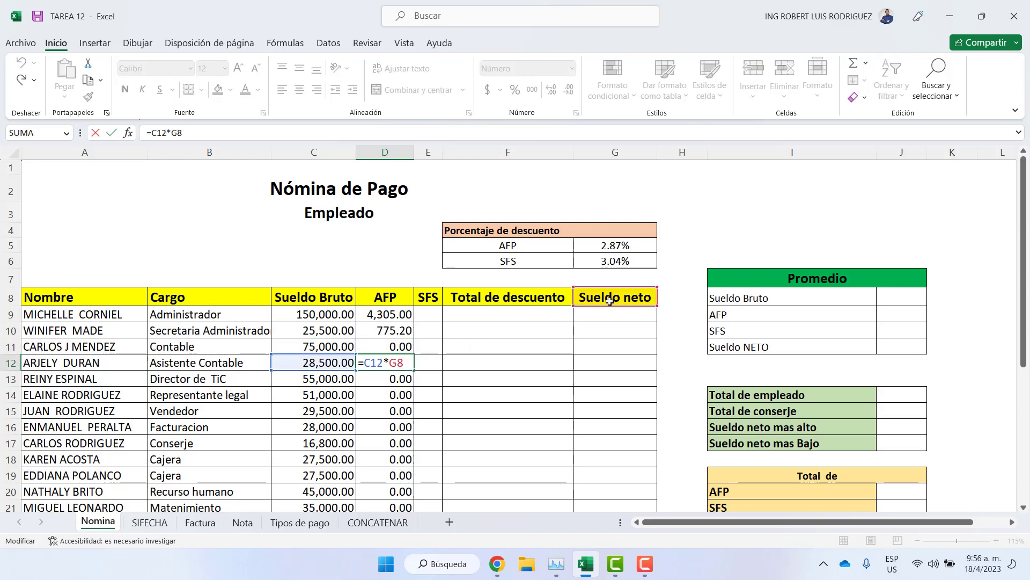
pyautogui.click(938, 525)
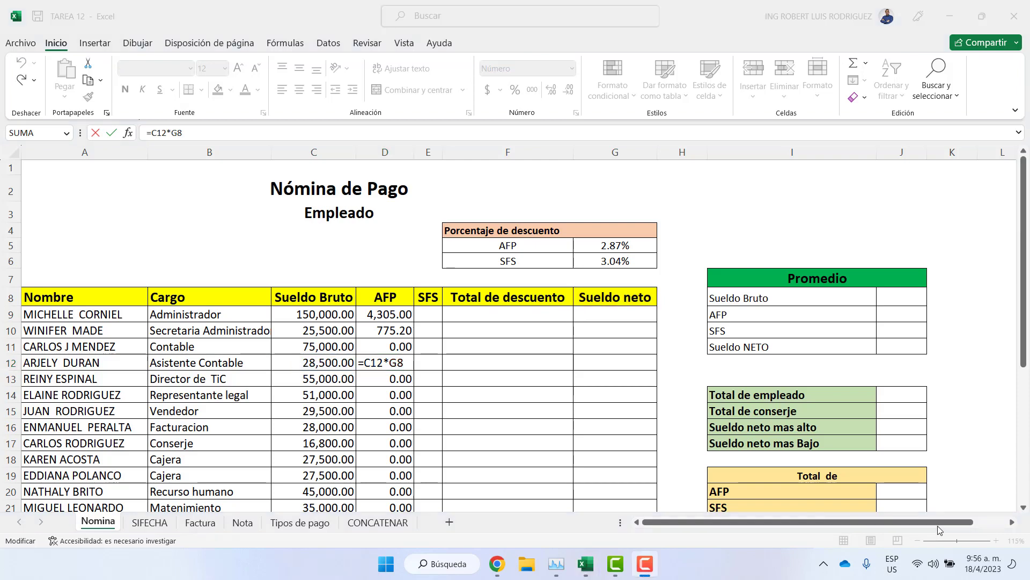
pyautogui.click(374, 362)
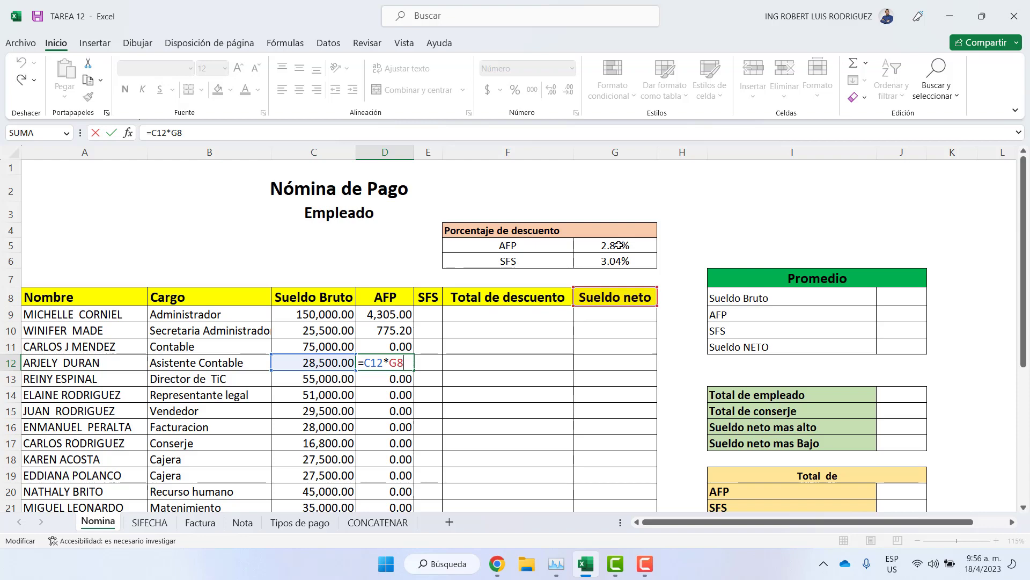
pyautogui.press('Return')
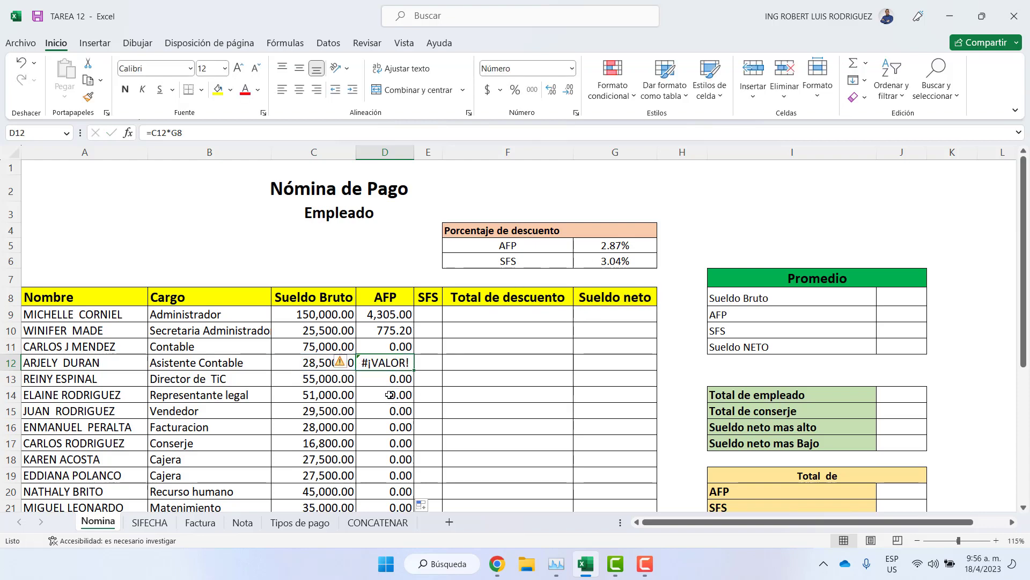
pyautogui.doubleClick(395, 395)
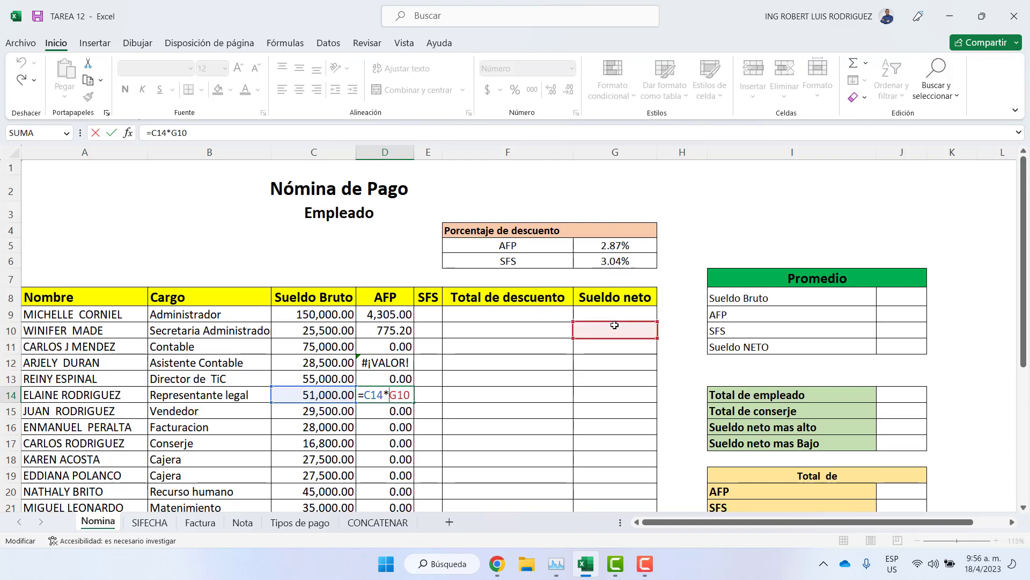
pyautogui.press('Escape')
# Make the percentage reference absolute in D9 so the formula reads =C9*$G$5, and copy it down through row 30
pyautogui.doubleClick(395, 311)
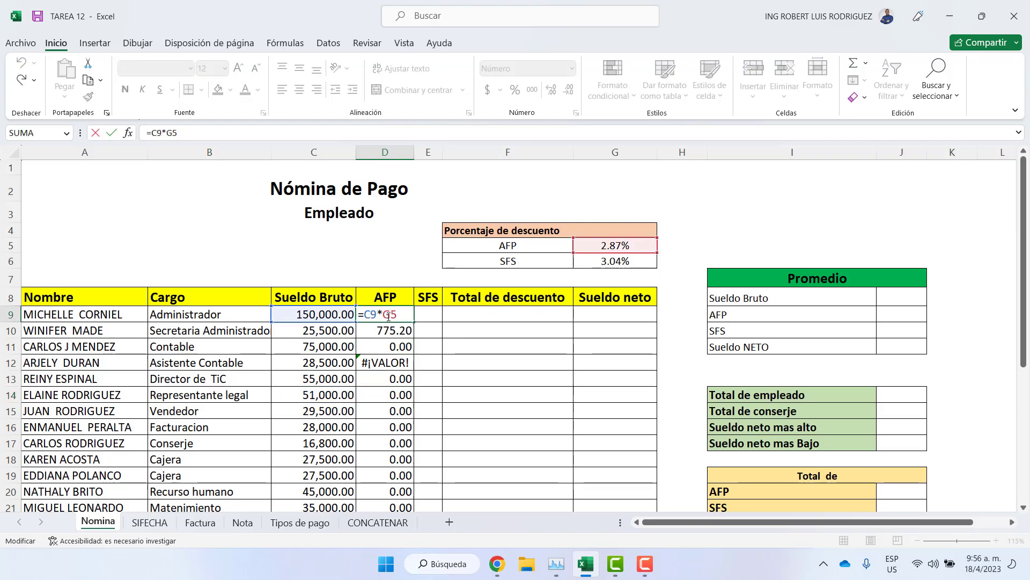
pyautogui.moveTo(384, 314); pyautogui.dragTo(391, 315)
pyautogui.click(393, 315)
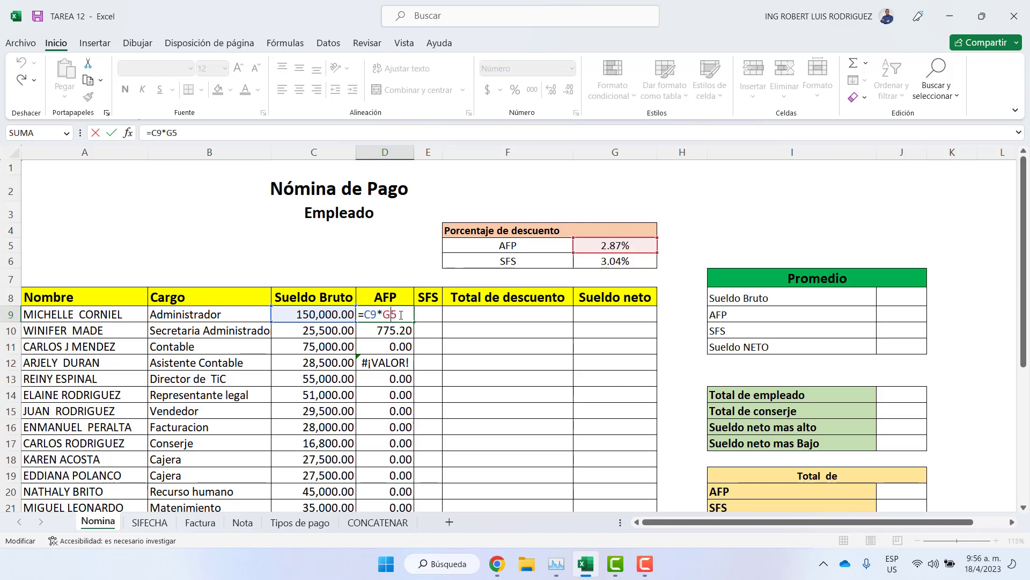
pyautogui.moveTo(400, 314); pyautogui.dragTo(385, 315)
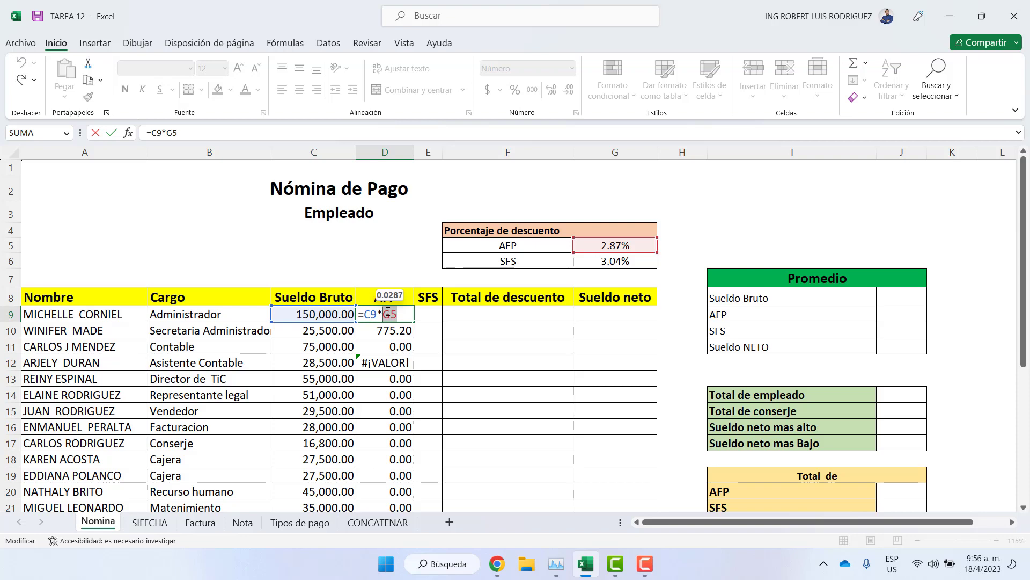
pyautogui.press('F4')
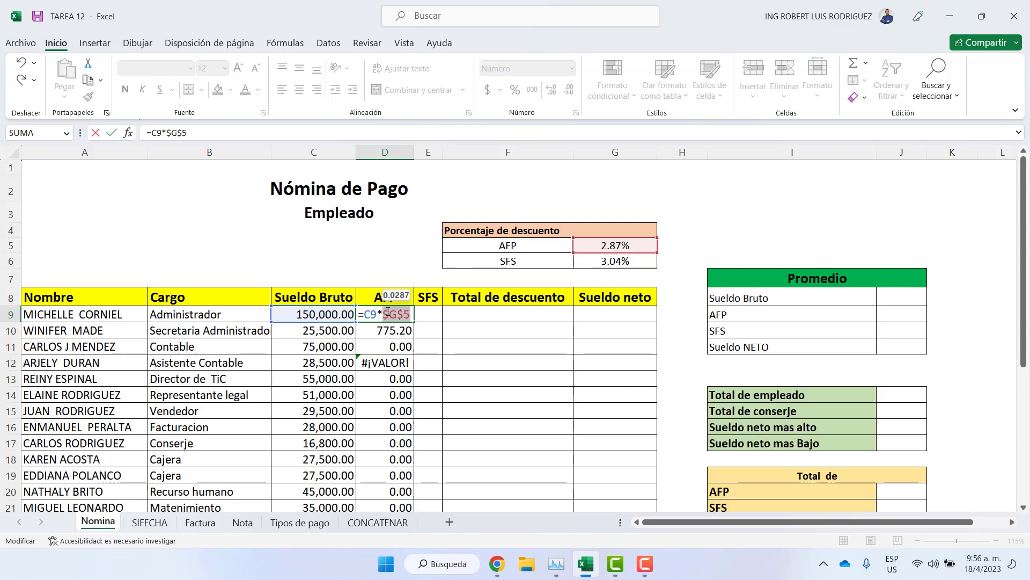
pyautogui.press('Left')
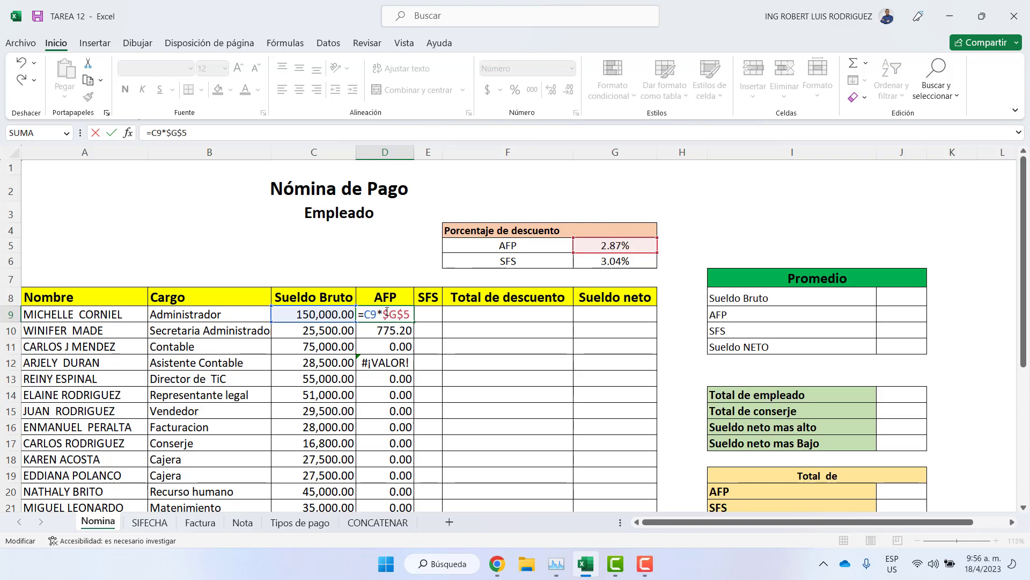
pyautogui.press('Return')
pyautogui.click(400, 316)
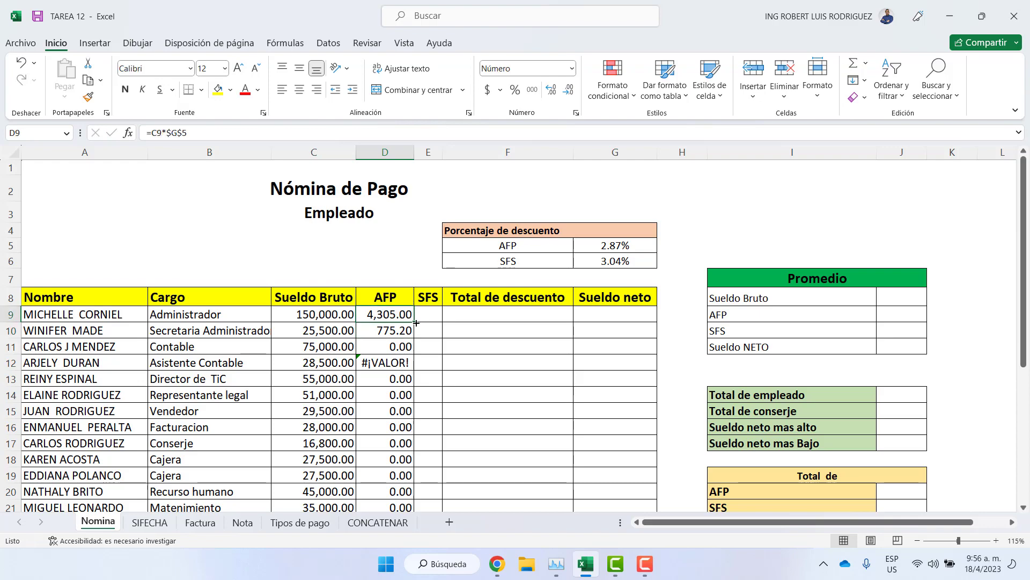
pyautogui.moveTo(416, 322); pyautogui.dragTo(407, 484)
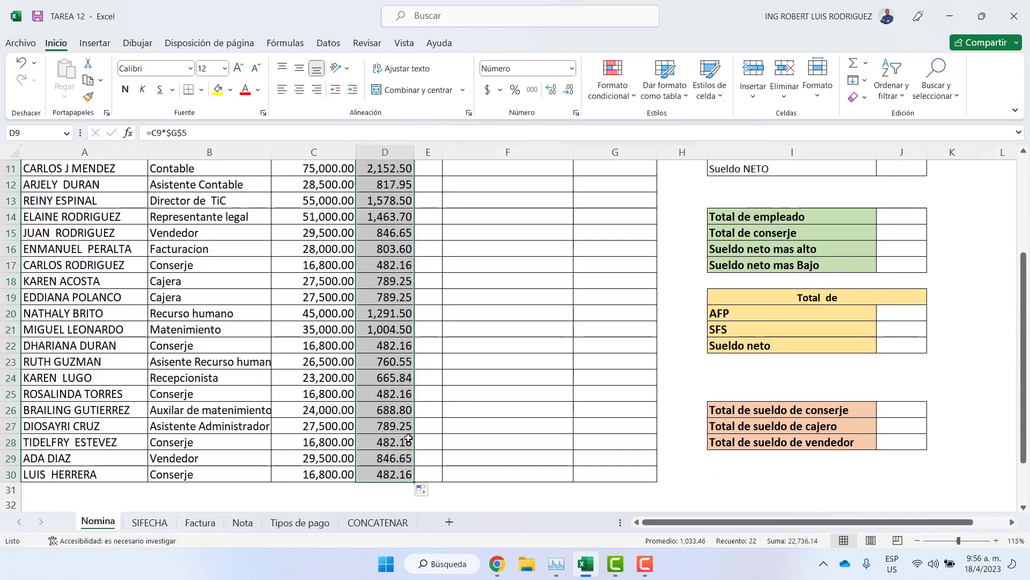
# Check the percentage reference in the copied AFP formulas in D14 and D16
pyautogui.scroll(4, 382, 391)
pyautogui.click(392, 386)
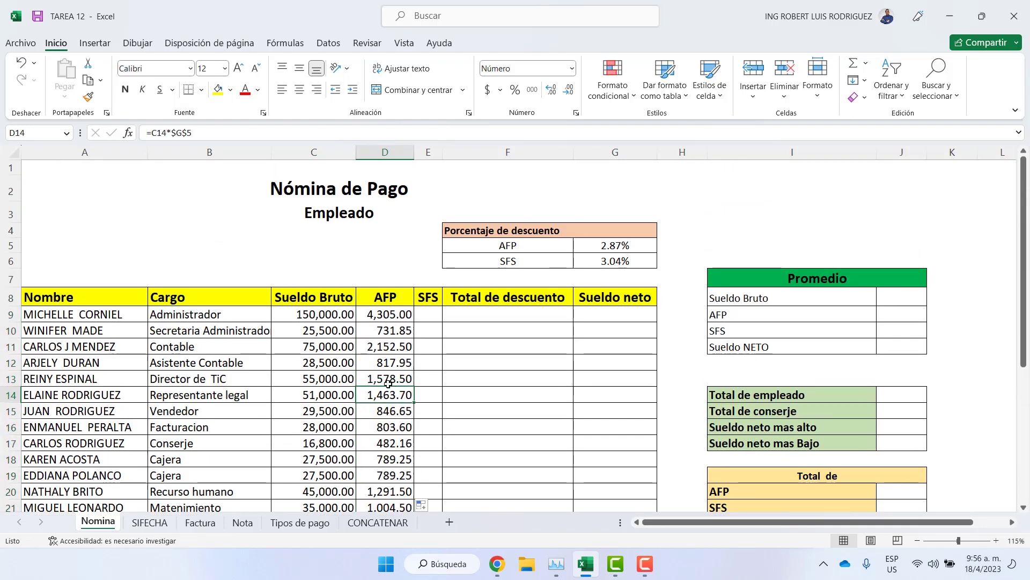
pyautogui.doubleClick(389, 394)
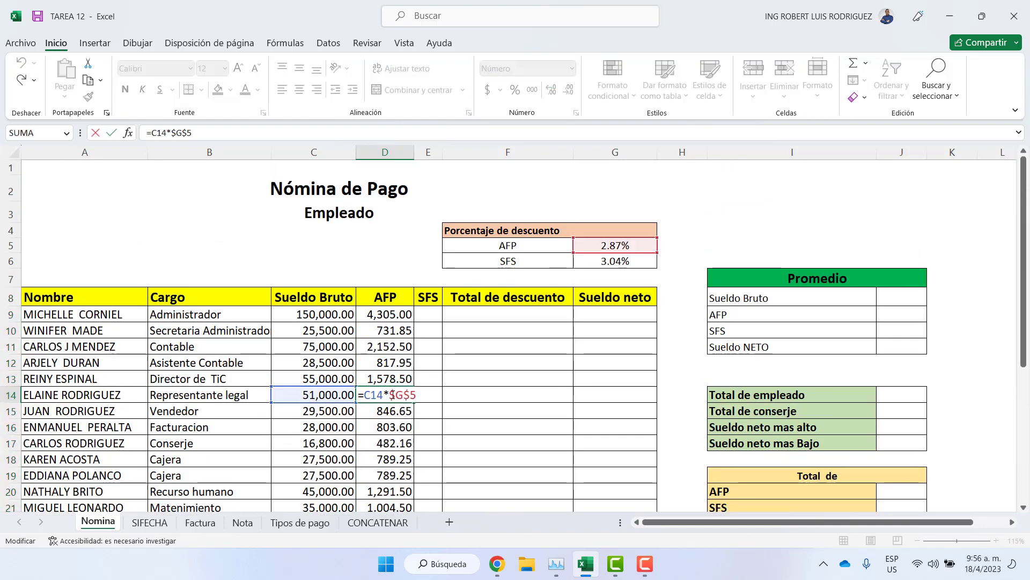
pyautogui.moveTo(391, 395); pyautogui.dragTo(419, 395)
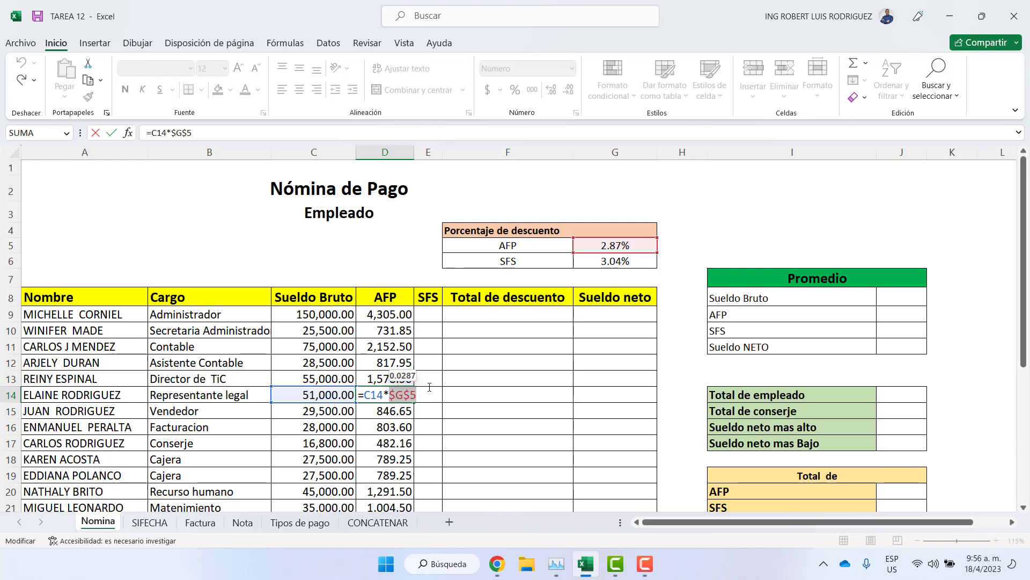
pyautogui.press('Return')
pyautogui.doubleClick(381, 426)
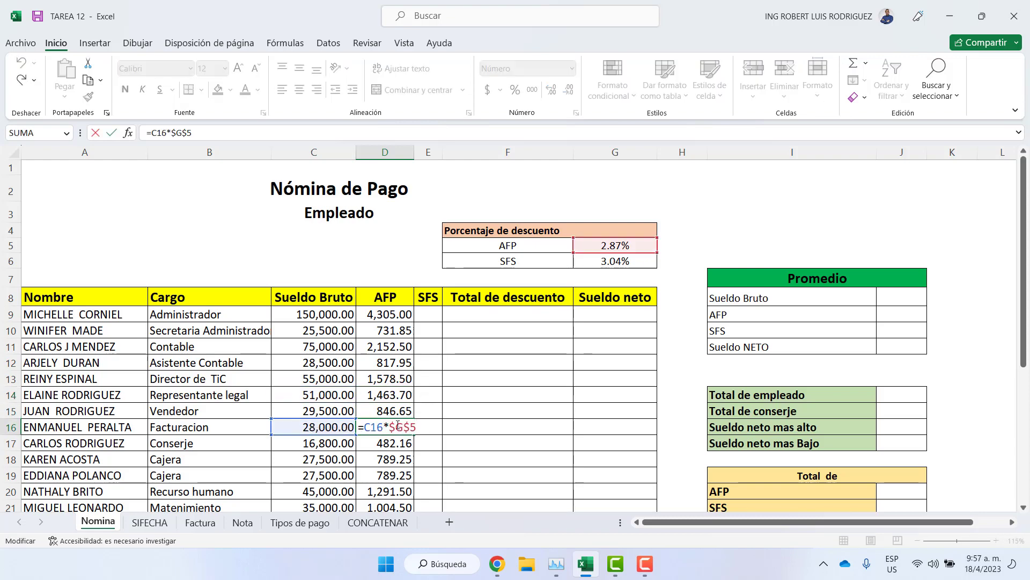
pyautogui.moveTo(390, 425); pyautogui.dragTo(420, 427)
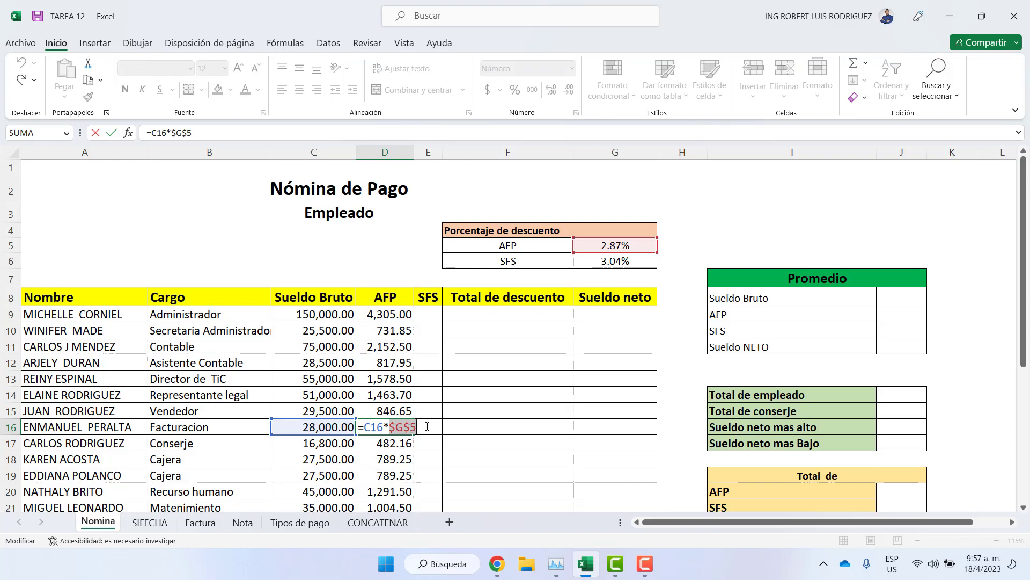
pyautogui.press('Return')
# Enter the SFS formula =C9*$G$6 in E9 and copy it down through row 30
pyautogui.click(432, 318)
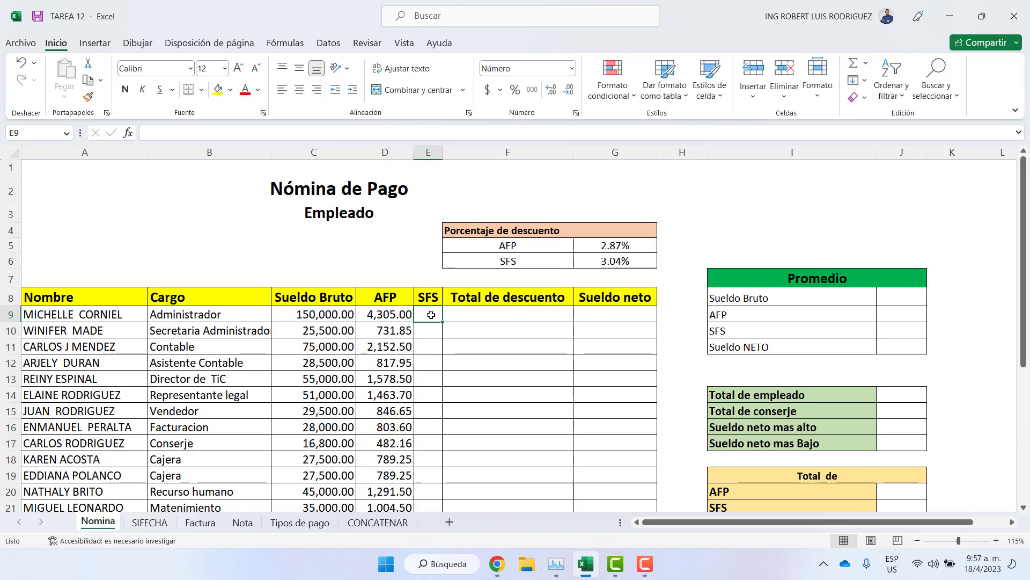
pyautogui.write('=')
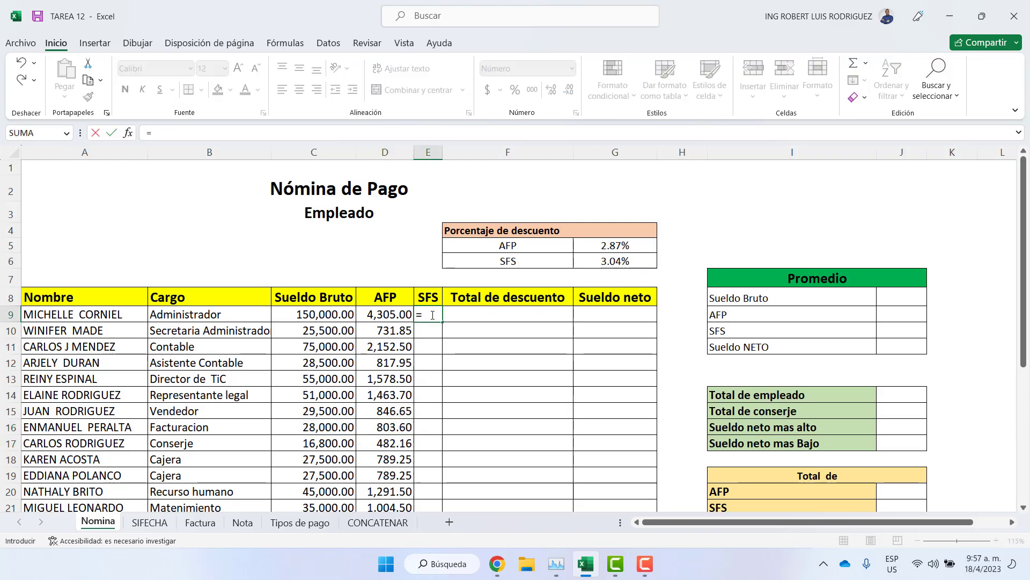
pyautogui.click(340, 315)
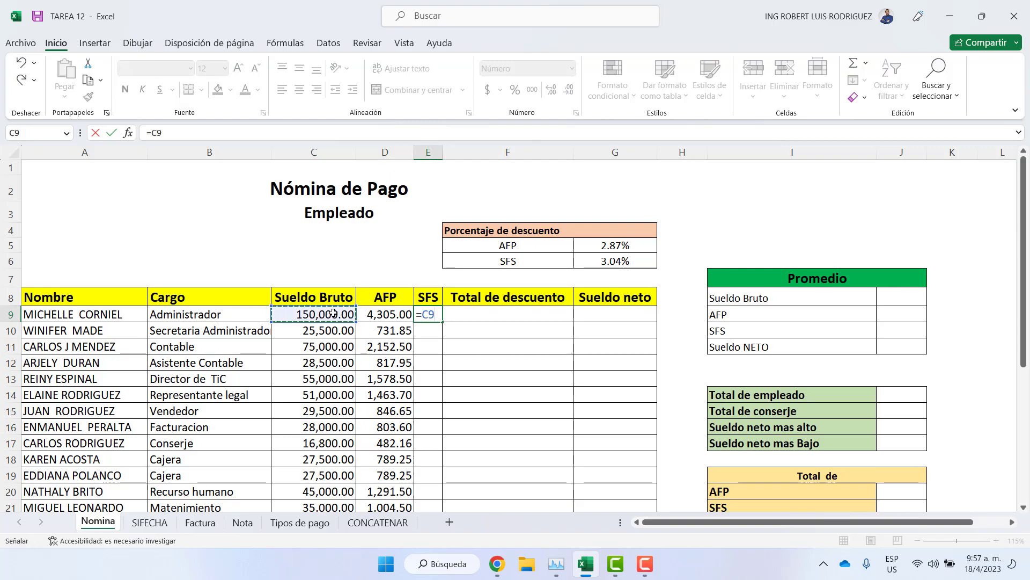
pyautogui.write('*')
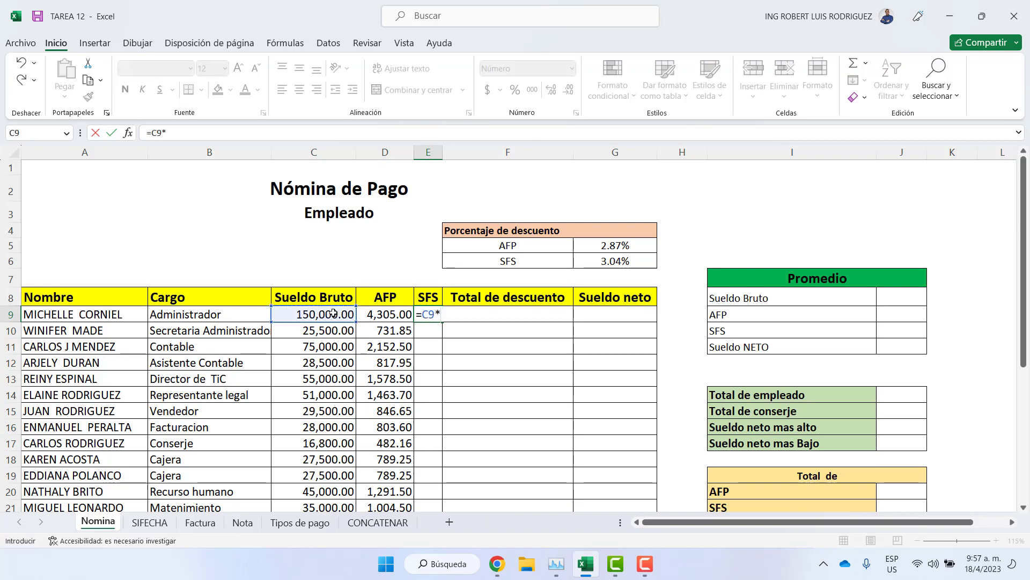
pyautogui.click(611, 260)
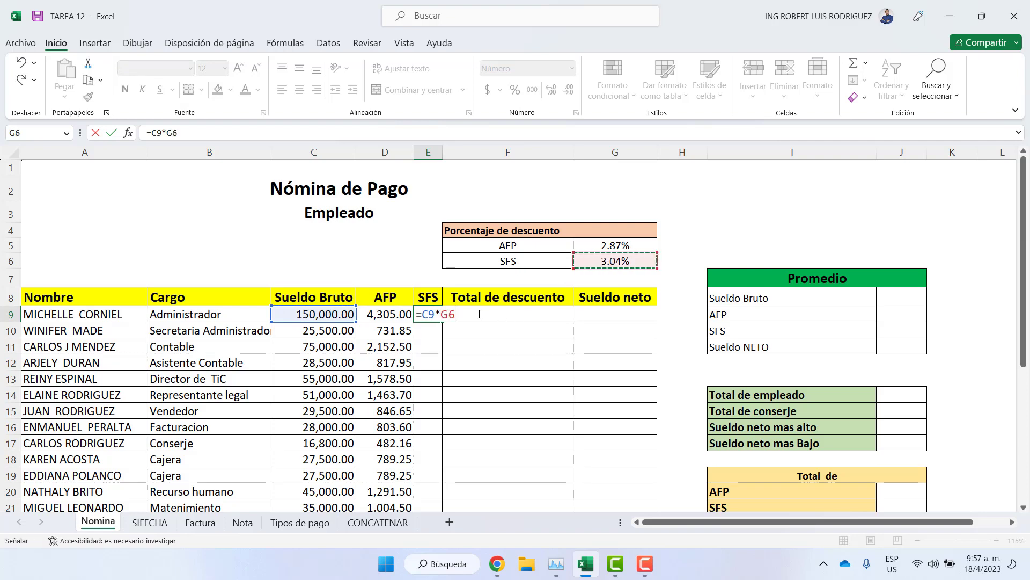
pyautogui.doubleClick(444, 315)
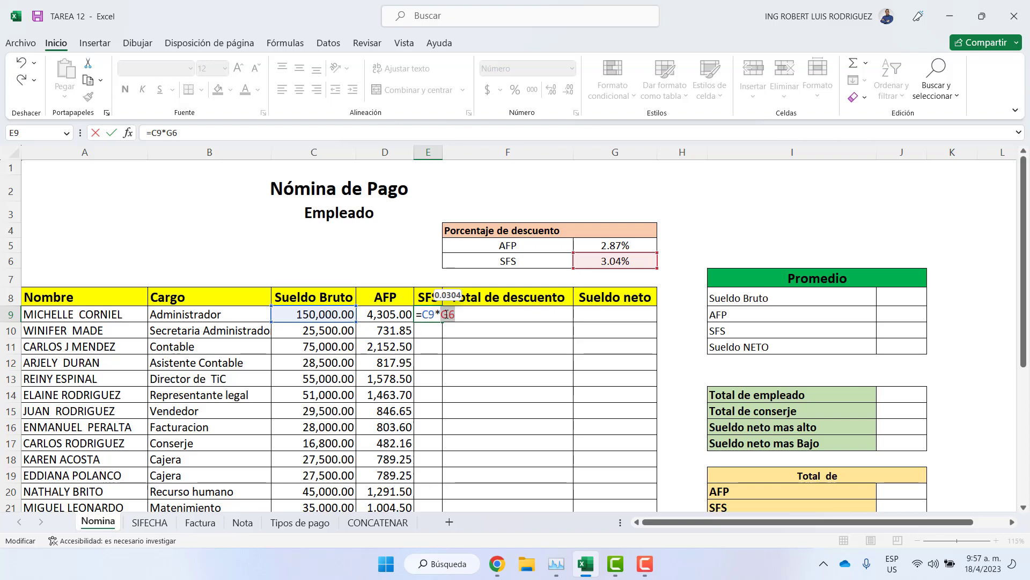
pyautogui.press('F4')
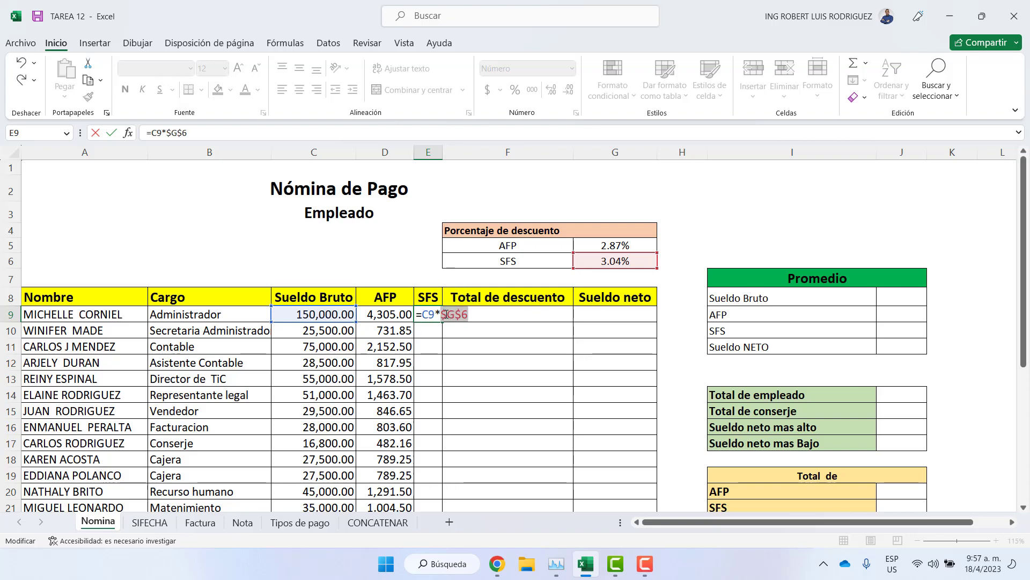
pyautogui.press('Return')
pyautogui.click(458, 315)
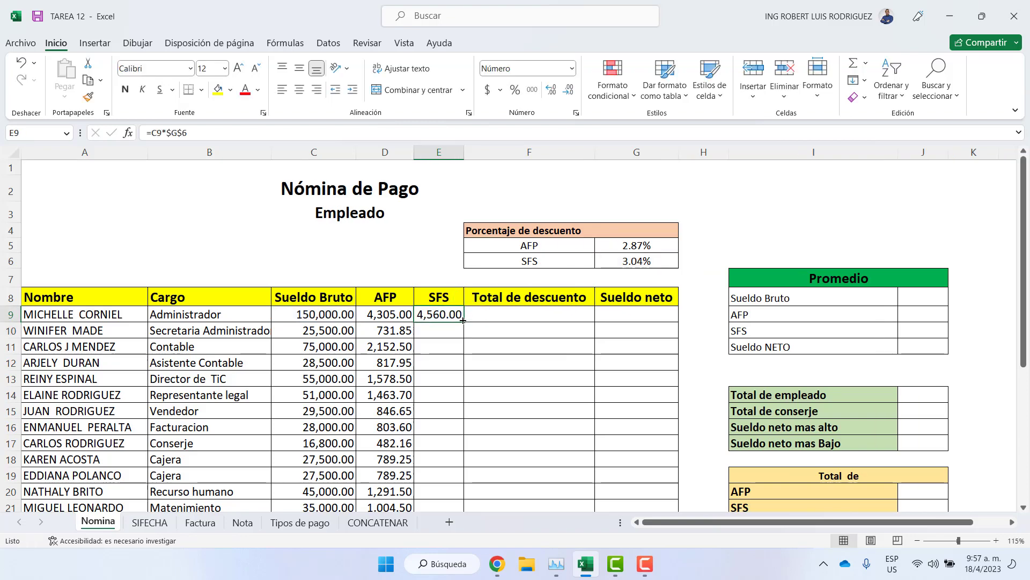
pyautogui.moveTo(460, 315); pyautogui.dragTo(459, 464)
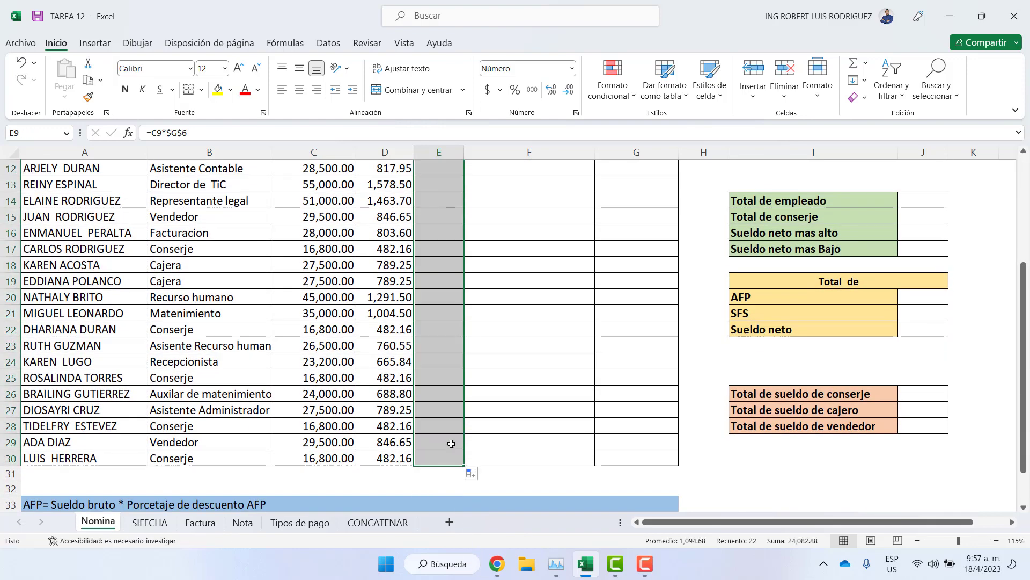
# Check the percentage reference in the copied SFS formula in E13
pyautogui.scroll(3, 451, 392)
pyautogui.doubleClick(446, 338)
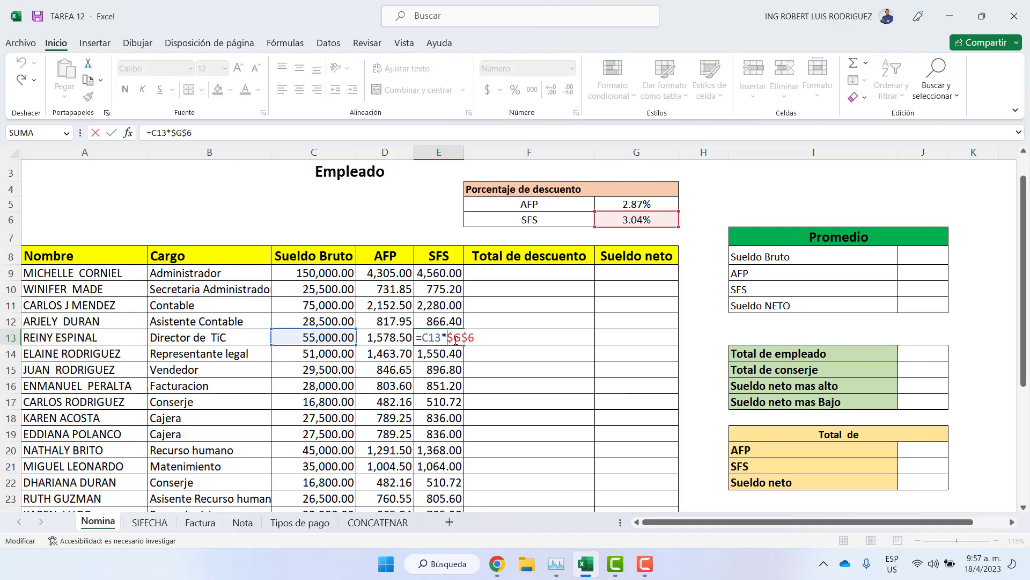
pyautogui.moveTo(448, 339); pyautogui.dragTo(476, 338)
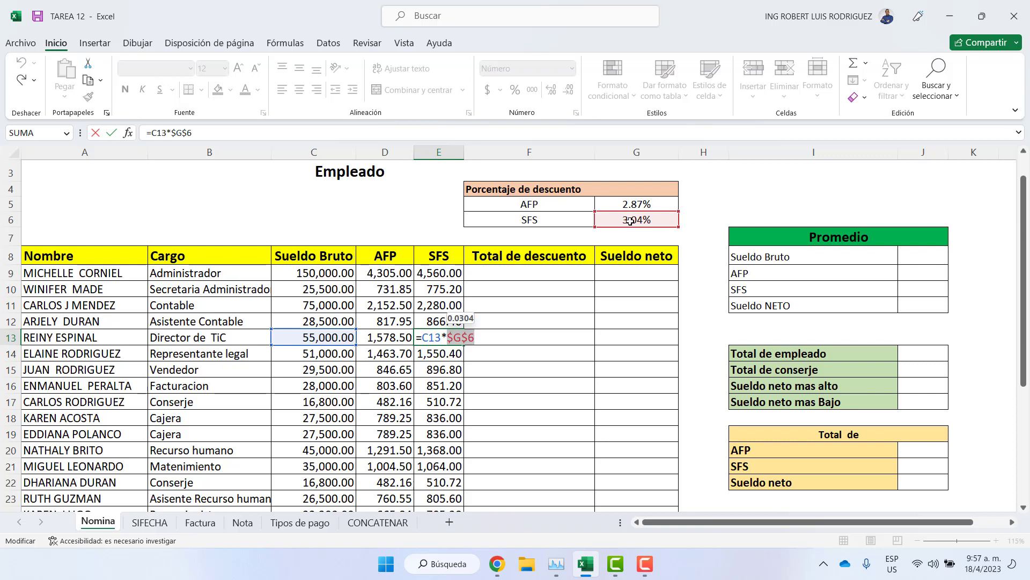
pyautogui.press('Return')
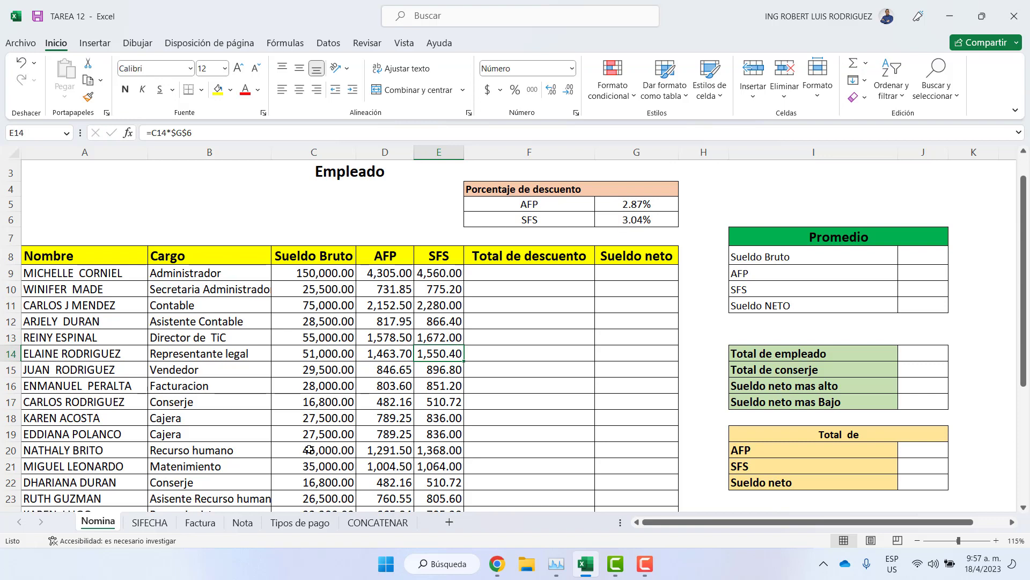
# Enter the total discount formula =SUMA(D9:E9) in F9 and copy it down through row 30
pyautogui.click(502, 273)
pyautogui.write('=')
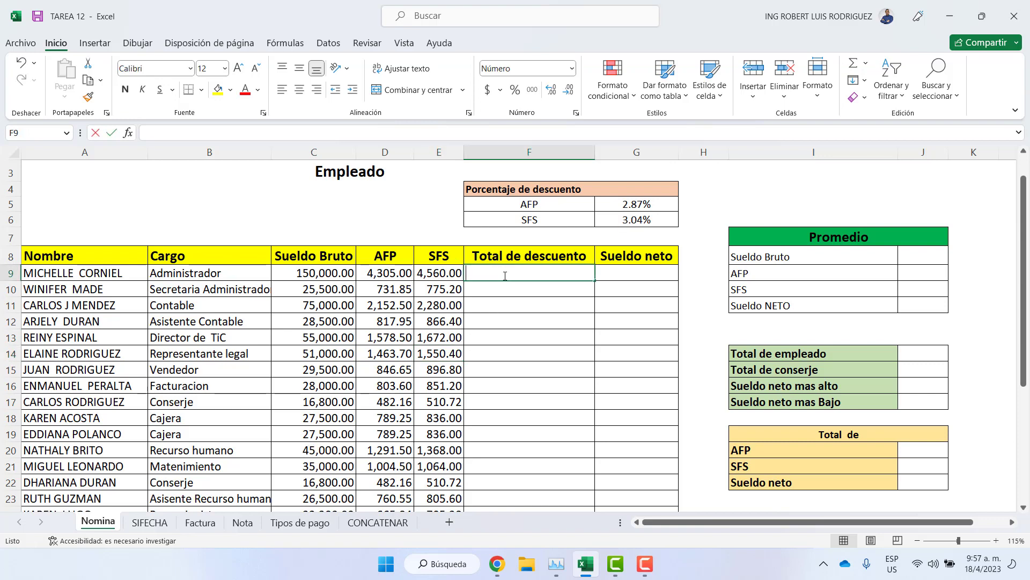
pyautogui.write('sum')
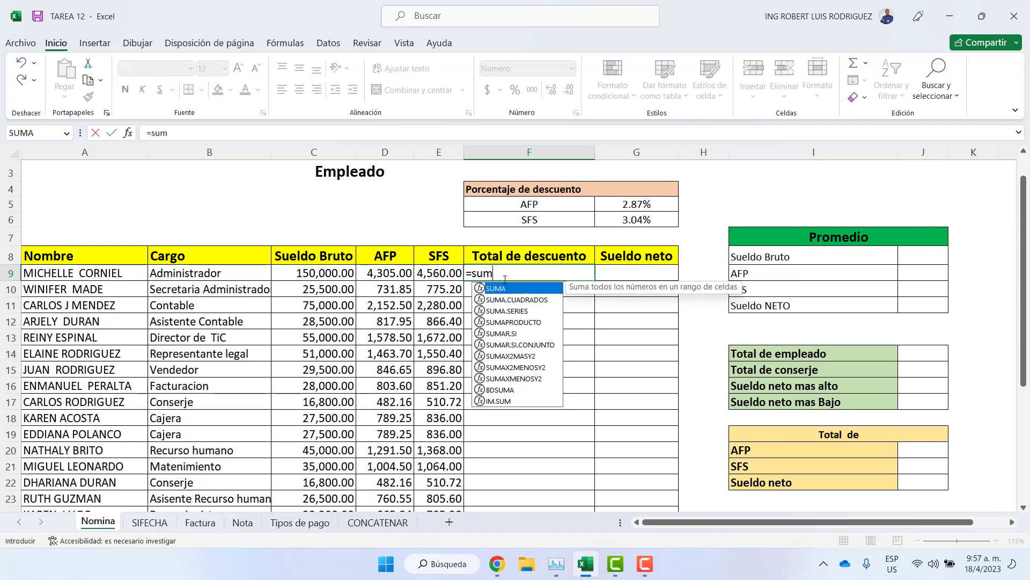
pyautogui.press('Tab')
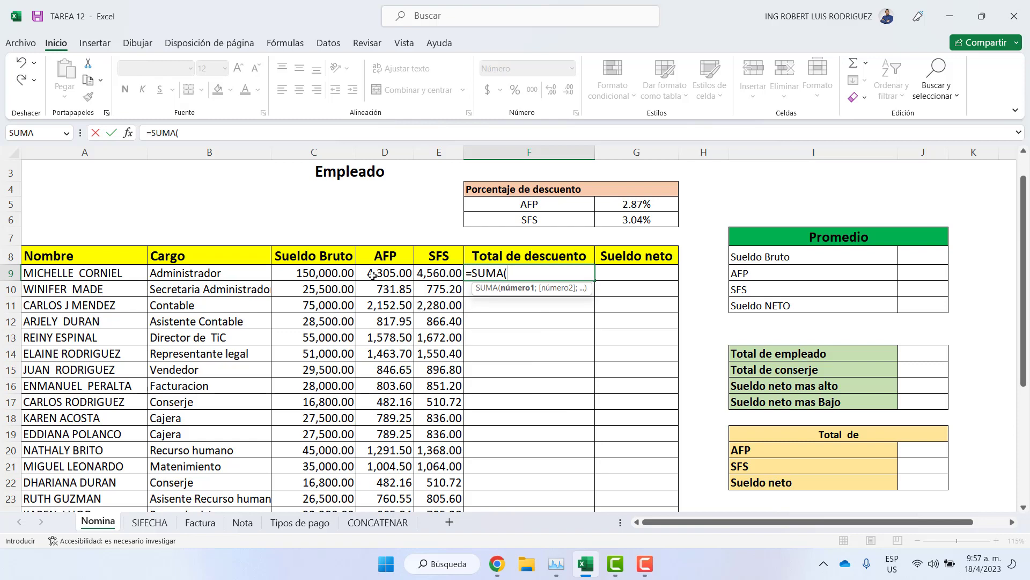
pyautogui.moveTo(372, 275); pyautogui.dragTo(429, 274)
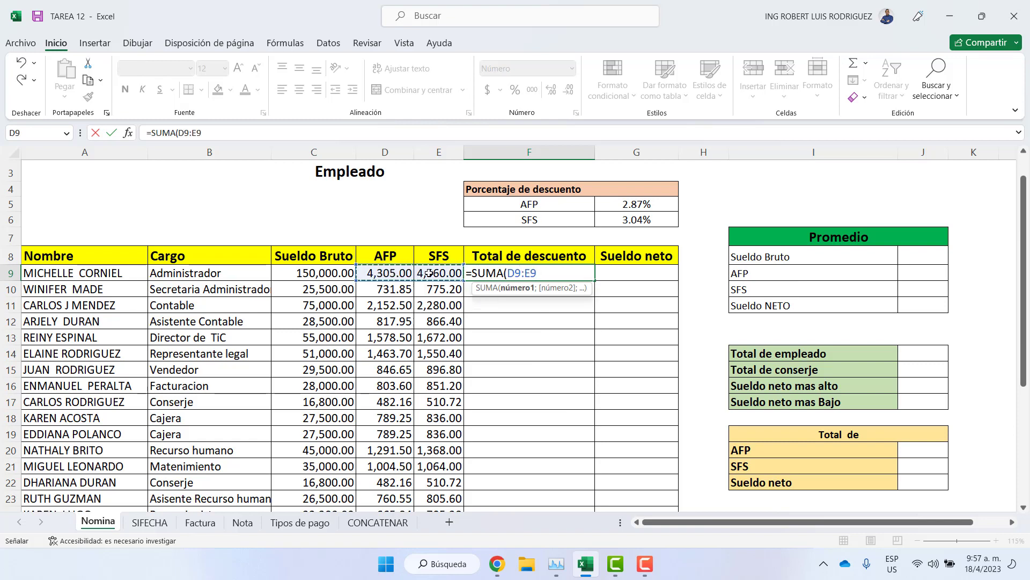
pyautogui.press('Return')
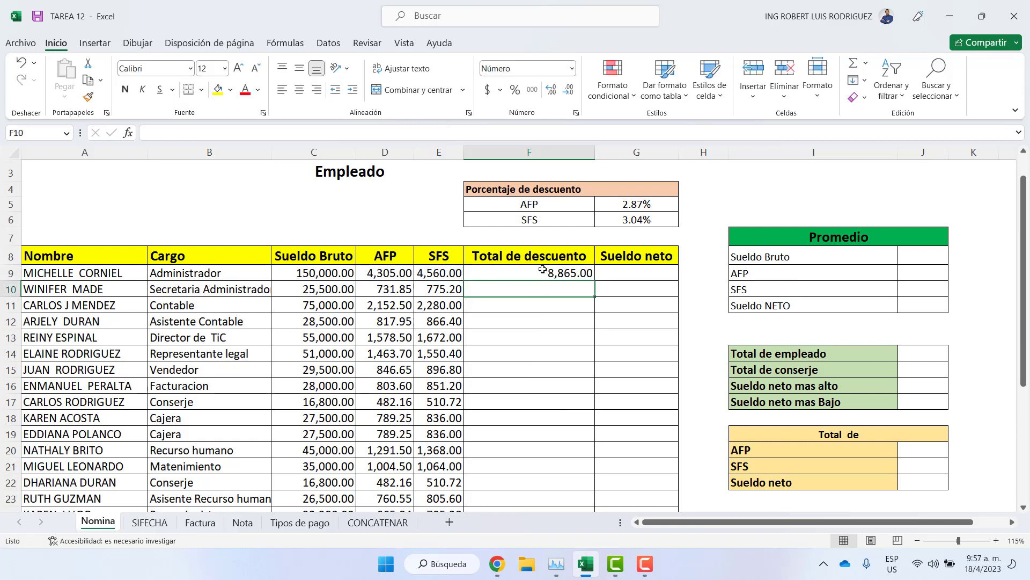
pyautogui.click(541, 271)
pyautogui.doubleClick(596, 280)
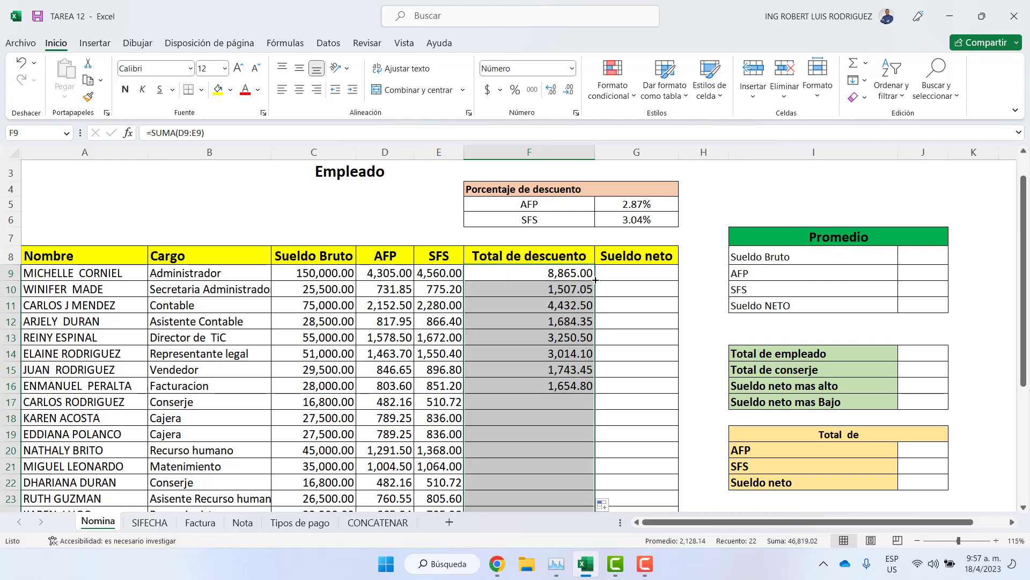
pyautogui.scroll(-5, 570, 345)
pyautogui.scroll(4, 571, 345)
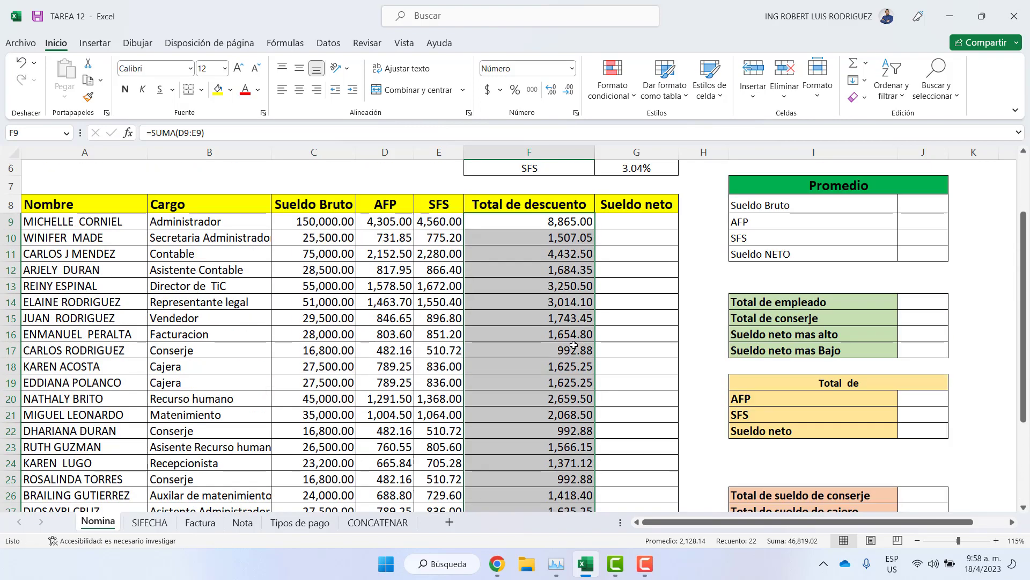
# Enter the net salary formula =C9-F9 in G9 and copy it down through row 30
pyautogui.click(620, 222)
pyautogui.write('=')
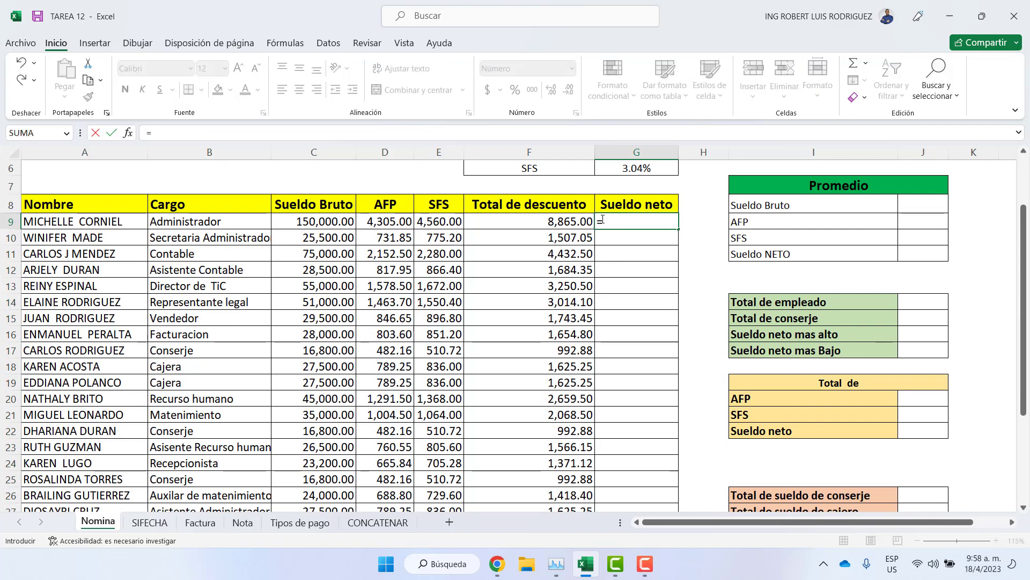
pyautogui.click(320, 222)
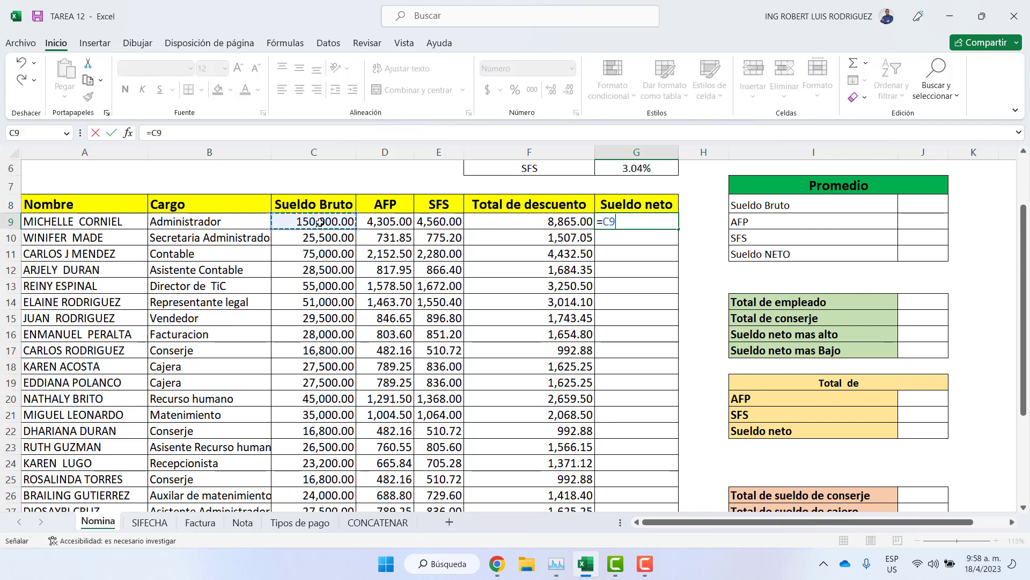
pyautogui.write('_')
pyautogui.press('BackSpace')
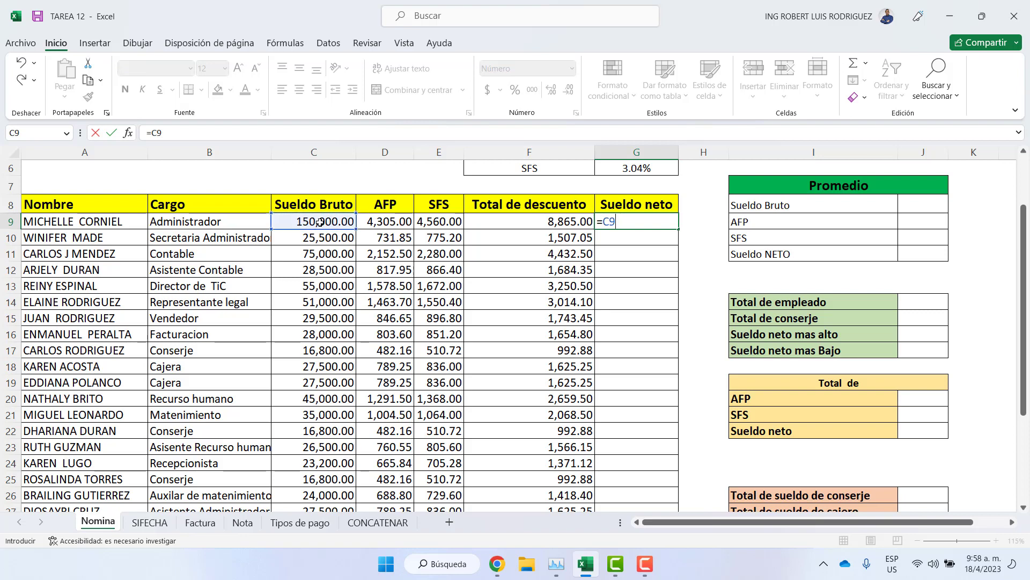
pyautogui.write('-')
pyautogui.click(500, 217)
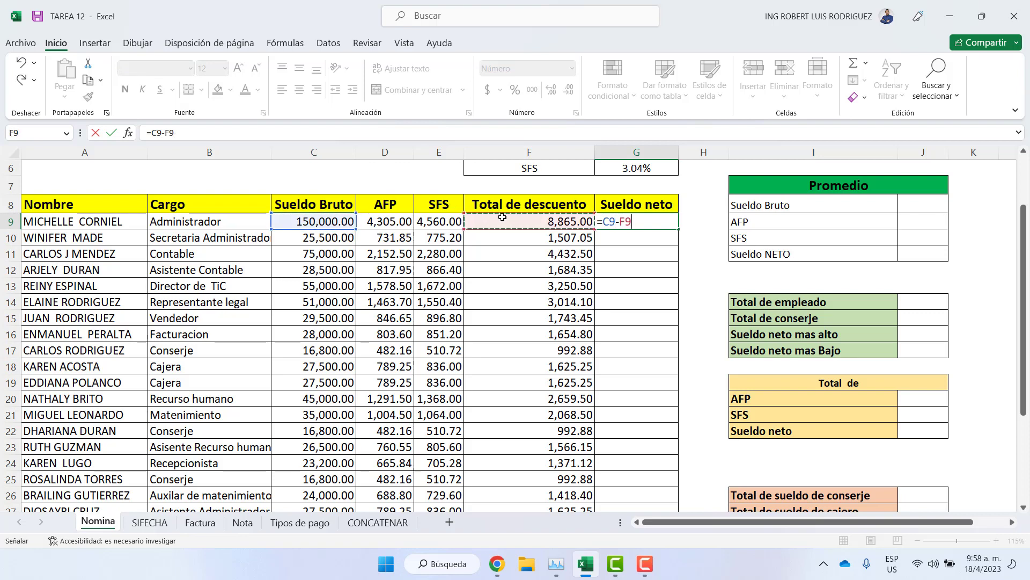
pyautogui.press('Return')
pyautogui.click(649, 222)
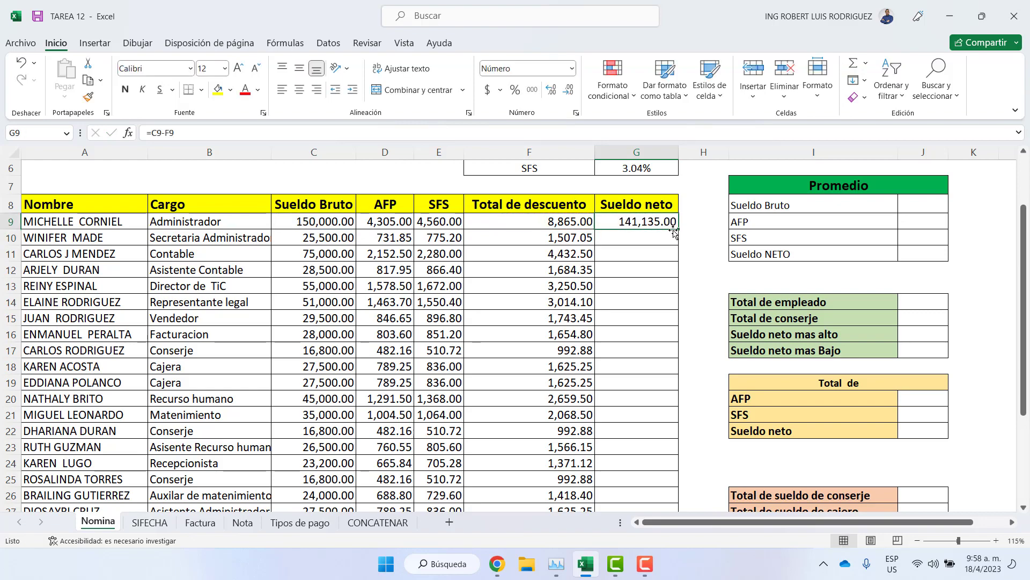
pyautogui.doubleClick(678, 230)
pyautogui.scroll(-5, 616, 324)
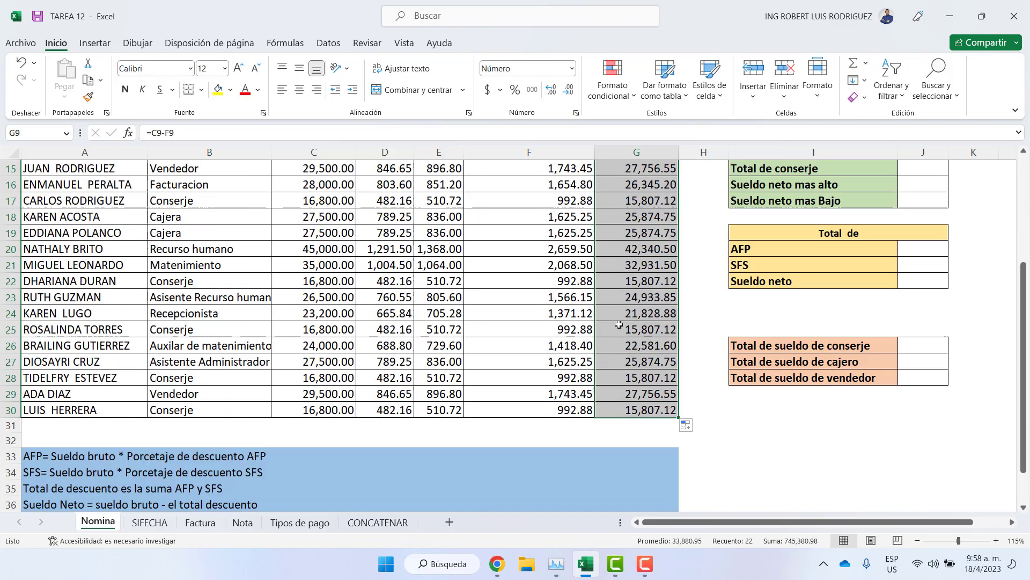
pyautogui.scroll(4, 613, 329)
pyautogui.scroll(2, 612, 330)
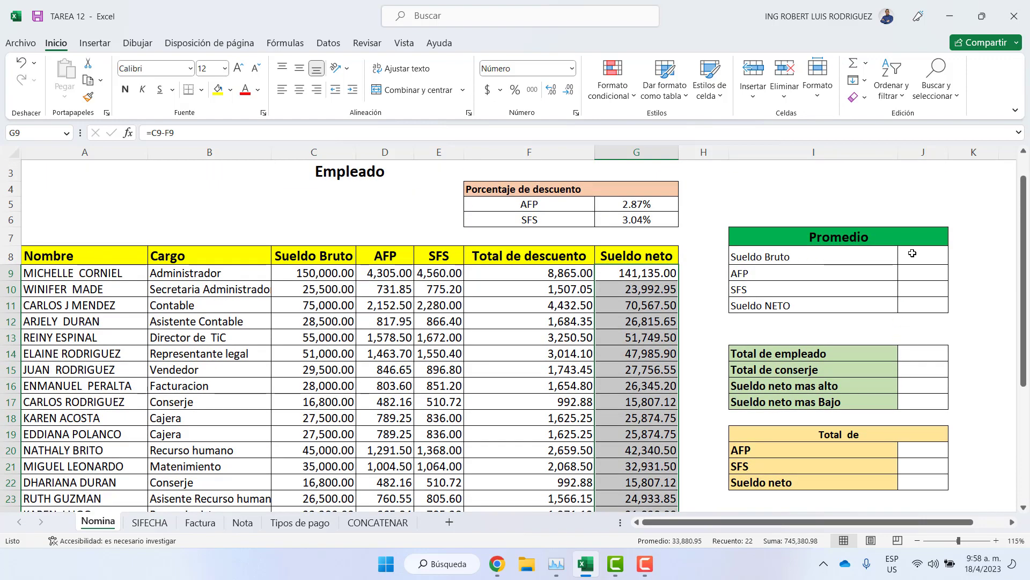
pyautogui.click(878, 240)
pyautogui.click(822, 252)
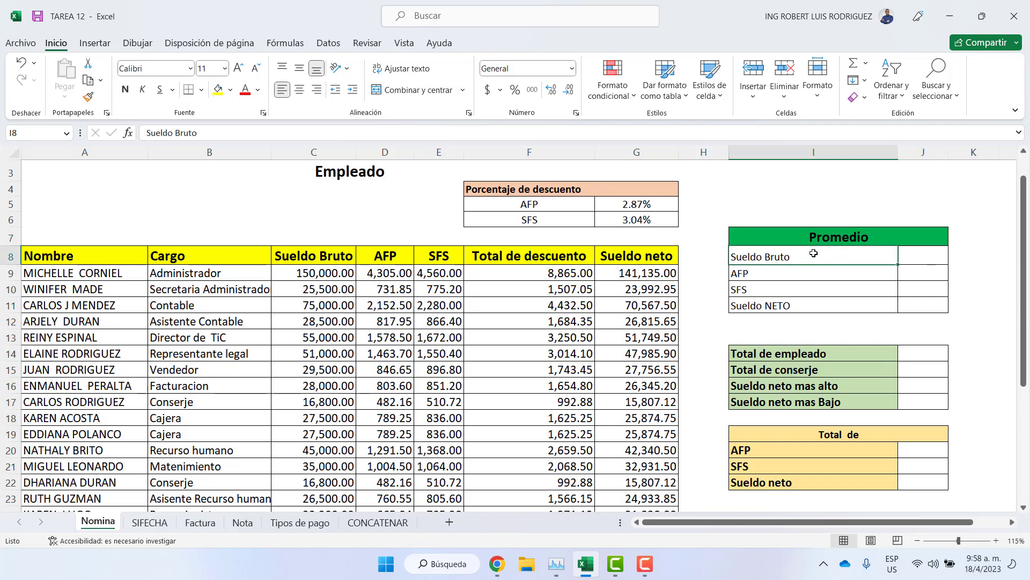
pyautogui.click(759, 275)
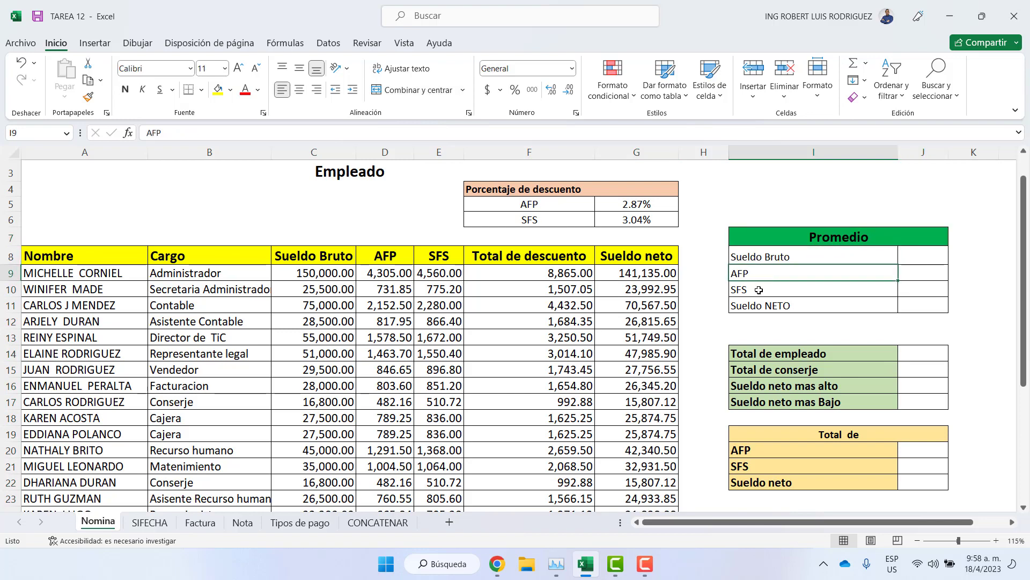
pyautogui.click(762, 306)
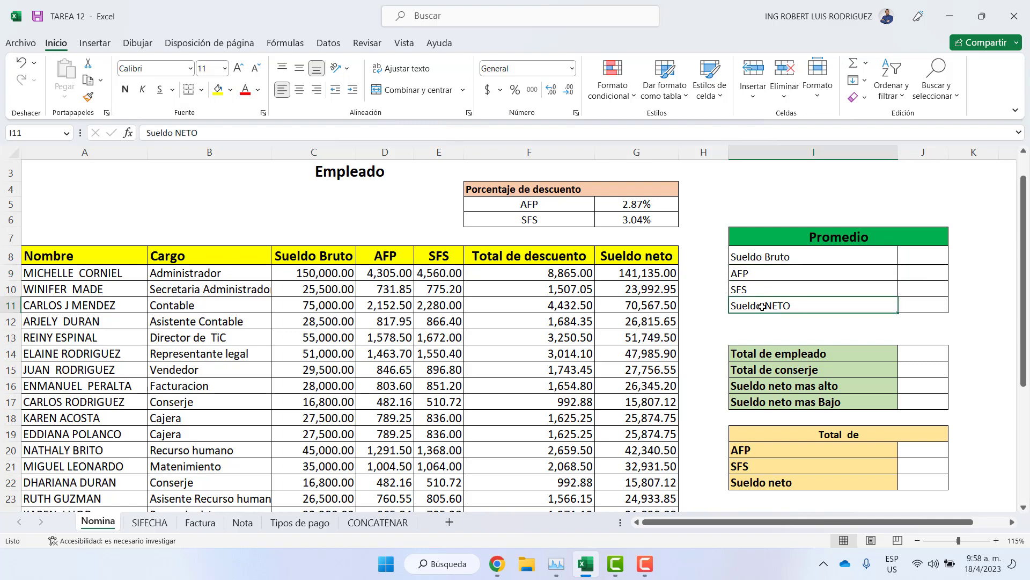
# Calculate the average gross salary in J8 with the PROMEDIO function over the range C9:C30
pyautogui.doubleClick(928, 255)
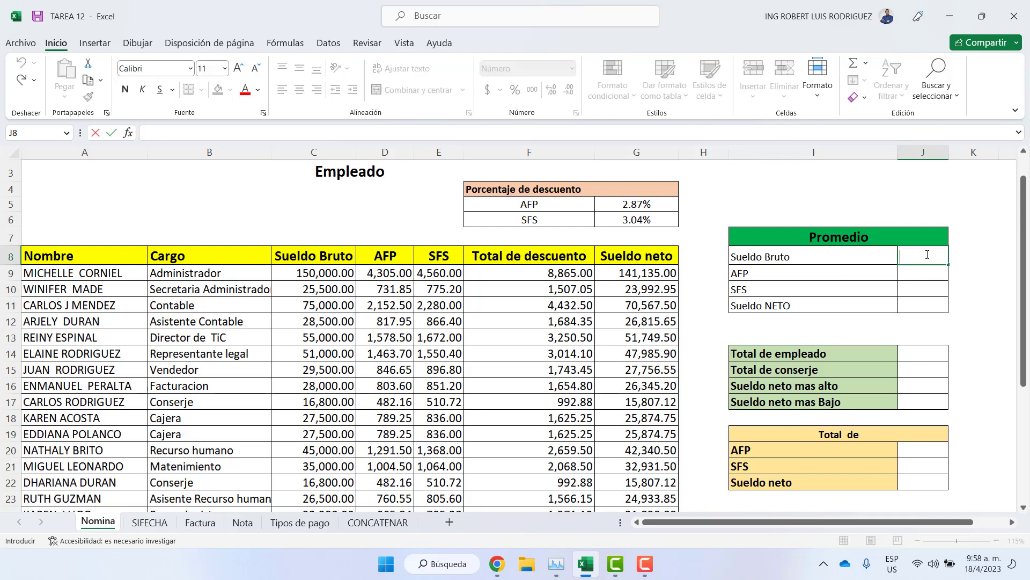
pyautogui.write('=')
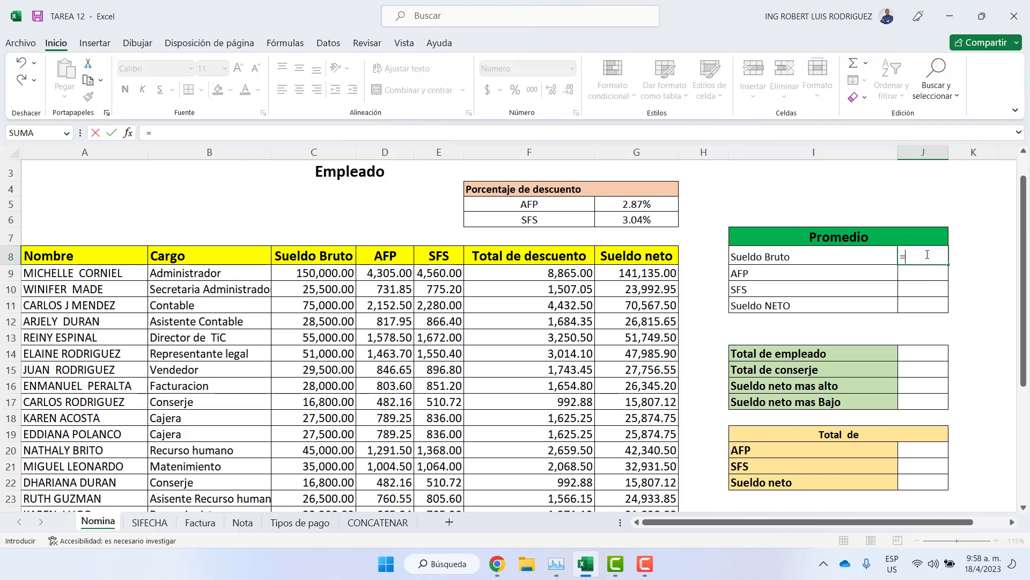
pyautogui.write('prom')
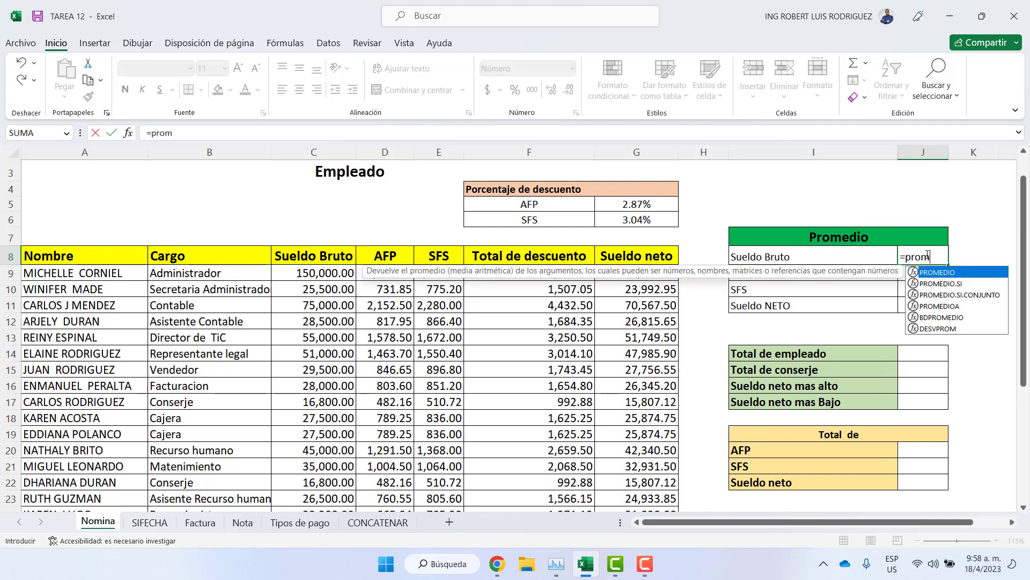
pyautogui.press('Tab')
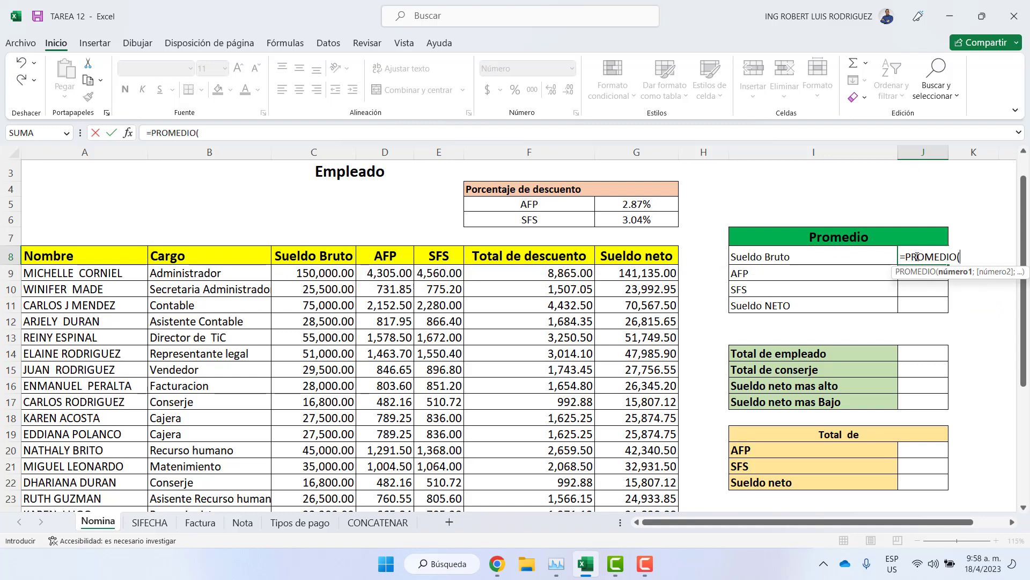
pyautogui.moveTo(314, 273); pyautogui.dragTo(317, 486)
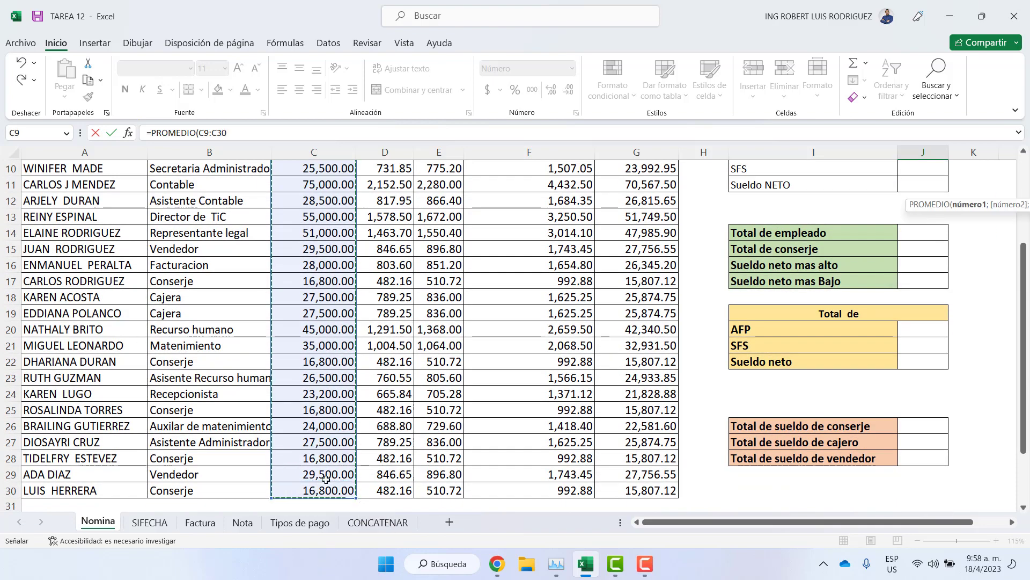
pyautogui.press('Return')
# Assign the range name AFP to the AFP amounts in D9:D30
pyautogui.scroll(3, 738, 374)
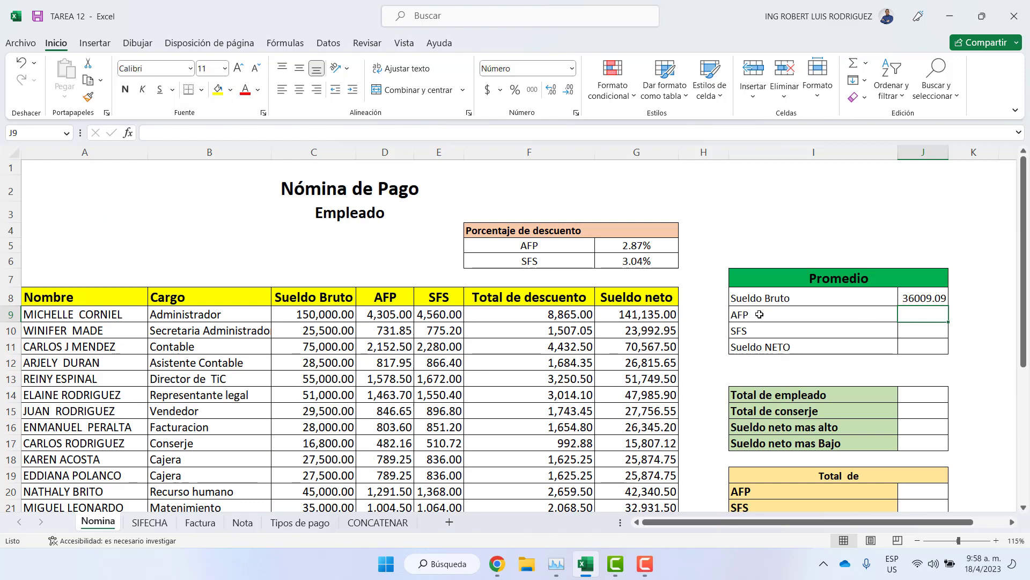
pyautogui.moveTo(390, 318); pyautogui.dragTo(378, 475)
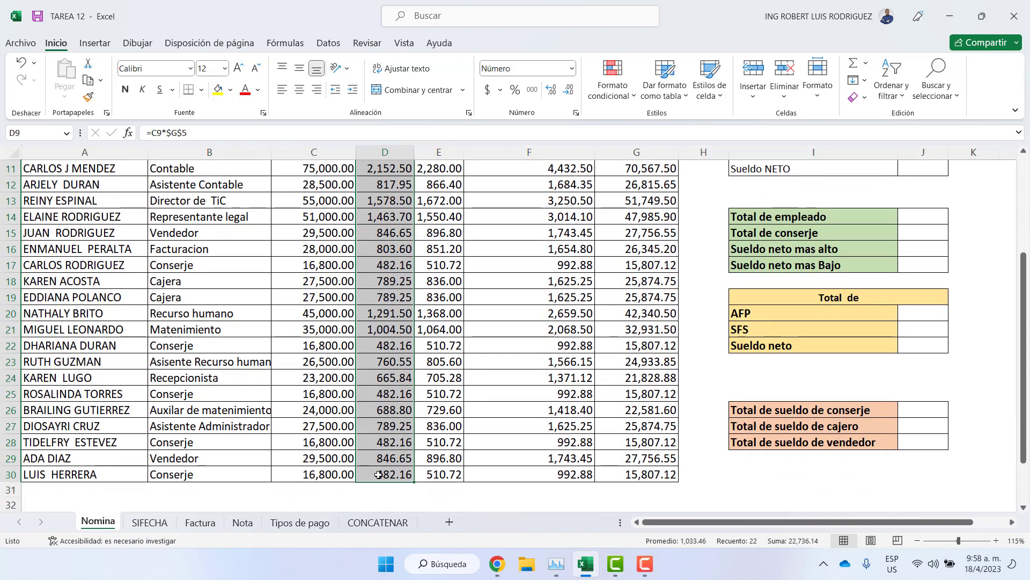
pyautogui.scroll(3, 379, 475)
pyautogui.click(29, 136)
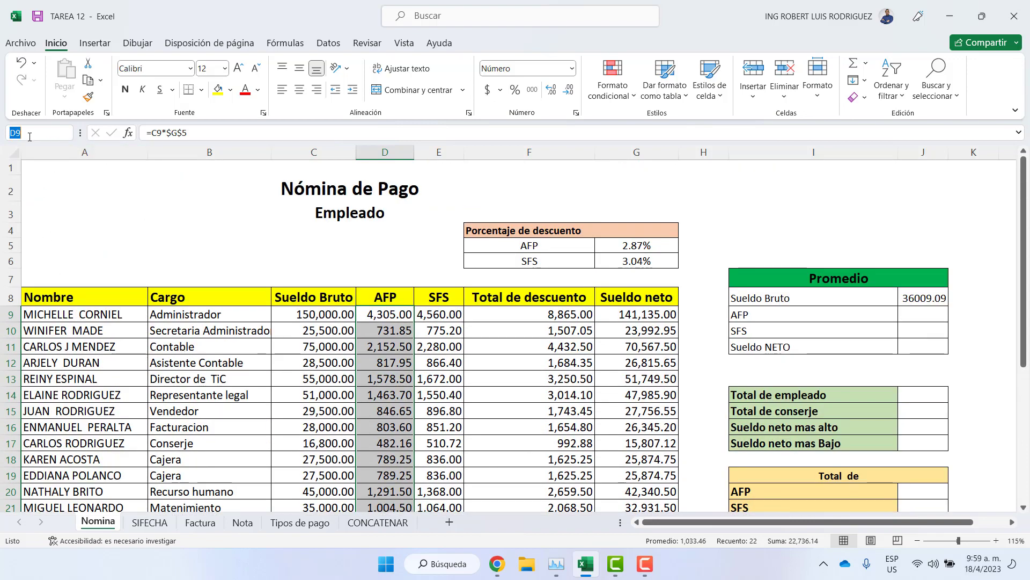
pyautogui.write('AFP')
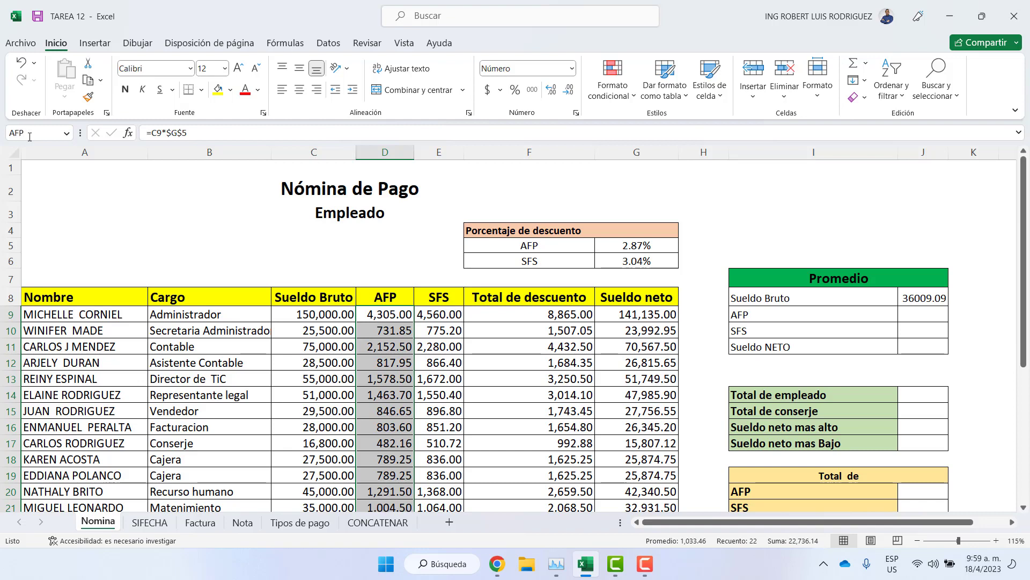
# Calculate the AFP average in J9 with the formula =PROMEDIO(afp), using the named range
pyautogui.doubleClick(902, 311)
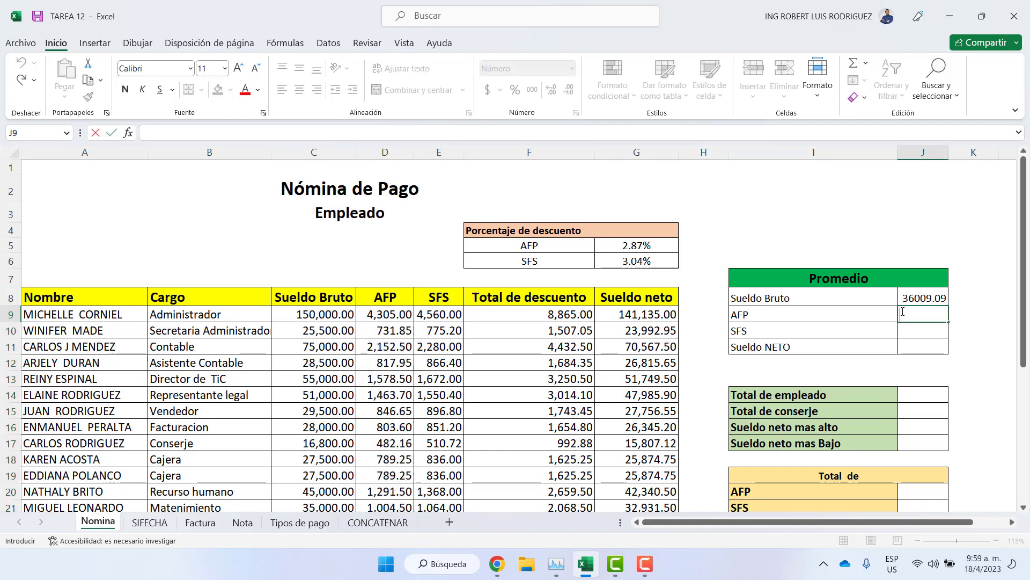
pyautogui.write('=pr')
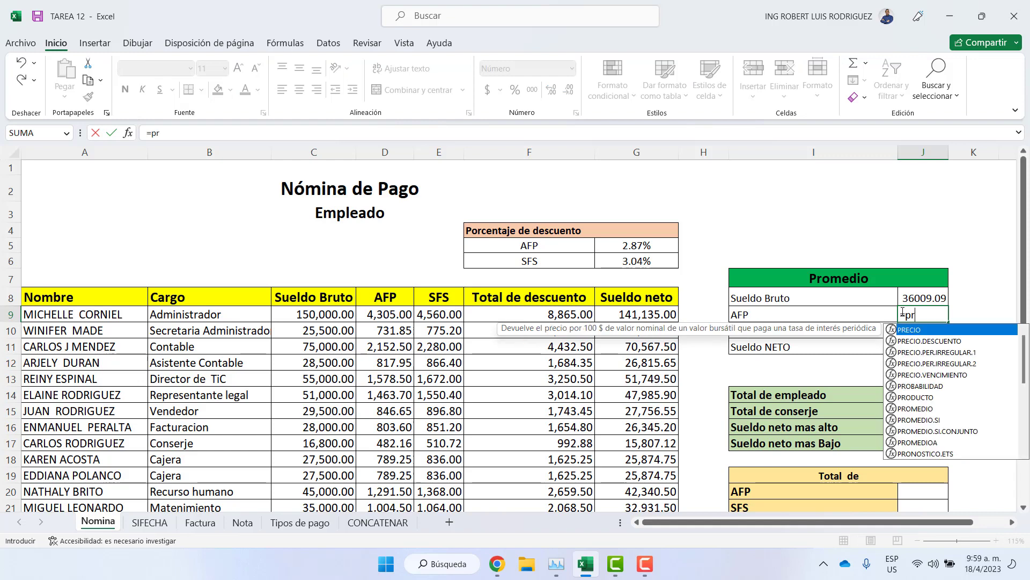
pyautogui.write('om')
pyautogui.press('Tab')
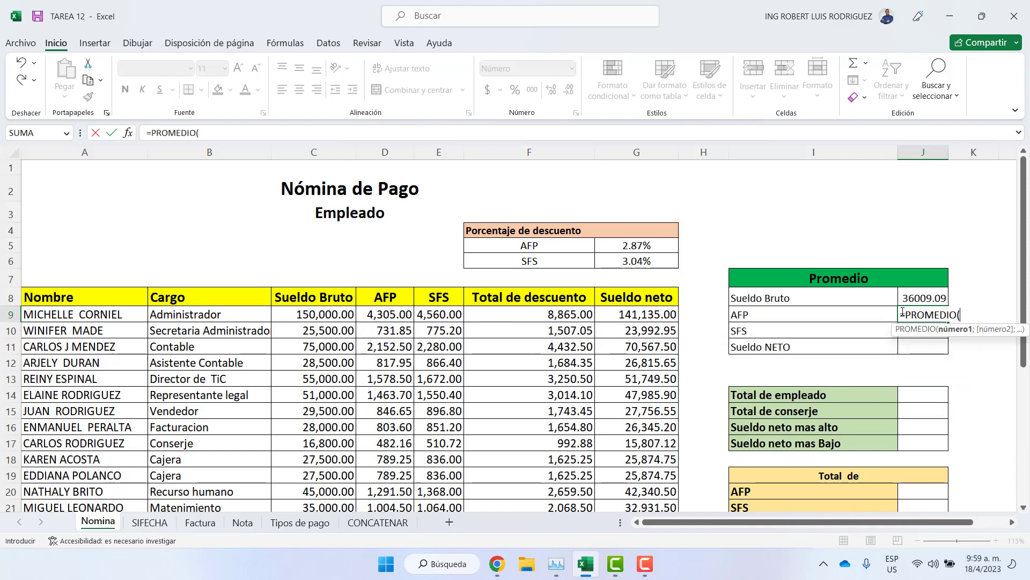
pyautogui.write('af')
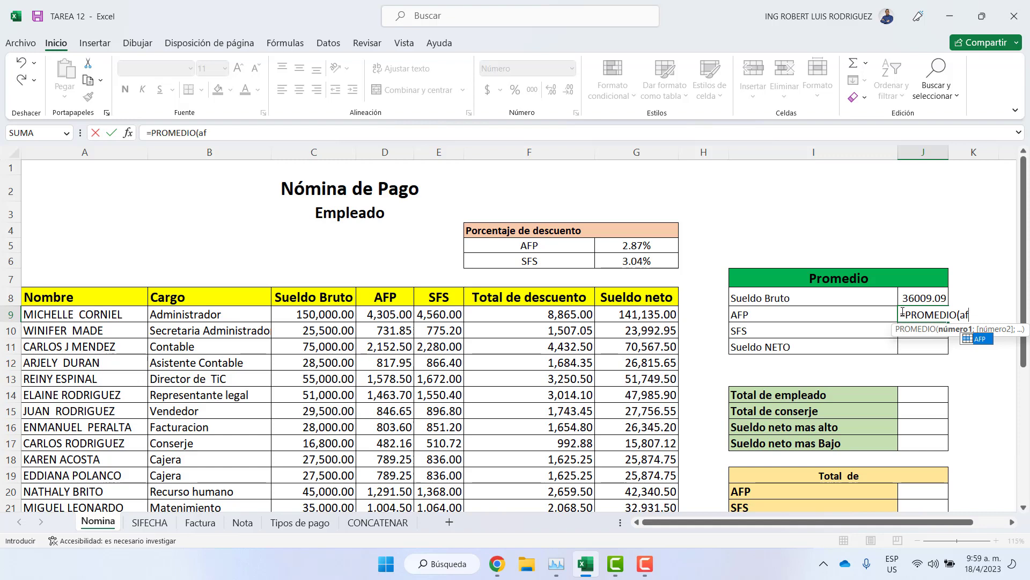
pyautogui.write('p')
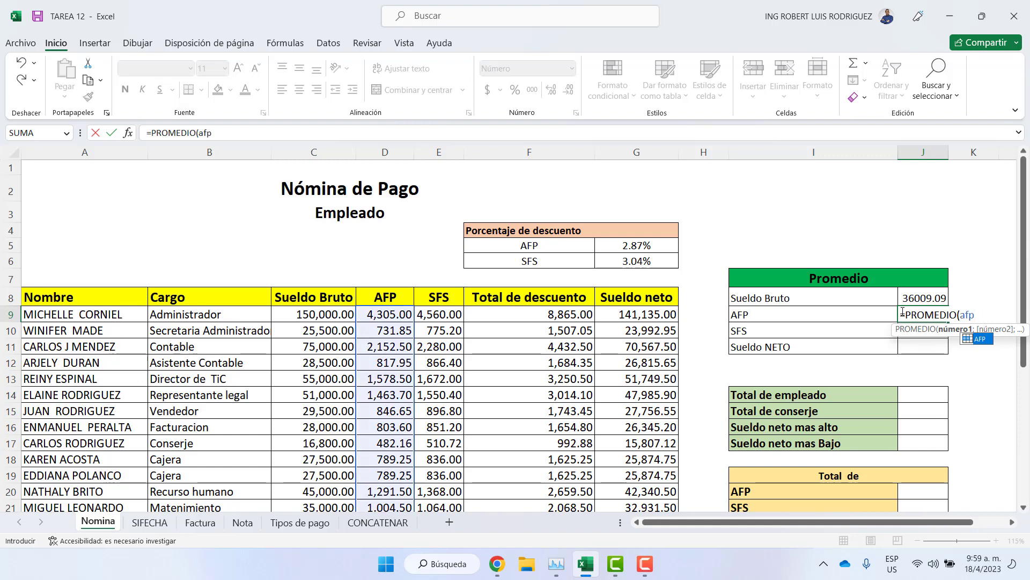
pyautogui.write(')')
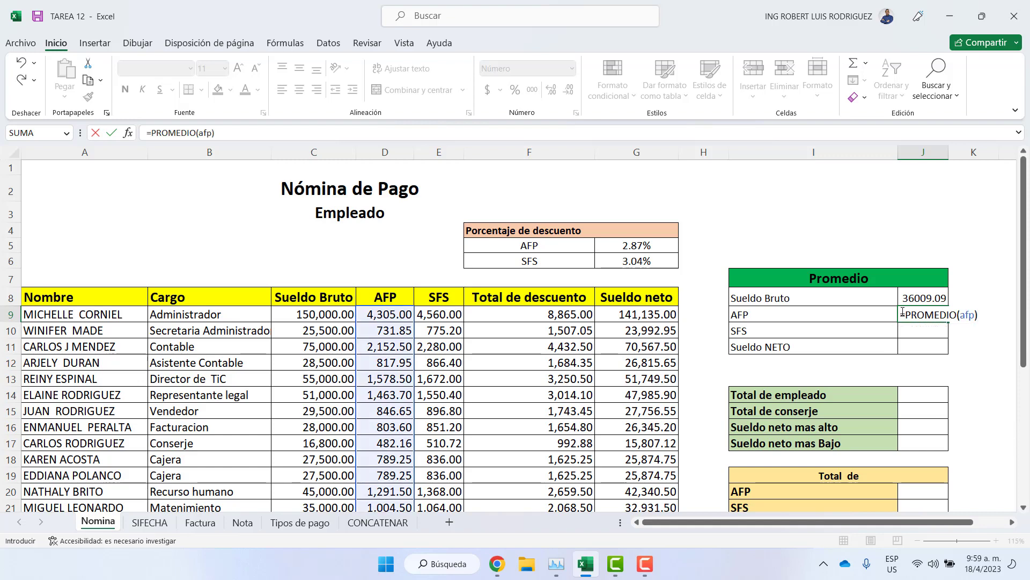
pyautogui.press('Return')
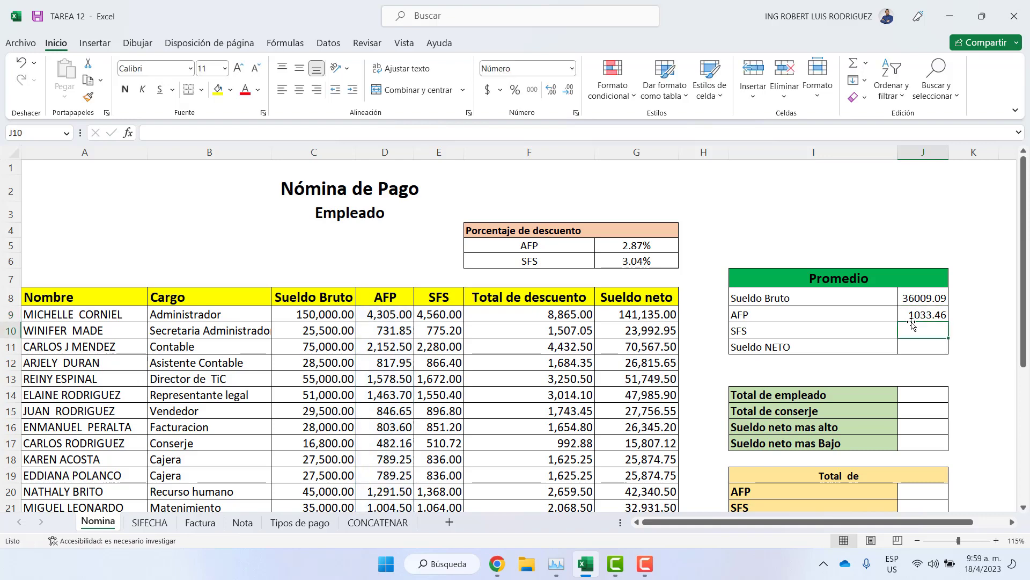
# Calculate the SFS average in J10 with the PROMEDIO function over the range E9:E30
pyautogui.write('=')
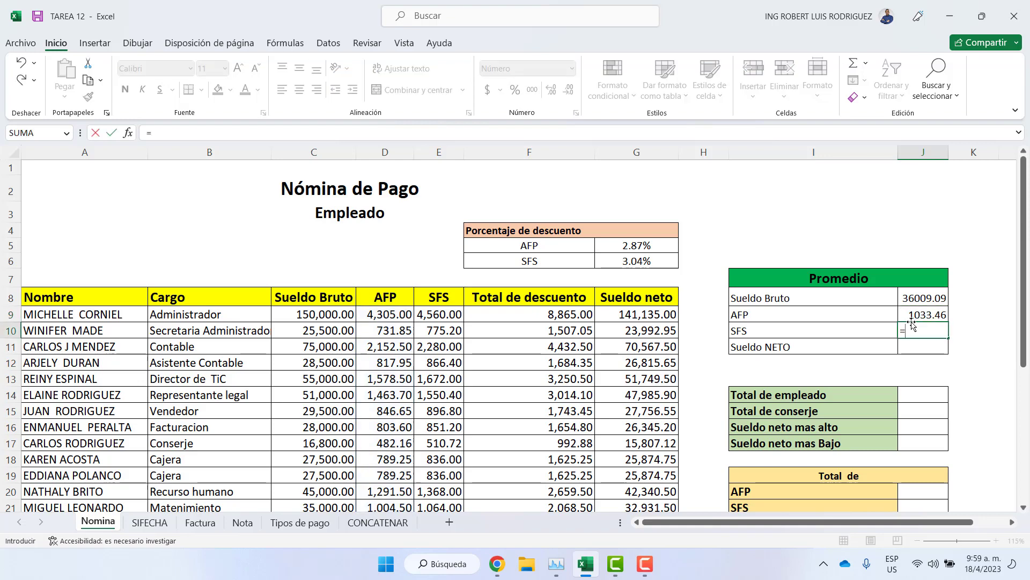
pyautogui.write('peo')
pyautogui.press('BackSpace')
pyautogui.press('BackSpace')
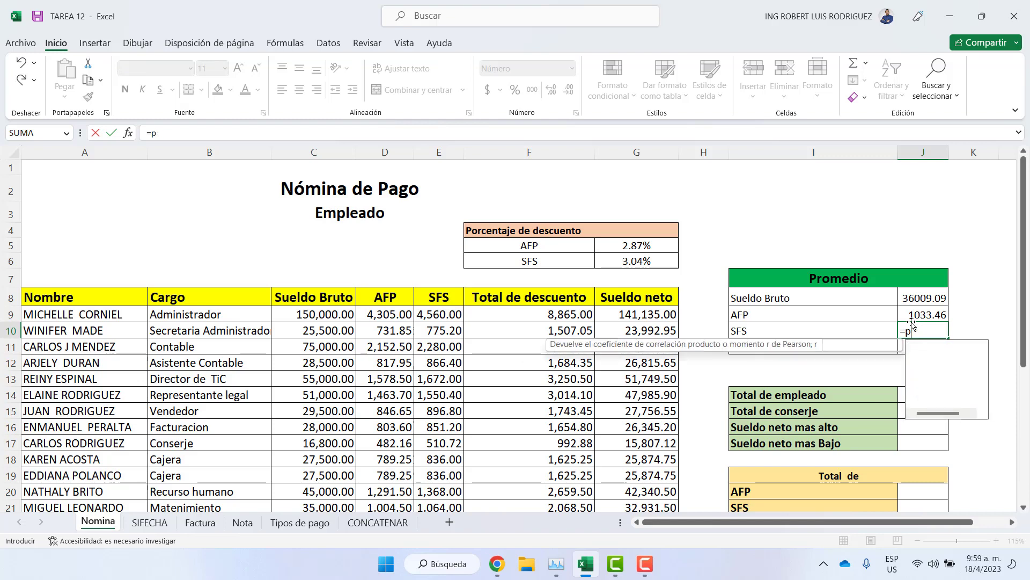
pyautogui.write('rom')
pyautogui.press('Tab')
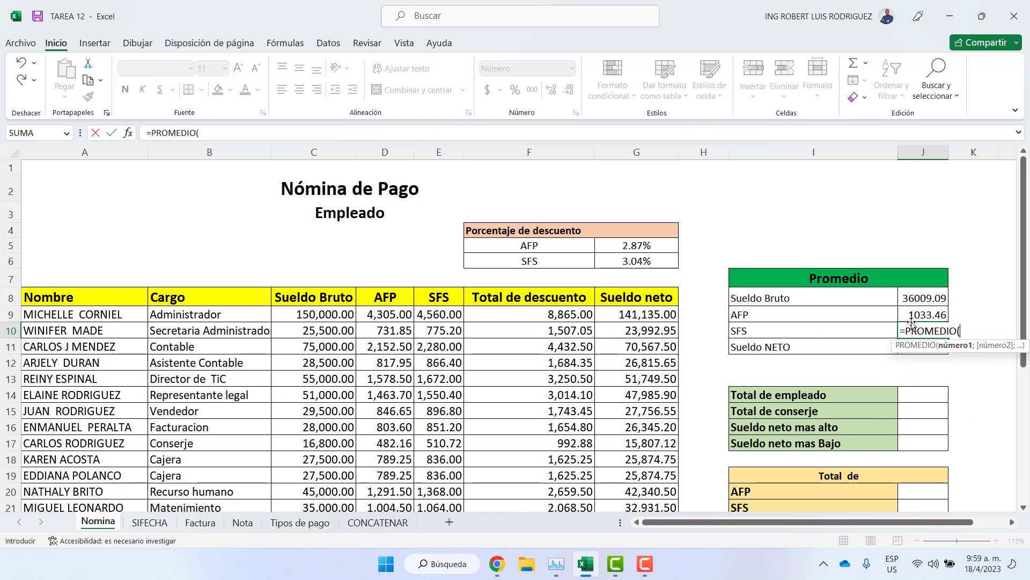
pyautogui.moveTo(440, 314); pyautogui.dragTo(443, 472)
pyautogui.scroll(2, 443, 471)
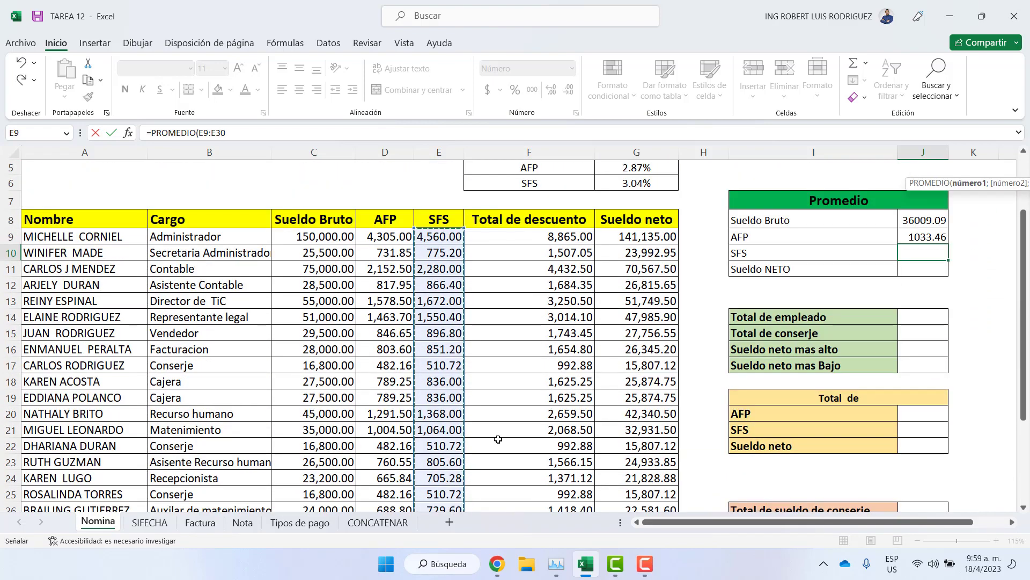
pyautogui.press('Return')
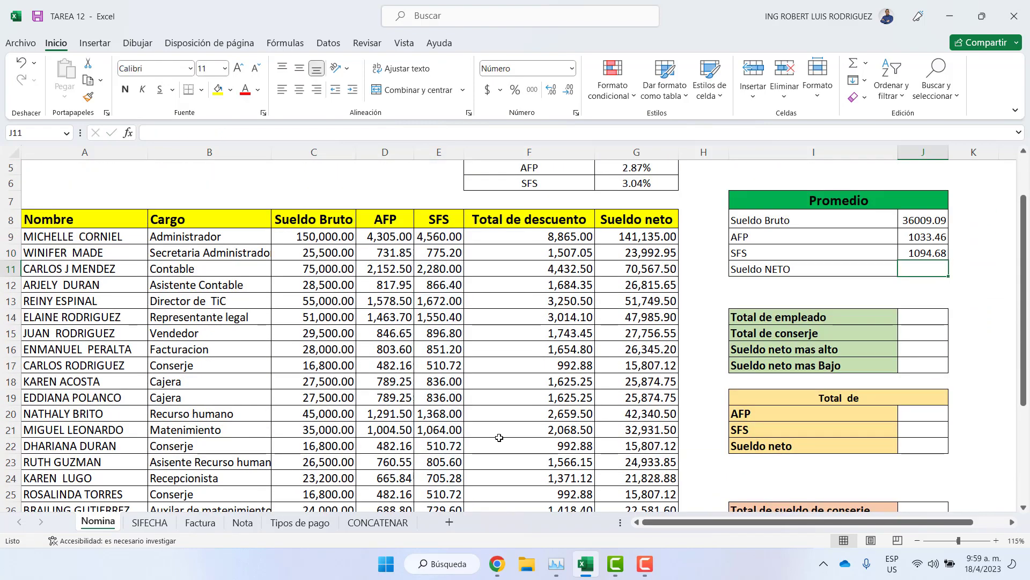
# Calculate the average net salary in J11 with the PROMEDIO function over the range G9:G30
pyautogui.write('=')
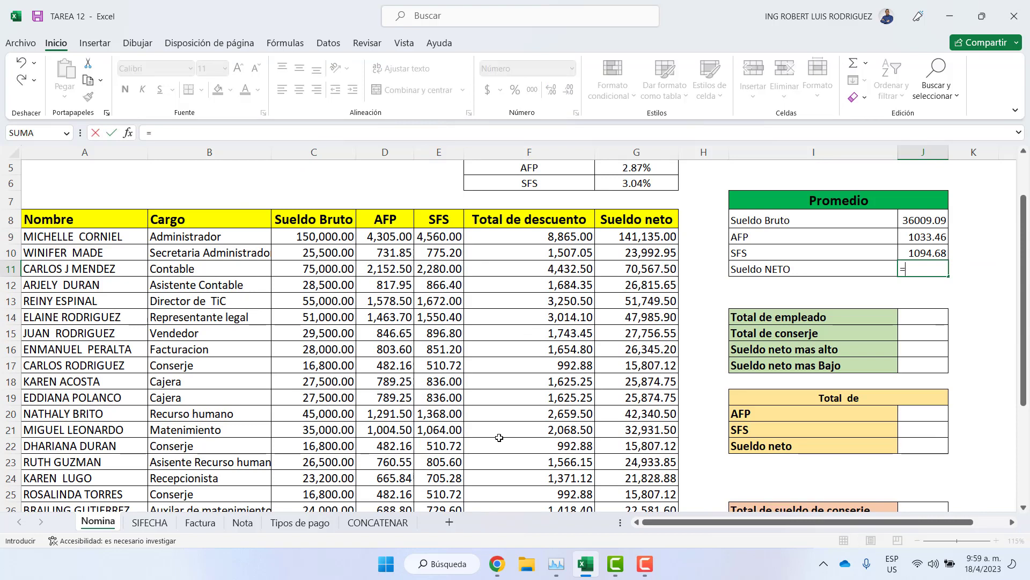
pyautogui.write('prom')
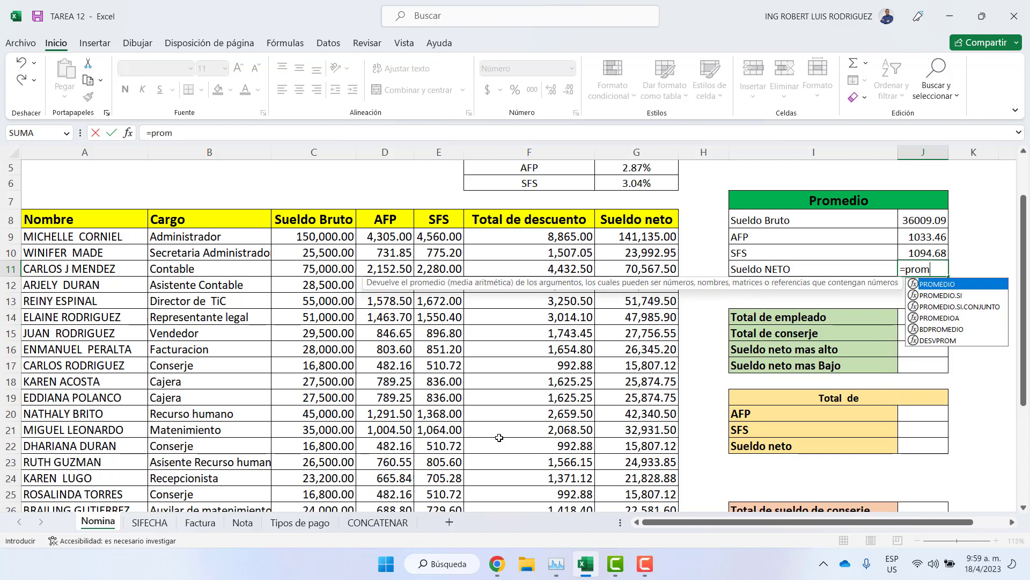
pyautogui.press('Tab')
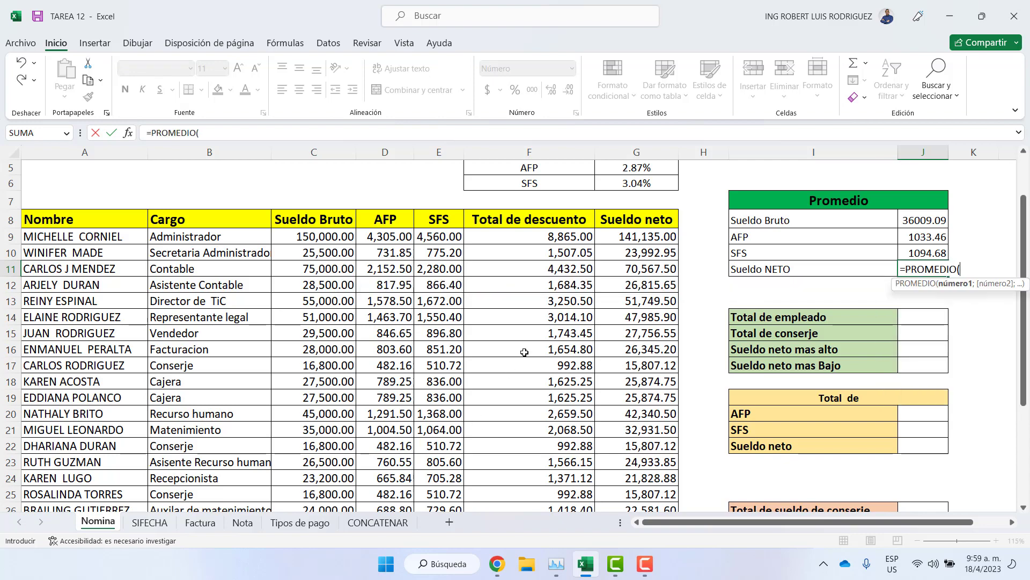
pyautogui.moveTo(612, 238); pyautogui.dragTo(646, 495)
pyautogui.write(')')
pyautogui.press('Return')
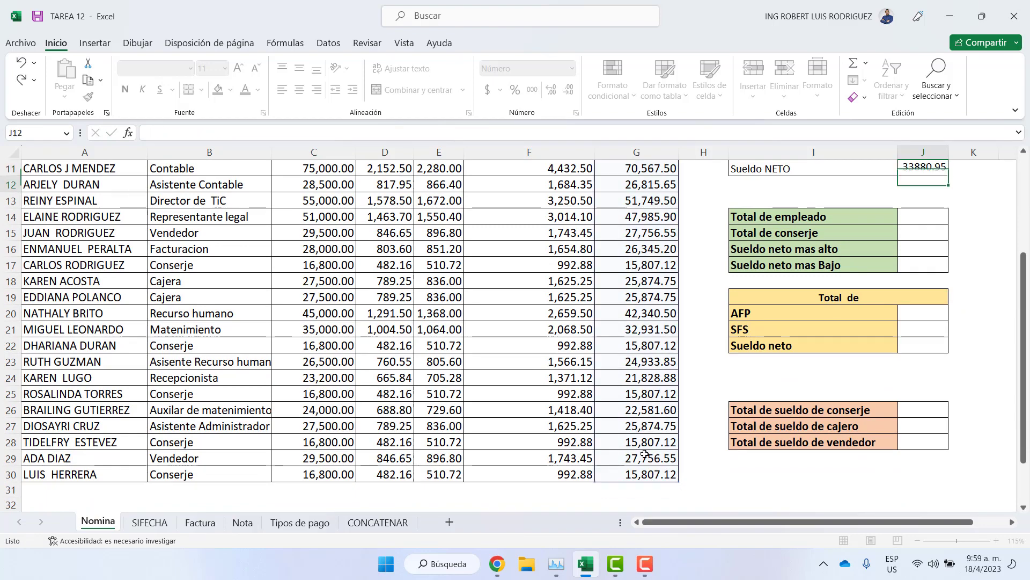
pyautogui.scroll(4, 652, 456)
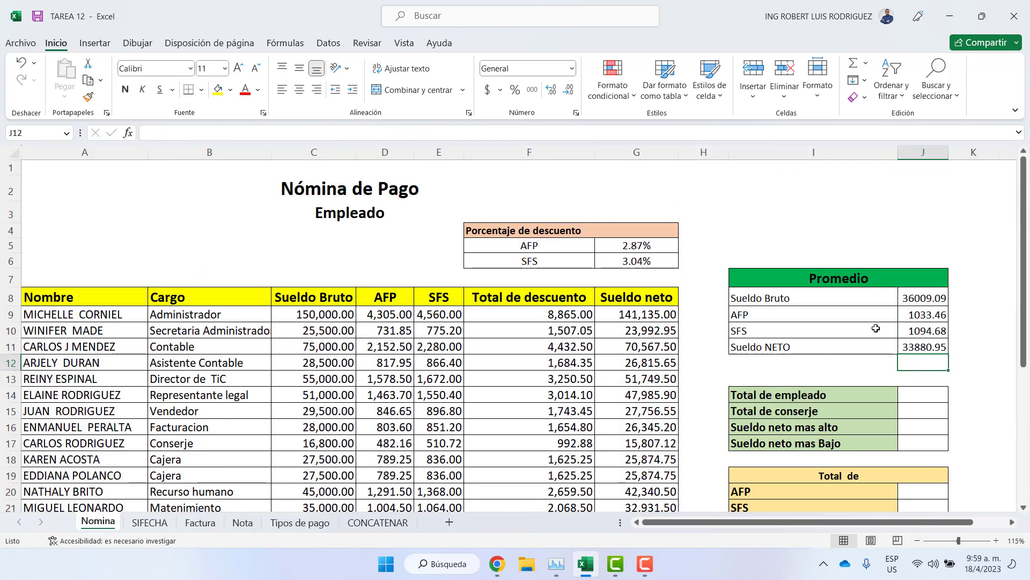
pyautogui.moveTo(749, 299); pyautogui.dragTo(742, 350)
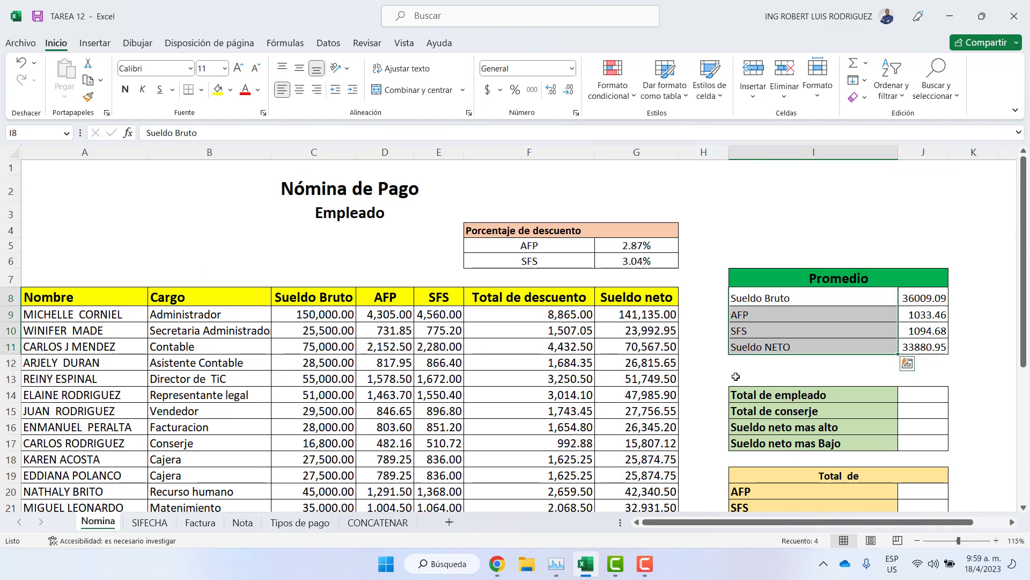
# Switch to Chrome, read the CONTAR function's description in Funciones en Excel.pdf, and return to the Excel workbook
pyautogui.scroll(-1, 749, 357)
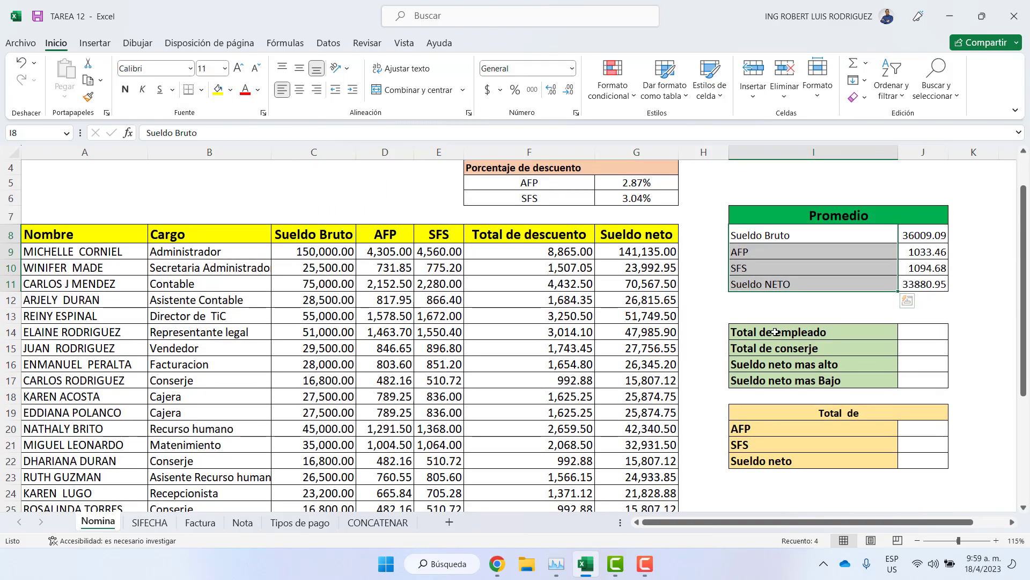
pyautogui.click(497, 563)
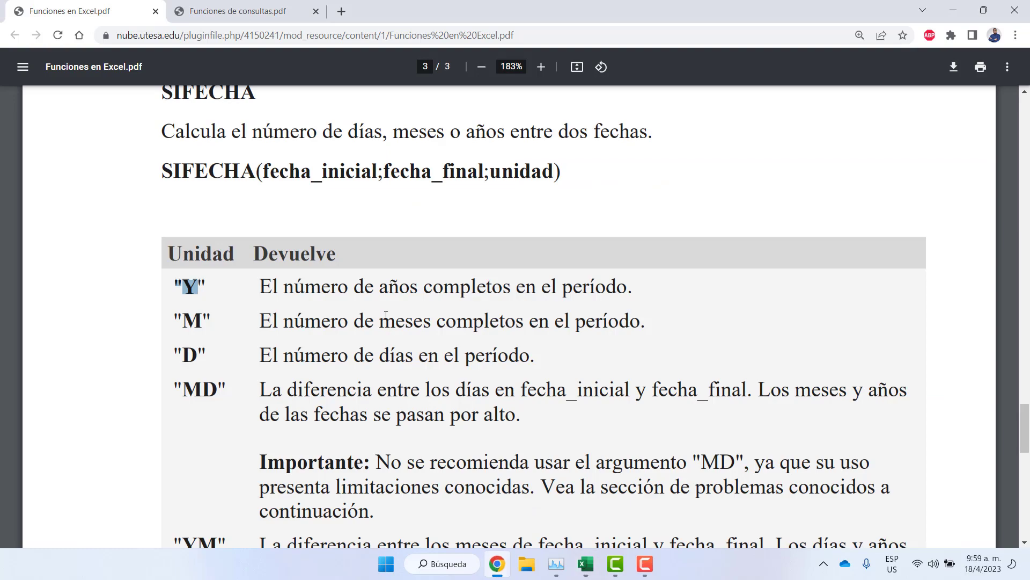
pyautogui.scroll(20, 385, 315)
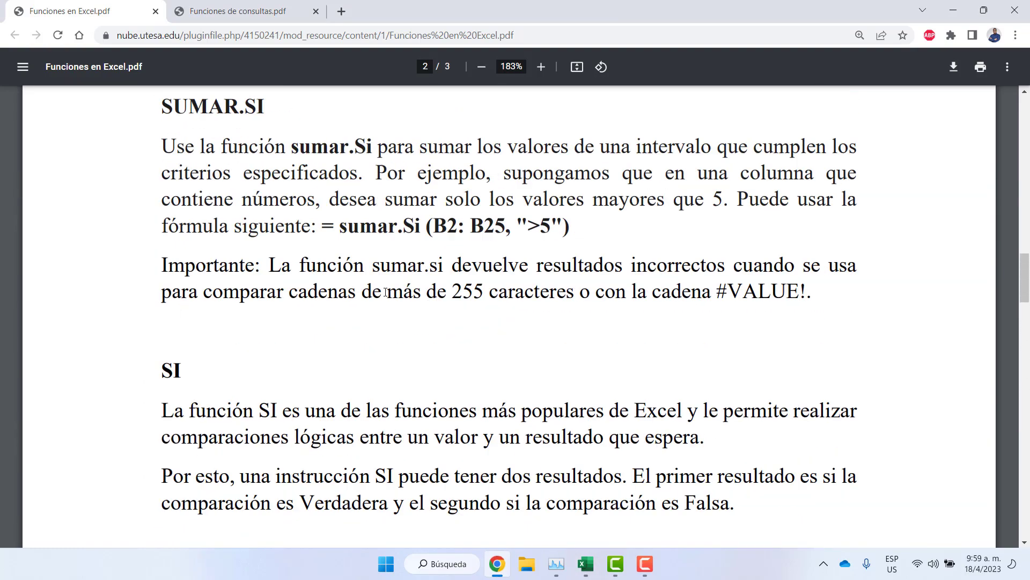
pyautogui.scroll(15, 385, 292)
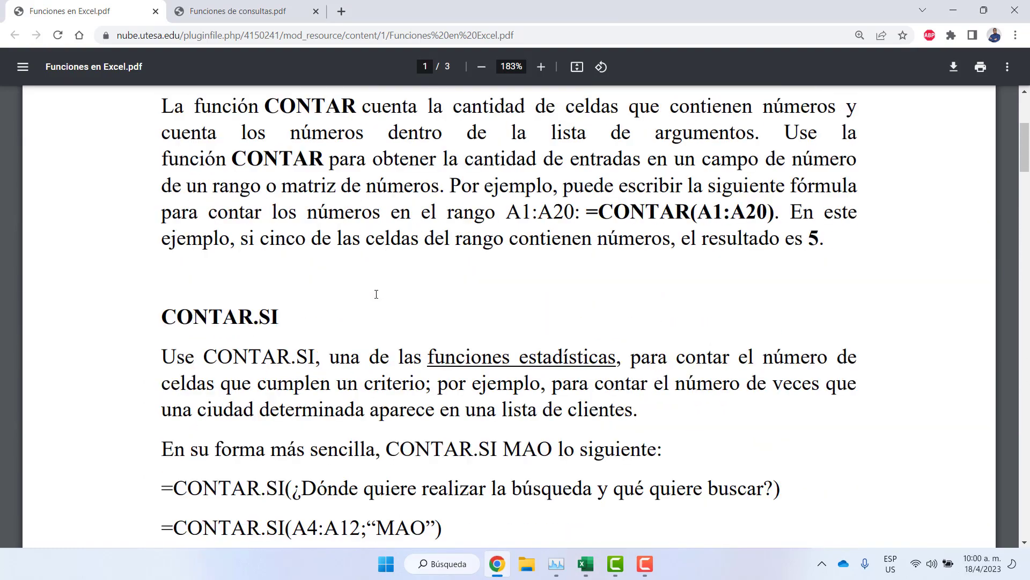
pyautogui.scroll(3, 371, 294)
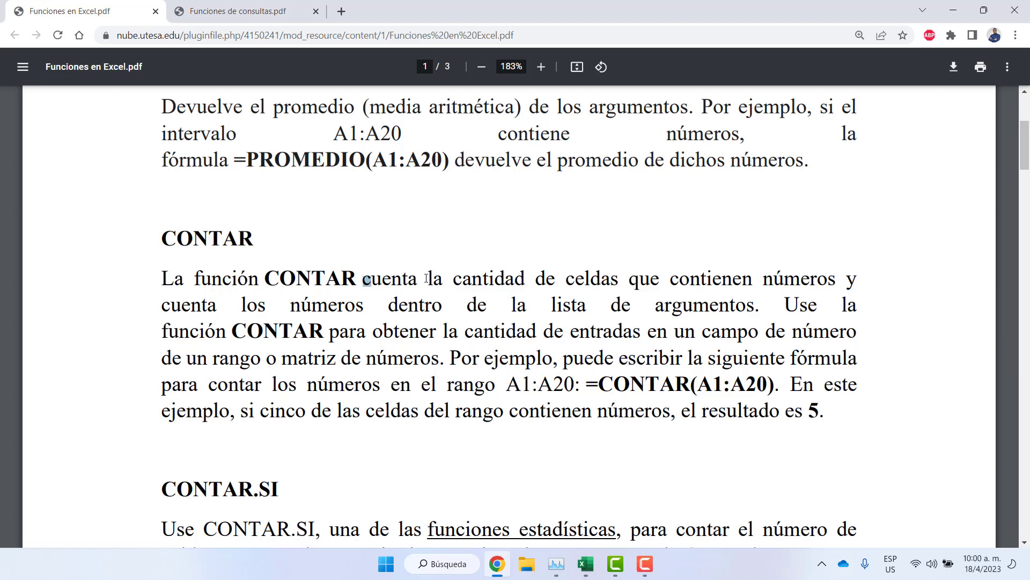
pyautogui.moveTo(427, 278); pyautogui.dragTo(724, 308)
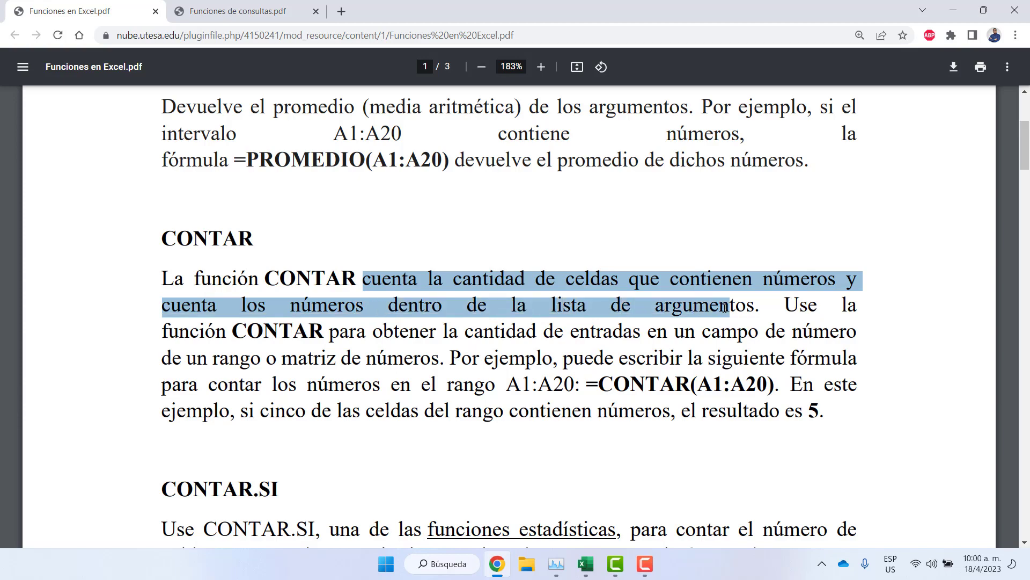
pyautogui.click(953, 10)
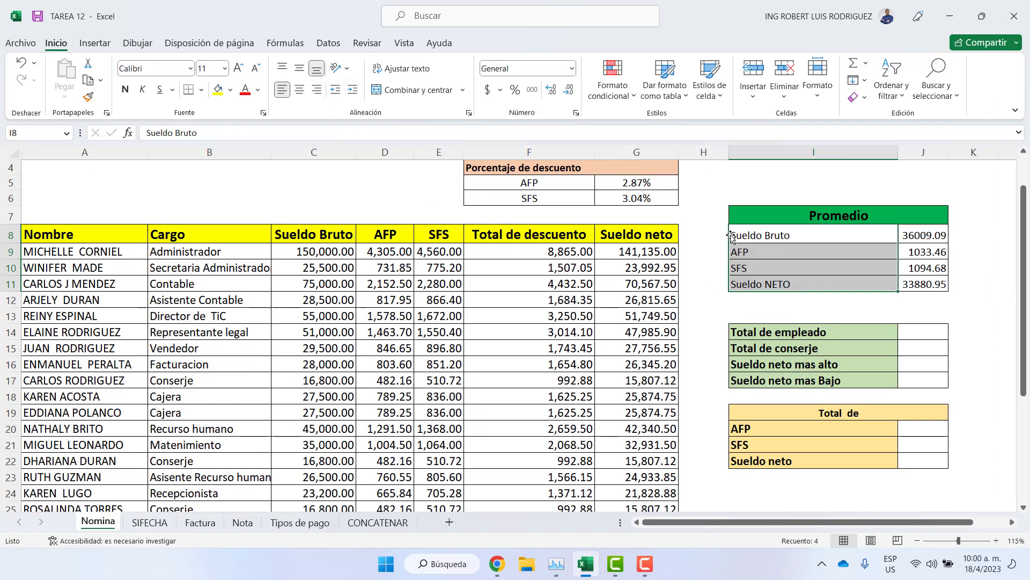
# Enter a CONTAR formula over the employee names in A9:A30 as the Total de empleado in J14
pyautogui.click(910, 331)
pyautogui.doubleClick(911, 331)
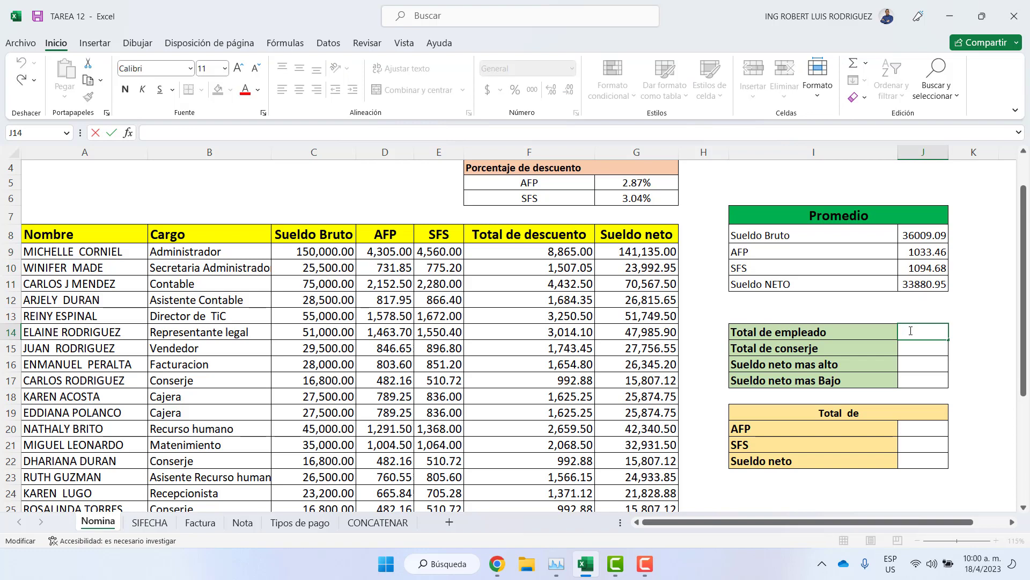
pyautogui.write('=')
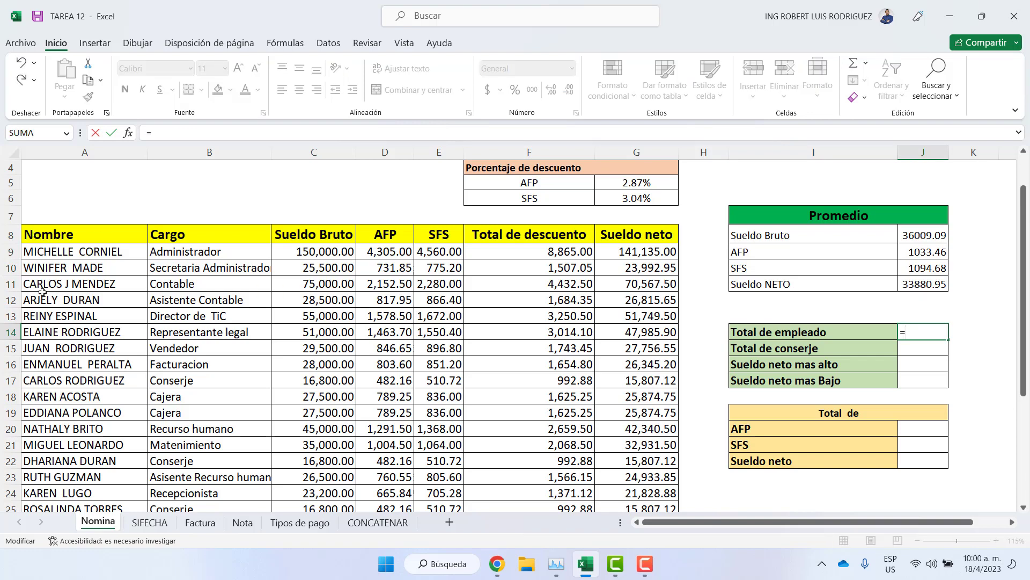
pyautogui.write('con')
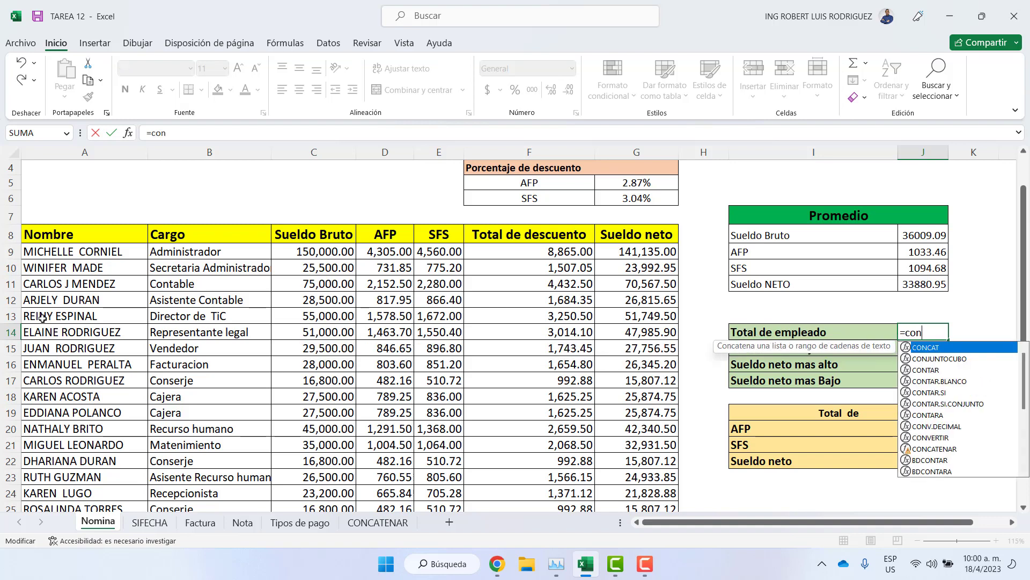
pyautogui.press('Down')
pyautogui.press('Down')
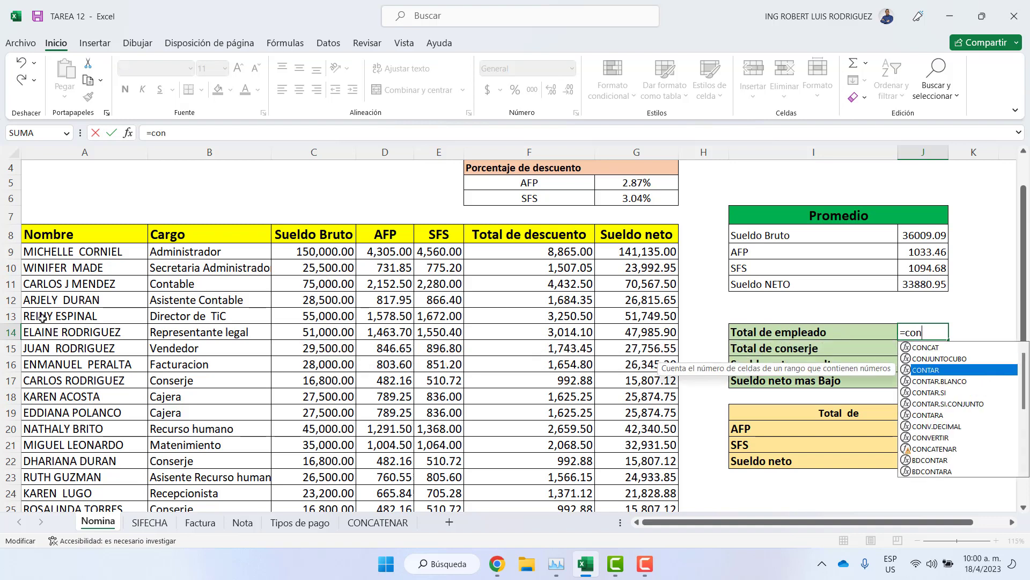
pyautogui.press('Tab')
pyautogui.moveTo(42, 317); pyautogui.dragTo(64, 255)
pyautogui.moveTo(54, 372); pyautogui.dragTo(56, 471)
pyautogui.press('Return')
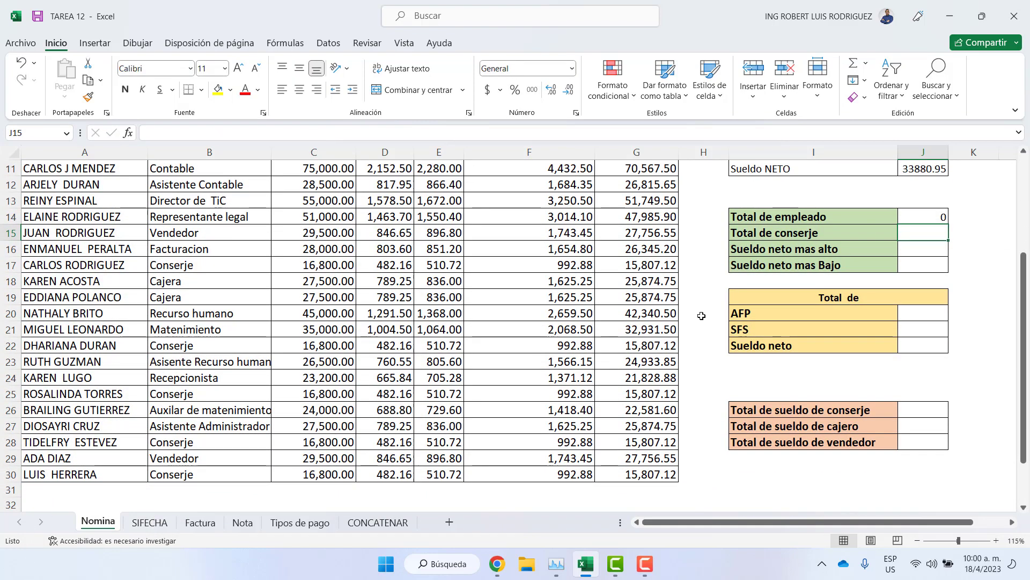
# Replace the range of the CONTAR formula in J14 with the gross salaries in C9:C30
pyautogui.doubleClick(945, 217)
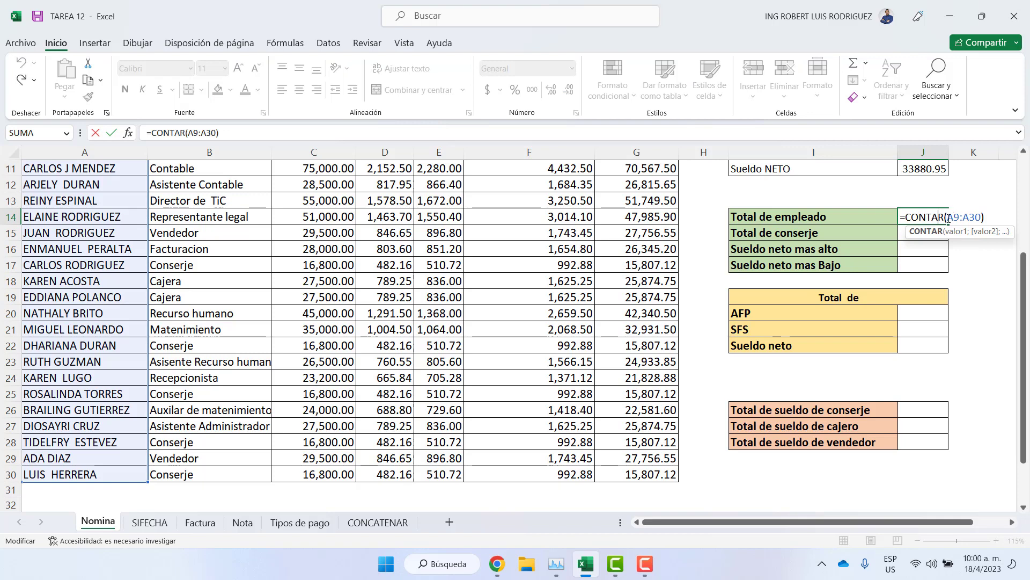
pyautogui.moveTo(948, 217); pyautogui.dragTo(984, 216)
pyautogui.press('BackSpace')
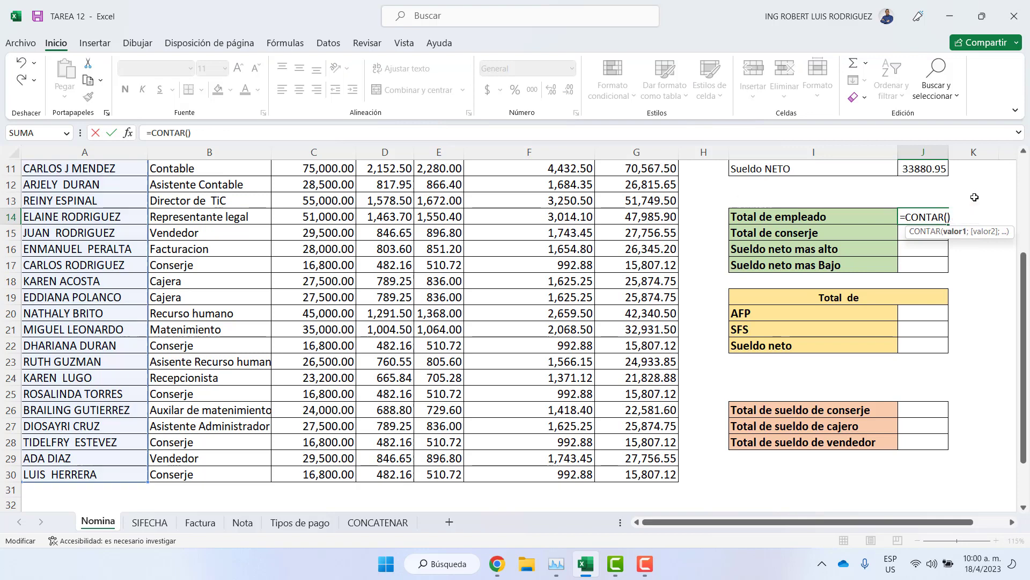
pyautogui.scroll(2, 974, 197)
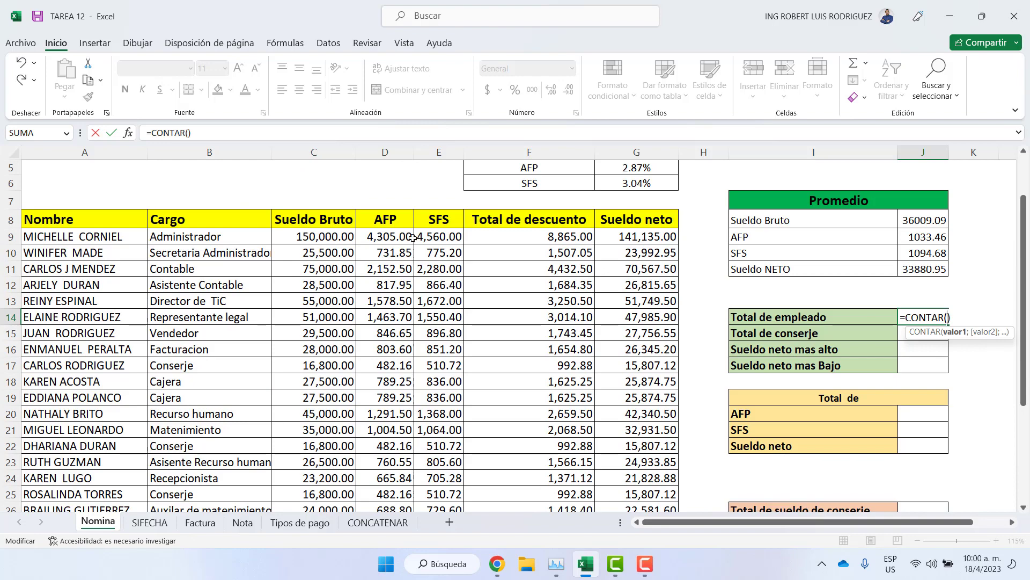
pyautogui.moveTo(315, 236); pyautogui.dragTo(342, 492)
pyautogui.press('Return')
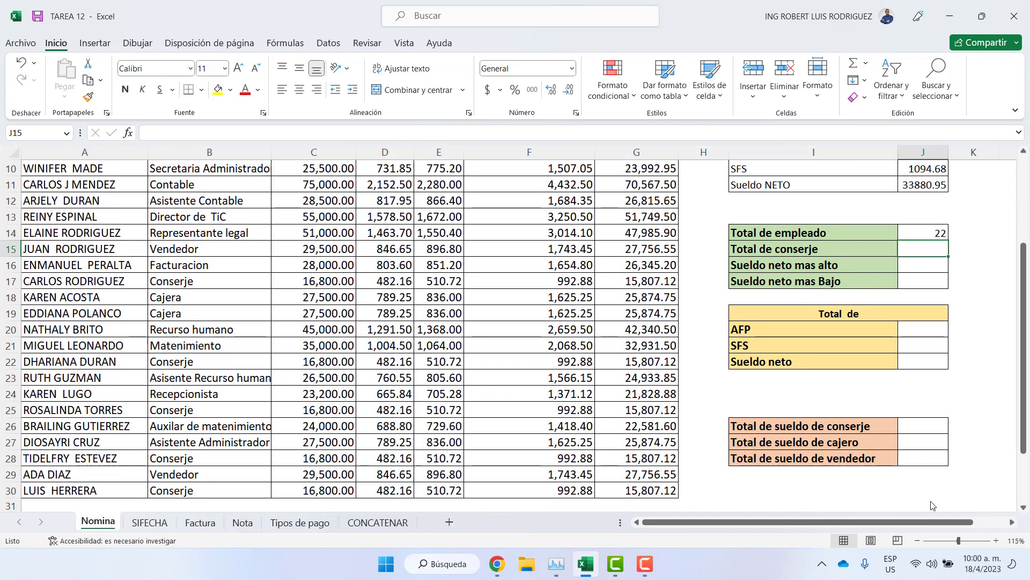
pyautogui.click(940, 526)
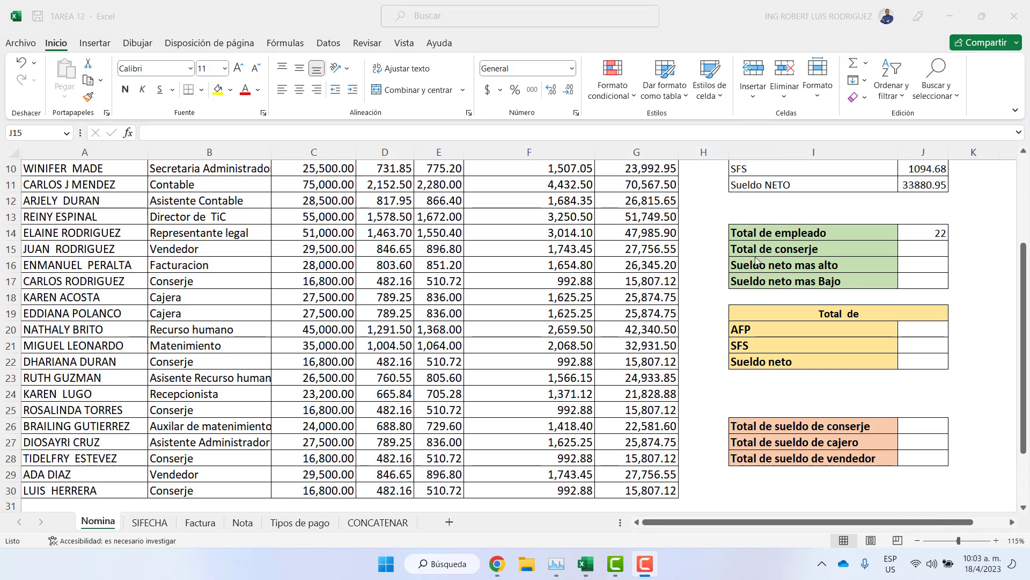
# Switch to Chrome, read the CONTAR.SI description in Funciones en Excel.pdf, and return to the Excel workbook
pyautogui.click(497, 563)
pyautogui.scroll(-2, 281, 413)
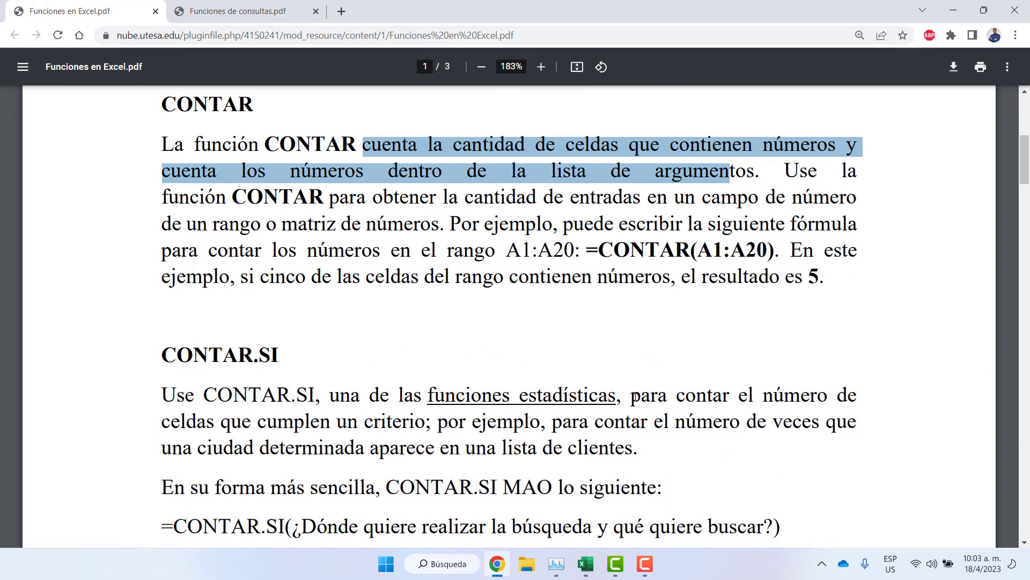
pyautogui.moveTo(632, 397); pyautogui.dragTo(424, 422)
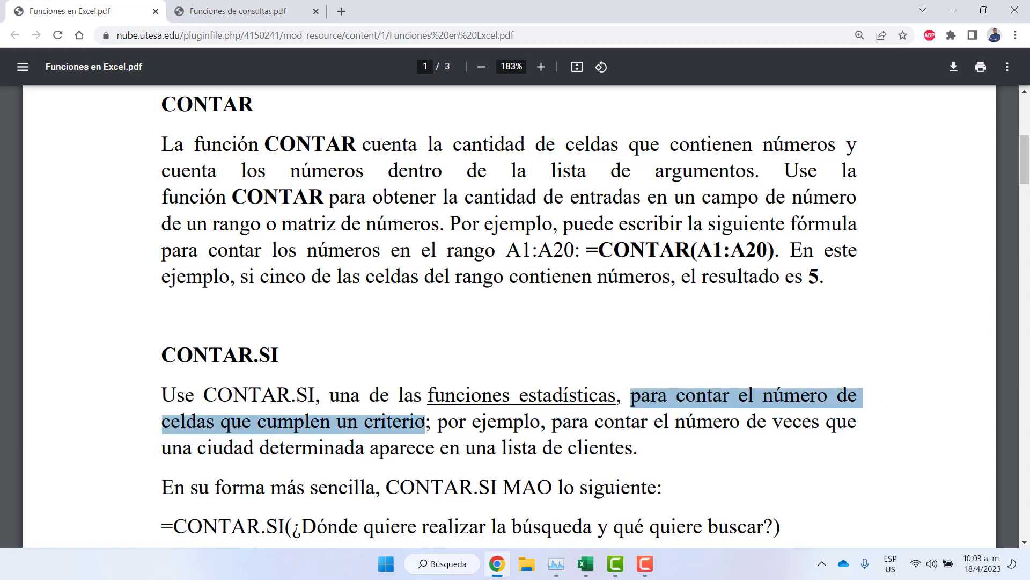
pyautogui.click(953, 10)
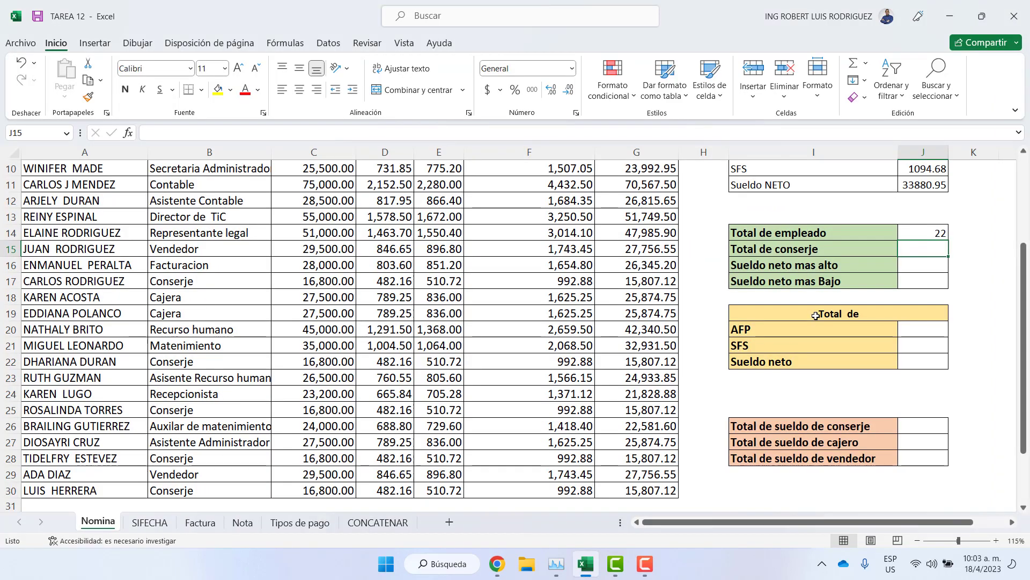
# Enter a CONTAR.SI formula in J15 for Total de conserje with range B9:B30 and criterion "conserje"
pyautogui.write('=con')
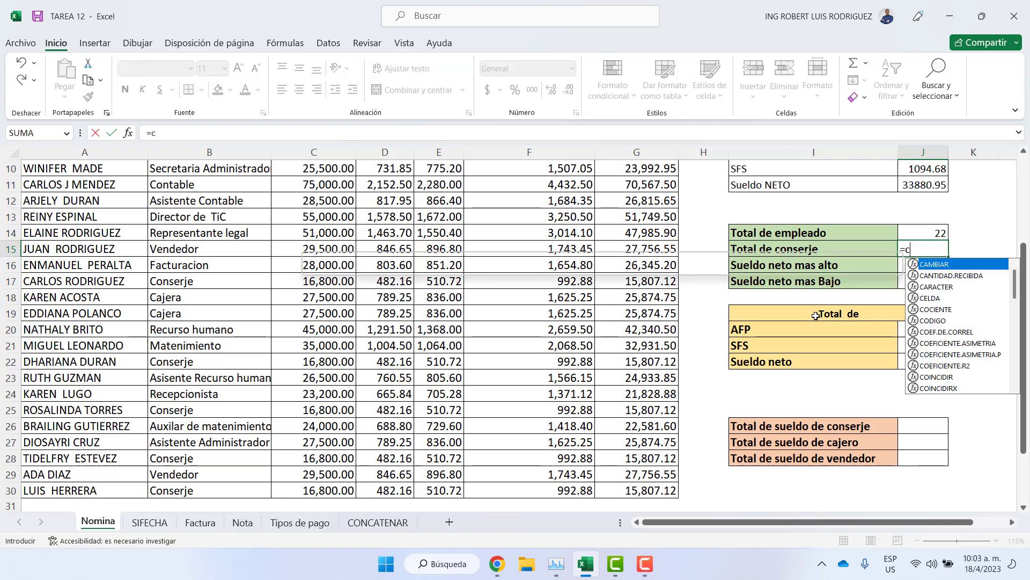
pyautogui.press('Down')
pyautogui.press('Down')
pyautogui.press('Down')
pyautogui.press('Down')
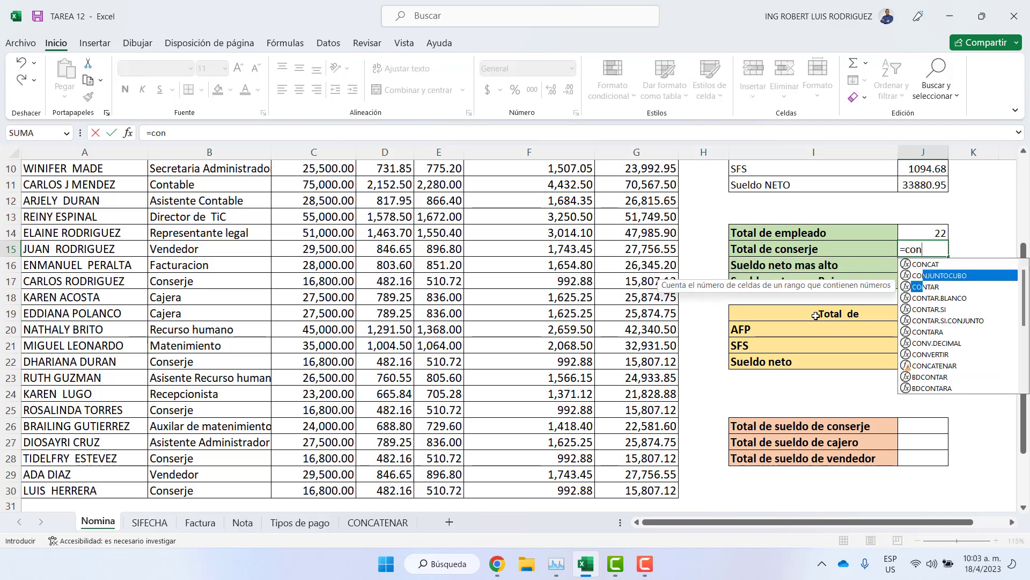
pyautogui.press('Tab')
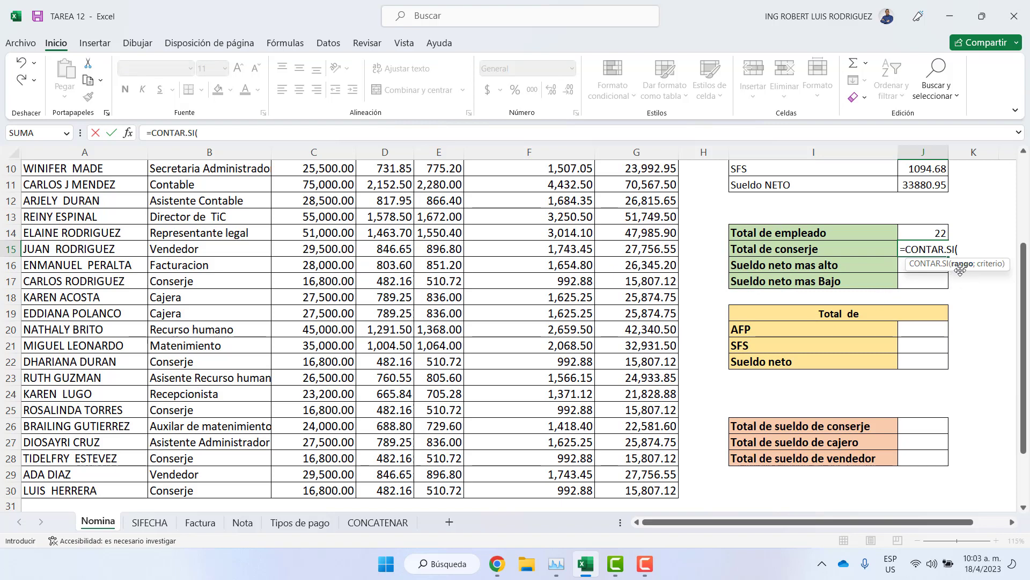
pyautogui.click(128, 132)
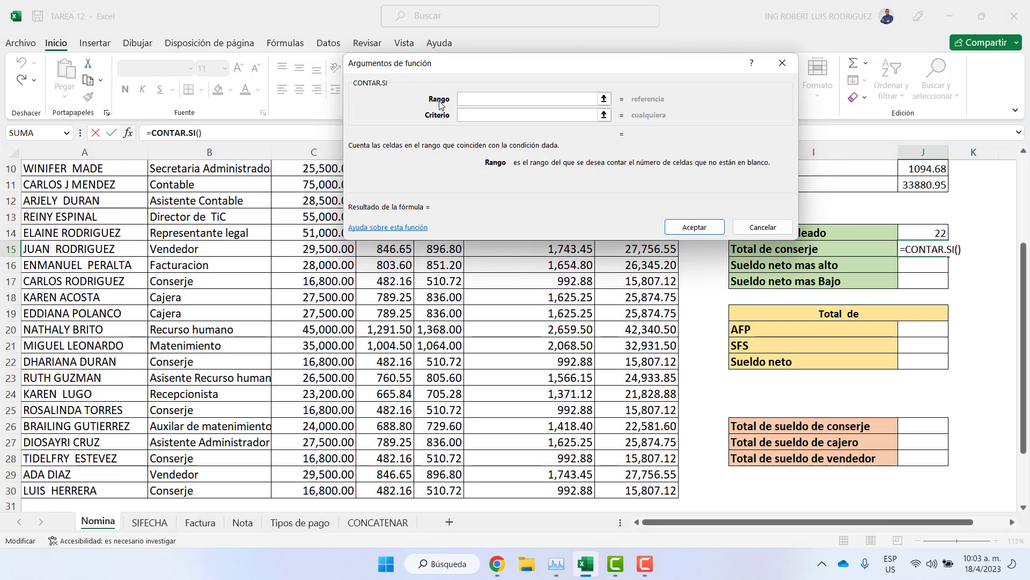
pyautogui.scroll(3, 105, 310)
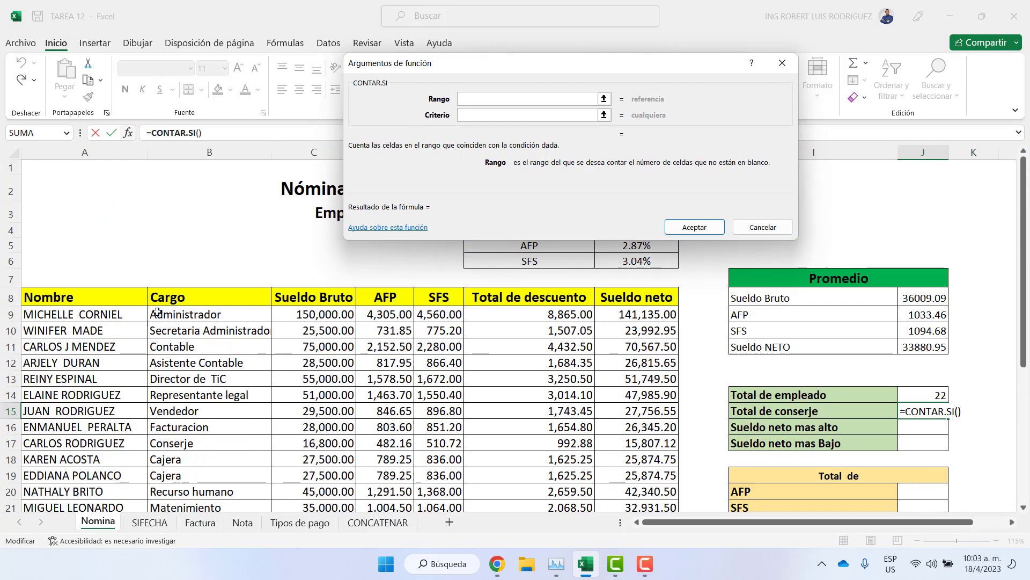
pyautogui.moveTo(186, 315); pyautogui.dragTo(236, 477)
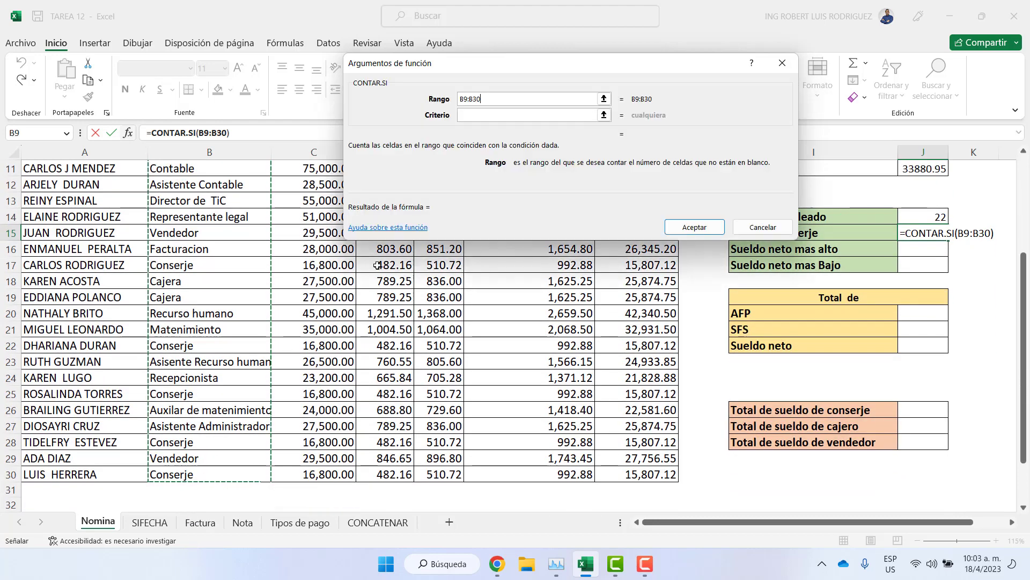
pyautogui.click(474, 117)
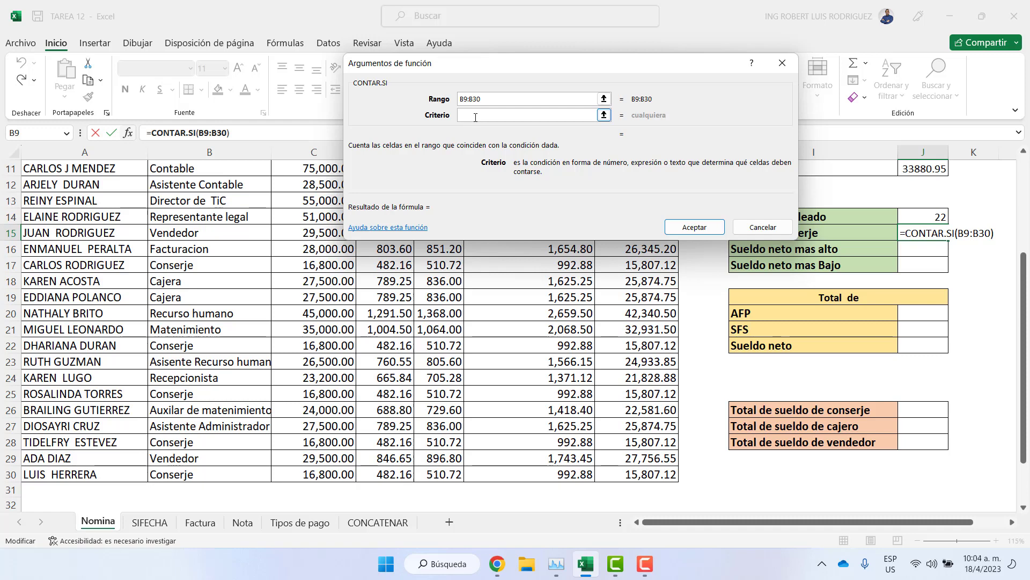
pyautogui.write('conserjo')
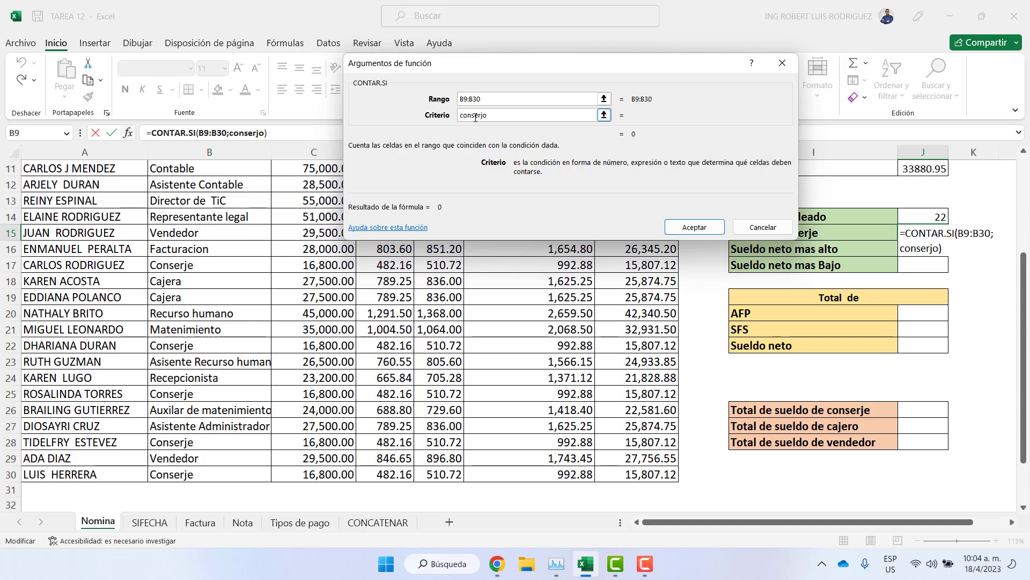
pyautogui.press('BackSpace')
pyautogui.write('e')
pyautogui.click(699, 226)
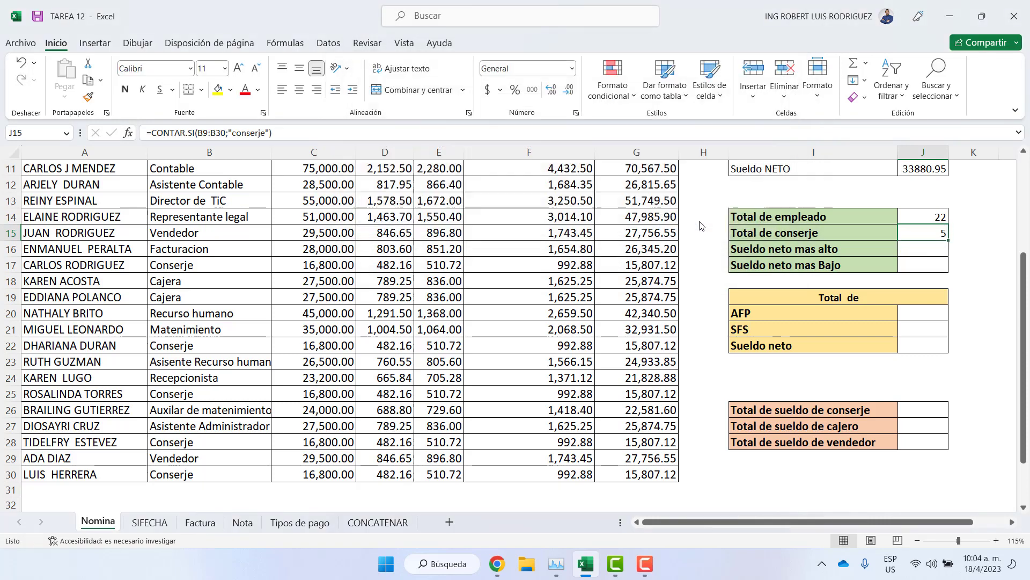
# Review the range and criterion of the CONTAR.SI formula in J15 against the Cargo column
pyautogui.doubleClick(937, 235)
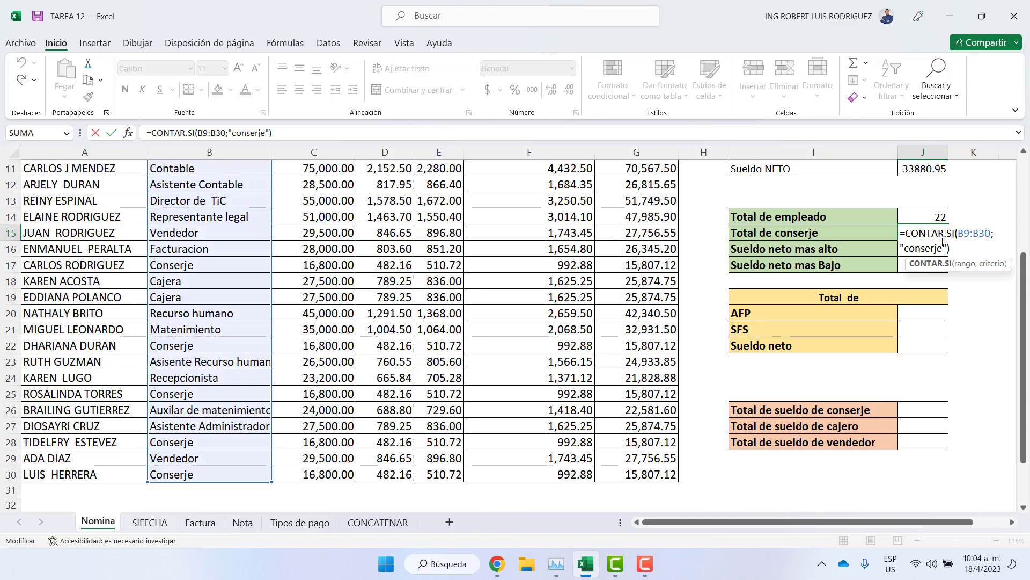
pyautogui.scroll(2, 320, 302)
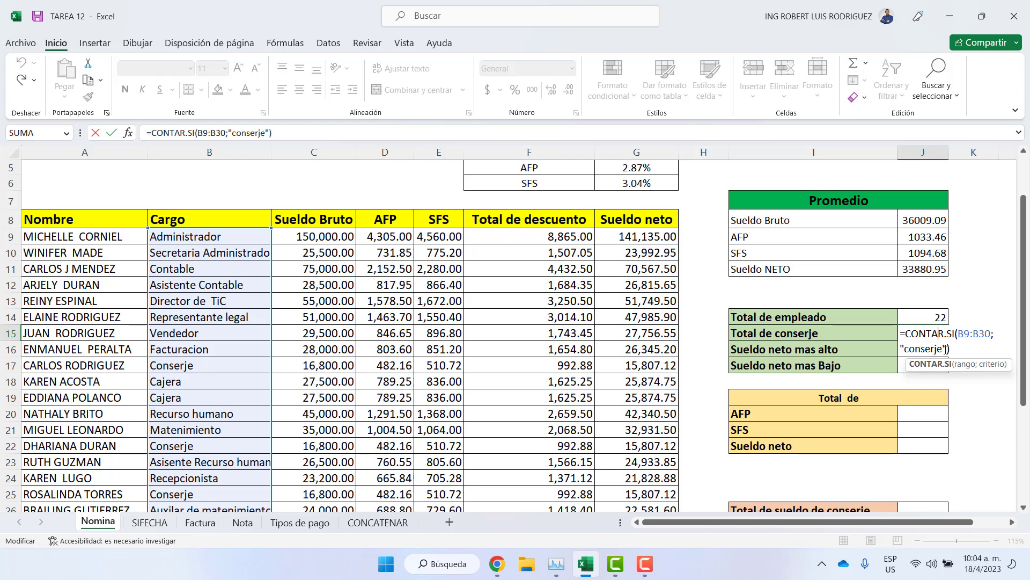
pyautogui.press('Return')
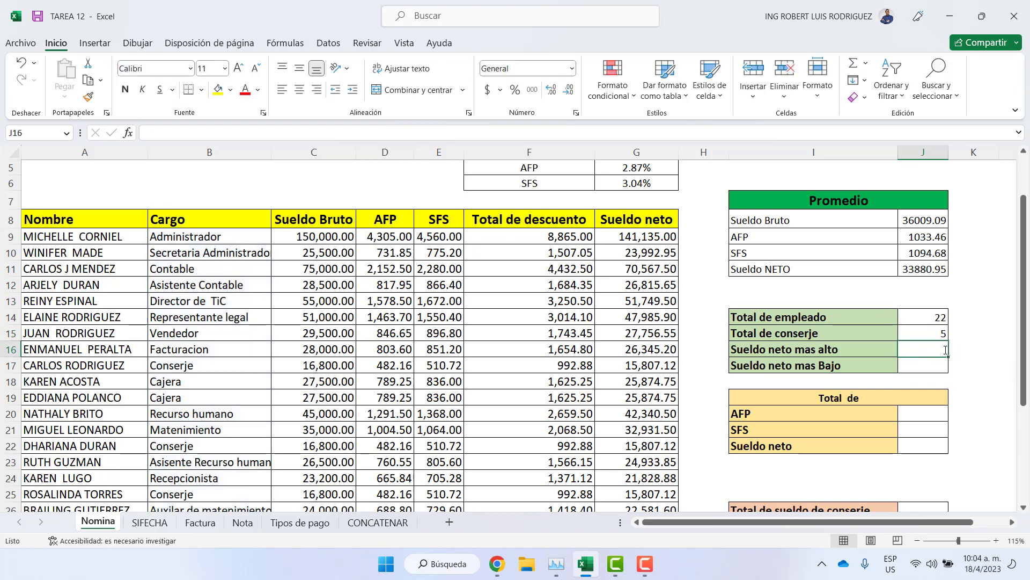
# Enter a MAX formula over the net salaries in G9:G30 as the Sueldo neto mas alto in J16
pyautogui.write('=mi')
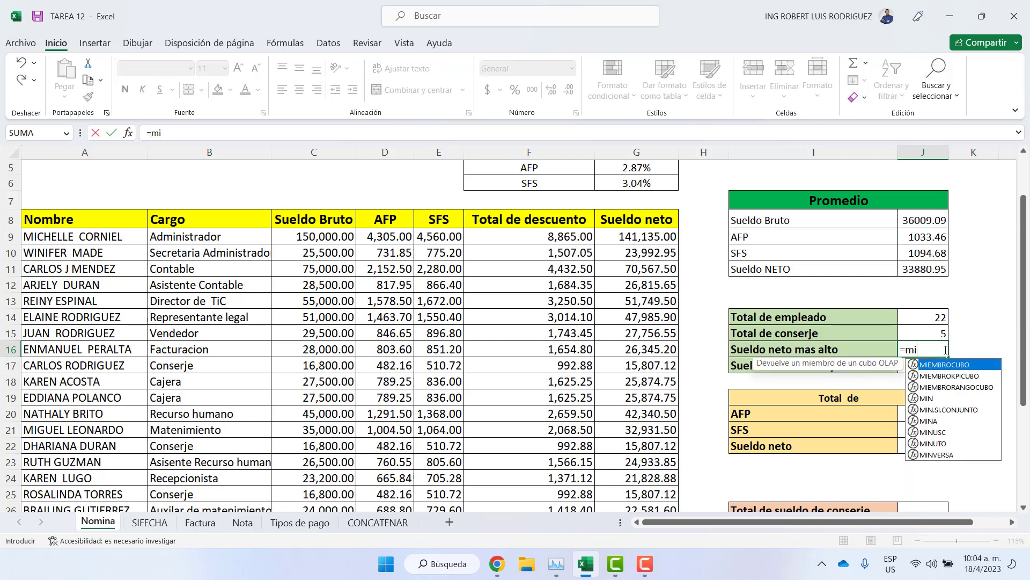
pyautogui.press('BackSpace')
pyautogui.write('ax')
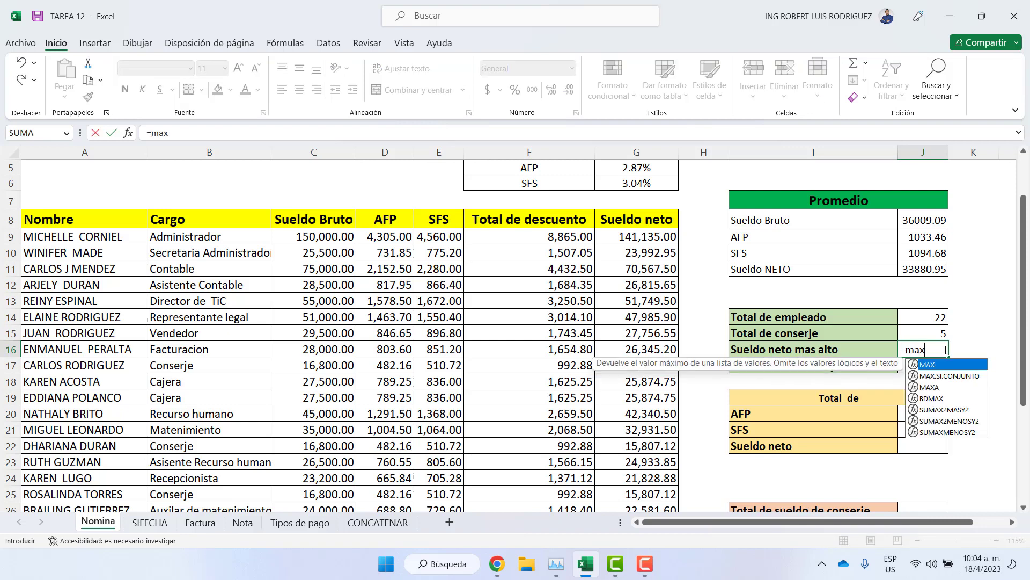
pyautogui.press('Tab')
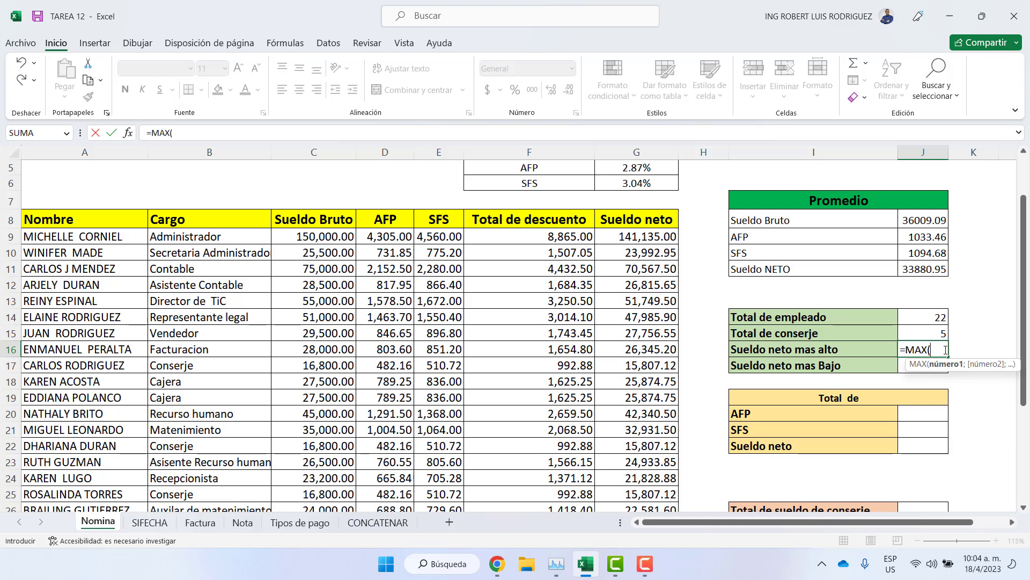
pyautogui.moveTo(628, 237); pyautogui.dragTo(629, 481)
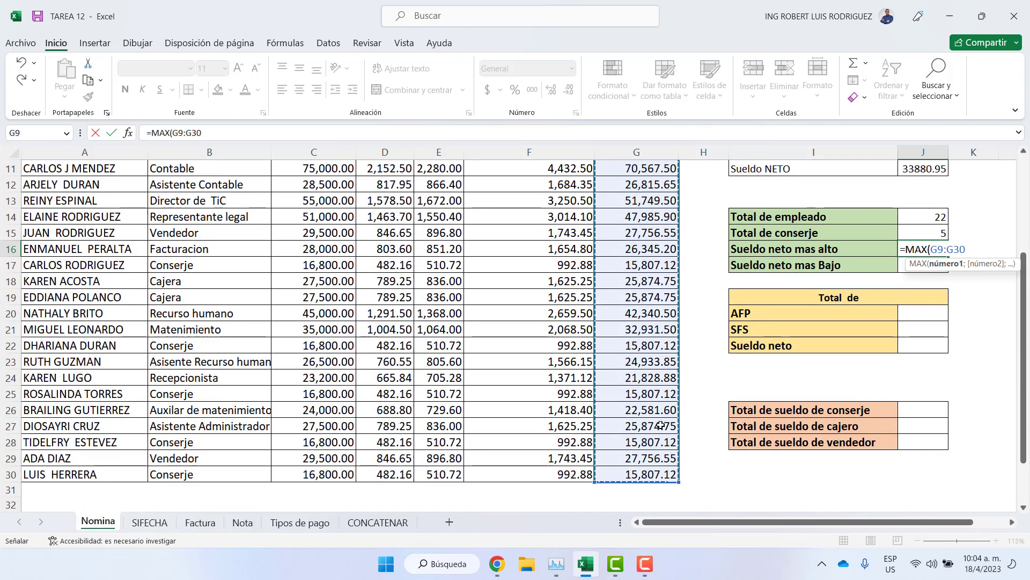
pyautogui.press('Return')
# Enter a MIN formula over the net salaries in G9:G30 as the Sueldo neto mas Bajo in J17
pyautogui.write('=min')
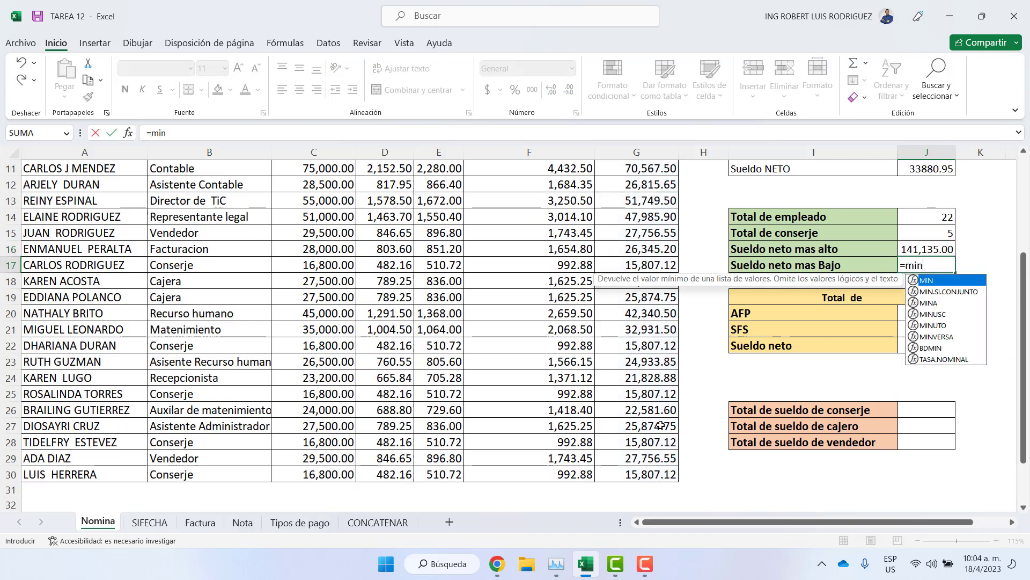
pyautogui.press('Tab')
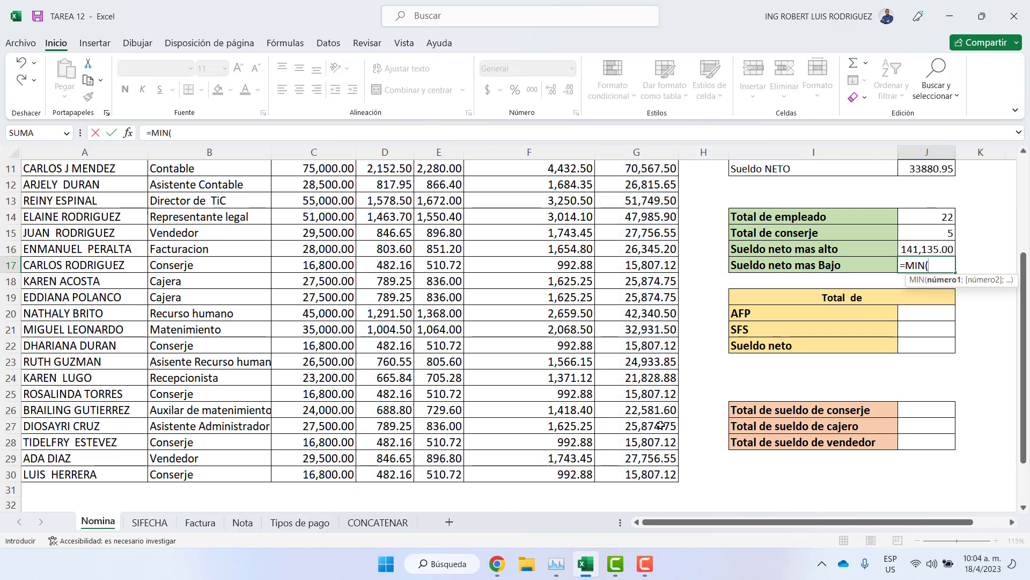
pyautogui.moveTo(658, 477); pyautogui.dragTo(640, 209)
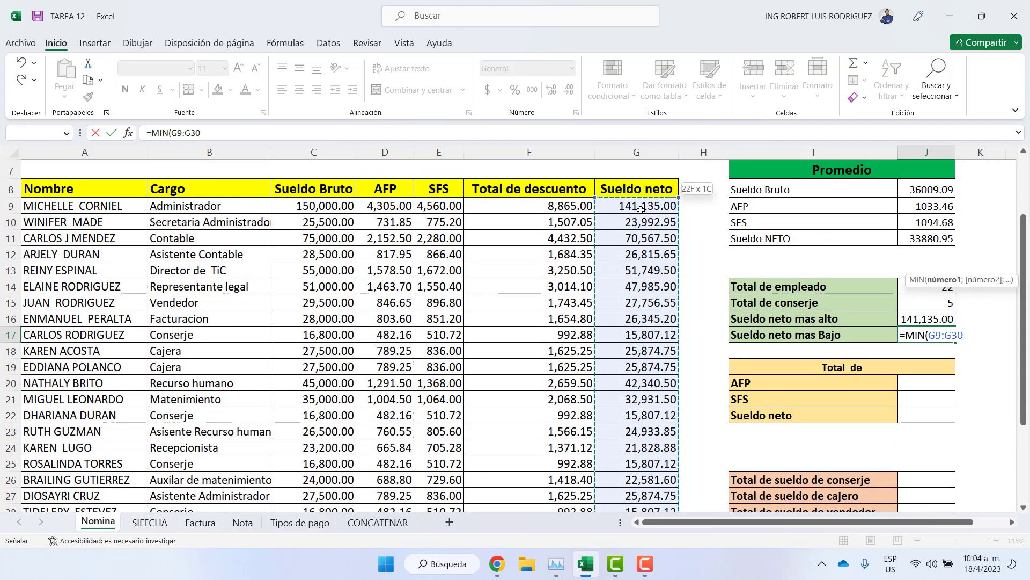
pyautogui.press('Return')
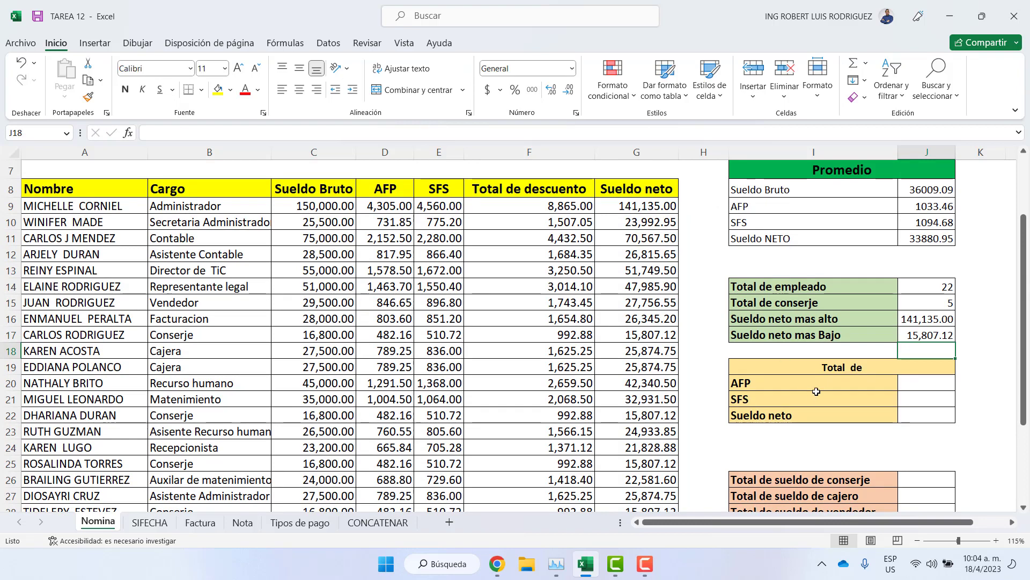
# Enter a SUMA formula over the AFP values in D9:D30 as the AFP total in J20
pyautogui.click(850, 367)
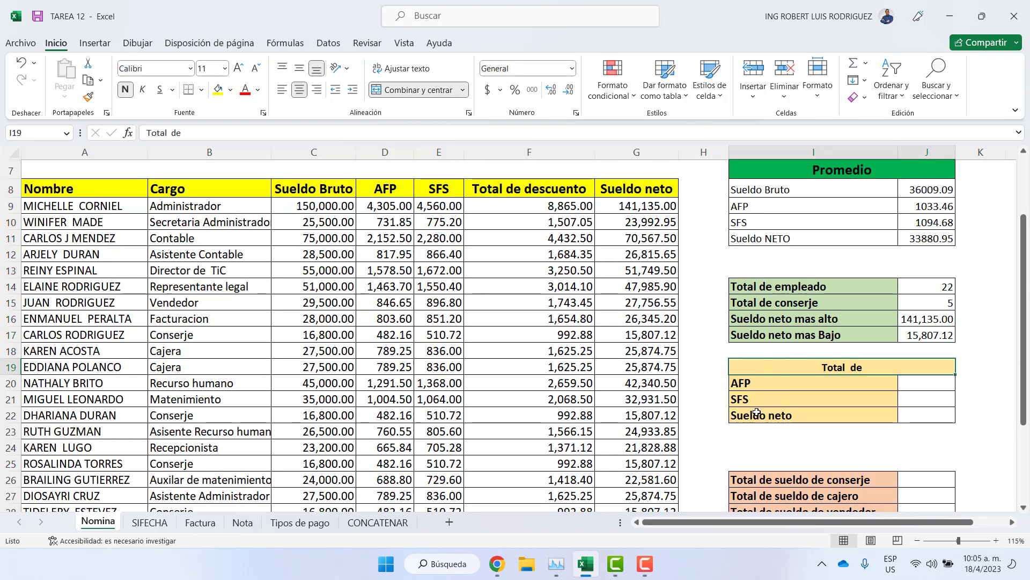
pyautogui.doubleClick(929, 379)
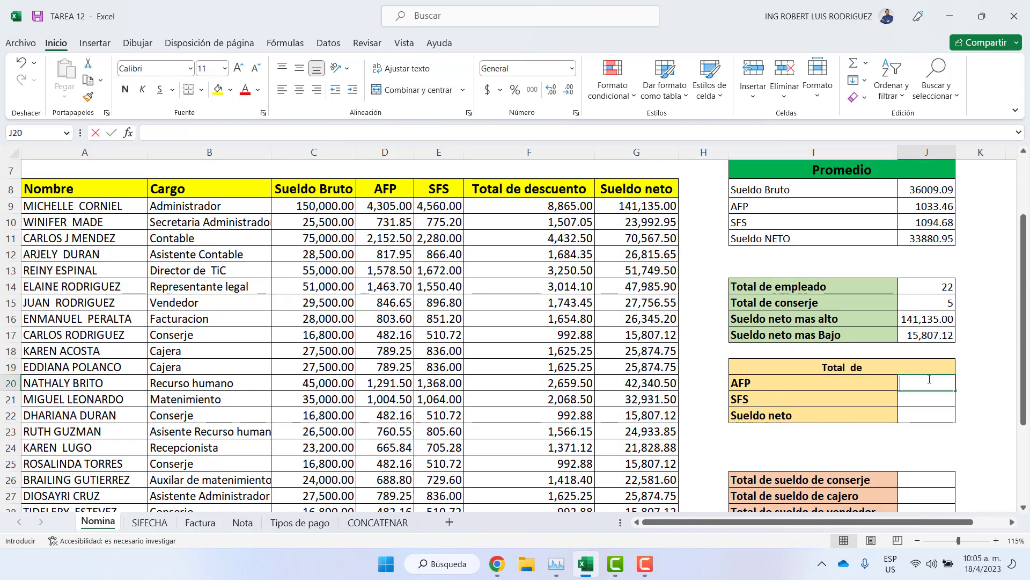
pyautogui.write('=sum')
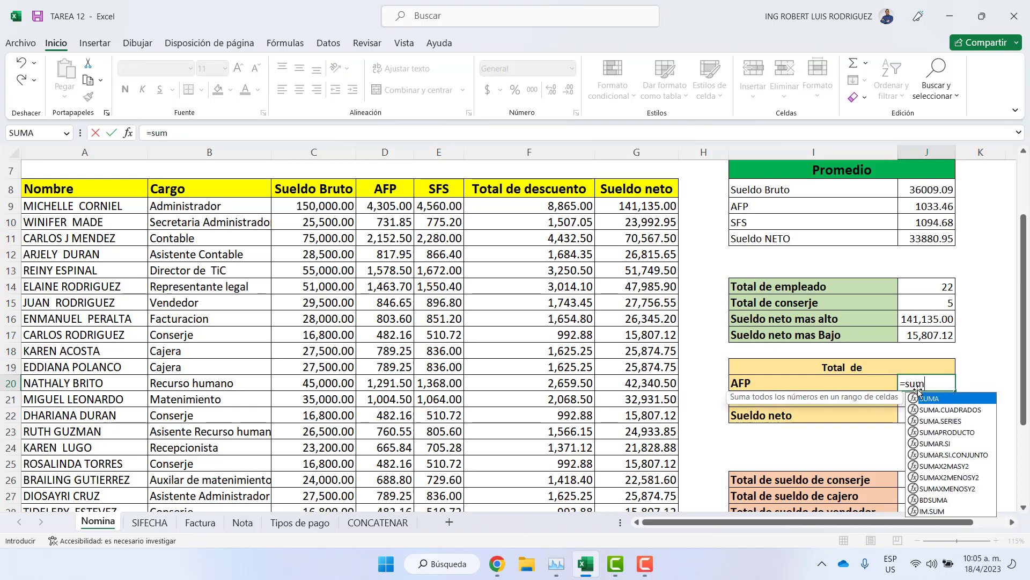
pyautogui.press('Tab')
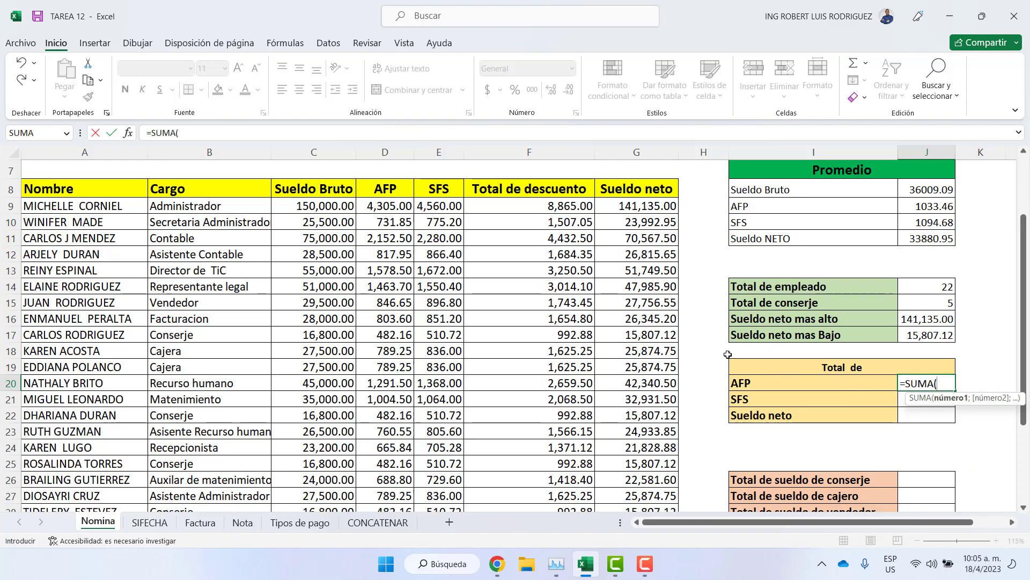
pyautogui.moveTo(390, 206); pyautogui.dragTo(394, 476)
pyautogui.press('Return')
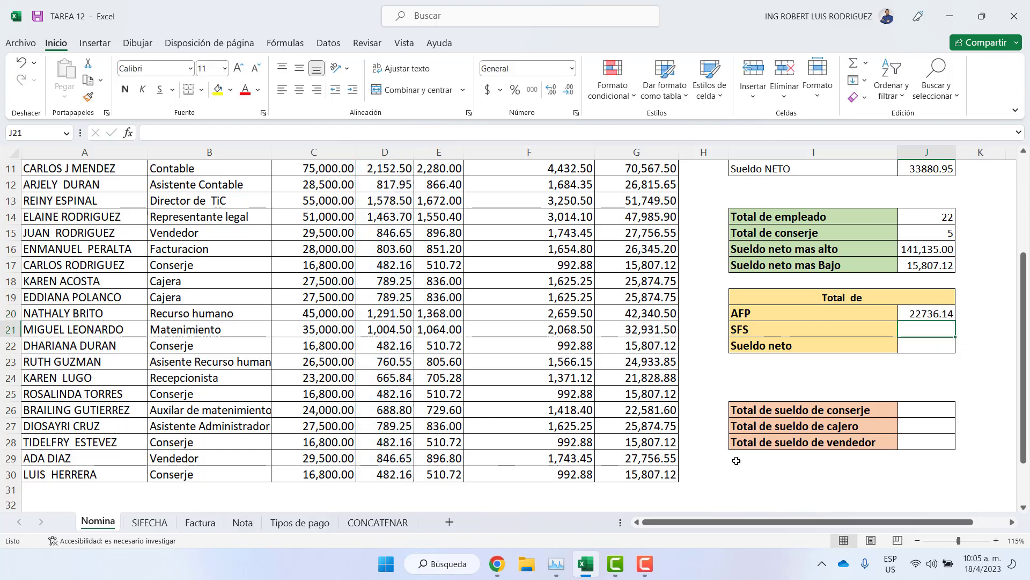
pyautogui.click(742, 331)
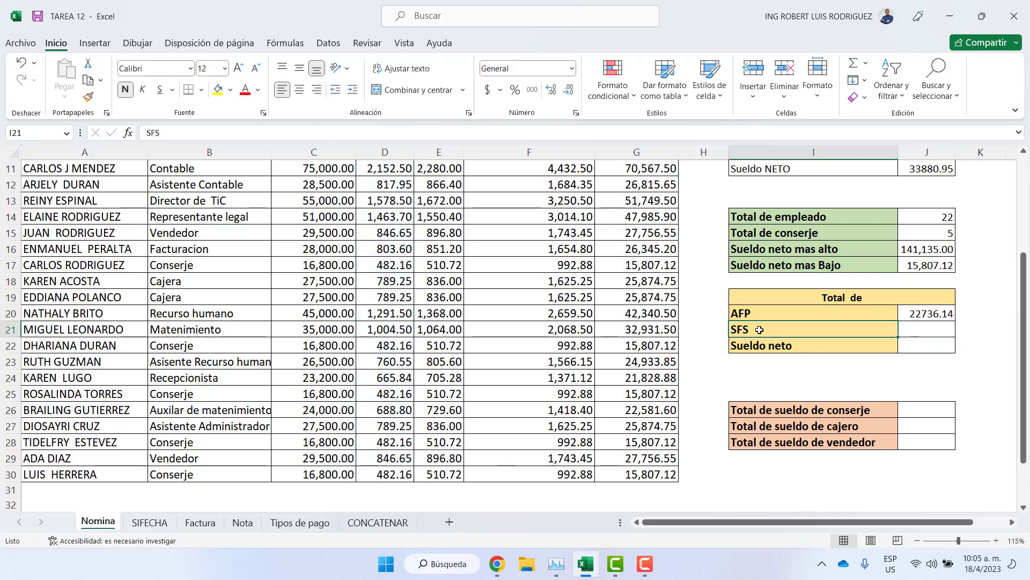
pyautogui.click(748, 348)
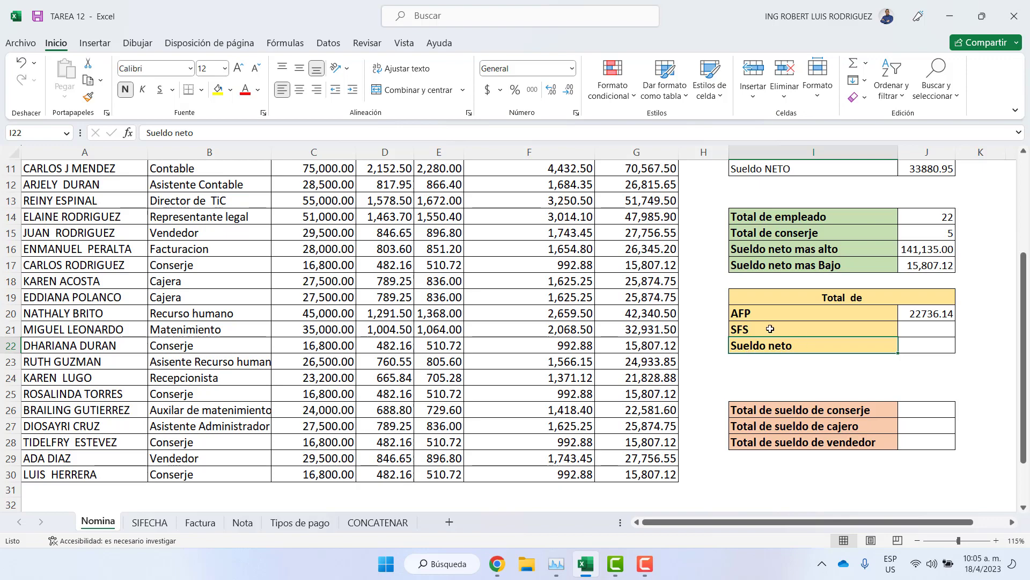
pyautogui.scroll(3, 712, 381)
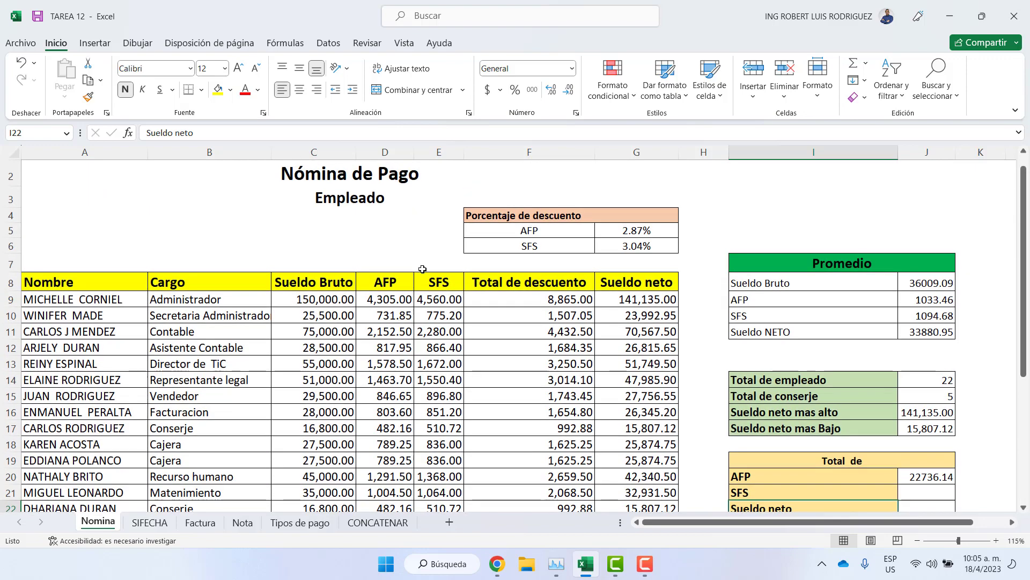
pyautogui.scroll(-3, 761, 347)
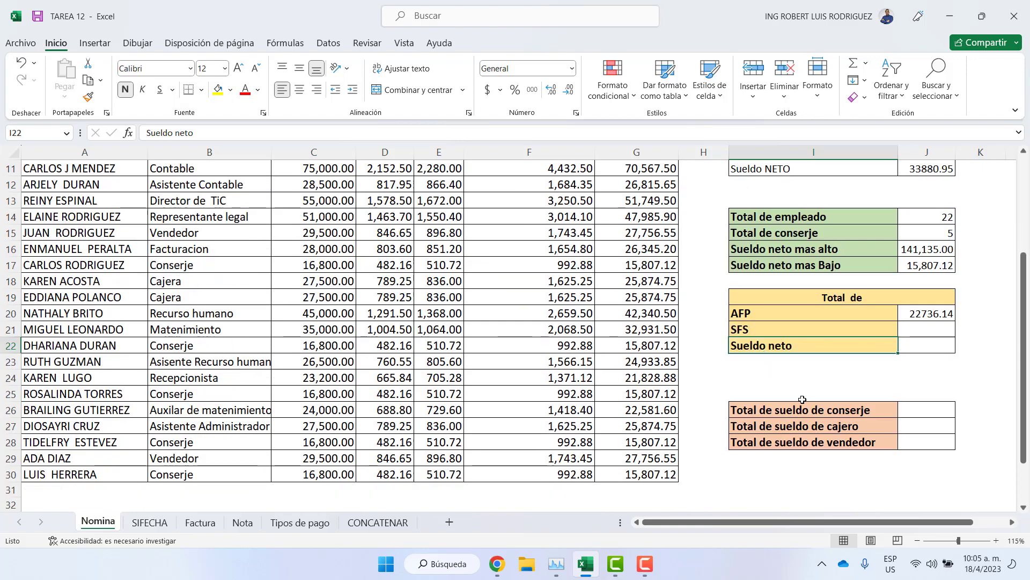
# Start a SUMAR.SI formula in J26 for Total de sueldo de conserje, using the Cargo cells B9:B30 as the range
pyautogui.doubleClick(914, 411)
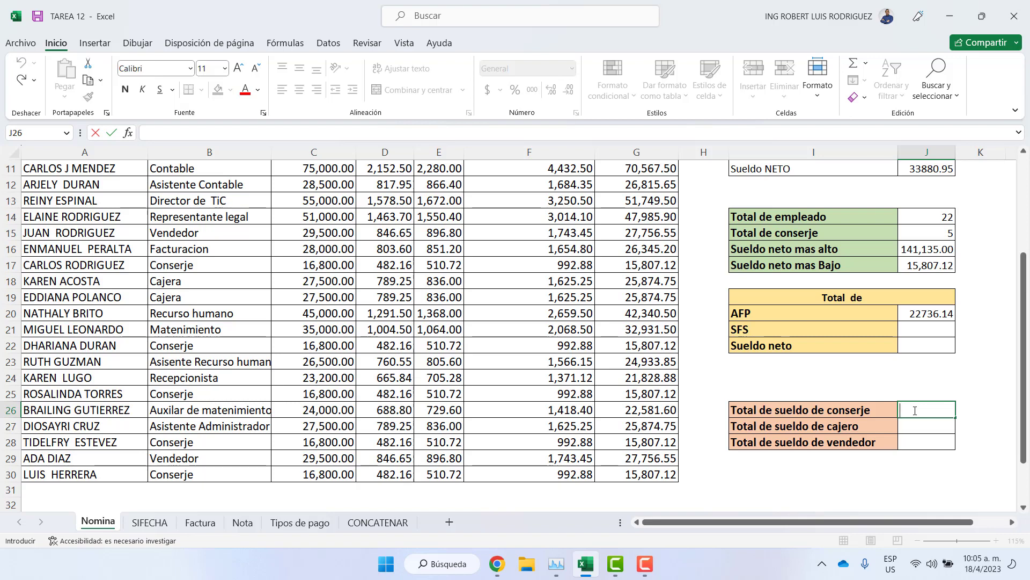
pyautogui.write('=')
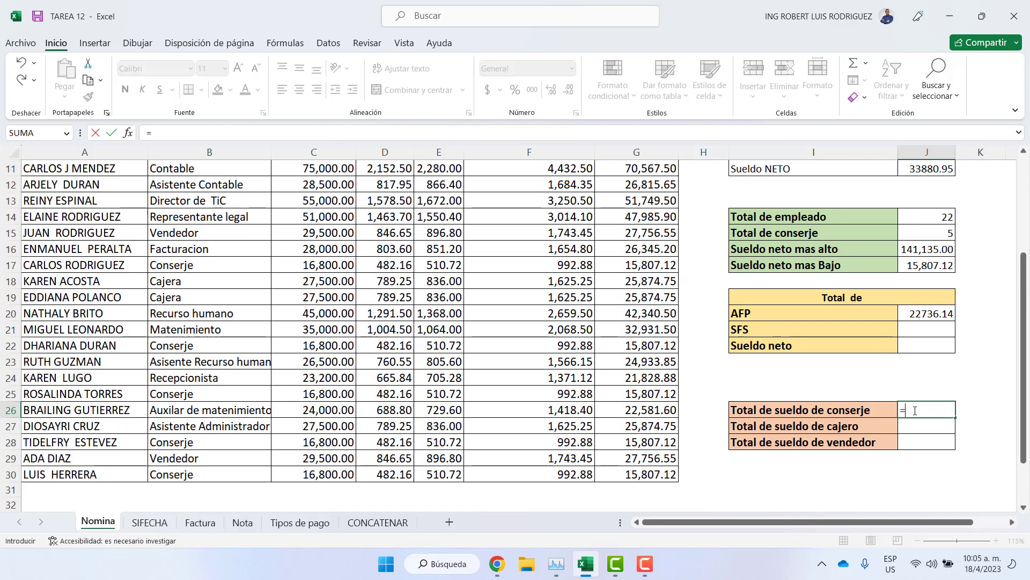
pyautogui.write('sum')
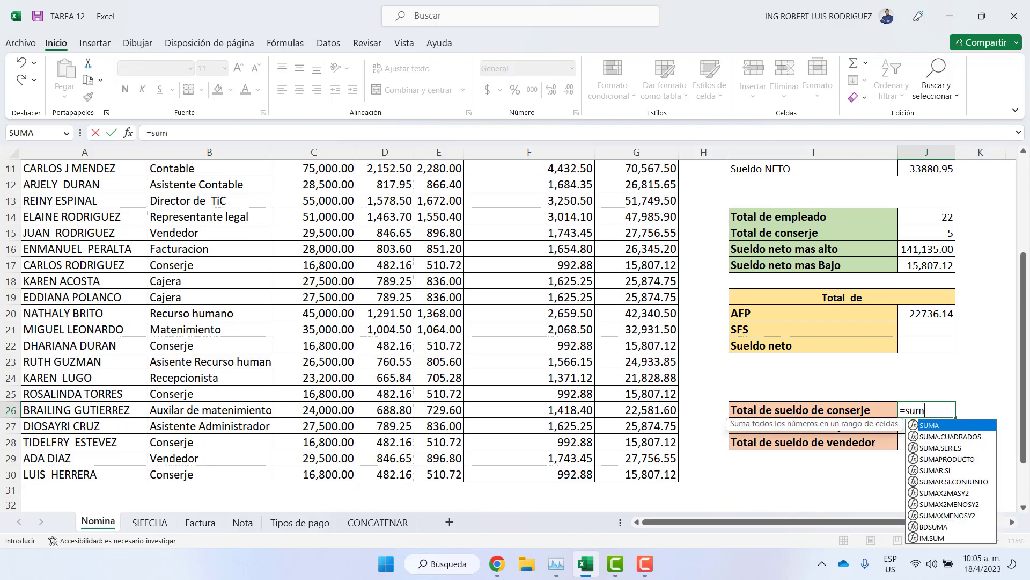
pyautogui.press('Down')
pyautogui.press('Down')
pyautogui.press('Down')
pyautogui.press('Down')
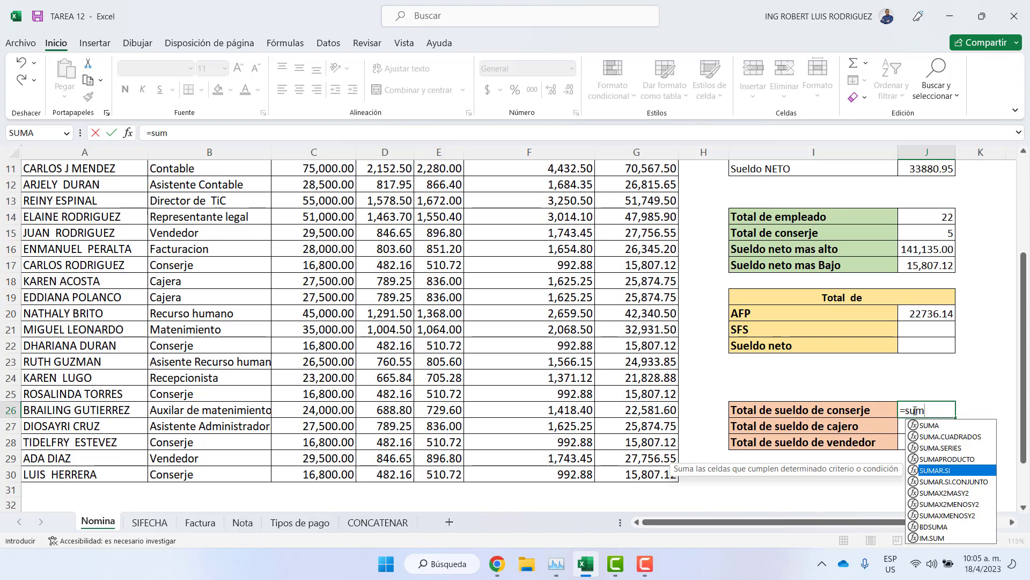
pyautogui.press('Tab')
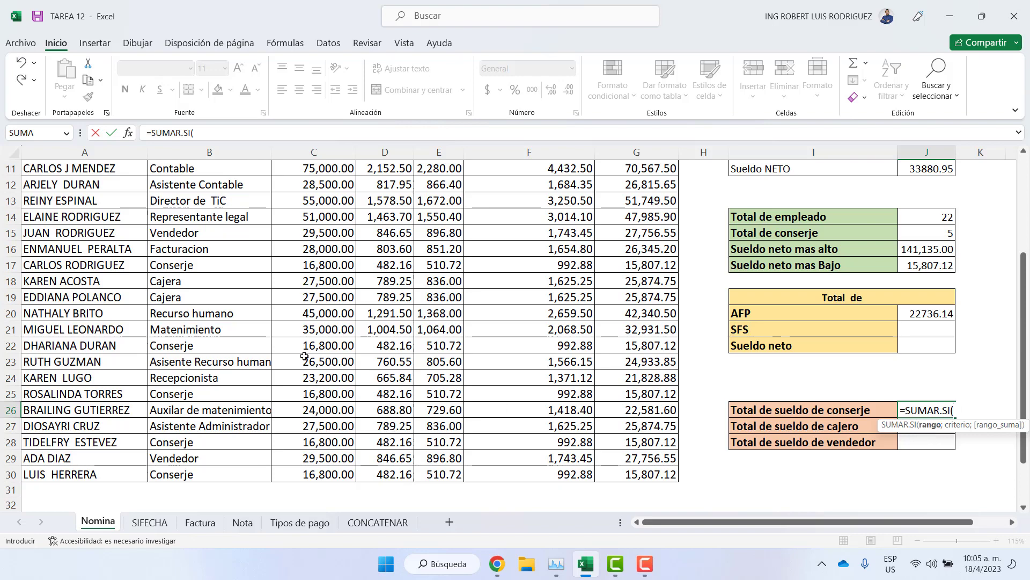
pyautogui.scroll(4, 273, 354)
pyautogui.moveTo(209, 321); pyautogui.dragTo(207, 490)
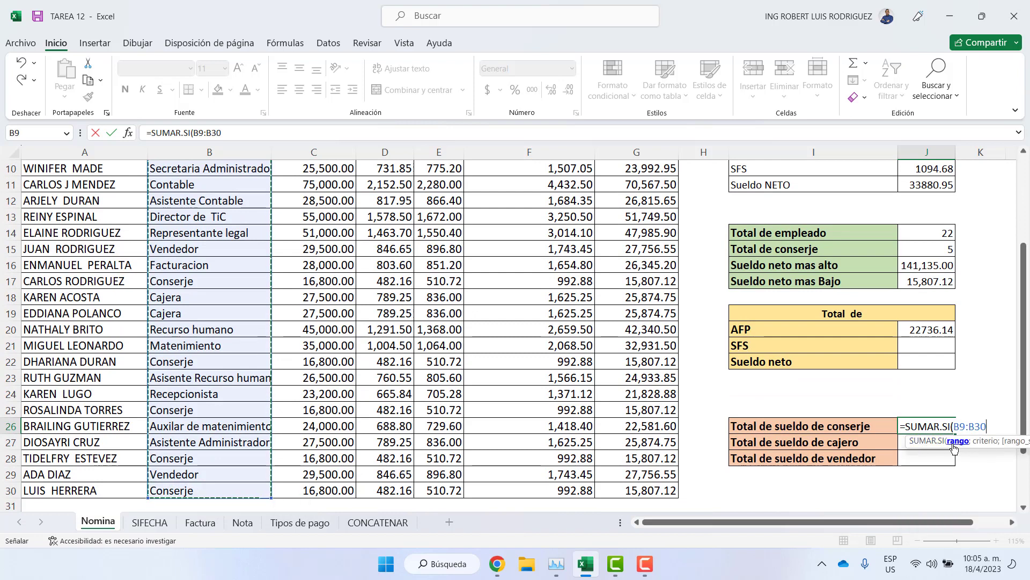
pyautogui.write(';')
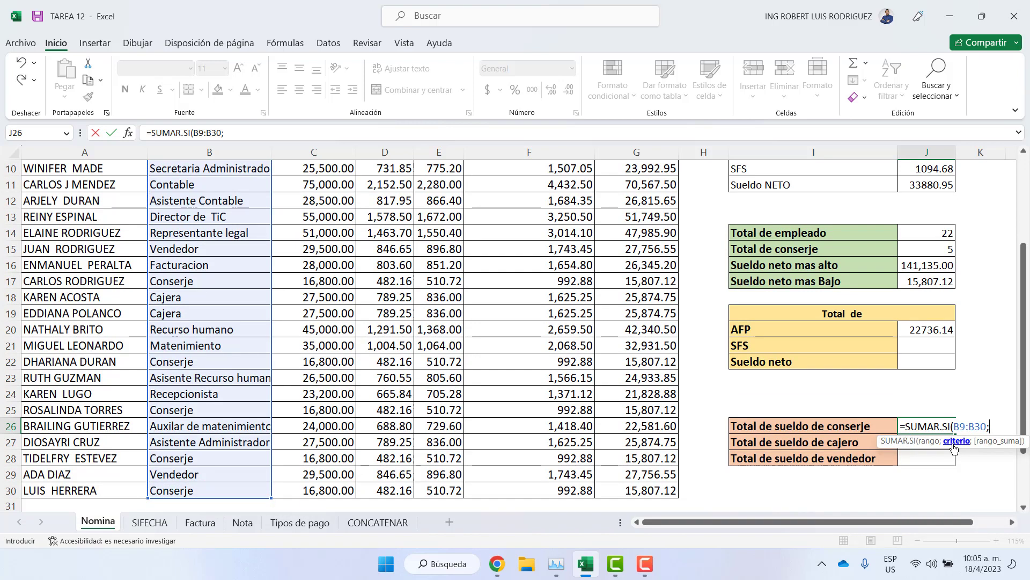
# Complete the SUMAR.SI formula in J26 with the criterion "Conserje" and the net salaries G9:G30 as the sum range
pyautogui.write('"Conser')
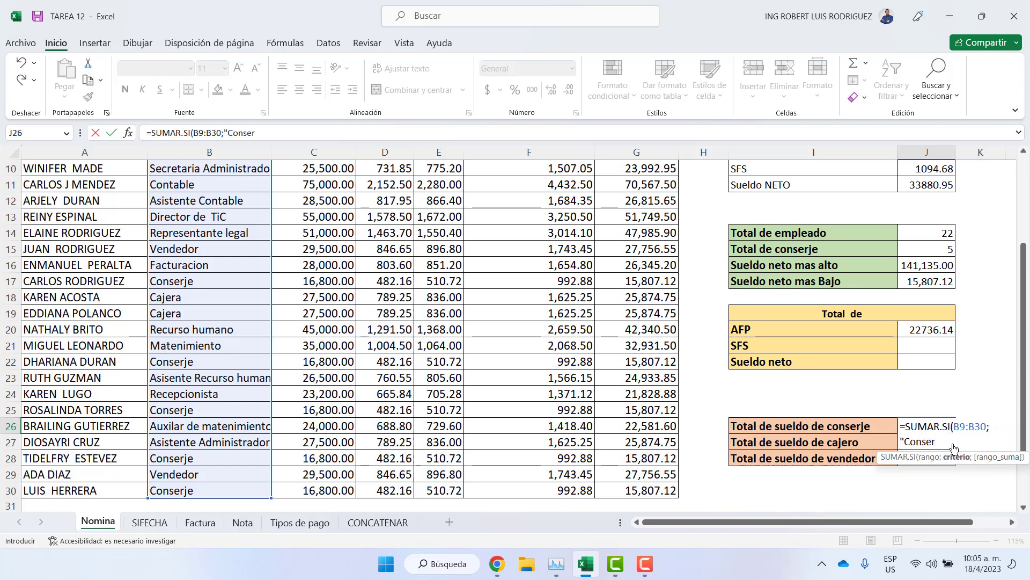
pyautogui.write('je";')
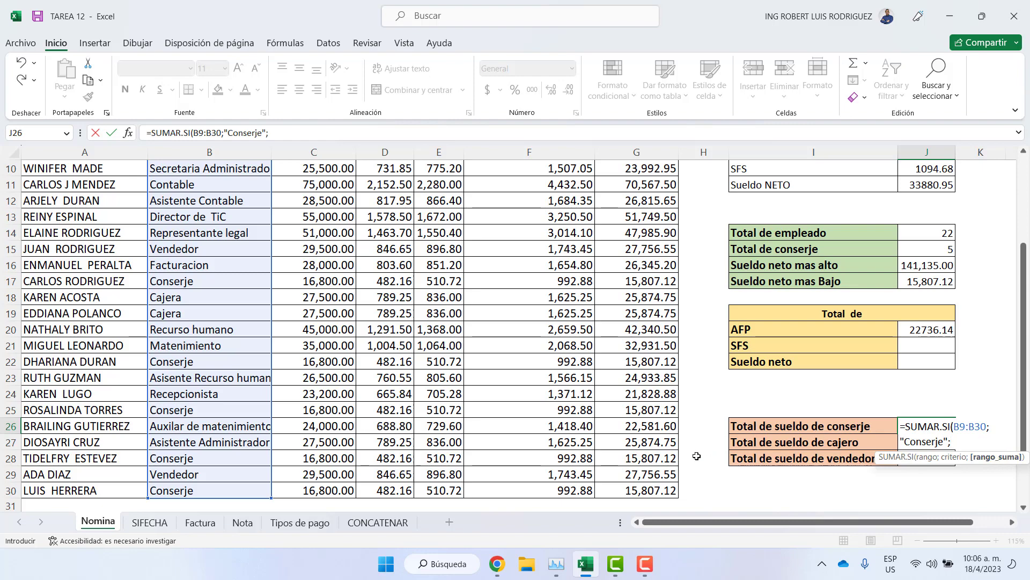
pyautogui.moveTo(648, 492); pyautogui.dragTo(619, 212)
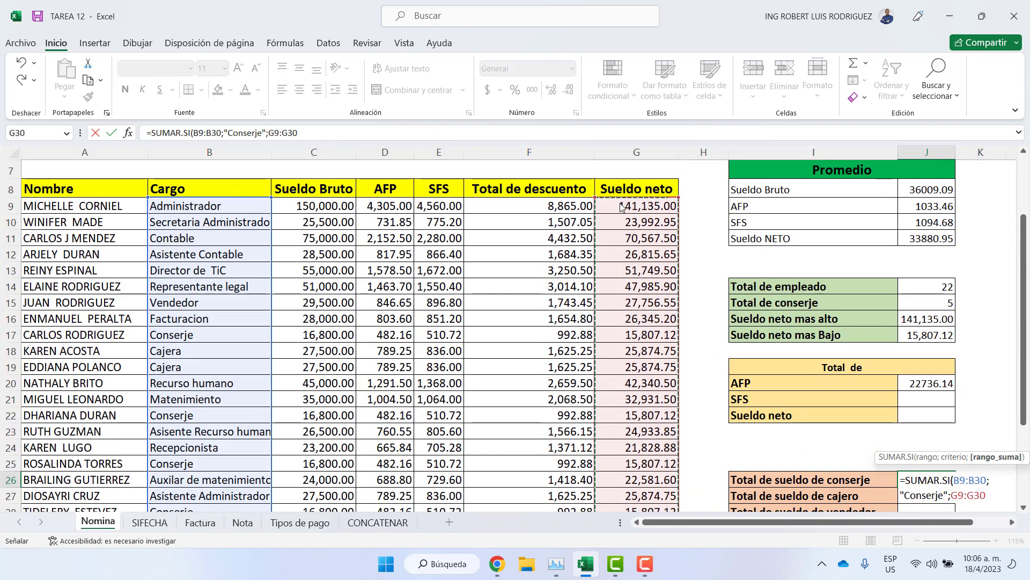
pyautogui.scroll(-1, 609, 220)
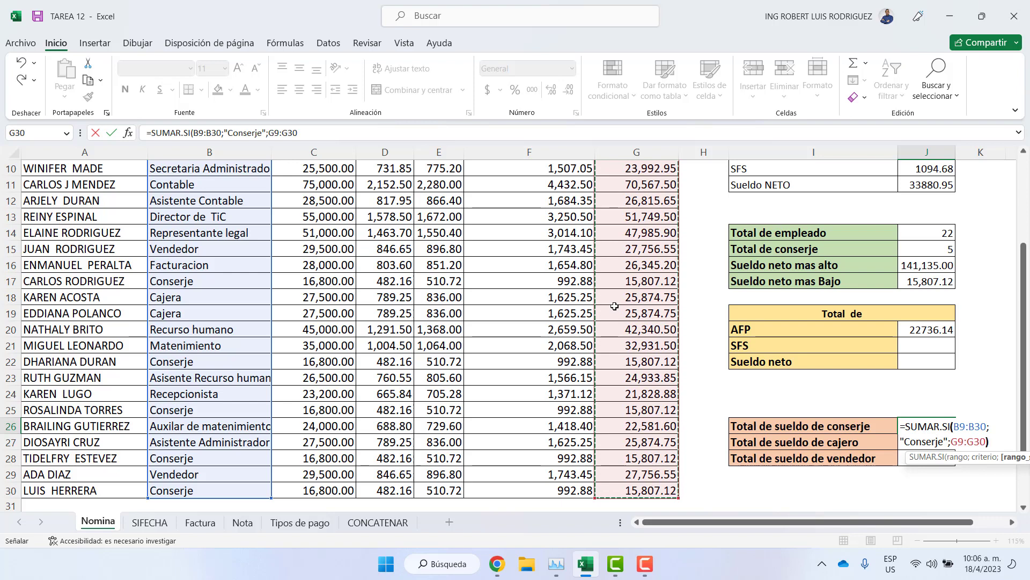
pyautogui.write(')')
pyautogui.press('Return')
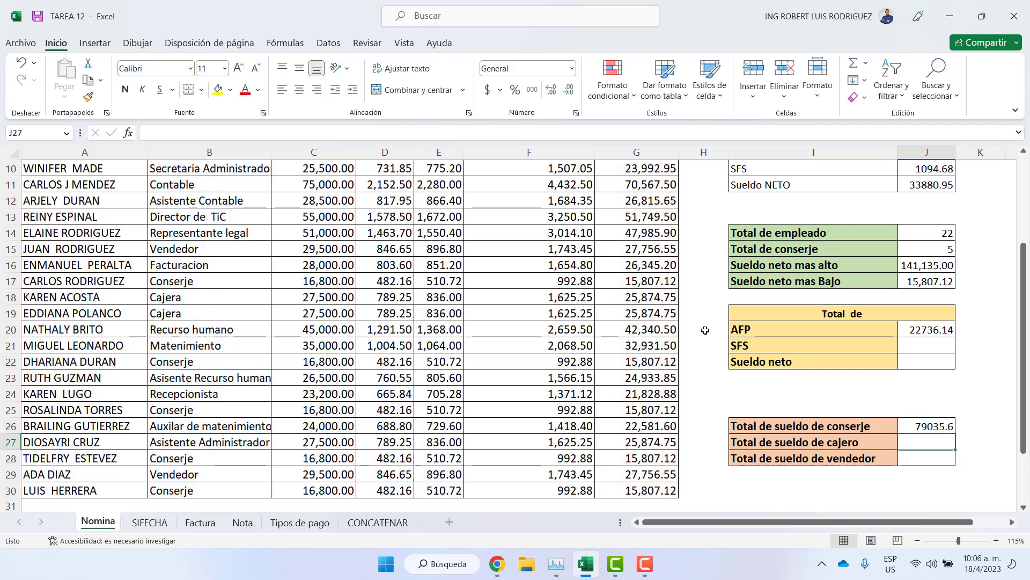
# Review the SUMAR.SI formula in J26, examining its "Conserje" criterion as the part that differs for cajero and vendedor
pyautogui.click(935, 428)
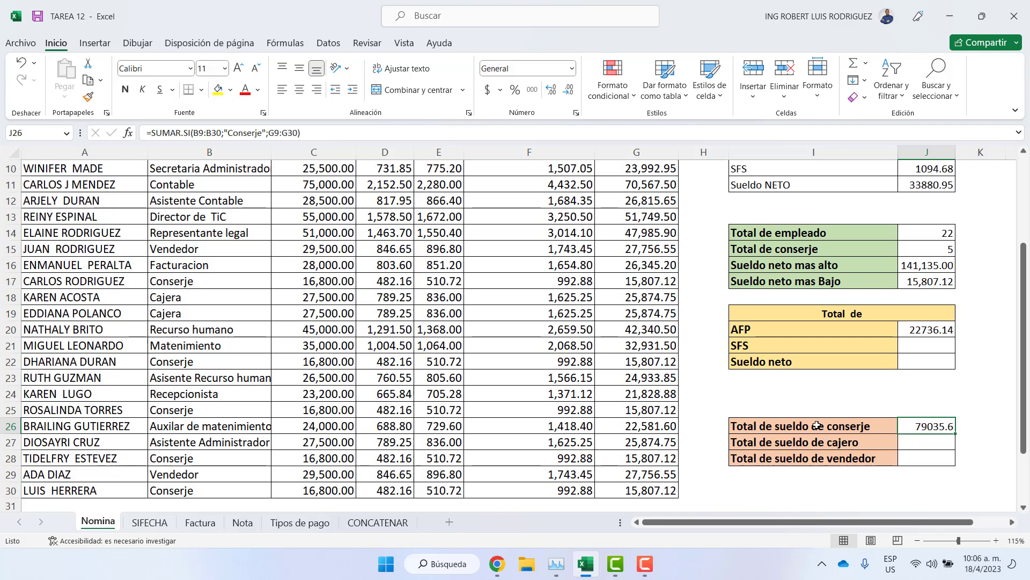
pyautogui.scroll(-1, 801, 402)
pyautogui.click(916, 391)
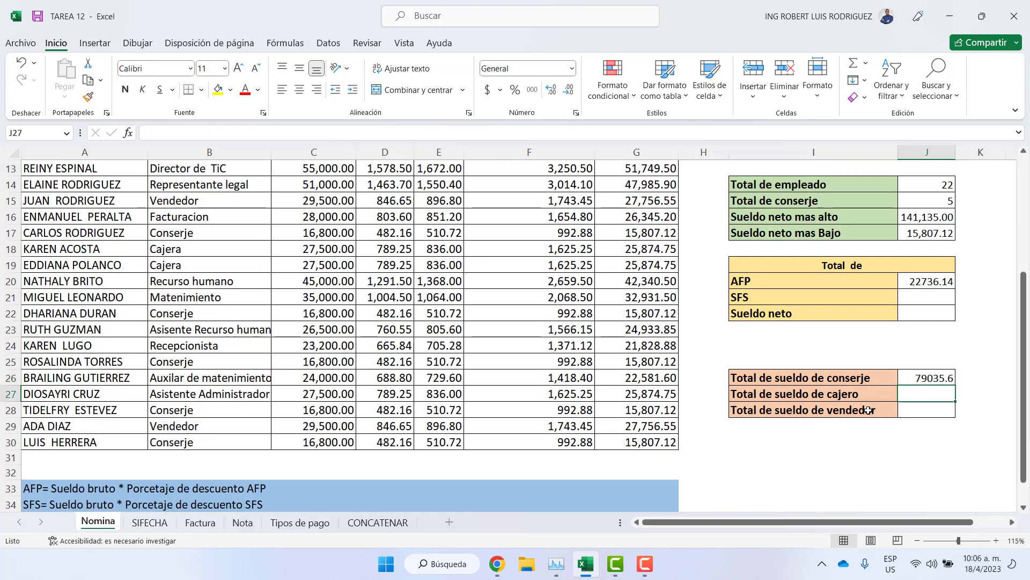
pyautogui.doubleClick(928, 377)
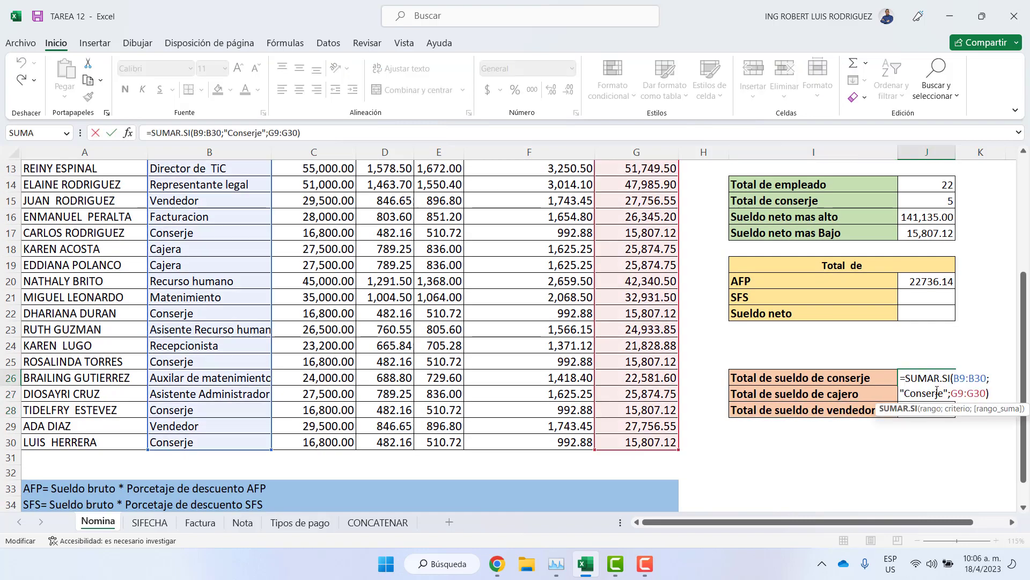
pyautogui.moveTo(945, 394); pyautogui.dragTo(905, 393)
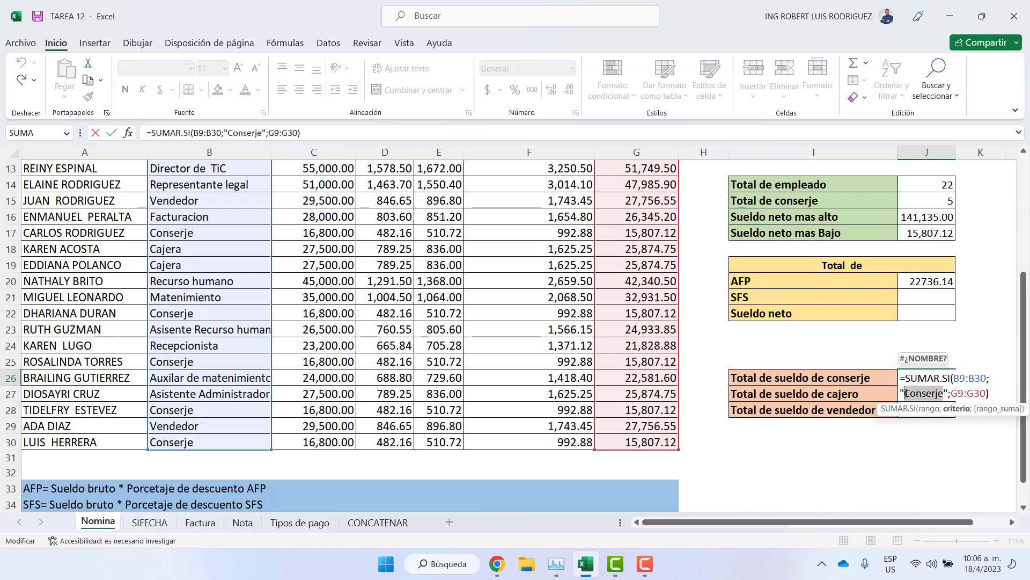
pyautogui.press('Return')
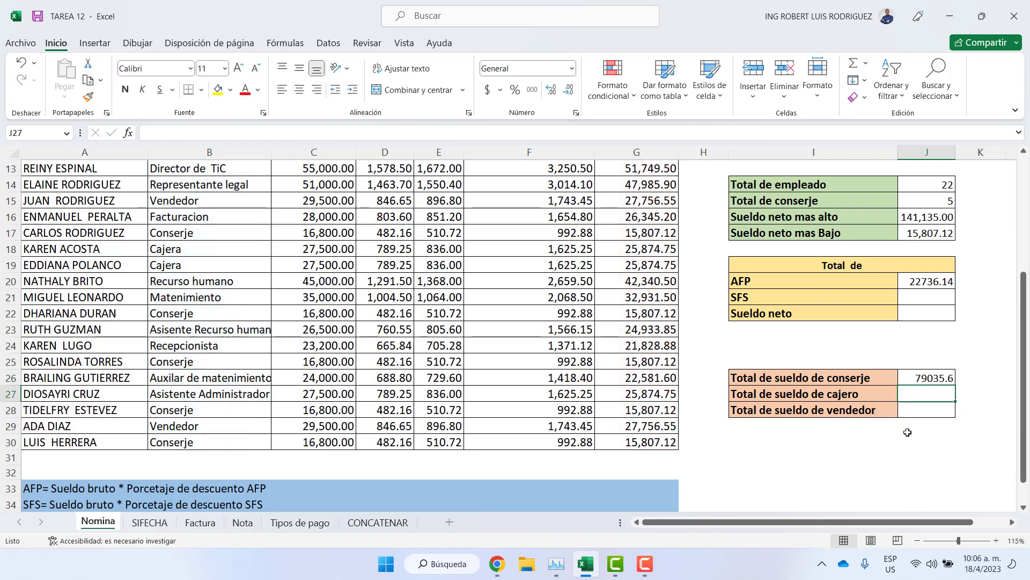
# On the SIFECHA sheet, enter DIAS in the empty Resultado cell C11
pyautogui.click(938, 525)
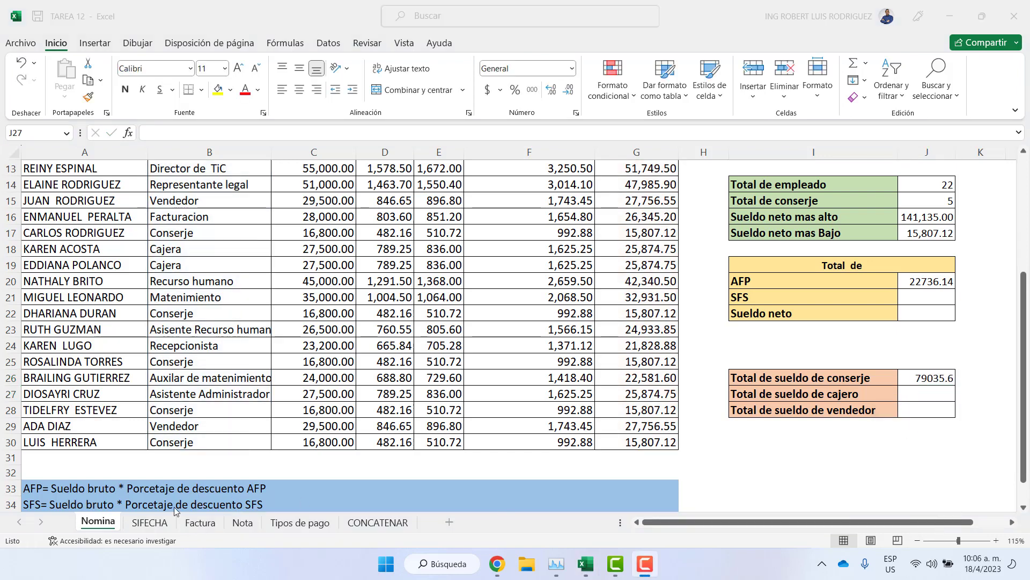
pyautogui.click(146, 524)
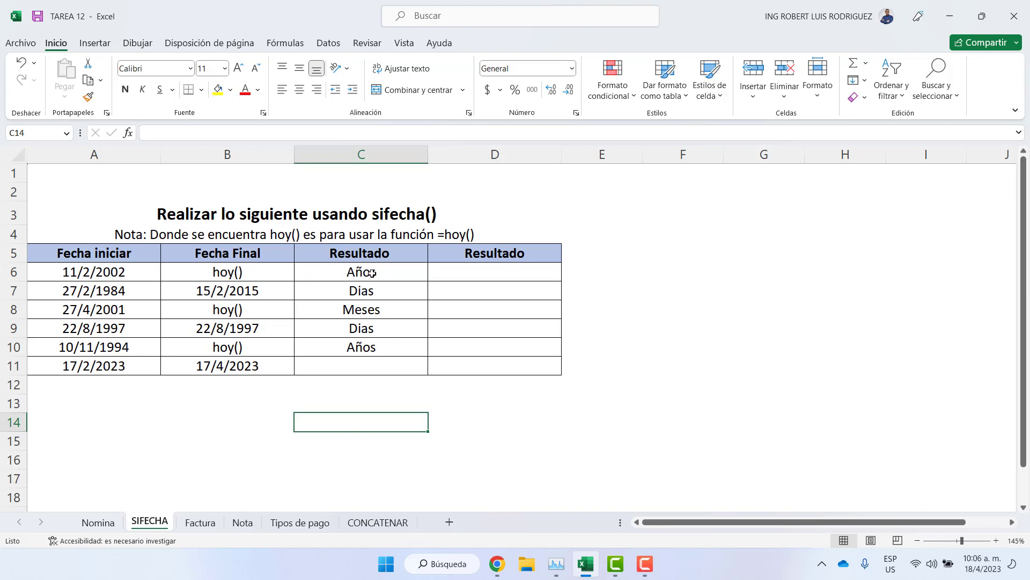
pyautogui.doubleClick(372, 365)
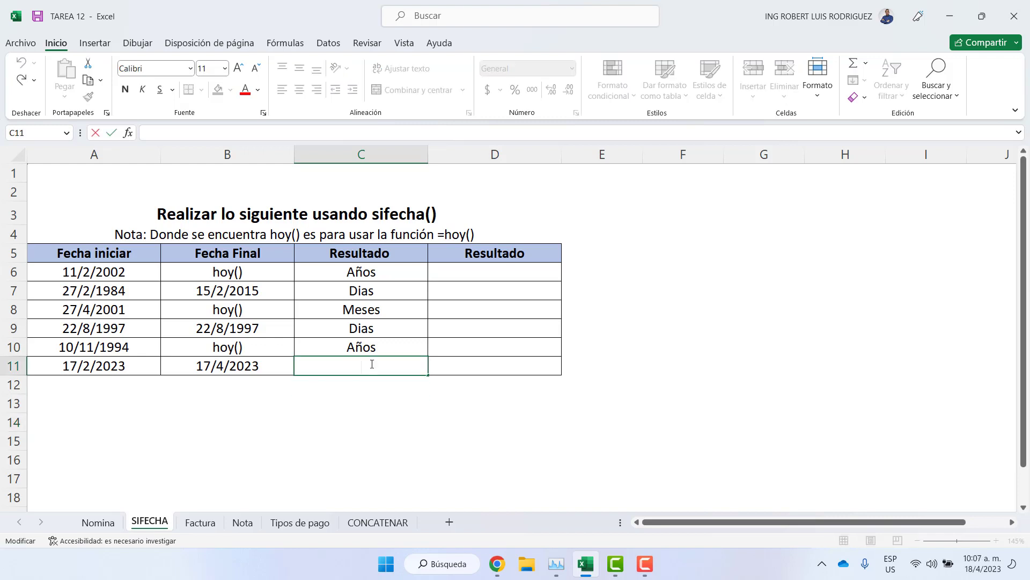
pyautogui.write('DIAS')
pyautogui.press('Return')
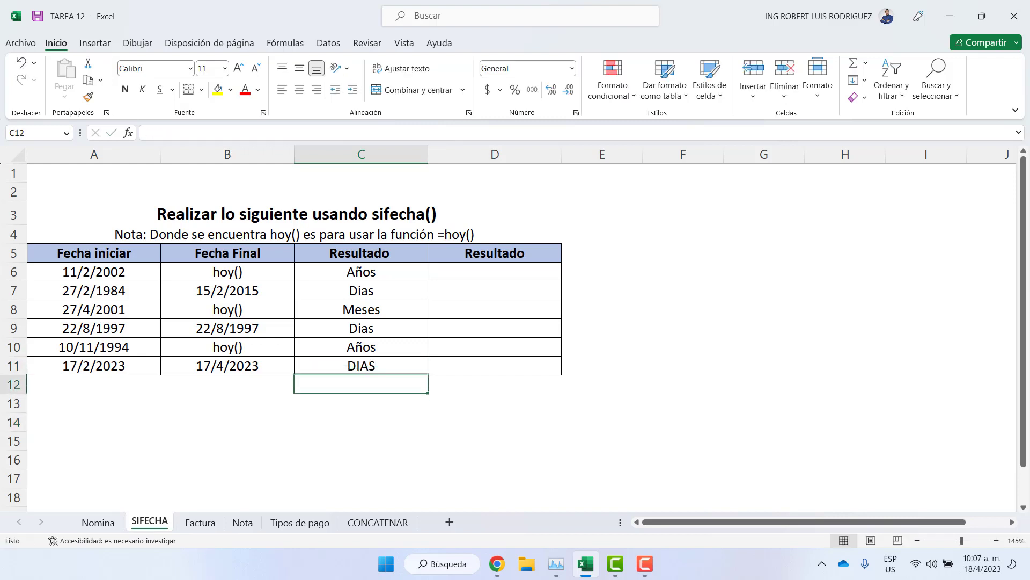
# Turn the hoy() text in the Fecha Final cell B6 into the formula =hoy()
pyautogui.doubleClick(213, 271)
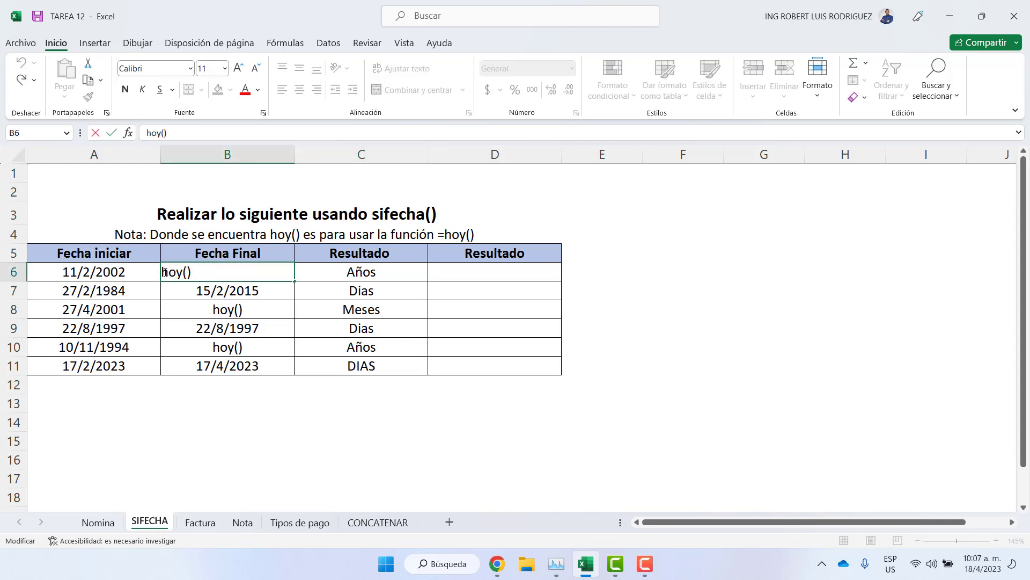
pyautogui.write('=')
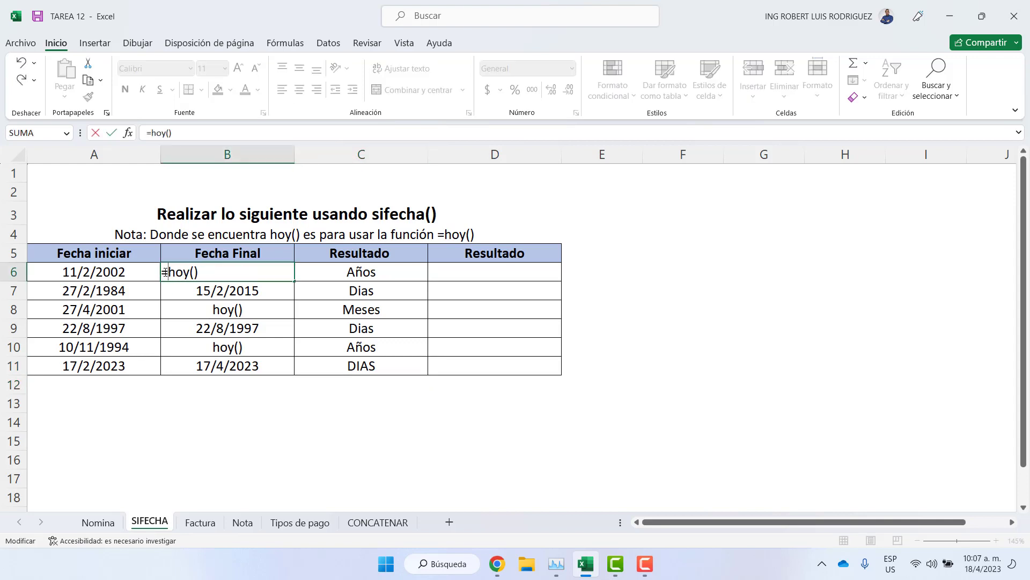
pyautogui.press('Return')
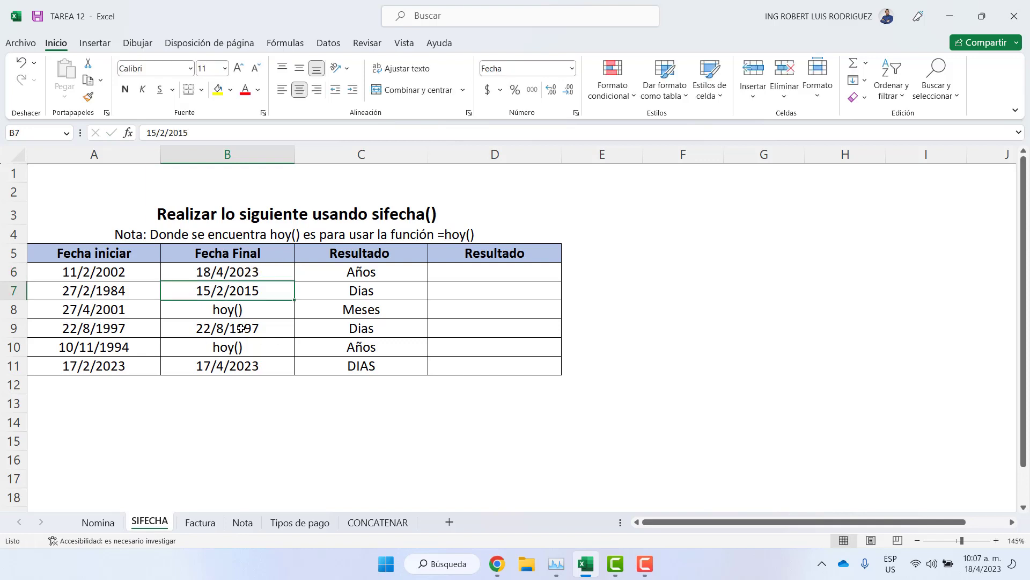
# Replace the hoy() text in the Fecha Final cell B8 with the formula =hoy()
pyautogui.click(250, 312)
pyautogui.doubleClick(250, 313)
pyautogui.moveTo(250, 311); pyautogui.dragTo(2, 322)
pyautogui.write('=')
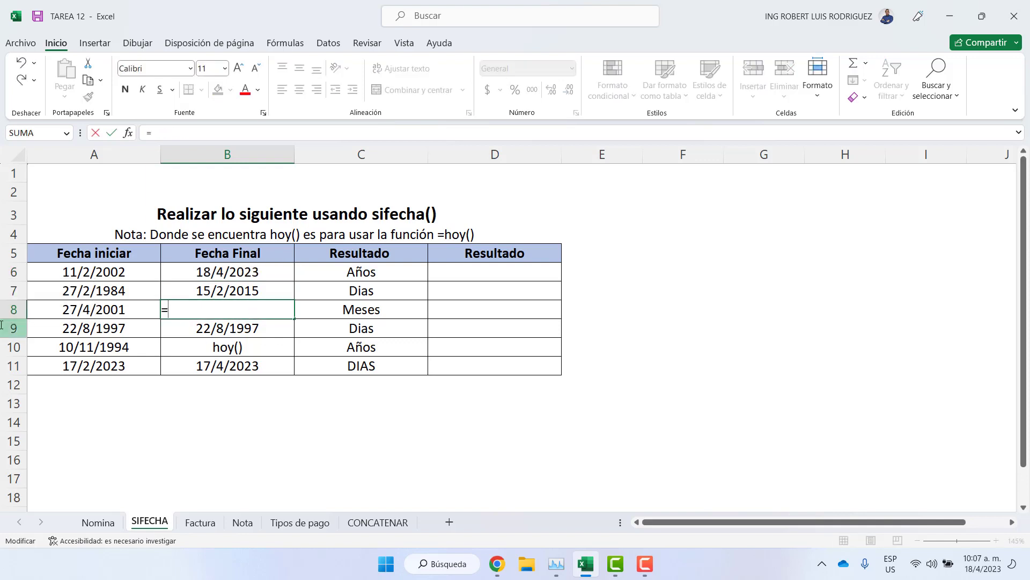
pyautogui.write('hoy')
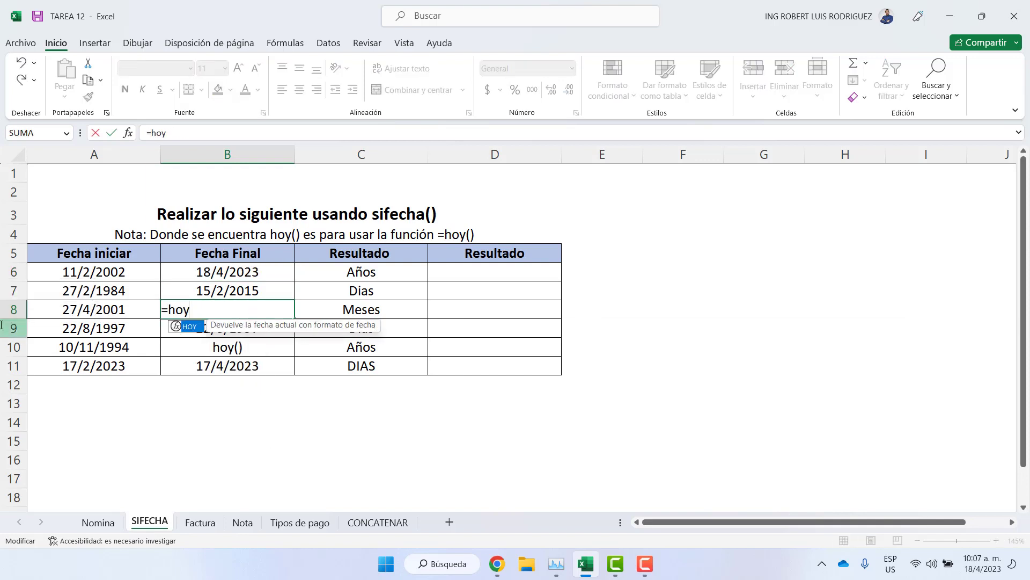
pyautogui.write('()')
pyautogui.press('Return')
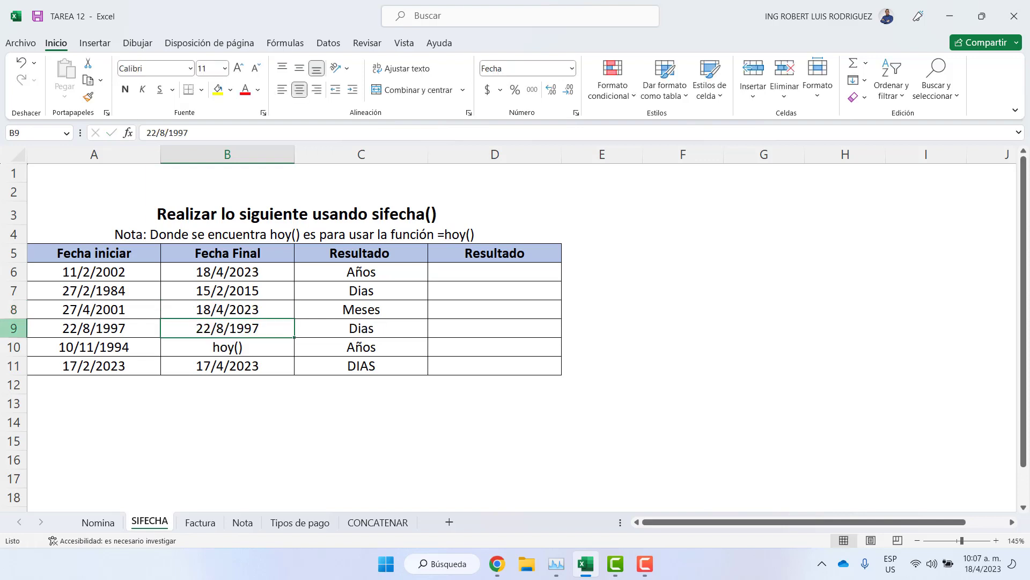
# Replace the hoy() text in the Fecha Final cell B10 with the formula =hoy()
pyautogui.doubleClick(274, 346)
pyautogui.moveTo(269, 345); pyautogui.dragTo(111, 357)
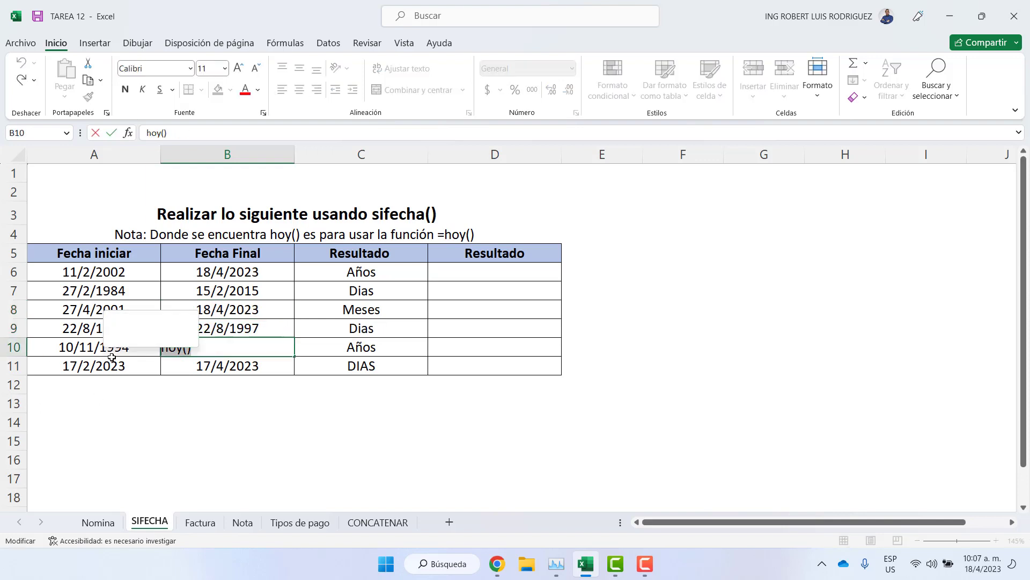
pyautogui.write('=hoy')
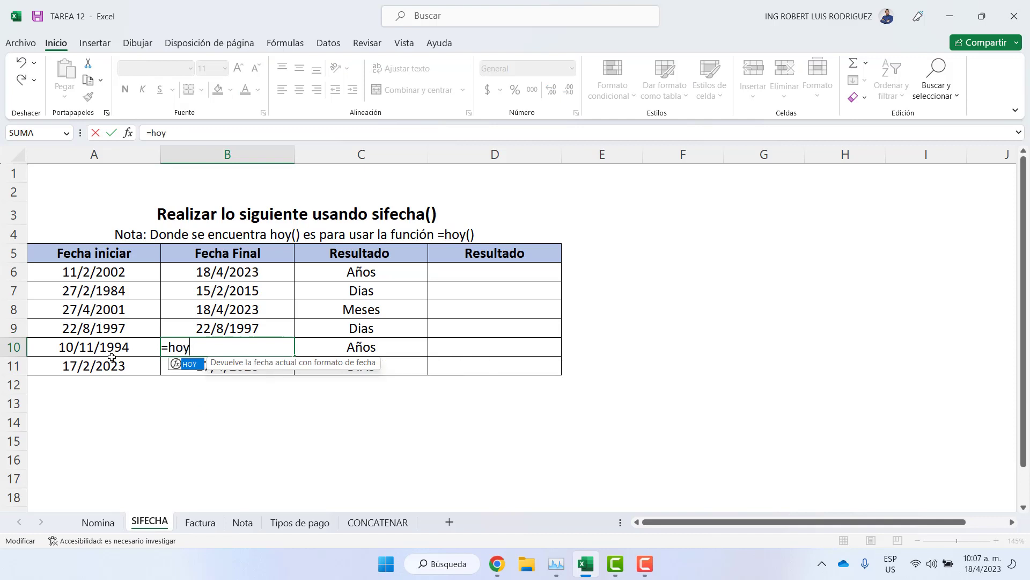
pyautogui.write('()')
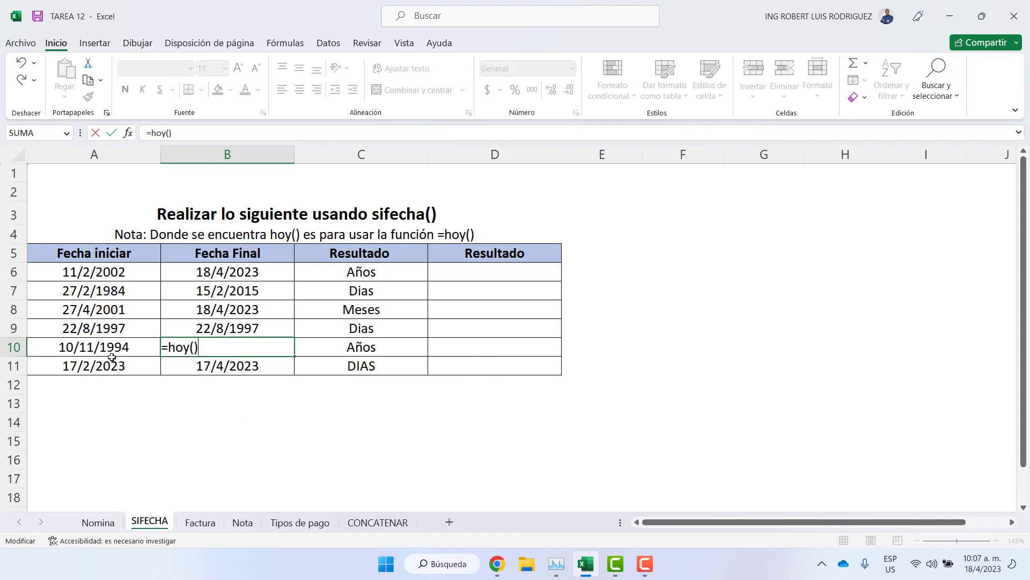
pyautogui.press('Return')
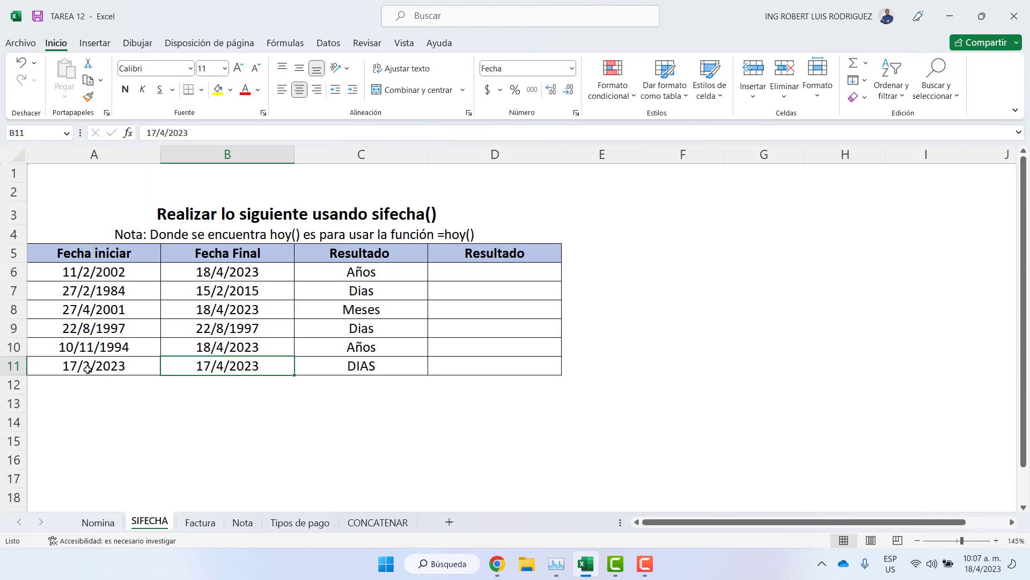
# Examine the start and end dates in rows 6 to 10 of the SIFECHA table
pyautogui.click(68, 270)
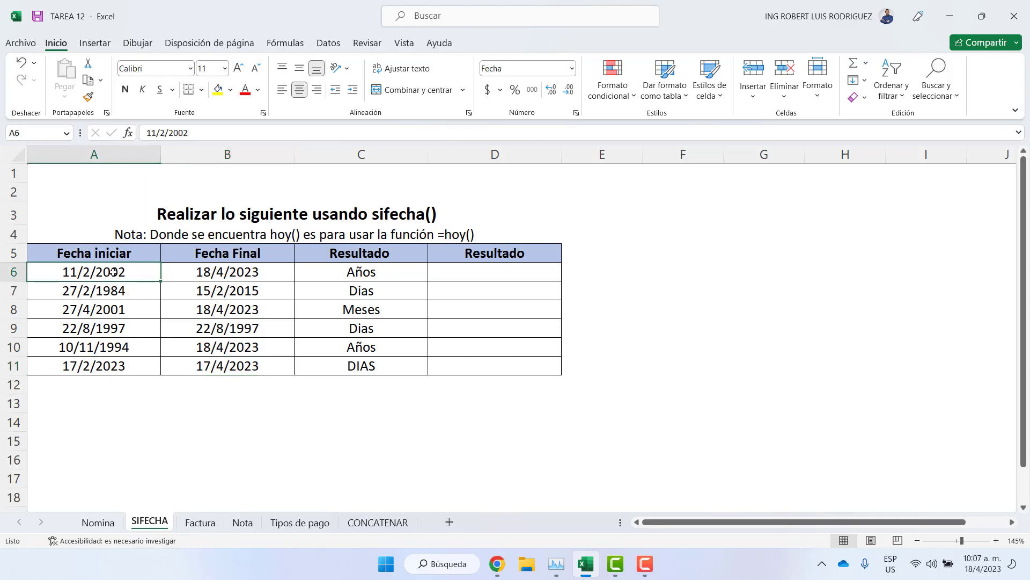
pyautogui.click(214, 273)
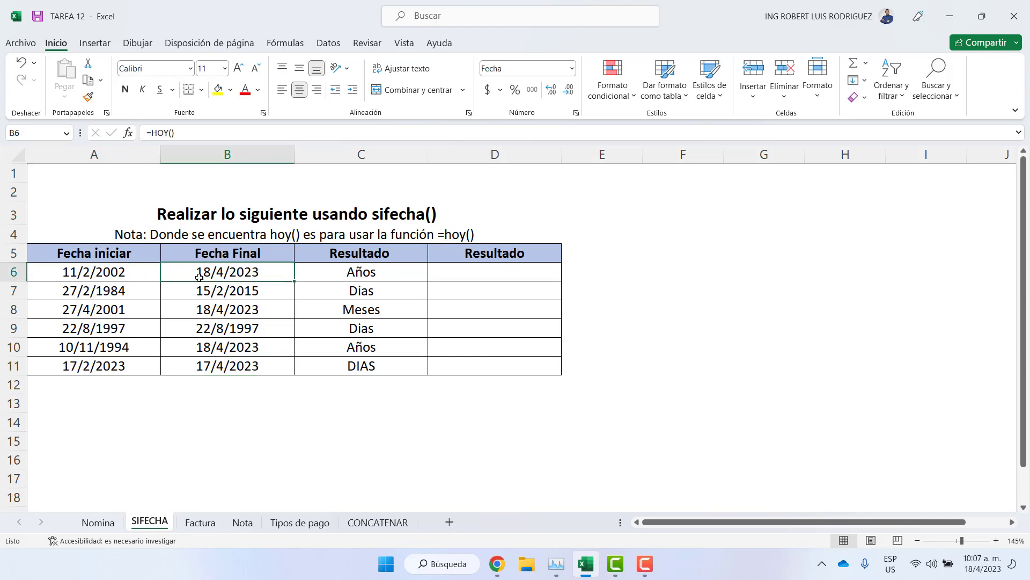
pyautogui.click(86, 295)
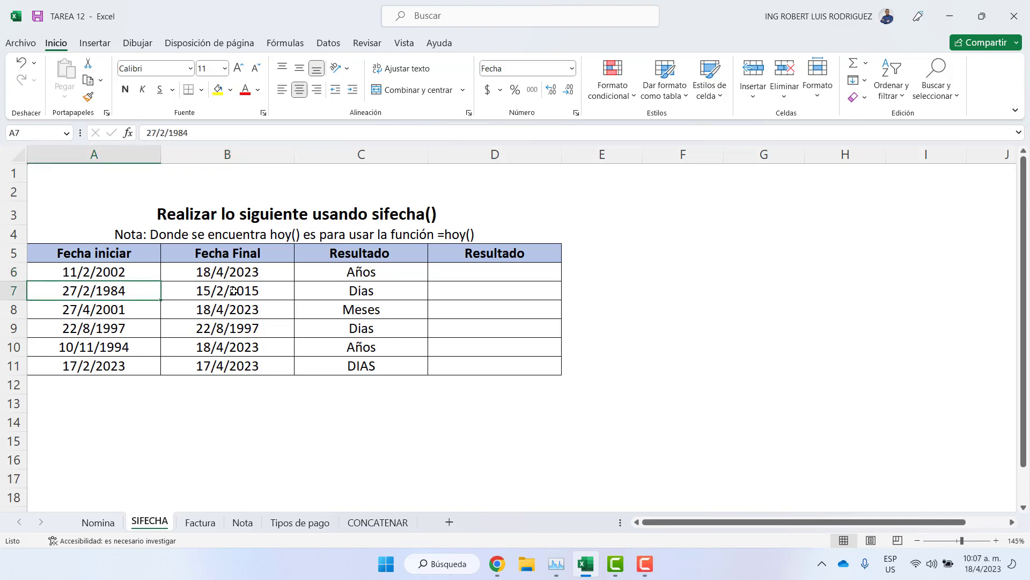
pyautogui.moveTo(75, 314); pyautogui.dragTo(209, 310)
pyautogui.moveTo(105, 343); pyautogui.dragTo(214, 346)
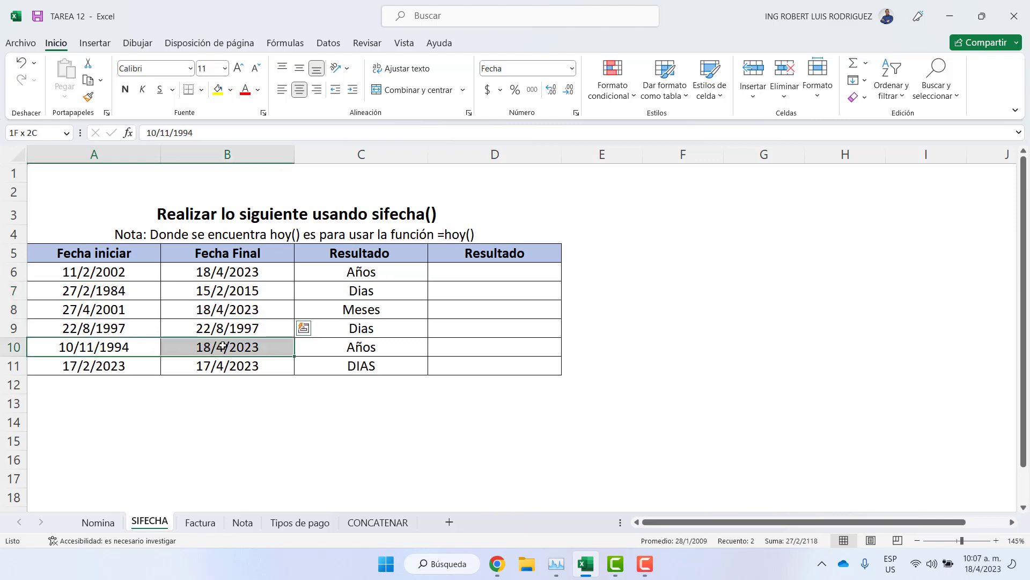
# Calculate the years between the first row's dates by entering =sifecha(A6;B6;"Y") in cell D6
pyautogui.doubleClick(494, 267)
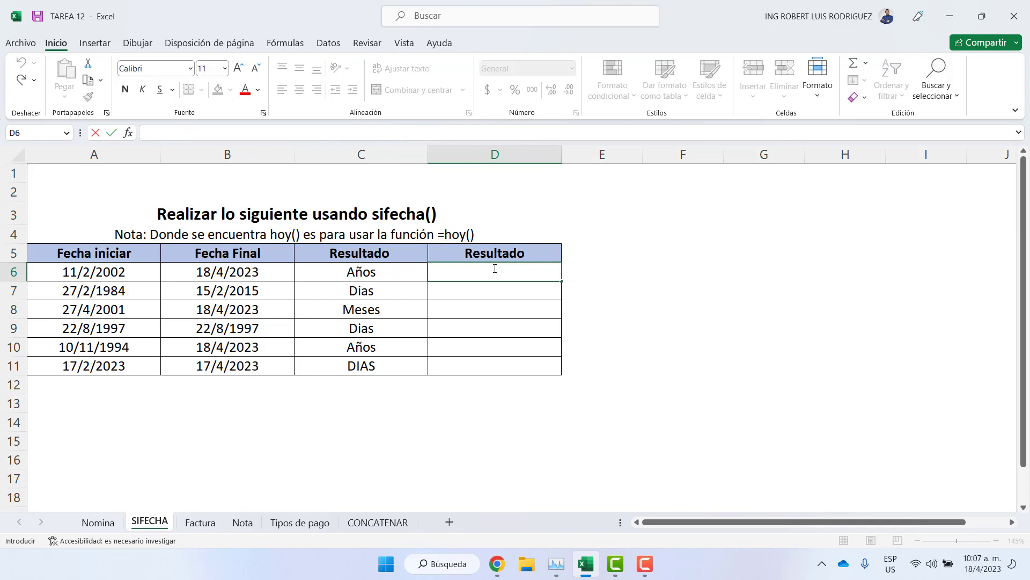
pyautogui.write('=sifecha')
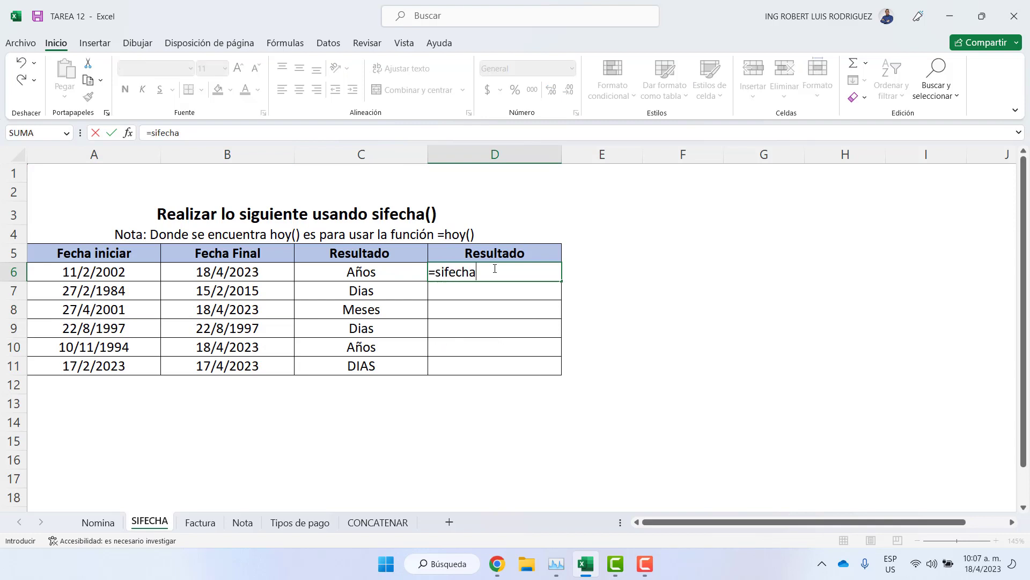
pyautogui.write('(')
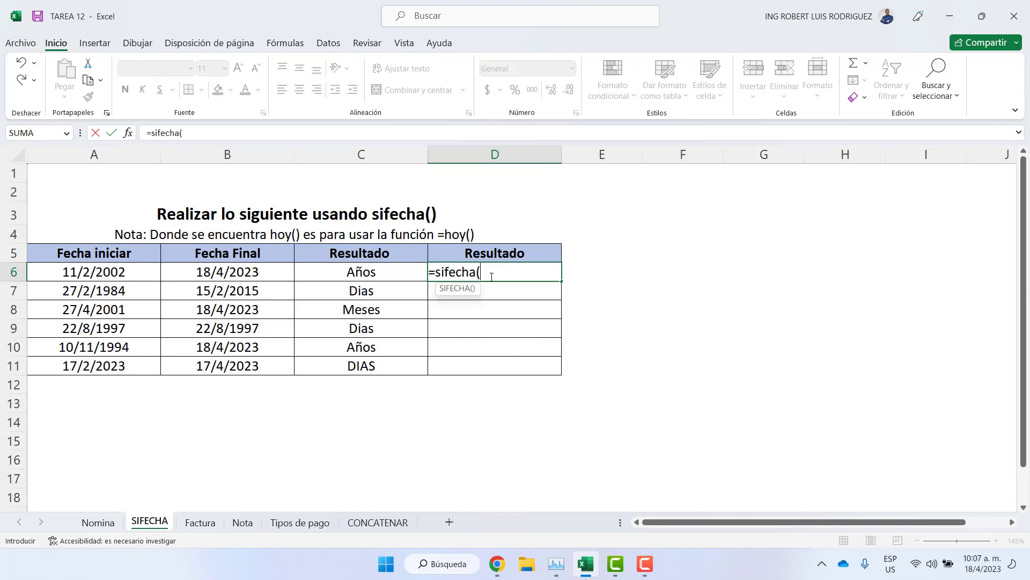
pyautogui.click(72, 275)
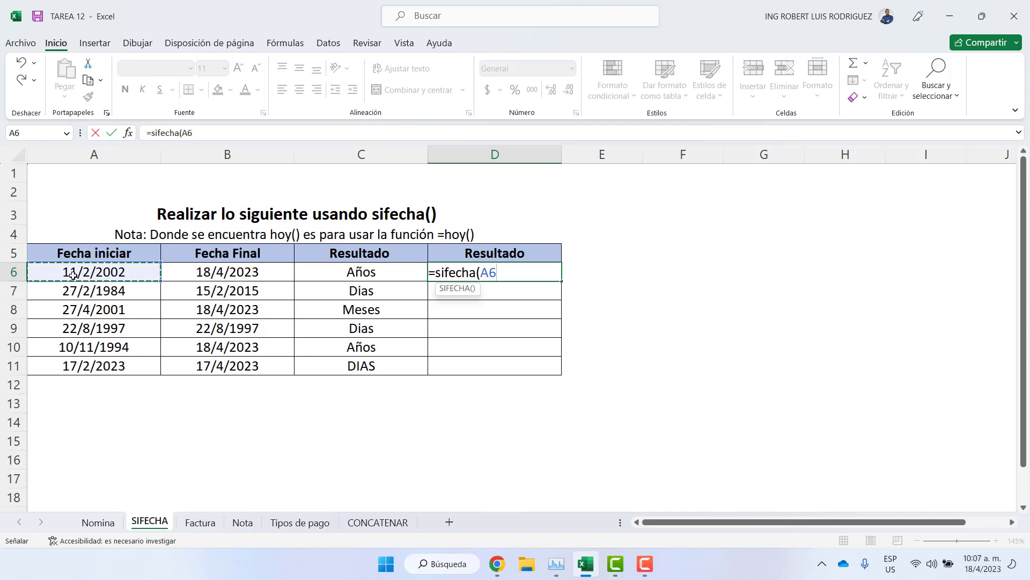
pyautogui.write(';')
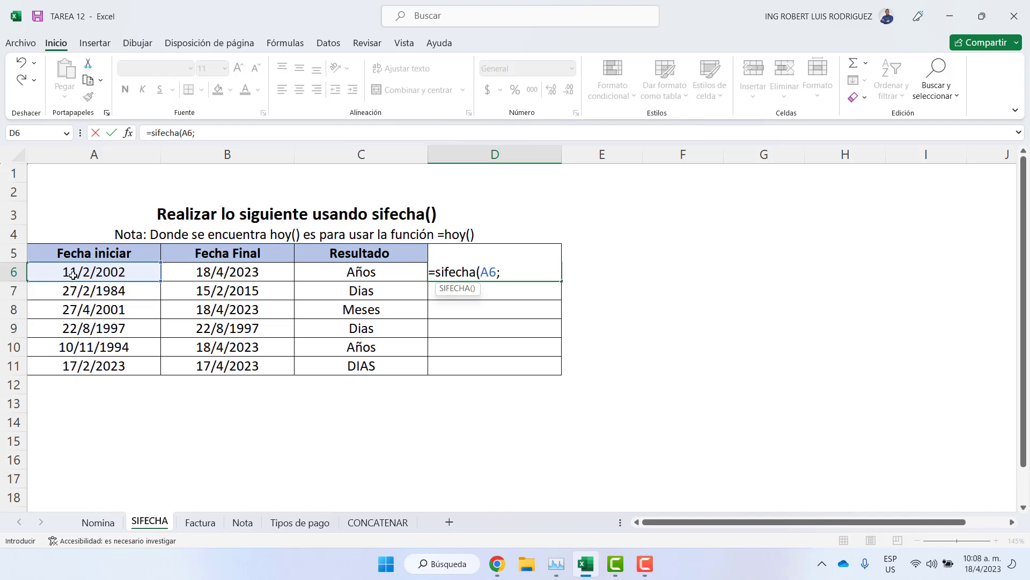
pyautogui.click(231, 272)
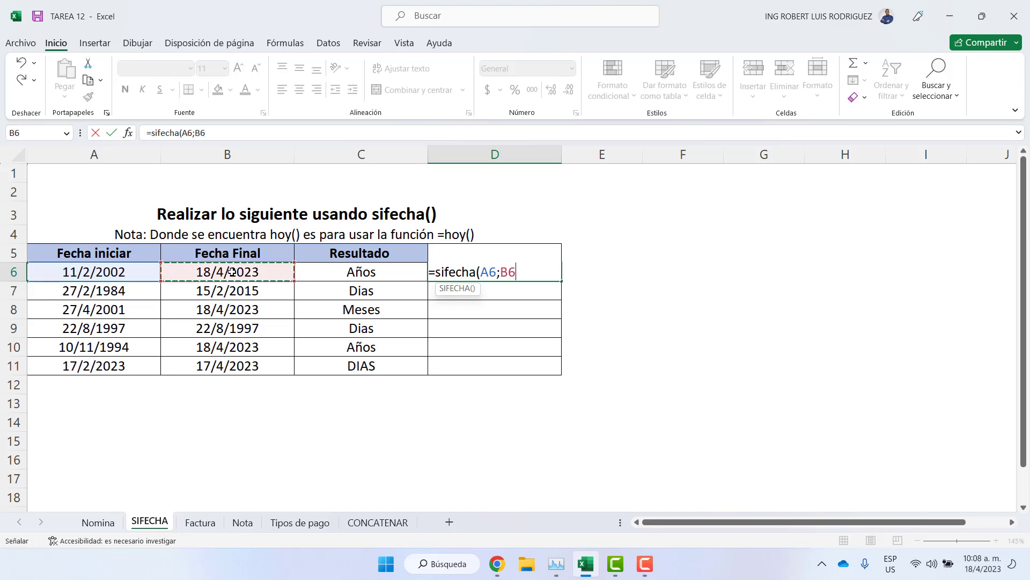
pyautogui.write(',')
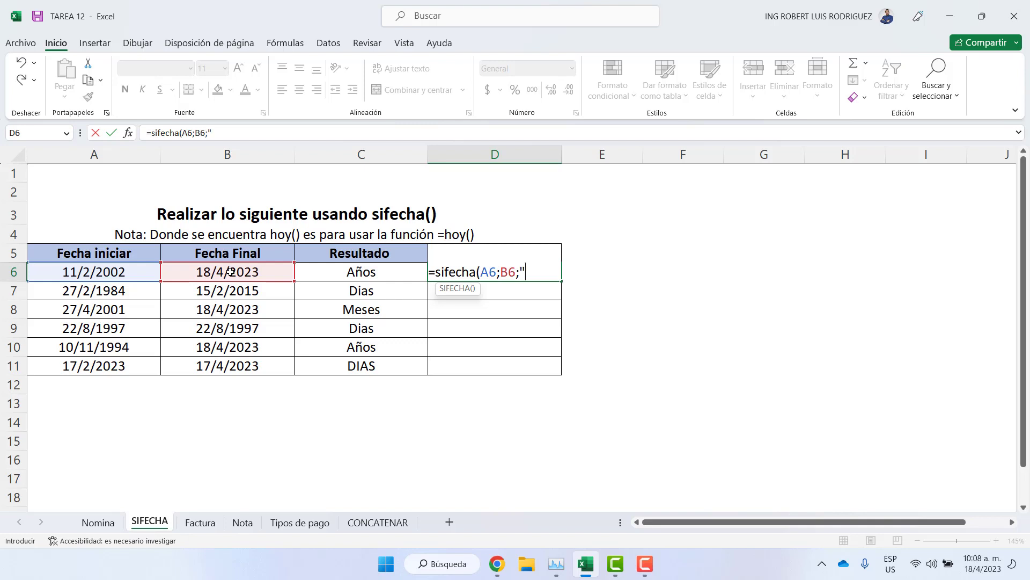
pyautogui.write('"Y")')
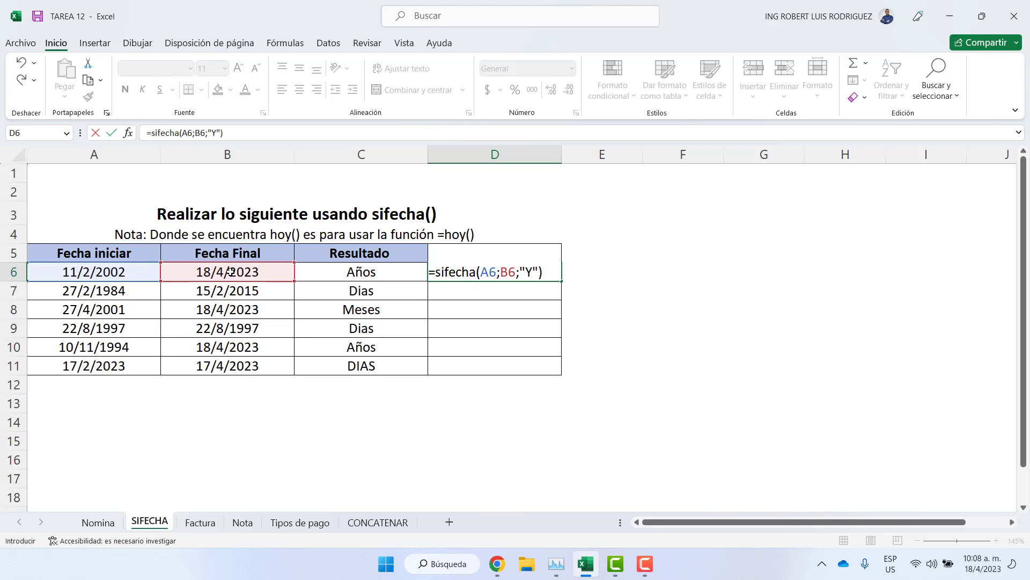
pyautogui.press('Return')
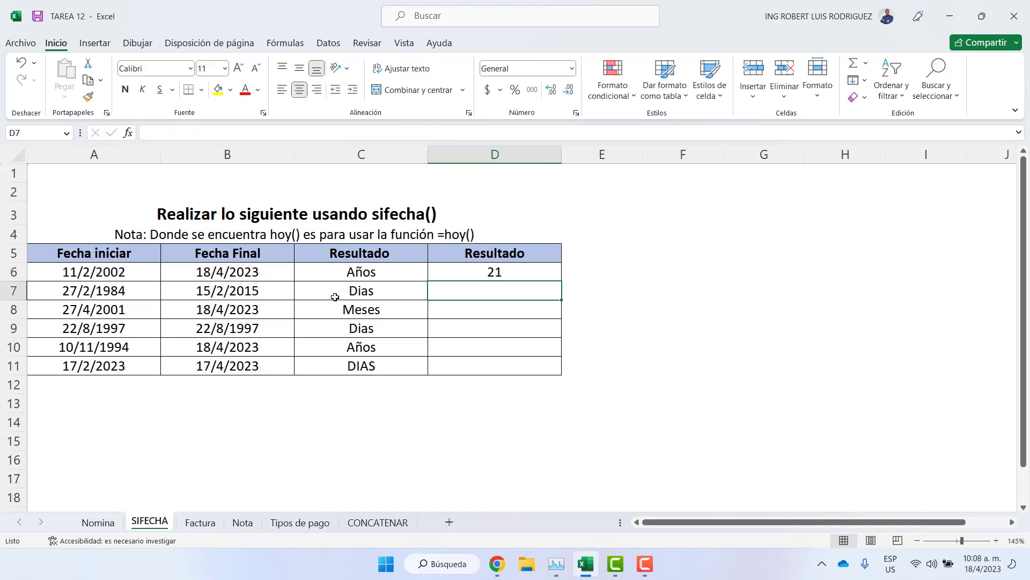
# Calculate the days between the second row's dates by entering =sifecha(A7;B7;"D") in cell D7
pyautogui.write('=')
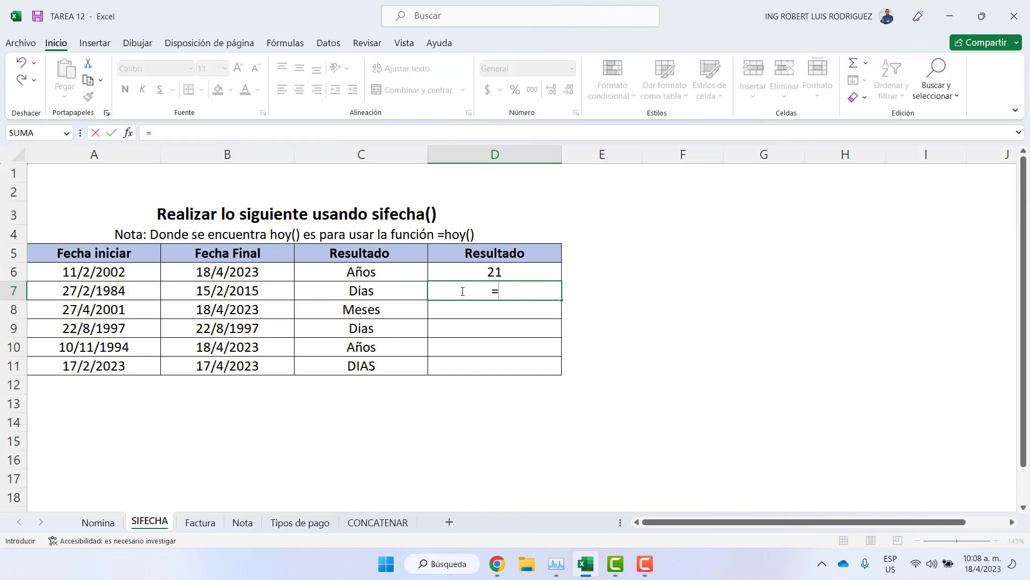
pyautogui.write('sifecha')
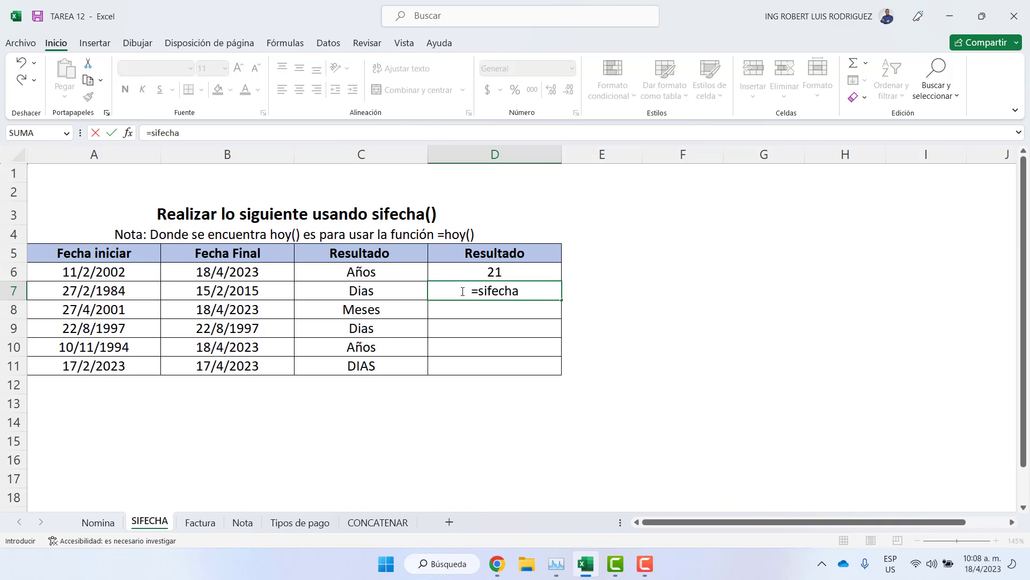
pyautogui.write('(')
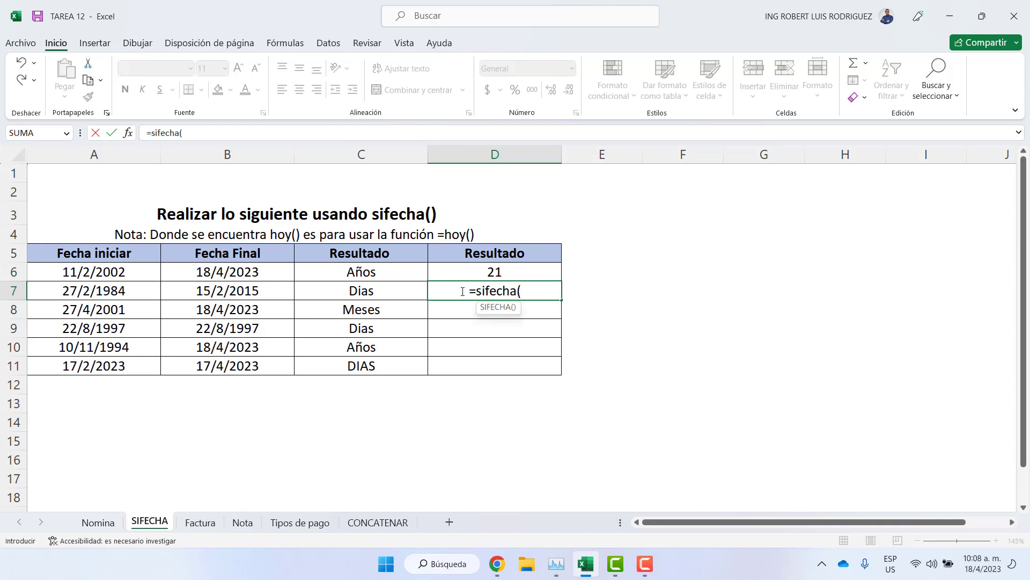
pyautogui.click(99, 291)
pyautogui.write(';')
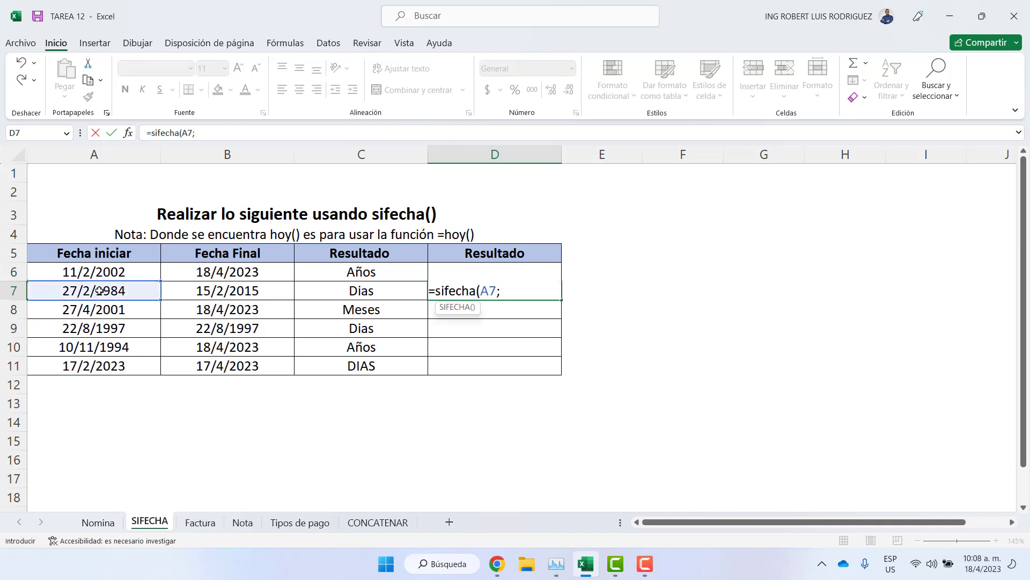
pyautogui.click(201, 291)
pyautogui.write(';')
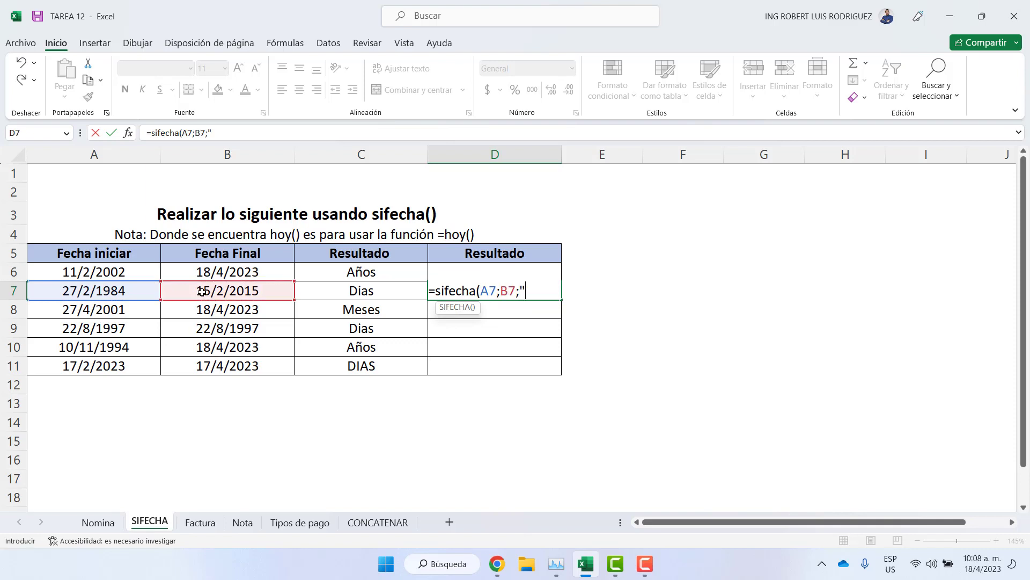
pyautogui.write('"D")')
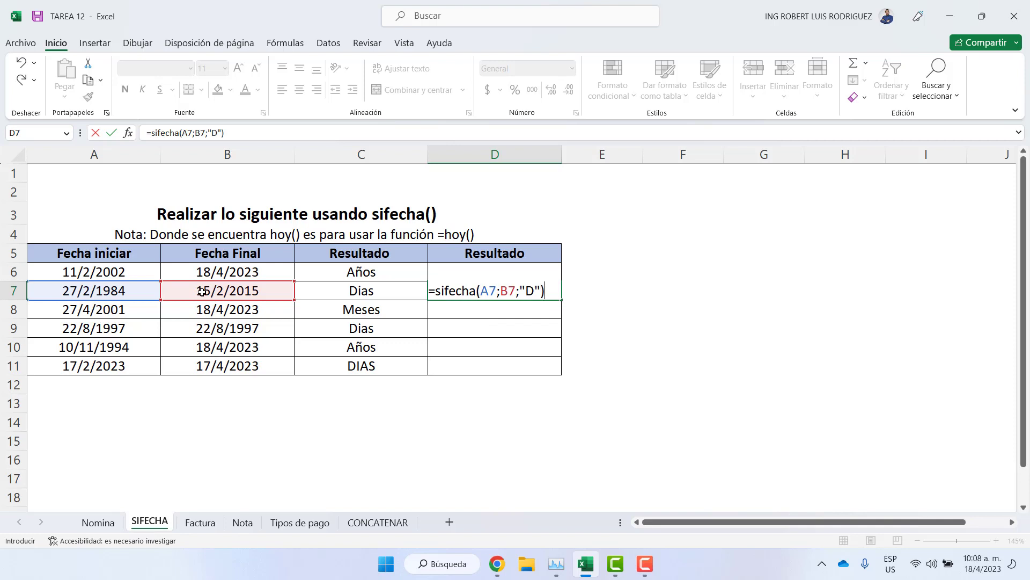
pyautogui.press('Return')
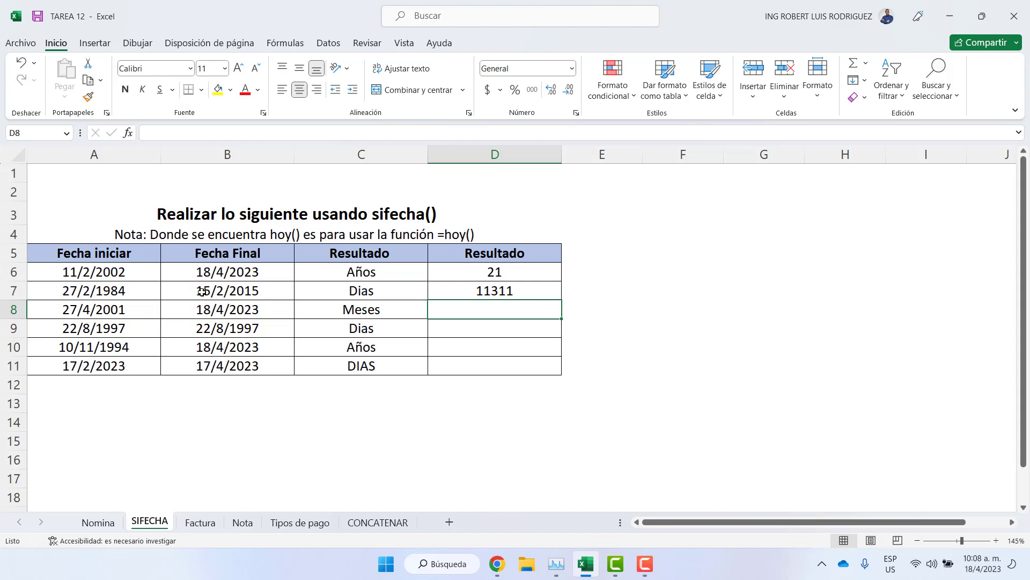
# Calculate the months between the third row's dates by entering =sifecha(A8;B8;"M") in cell D8
pyautogui.write('=')
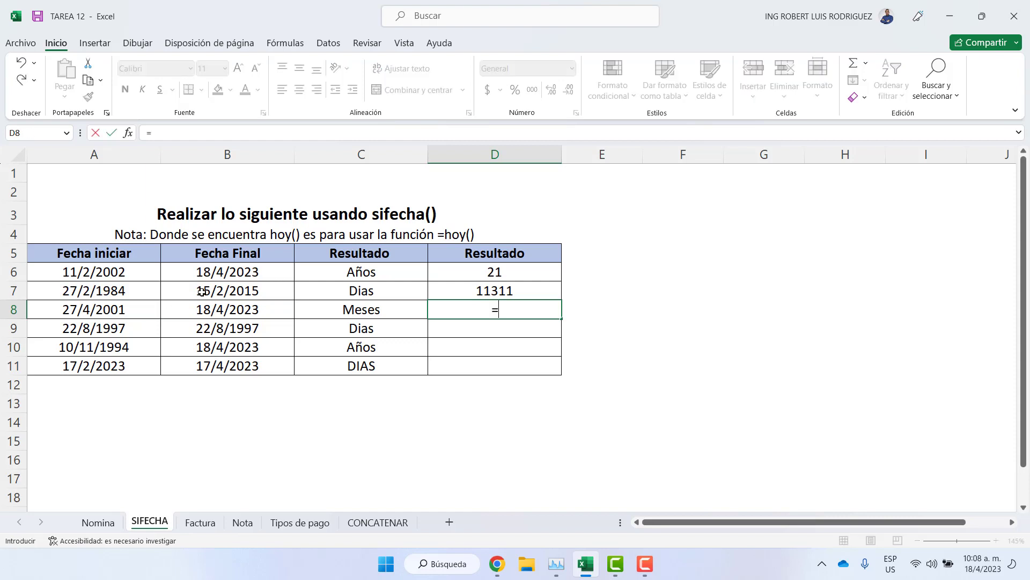
pyautogui.write('sifecha(')
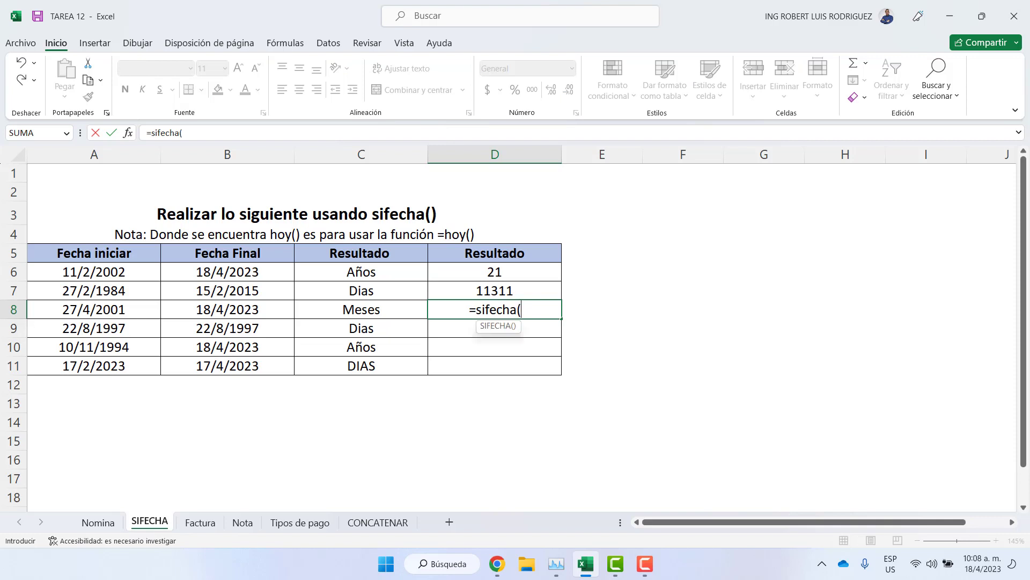
pyautogui.click(79, 309)
pyautogui.write(';')
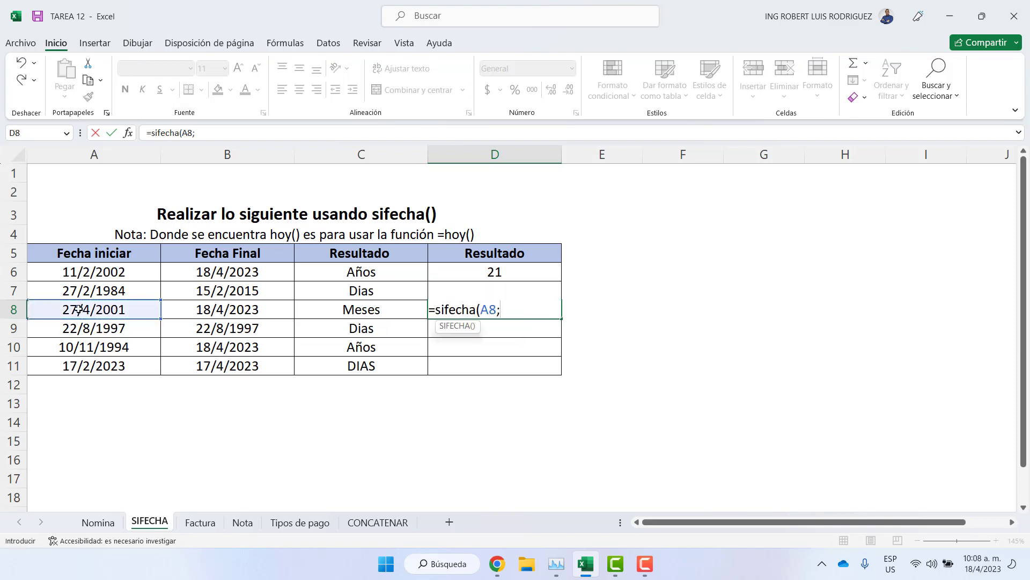
pyautogui.click(225, 310)
pyautogui.write(';')
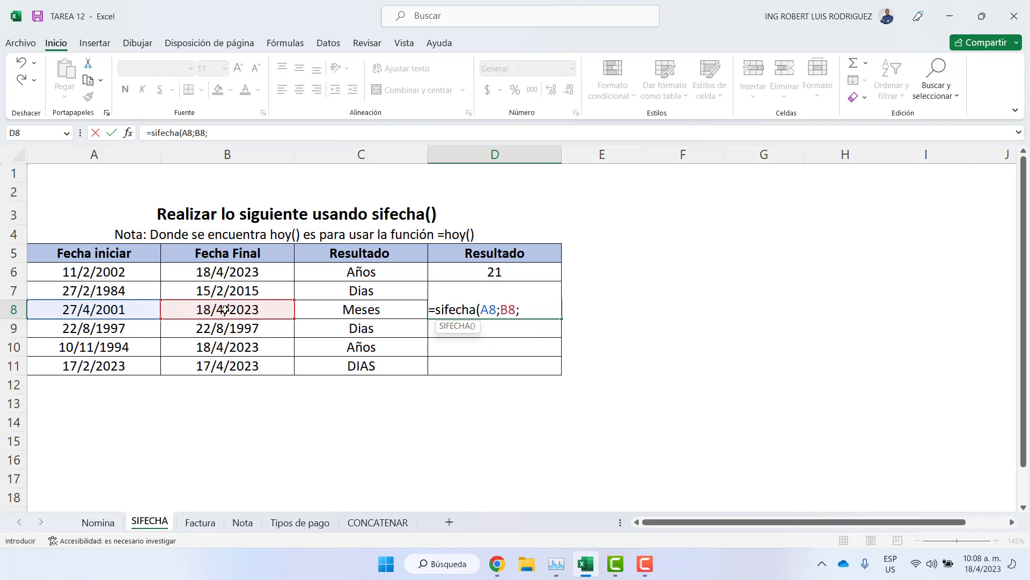
pyautogui.write('"M")')
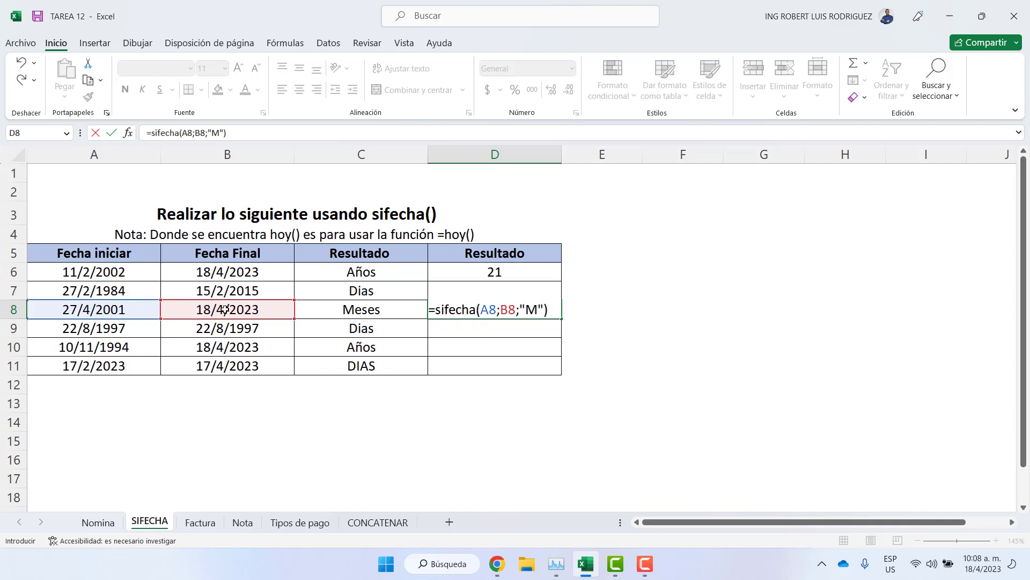
pyautogui.press('Return')
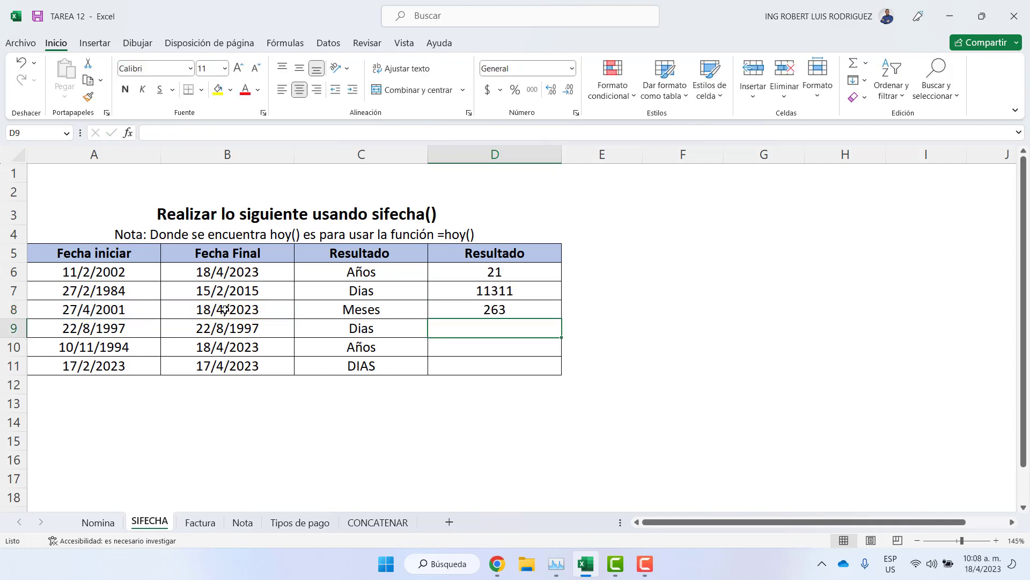
# Check which time unit is requested for each of the remaining rows, 9 to 11
pyautogui.click(366, 330)
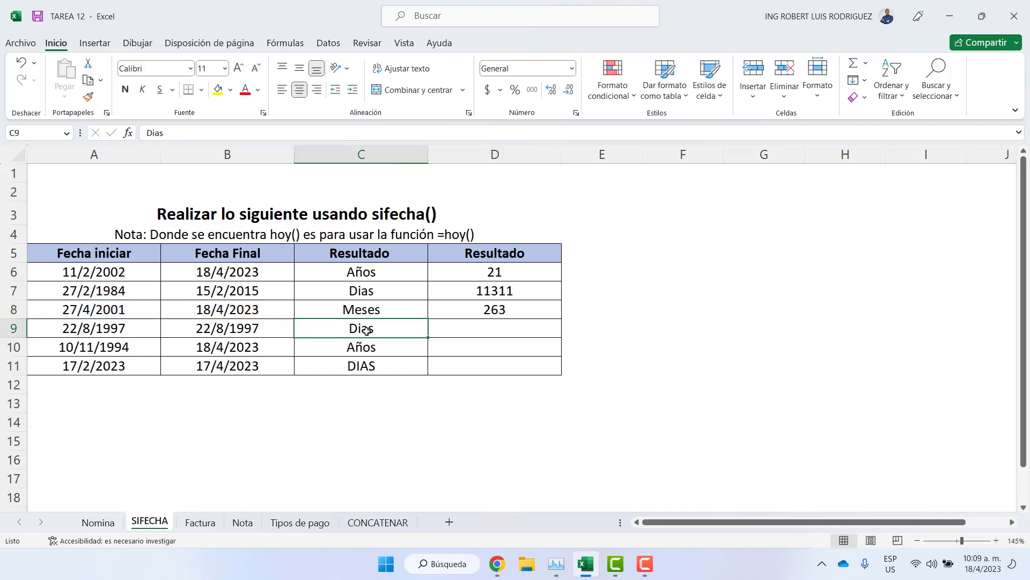
pyautogui.click(374, 346)
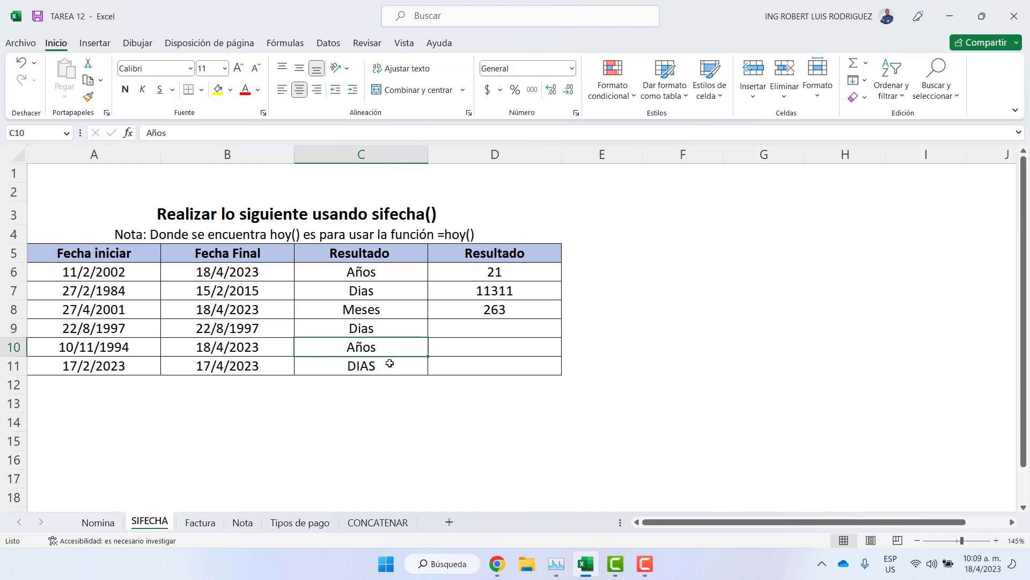
pyautogui.click(369, 370)
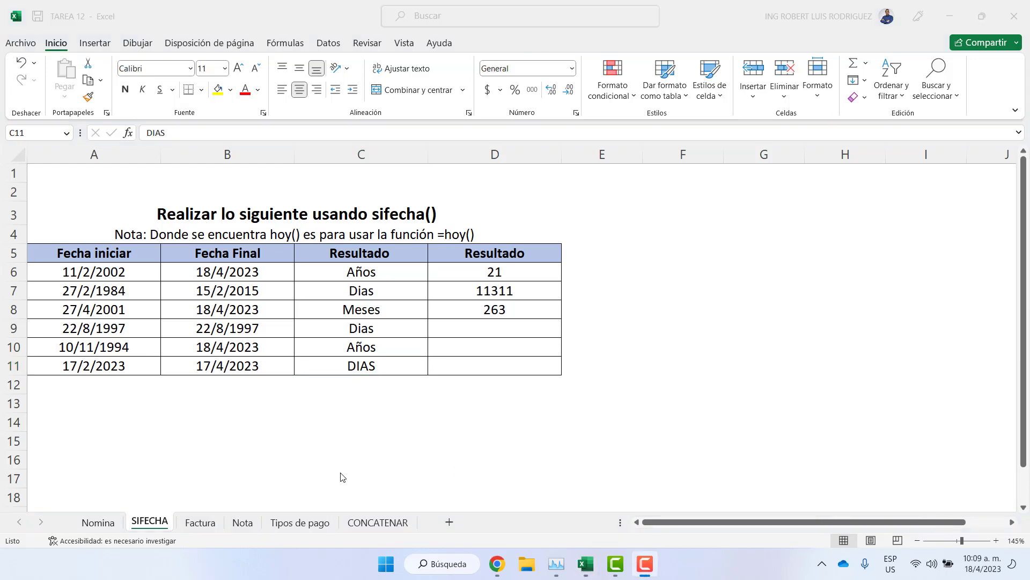
# Review the invoice and its calculation notes on the Factura sheet, the payment list on Tipos de pago, and the Nota sheet
pyautogui.click(211, 524)
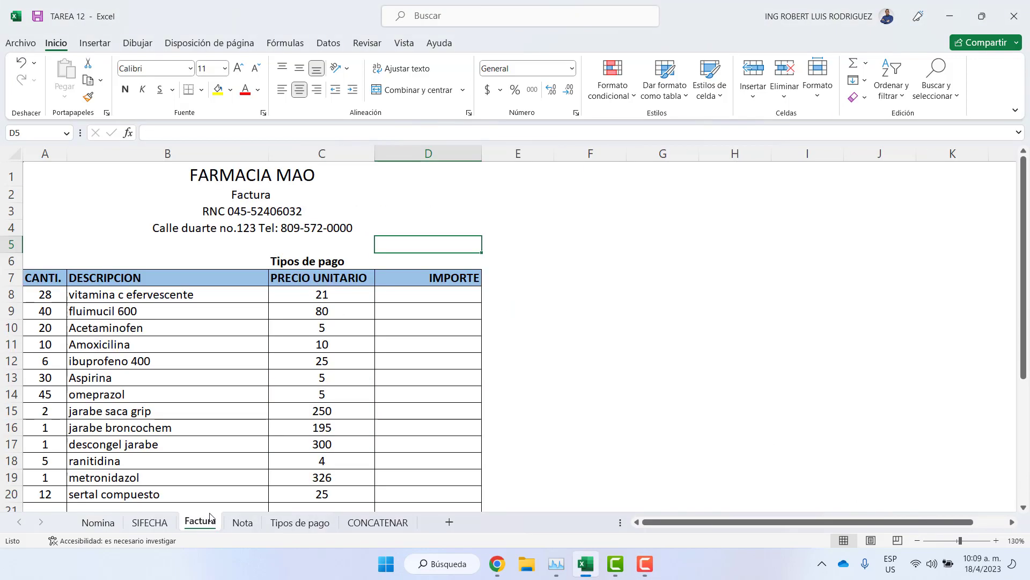
pyautogui.scroll(-3, 236, 357)
pyautogui.scroll(-1, 224, 362)
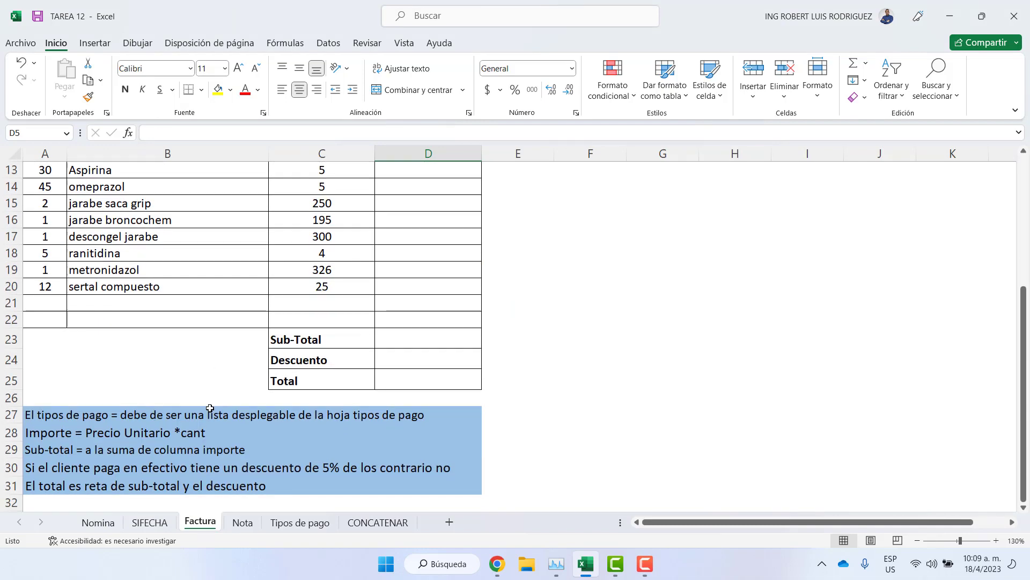
pyautogui.scroll(-2, 59, 415)
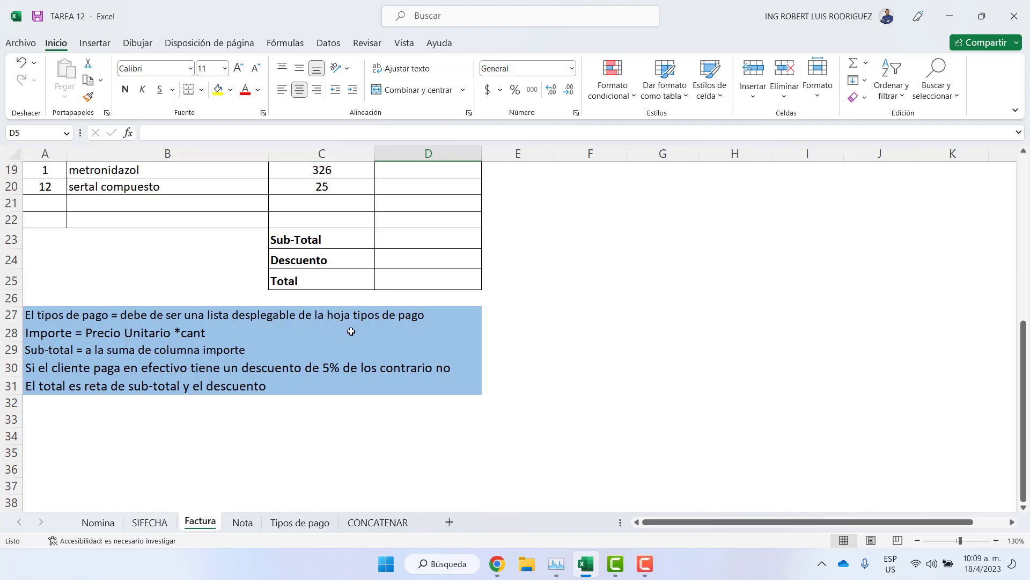
pyautogui.scroll(3, 295, 357)
pyautogui.scroll(3, 295, 357)
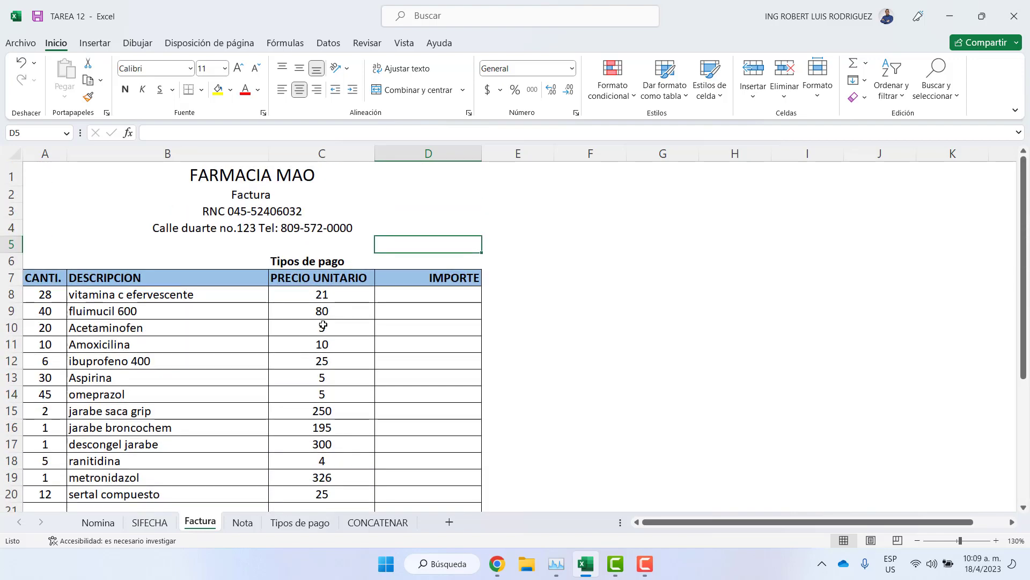
pyautogui.click(315, 521)
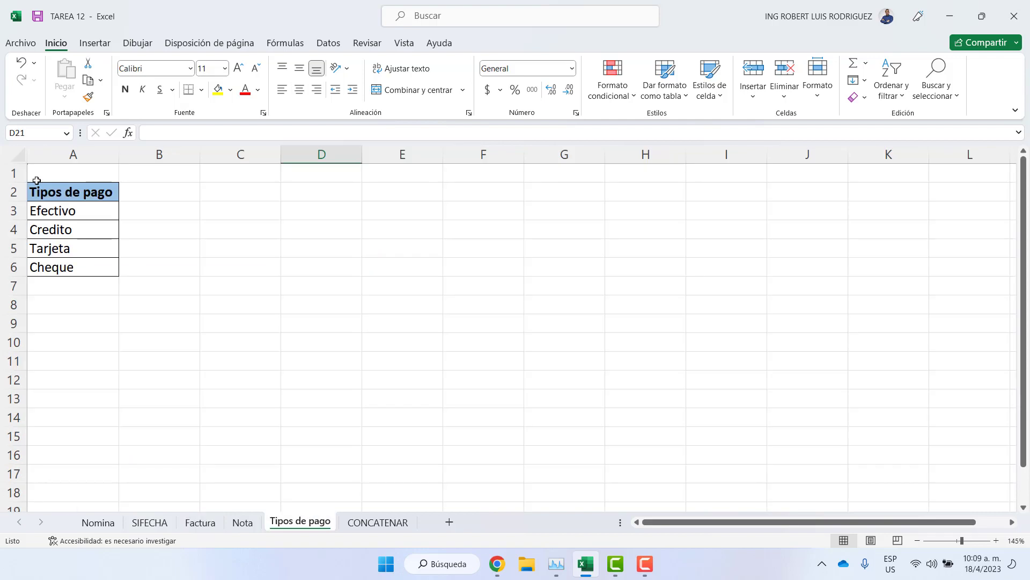
pyautogui.click(253, 524)
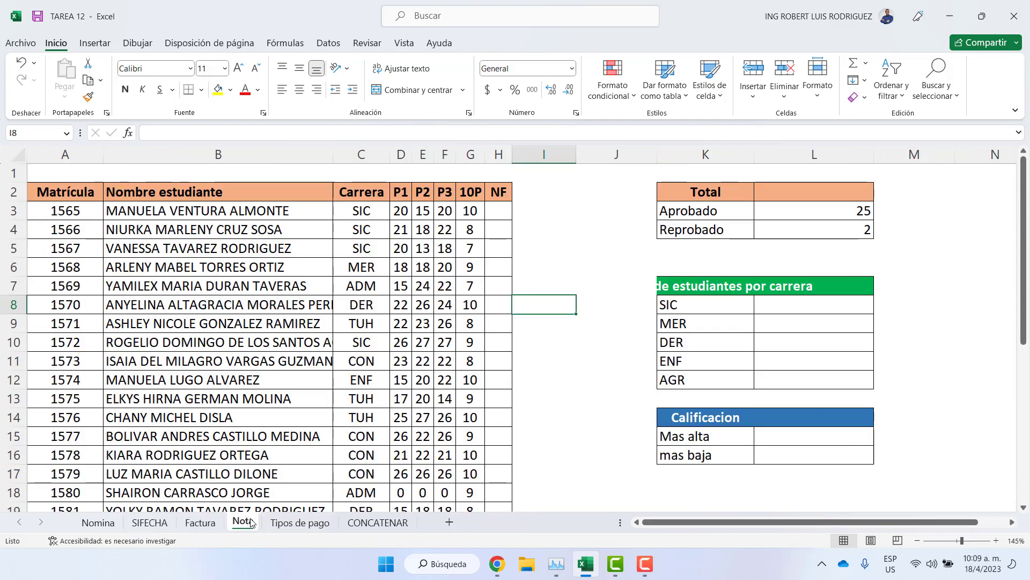
# Add list data validation to cell D6 on the Factura sheet, sourced from ='Tipos de pago'!$A$3:$A$16, and check its dropdown options
pyautogui.click(200, 522)
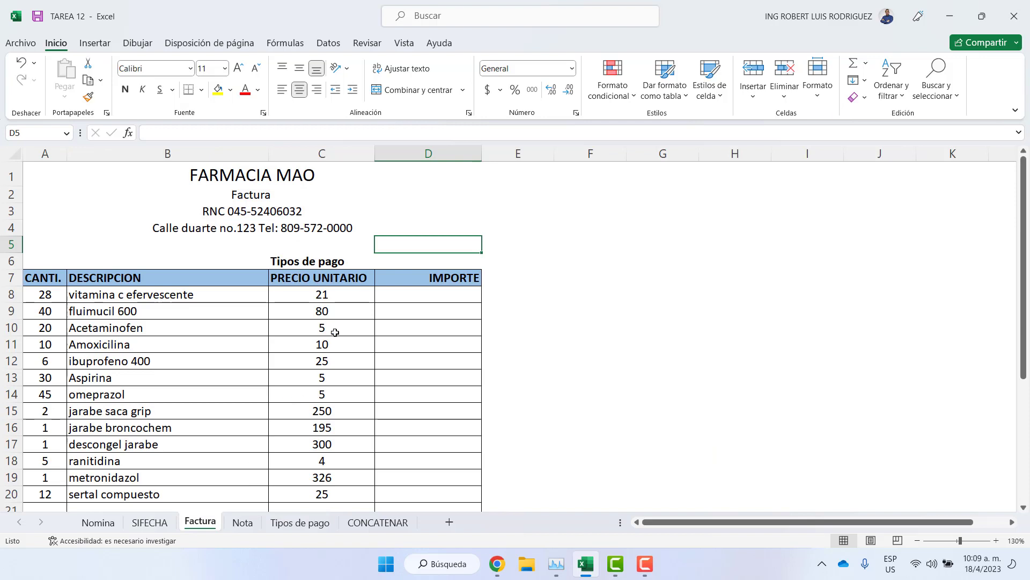
pyautogui.click(387, 264)
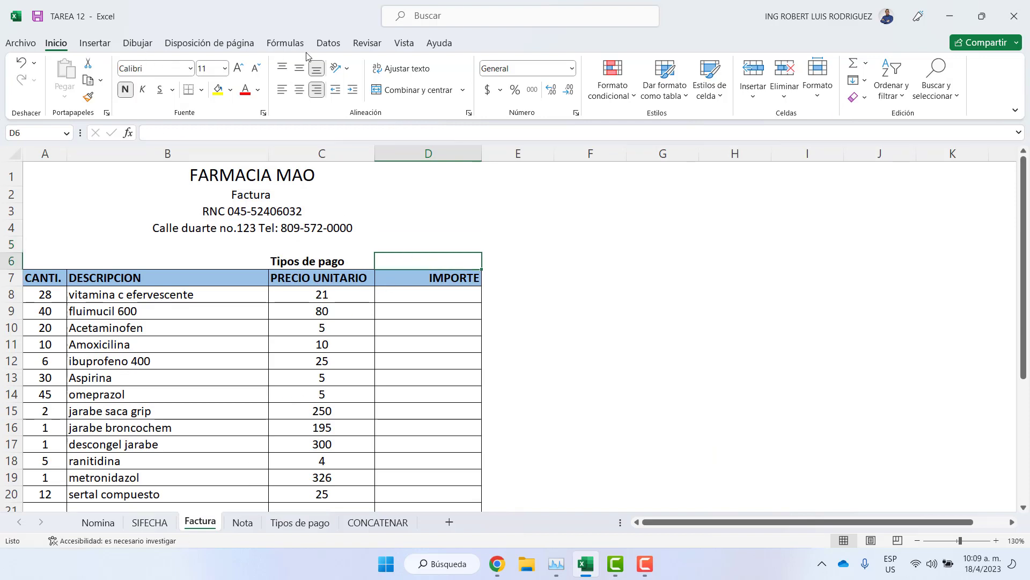
pyautogui.click(329, 44)
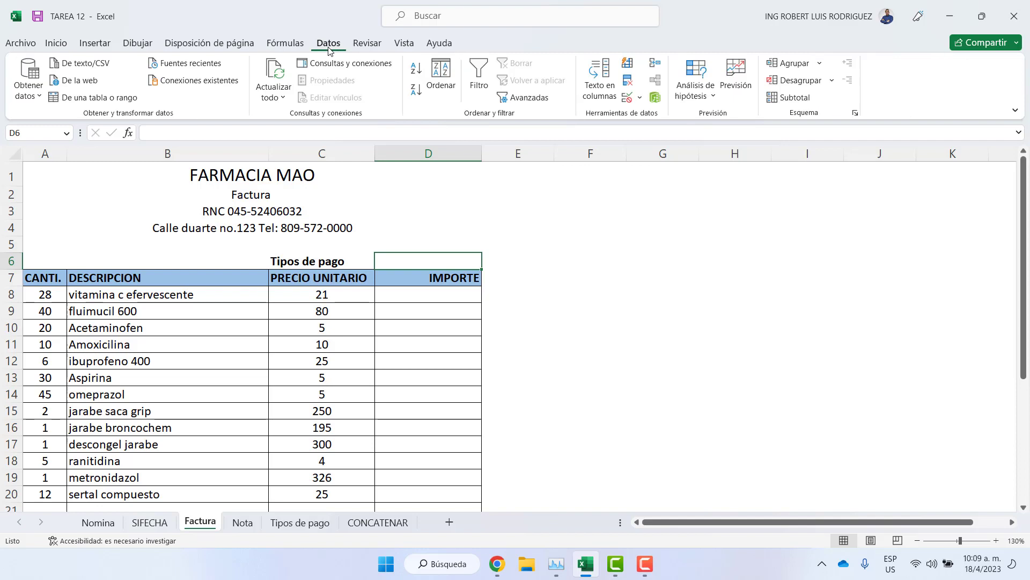
pyautogui.click(626, 102)
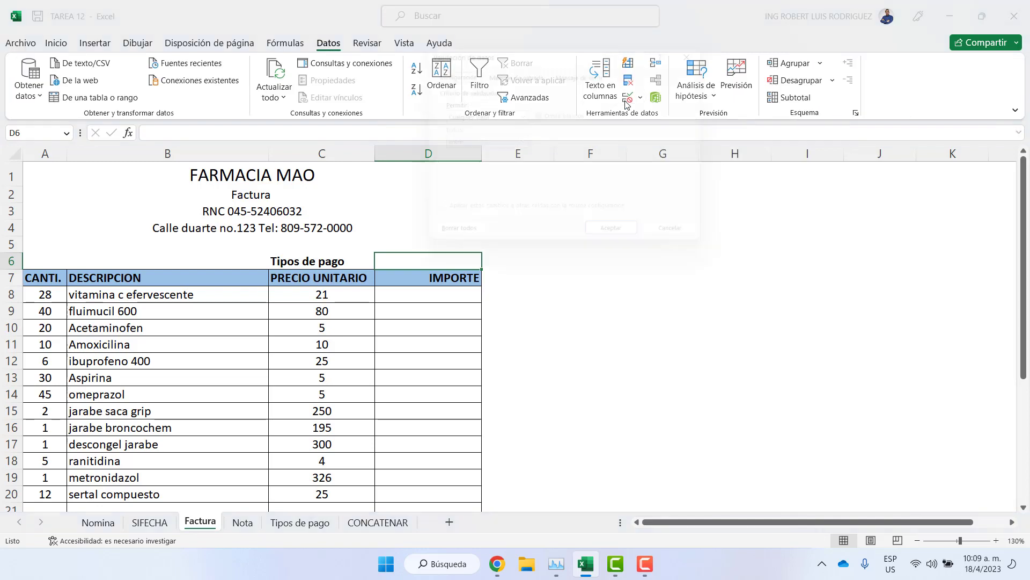
pyautogui.click(478, 119)
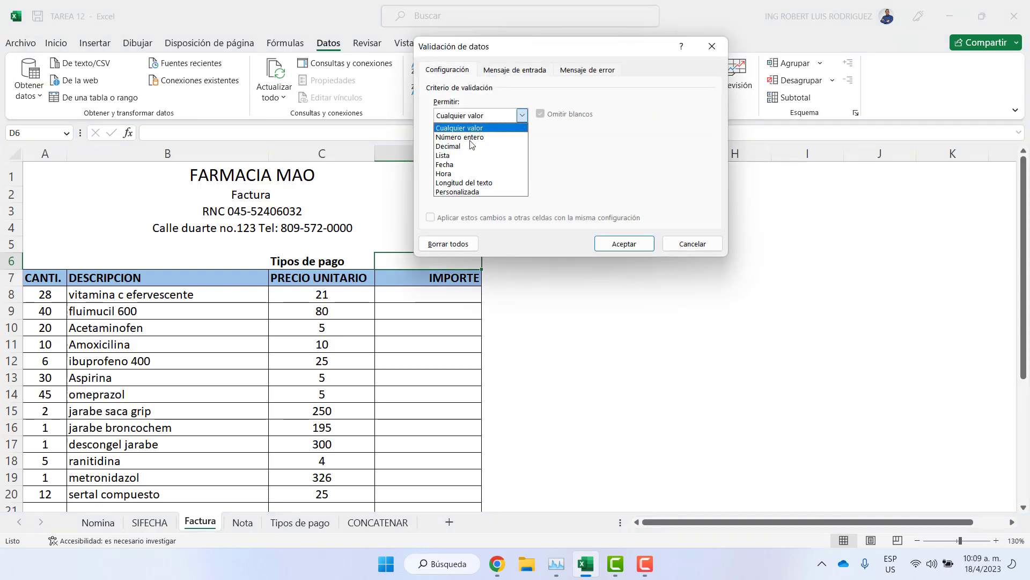
pyautogui.click(454, 154)
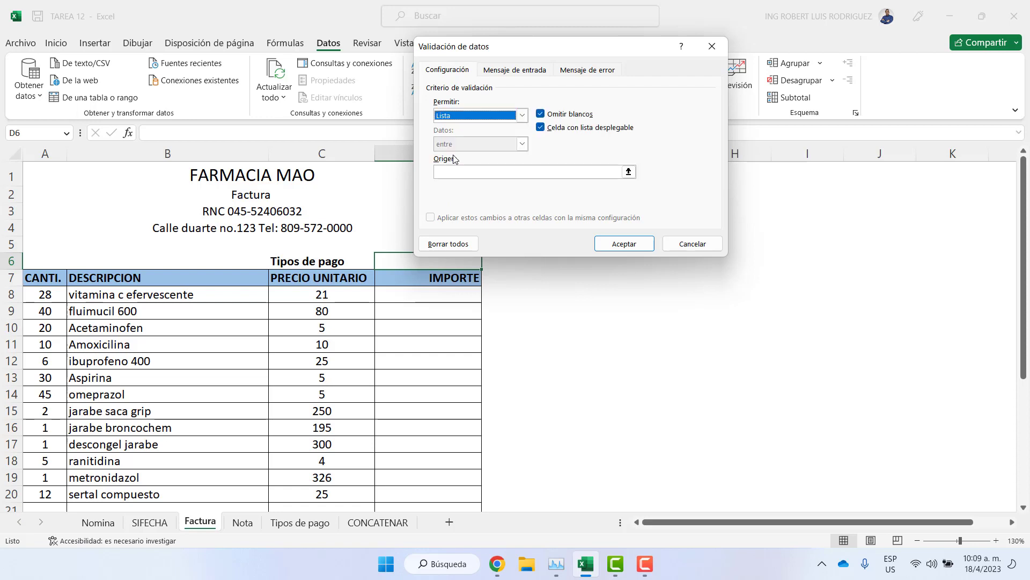
pyautogui.click(629, 171)
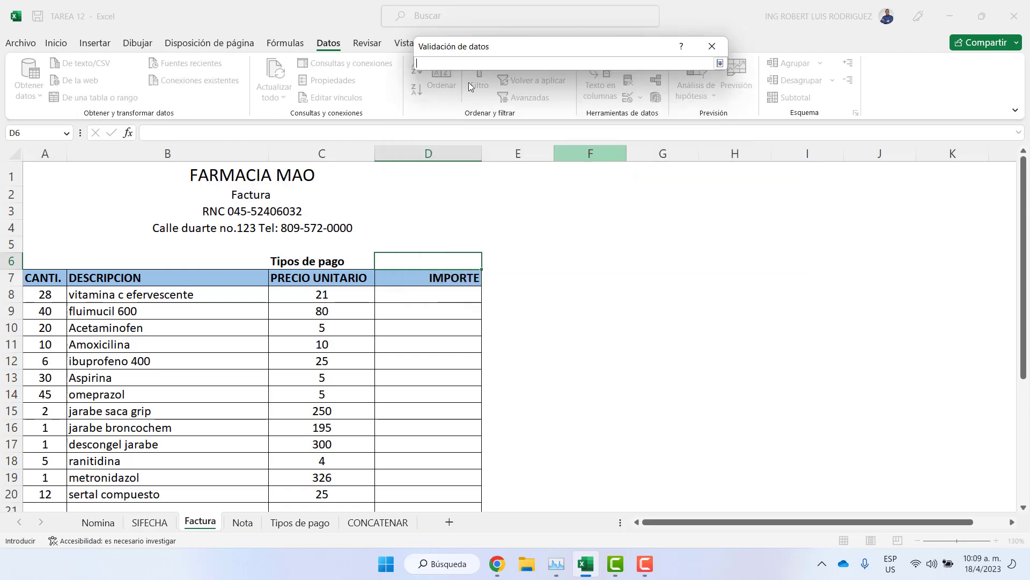
pyautogui.click(308, 525)
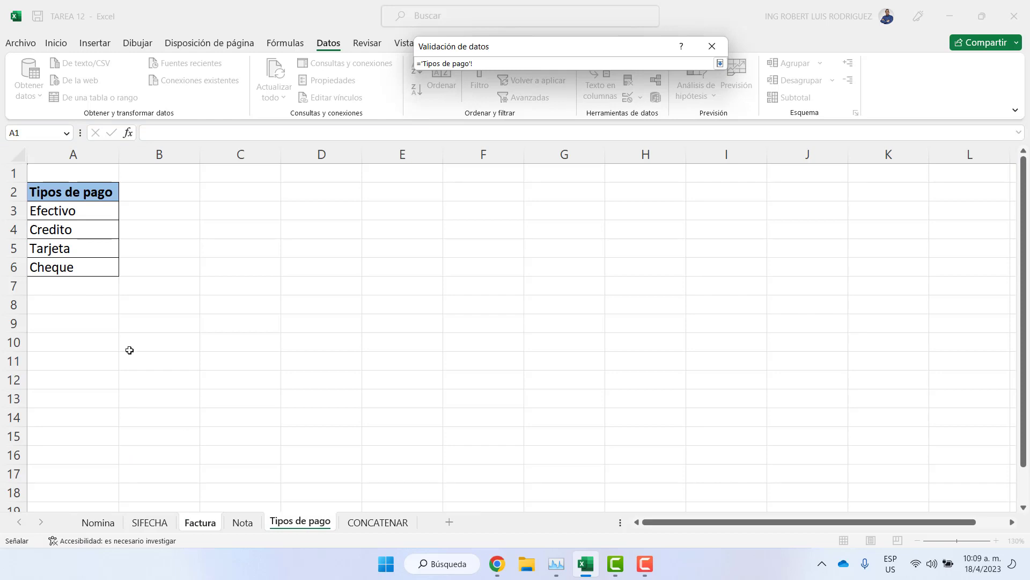
pyautogui.moveTo(36, 210); pyautogui.dragTo(90, 451)
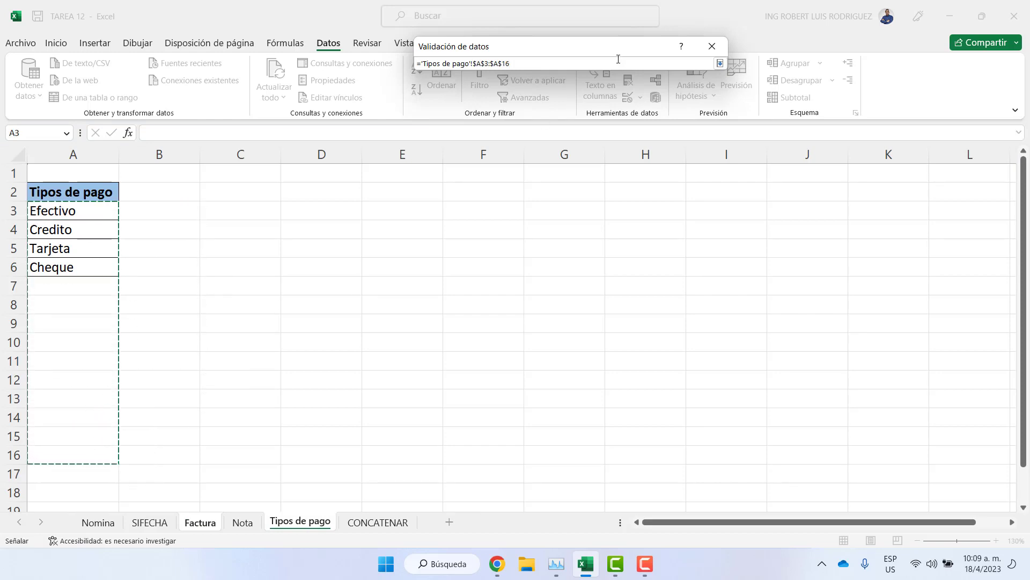
pyautogui.press('Return')
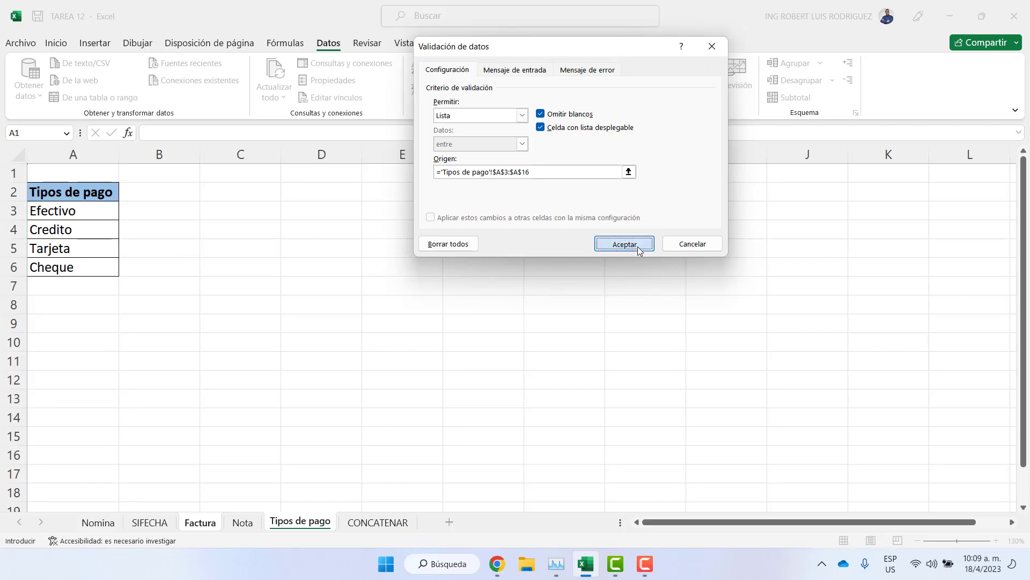
pyautogui.click(624, 244)
pyautogui.click(488, 263)
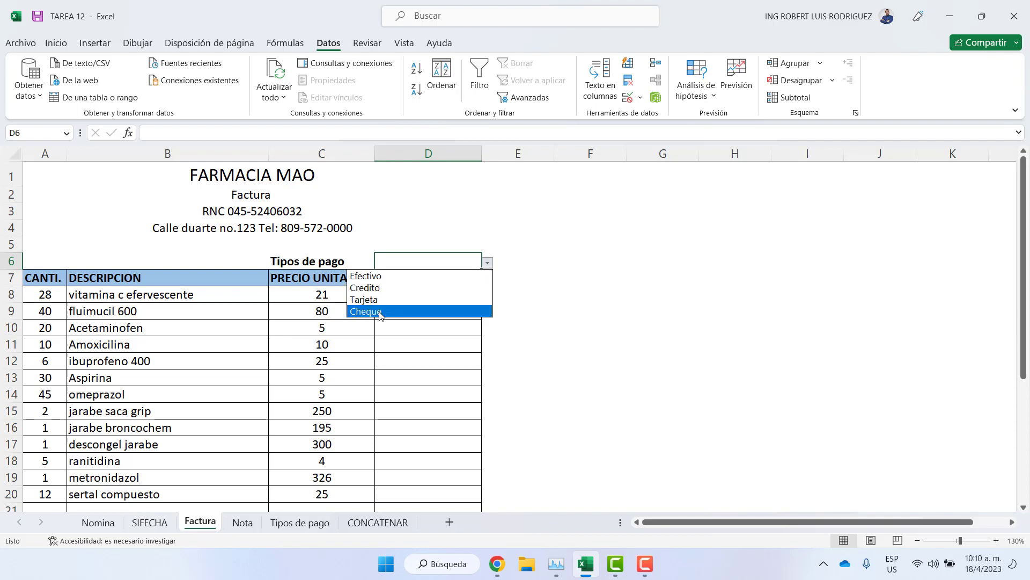
# Enter the test payment type AB in cell A7 of Tipos de pago and check for it in the Factura D6 dropdown
pyautogui.click(300, 522)
pyautogui.click(299, 522)
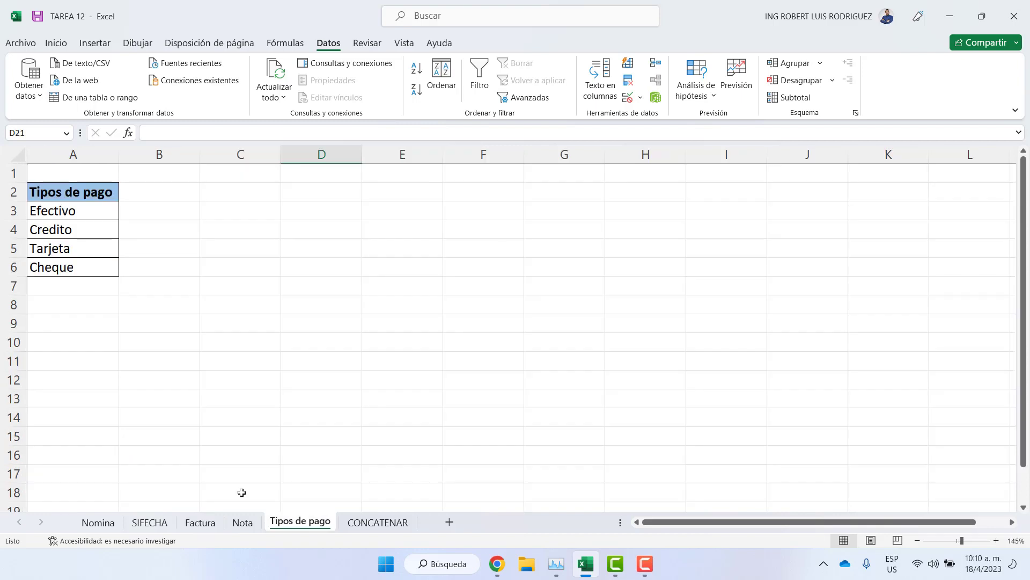
pyautogui.doubleClick(54, 290)
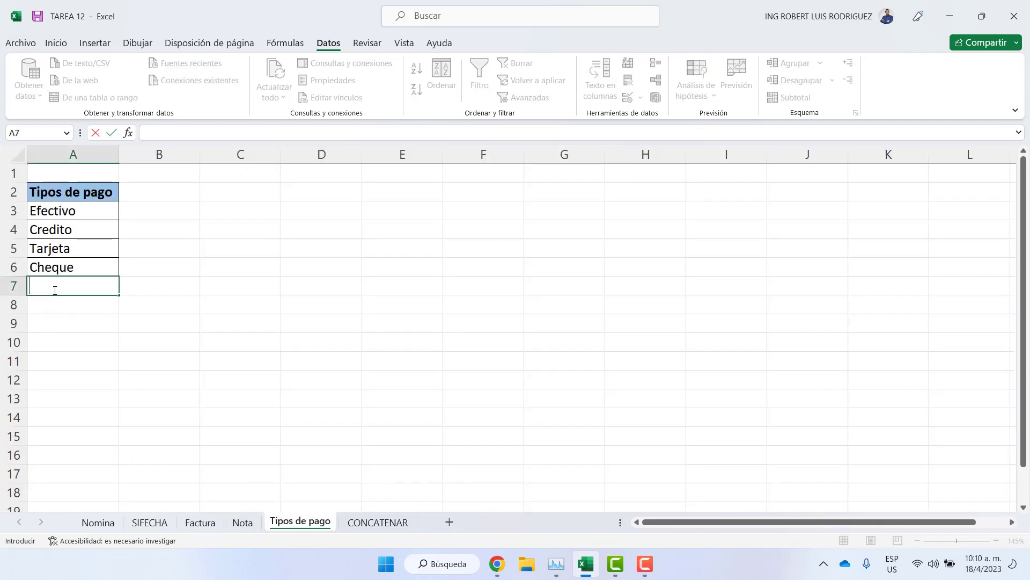
pyautogui.write('AAA')
pyautogui.press('BackSpace')
pyautogui.press('BackSpace')
pyautogui.write('B')
pyautogui.press('Return')
pyautogui.click(195, 524)
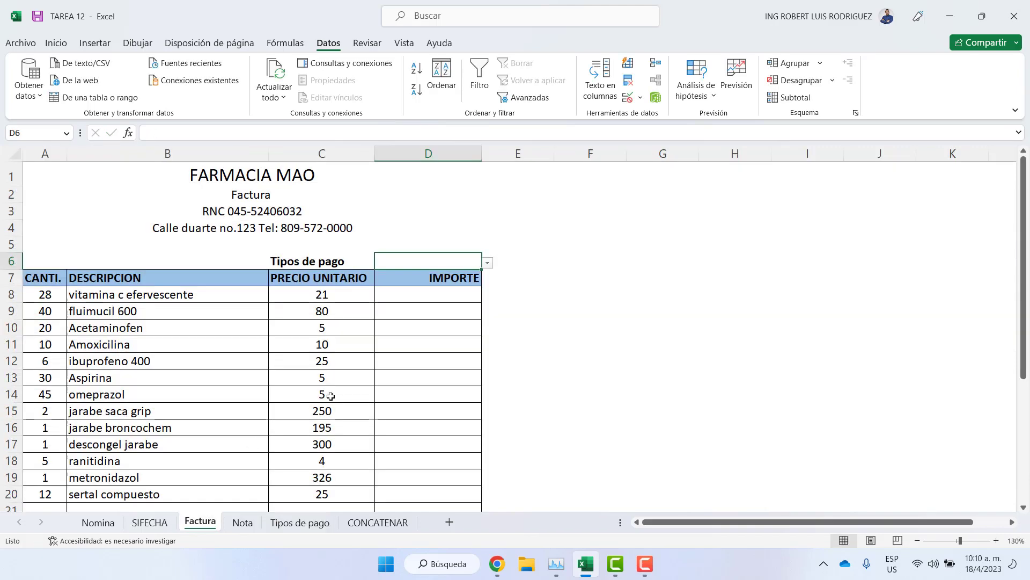
pyautogui.click(487, 262)
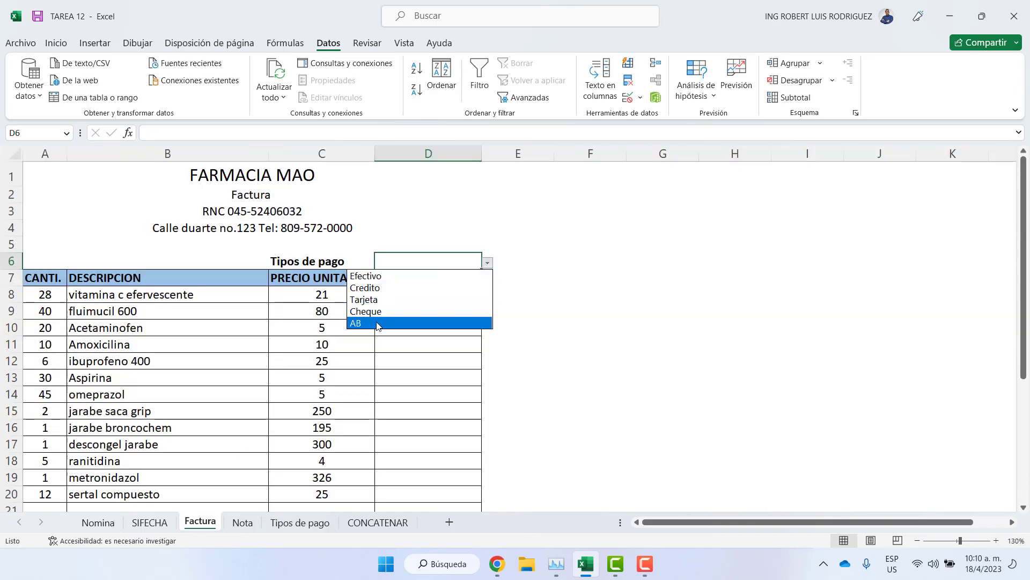
# Delete the test entry AB from cell A7 on the Tipos de pago sheet
pyautogui.click(297, 524)
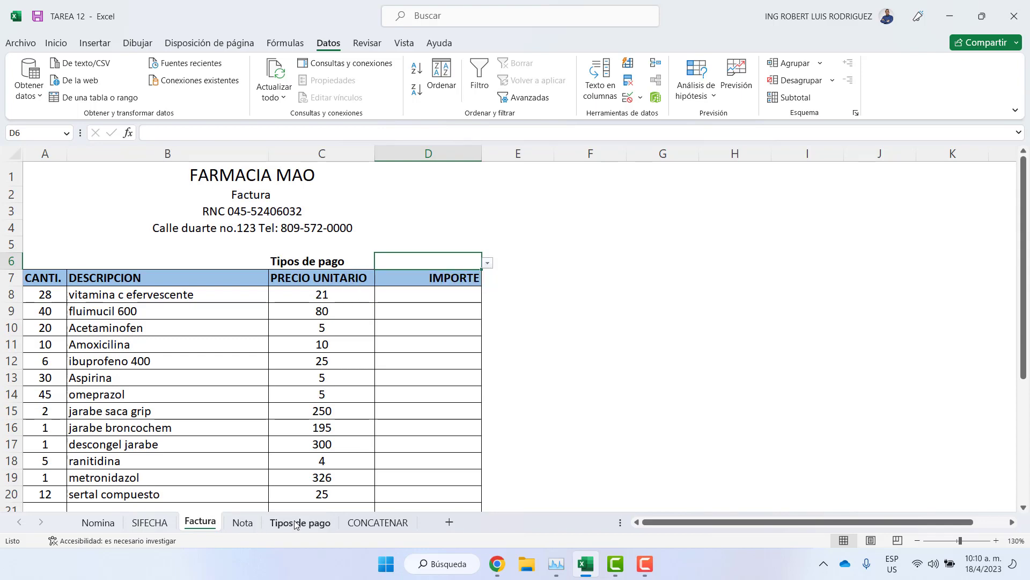
pyautogui.click(296, 524)
pyautogui.click(81, 290)
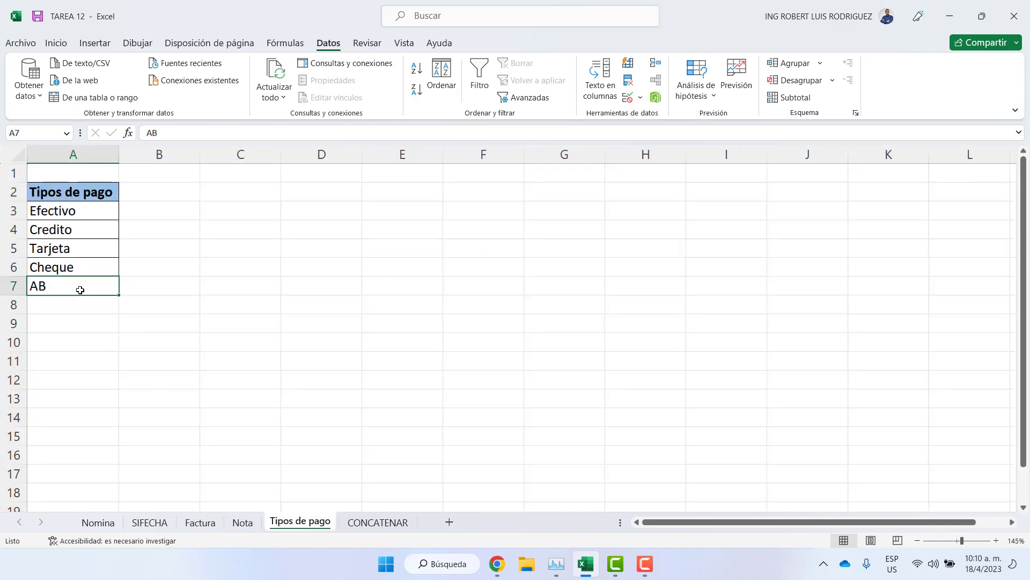
pyautogui.press('Delete')
# Choose Credito as the payment type in cell D6 of the Factura sheet
pyautogui.click(200, 523)
pyautogui.click(487, 263)
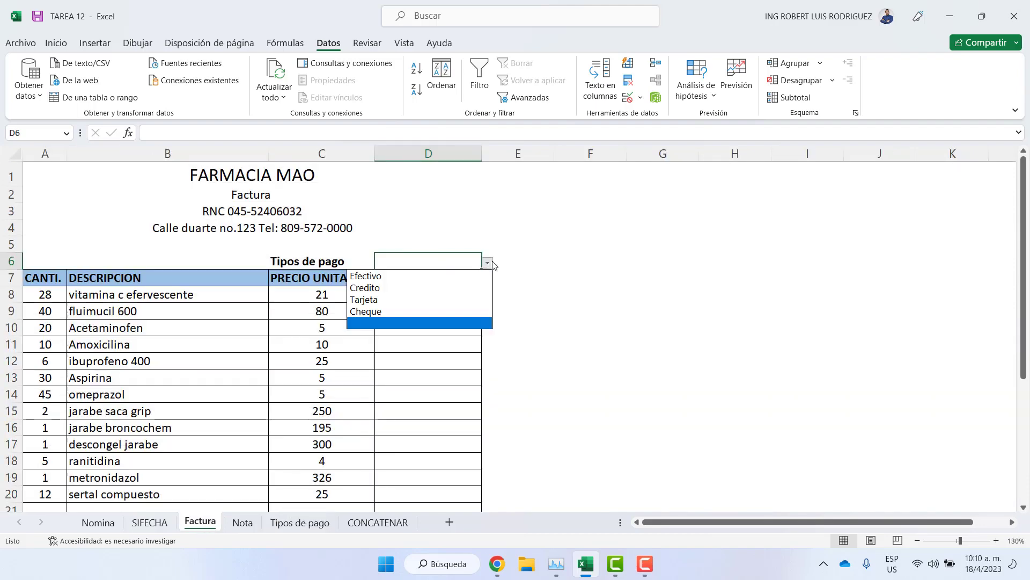
pyautogui.click(418, 293)
pyautogui.click(558, 297)
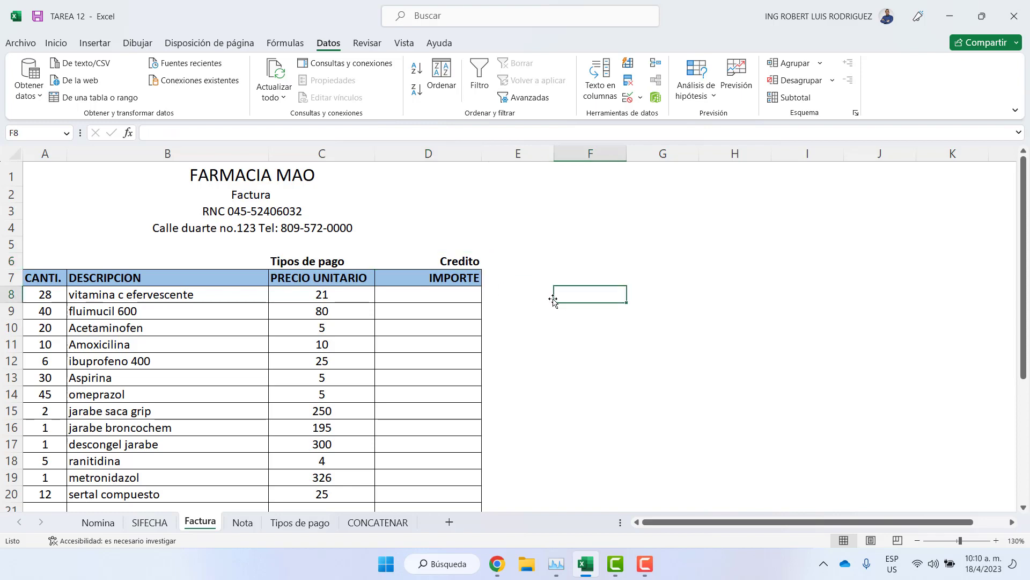
pyautogui.click(433, 294)
pyautogui.scroll(-4, 247, 387)
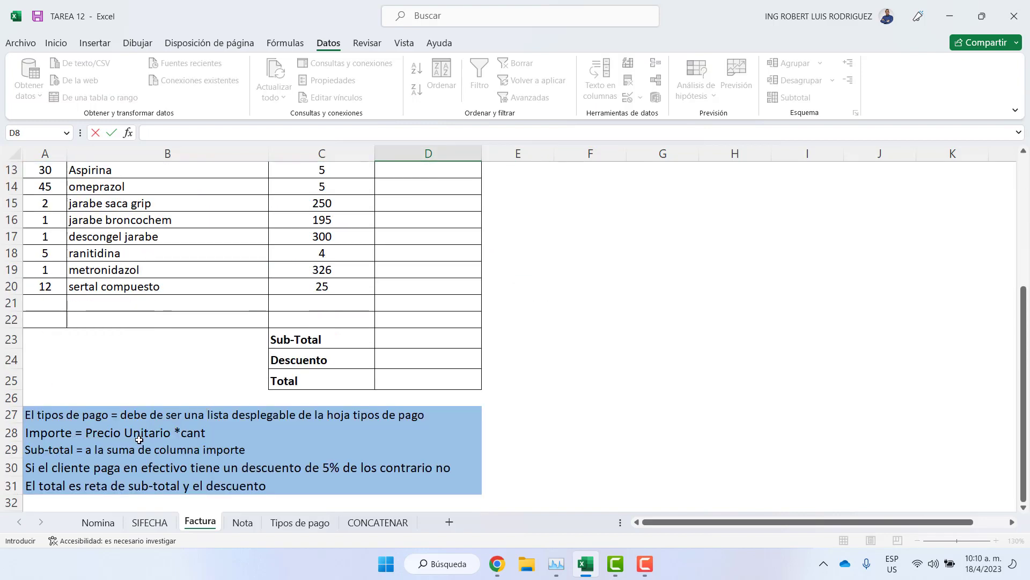
pyautogui.scroll(1, 322, 432)
pyautogui.scroll(2, 322, 432)
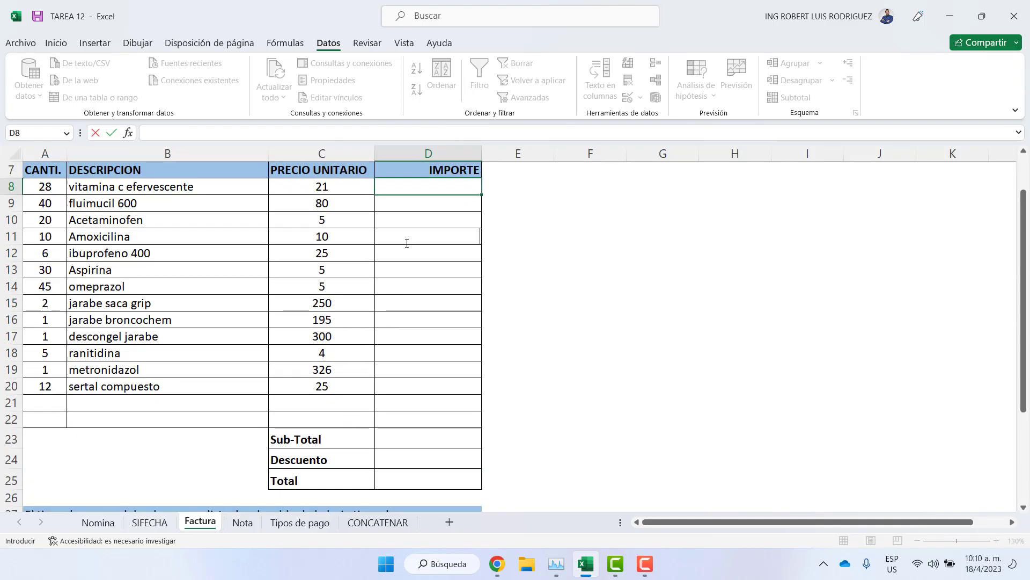
pyautogui.write('=')
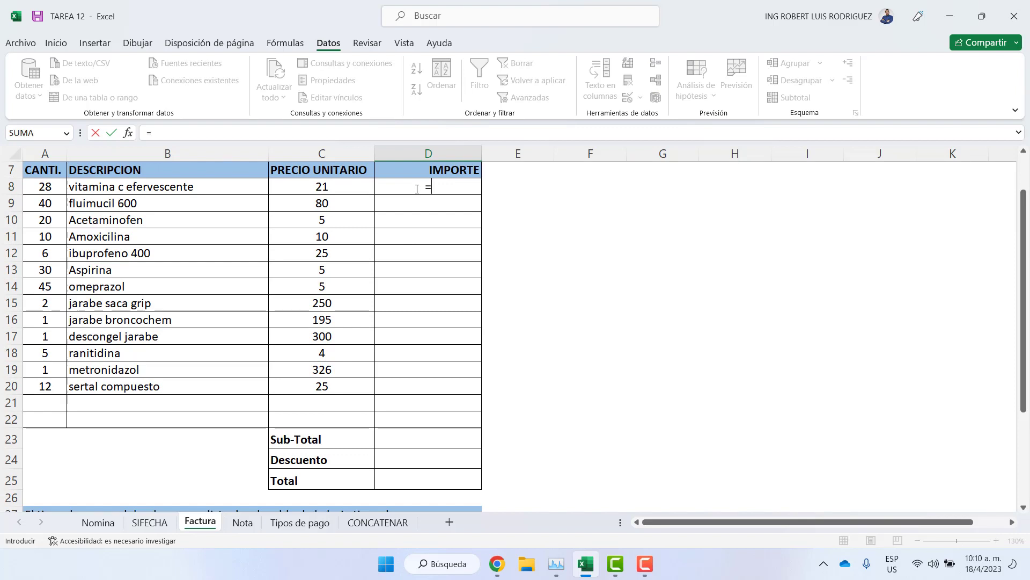
pyautogui.click(324, 183)
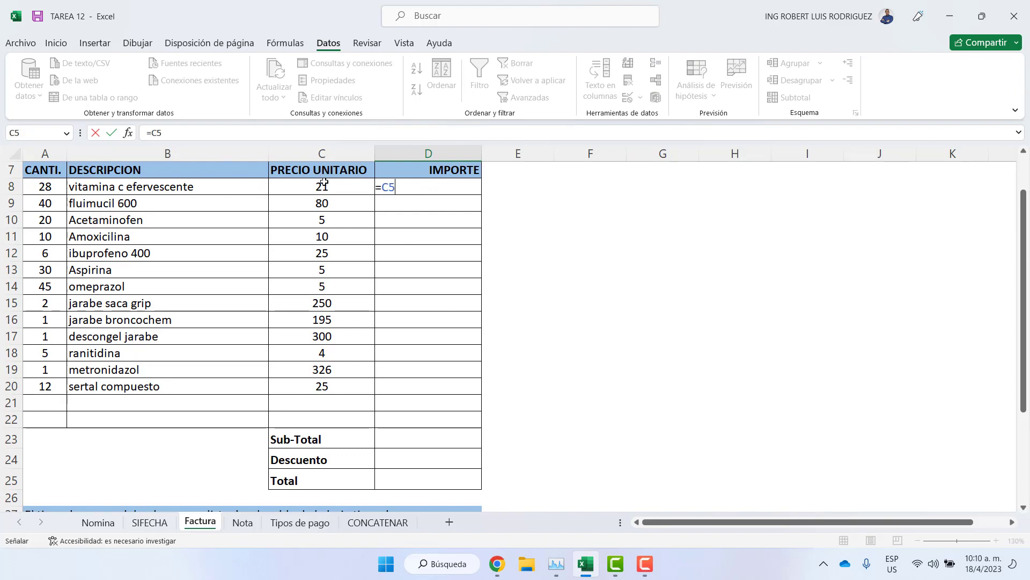
pyautogui.write('*')
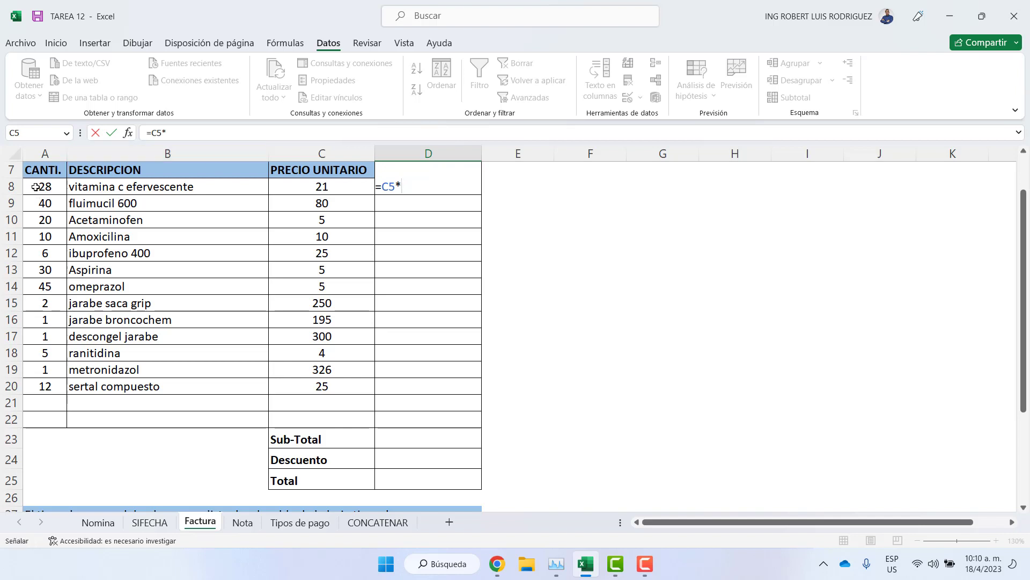
pyautogui.click(35, 186)
pyautogui.press('Escape')
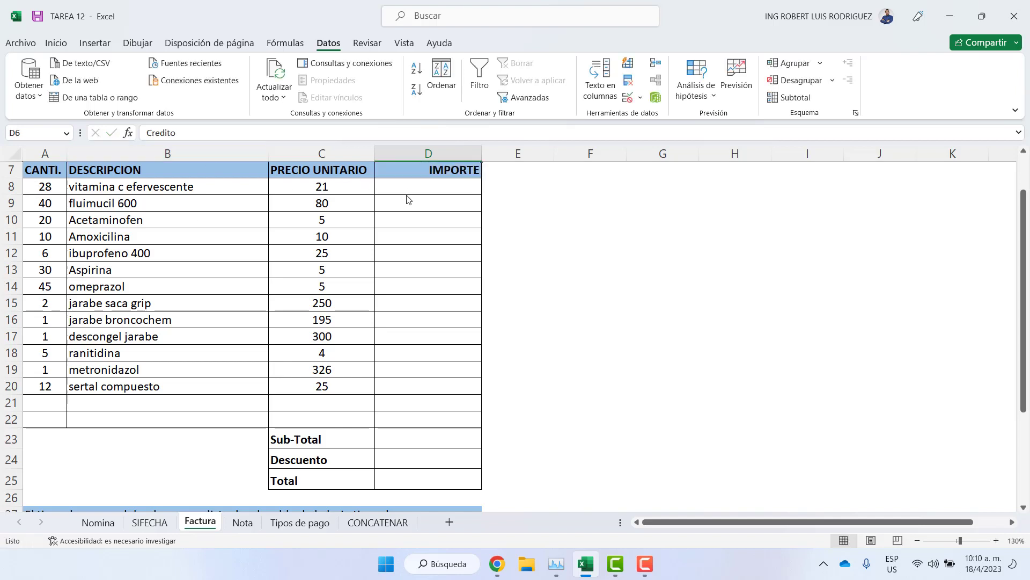
pyautogui.press('Up')
pyautogui.scroll(2, 421, 209)
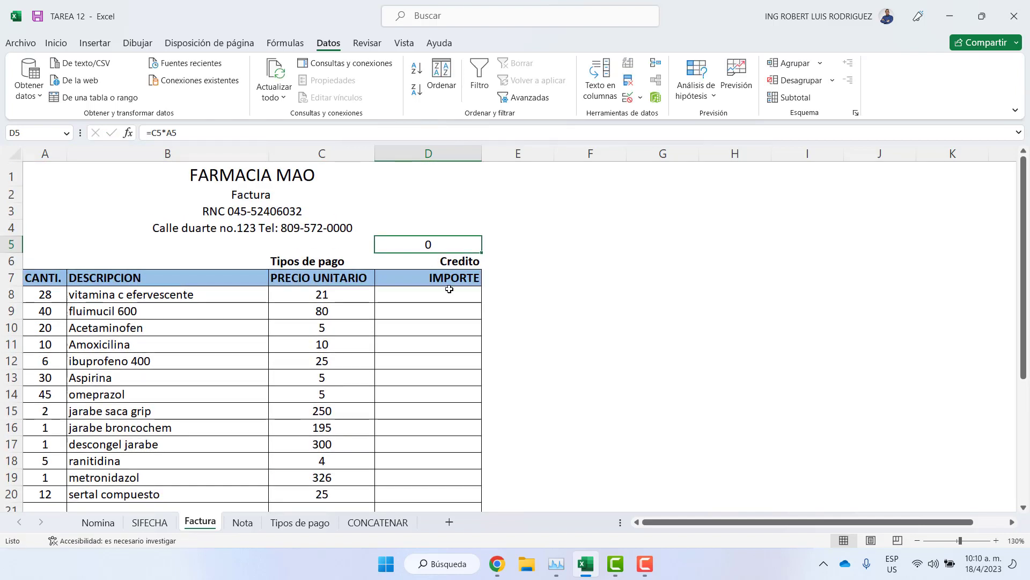
pyautogui.press('Delete')
# Calculate the IMPORTE of vitamina c efervescente by entering =C8*A8 in cell D8
pyautogui.click(433, 301)
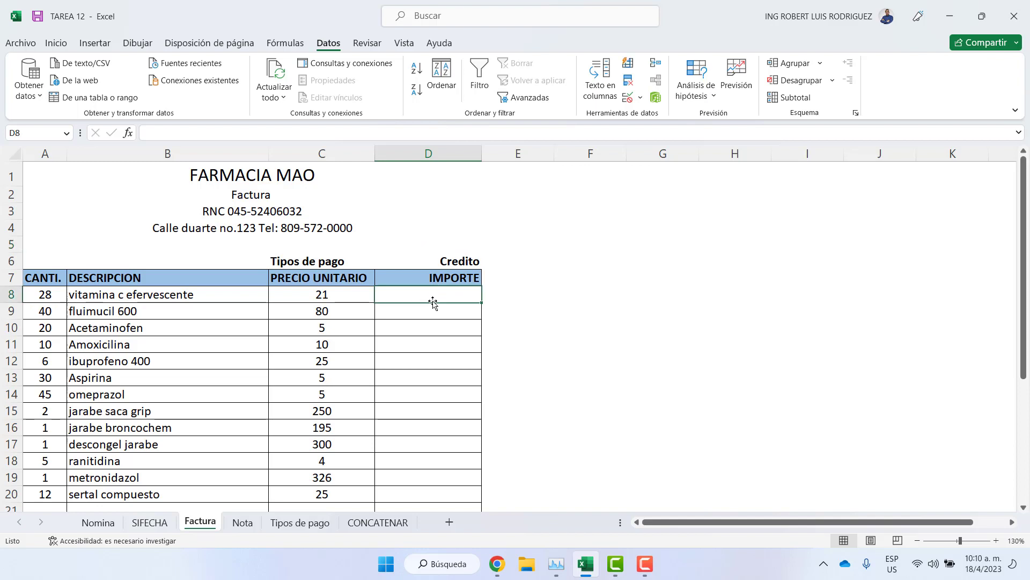
pyautogui.doubleClick(430, 299)
pyautogui.write('=')
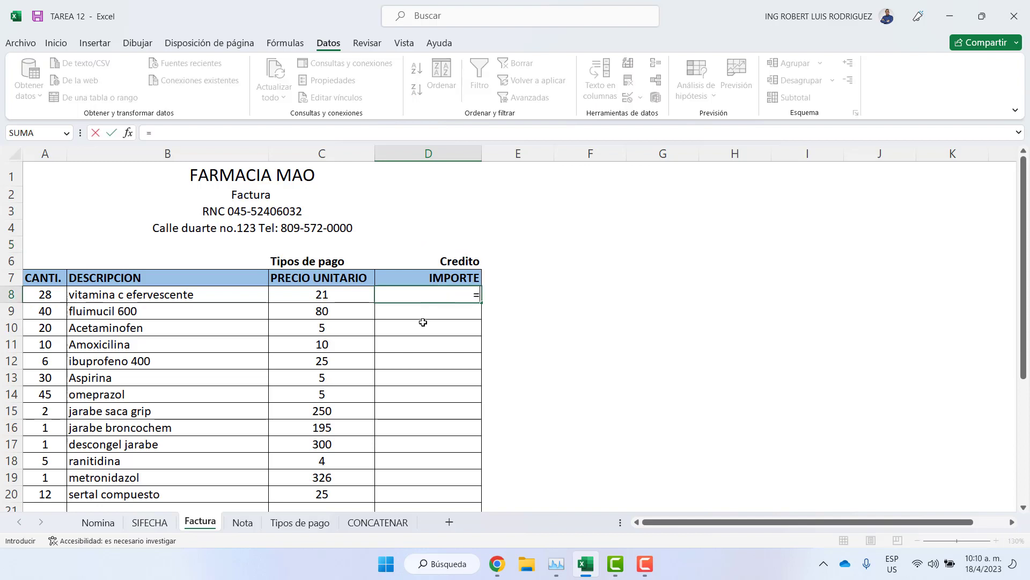
pyautogui.click(306, 294)
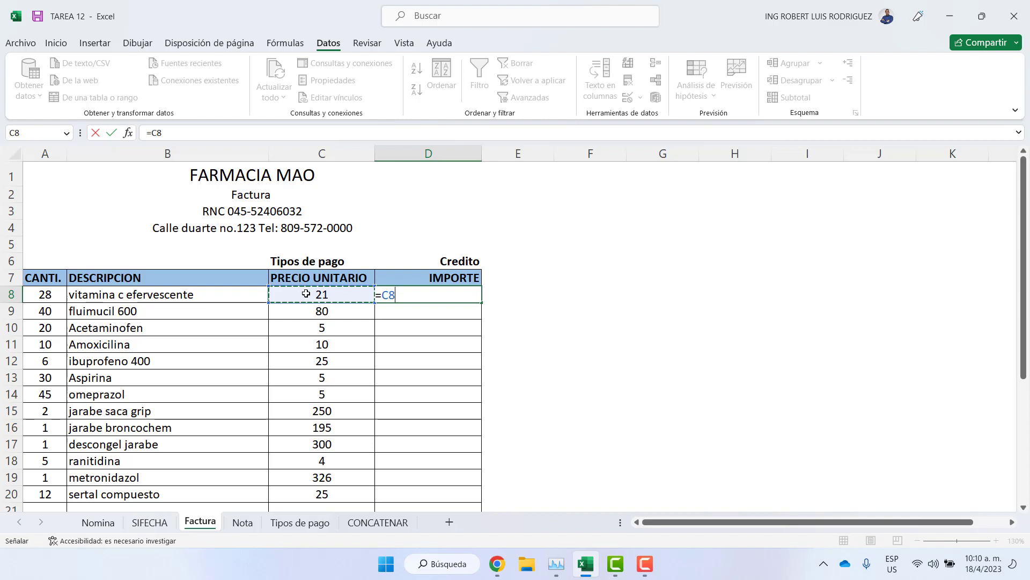
pyautogui.write('*')
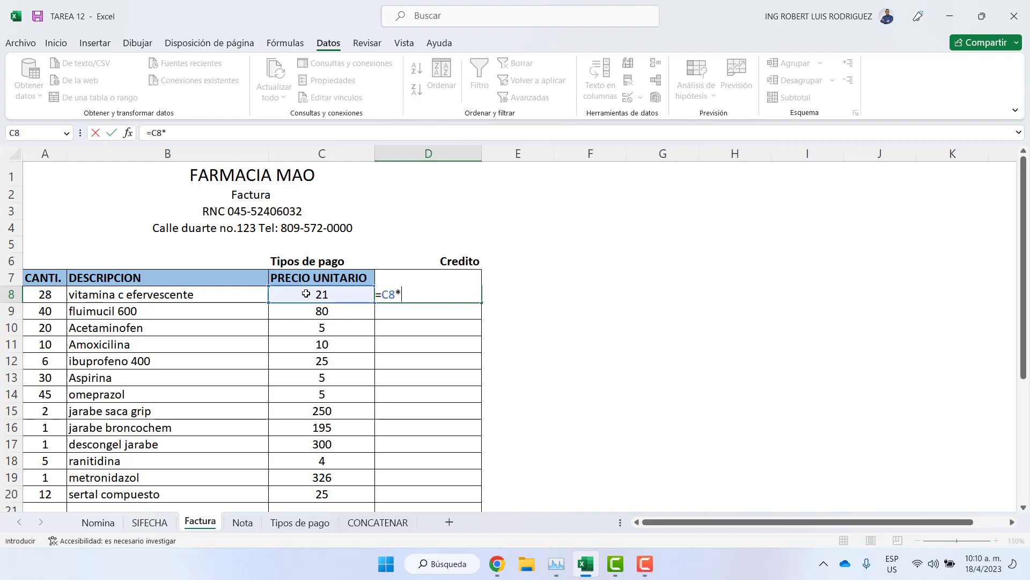
pyautogui.click(50, 296)
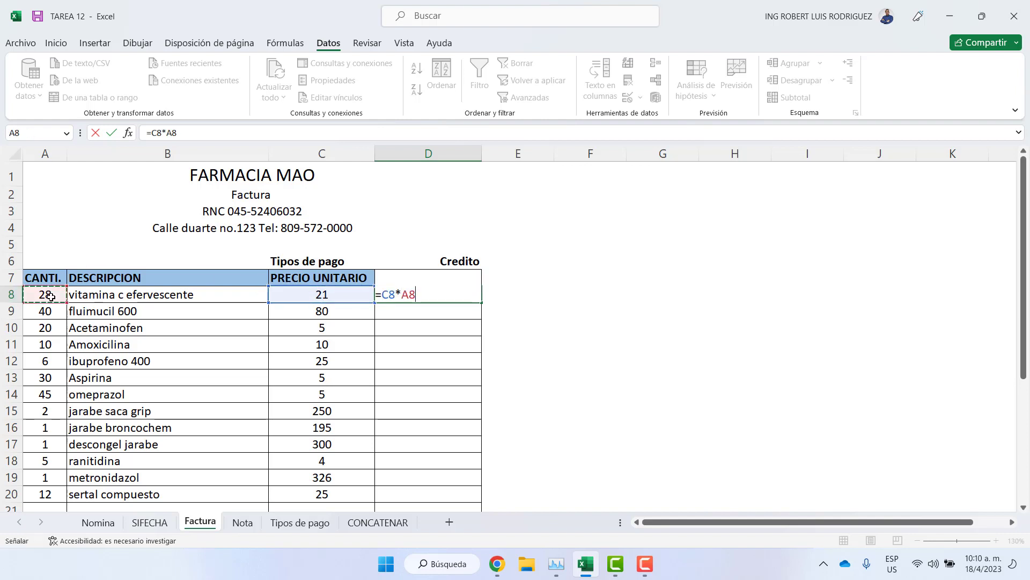
pyautogui.press('Return')
# Fill the IMPORTE formula from D8 down to D20 and check the quantity and unit price it multiplies in row 8
pyautogui.click(408, 299)
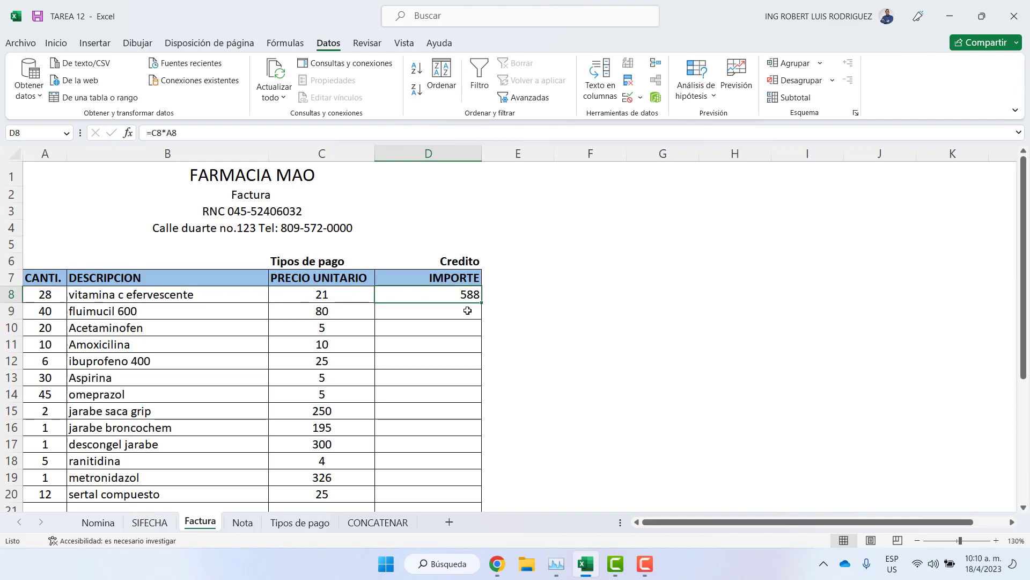
pyautogui.moveTo(481, 303); pyautogui.dragTo(481, 500)
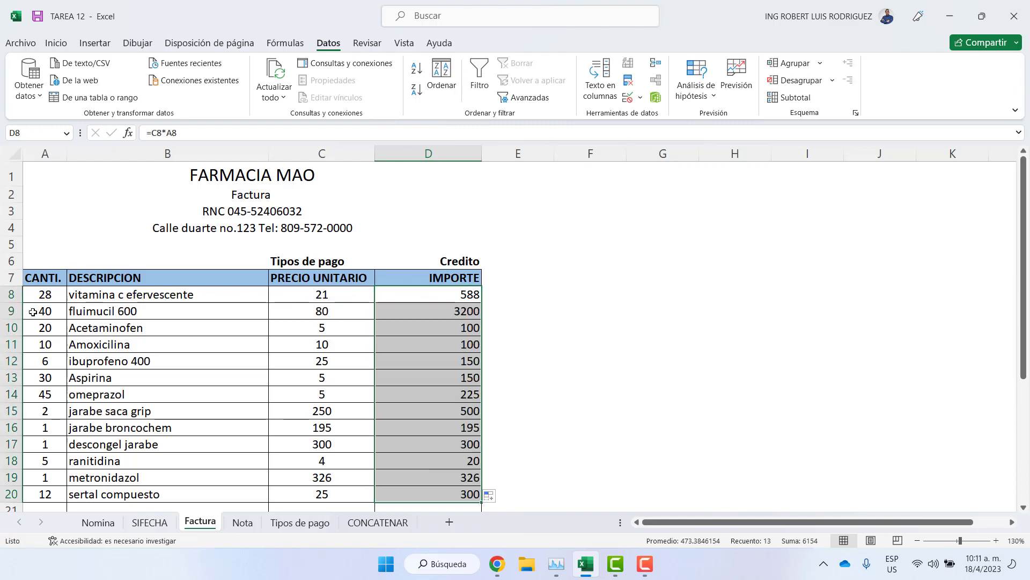
pyautogui.click(47, 295)
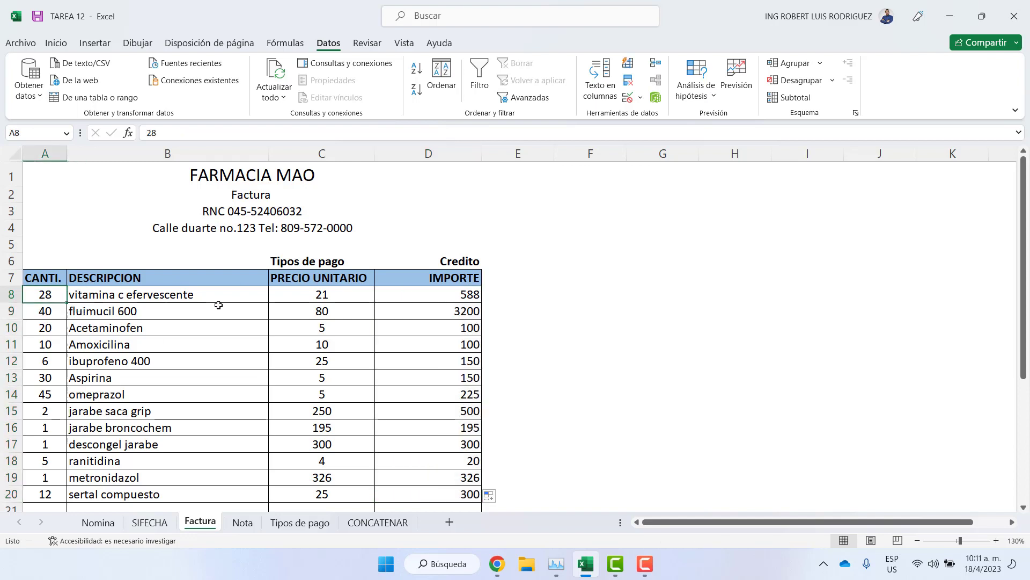
pyautogui.click(321, 295)
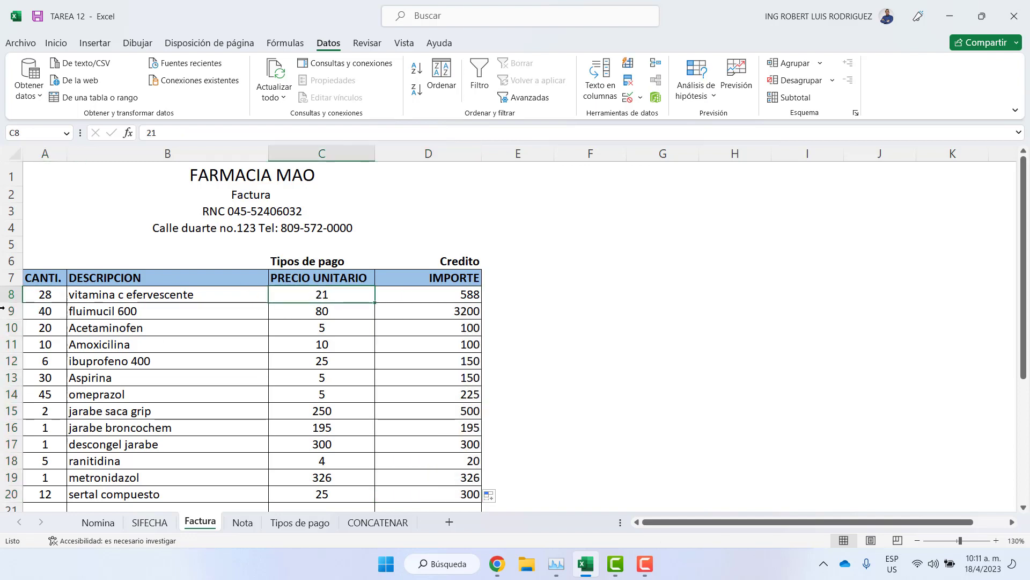
# Check the quantity and unit price of fluimucil 600 in row 9
pyautogui.click(45, 313)
pyautogui.click(289, 314)
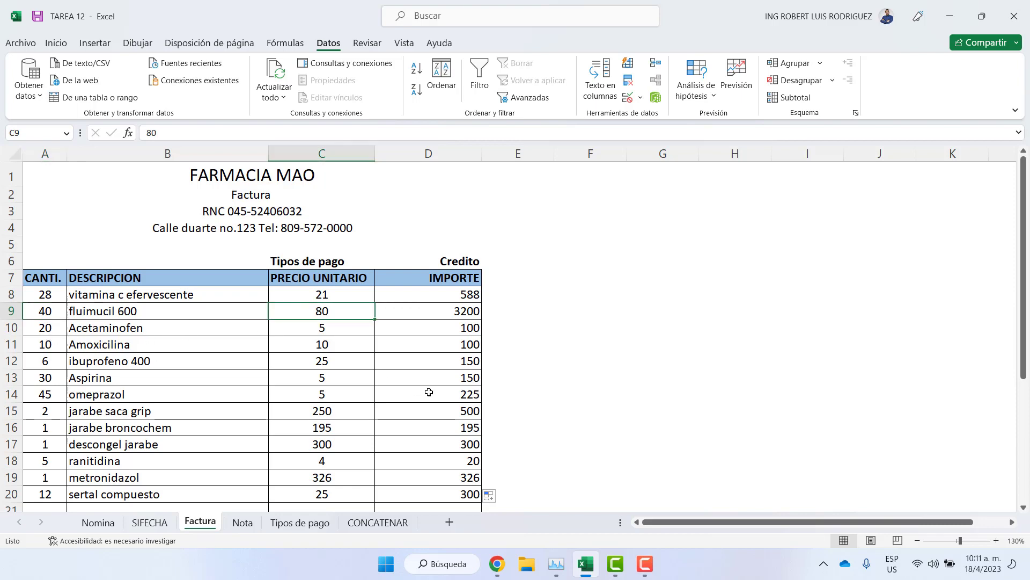
# Calculate the Sub-Total by entering =SUMA(D8:D20) in cell D23 of the Factura sheet
pyautogui.scroll(-2, 427, 393)
pyautogui.scroll(-1, 426, 394)
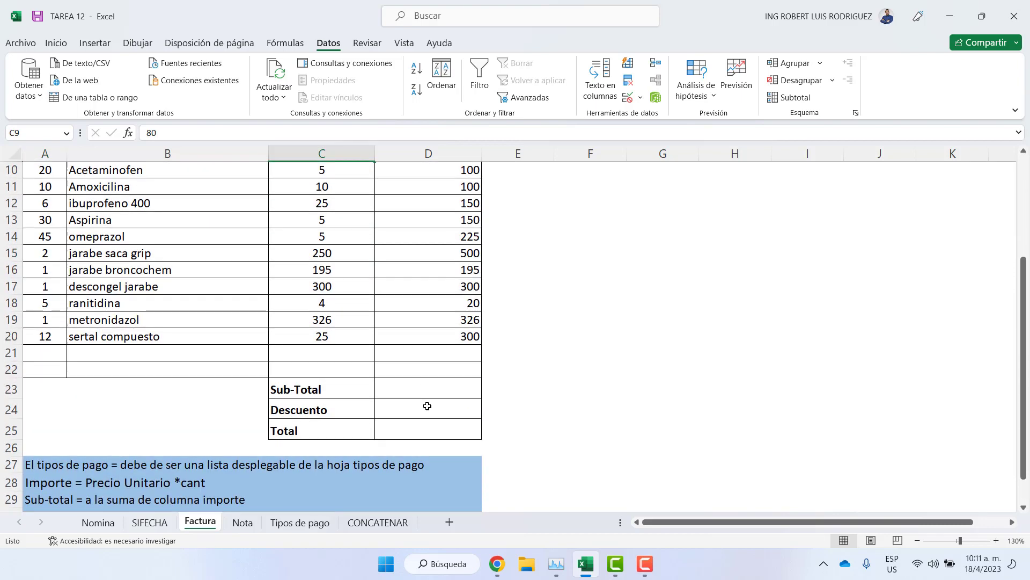
pyautogui.click(942, 527)
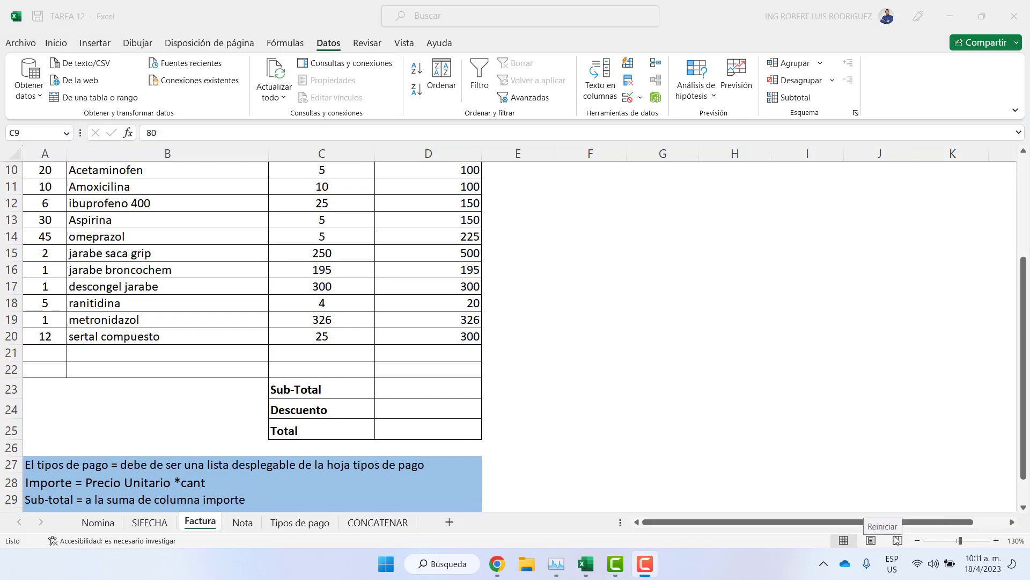
pyautogui.doubleClick(419, 385)
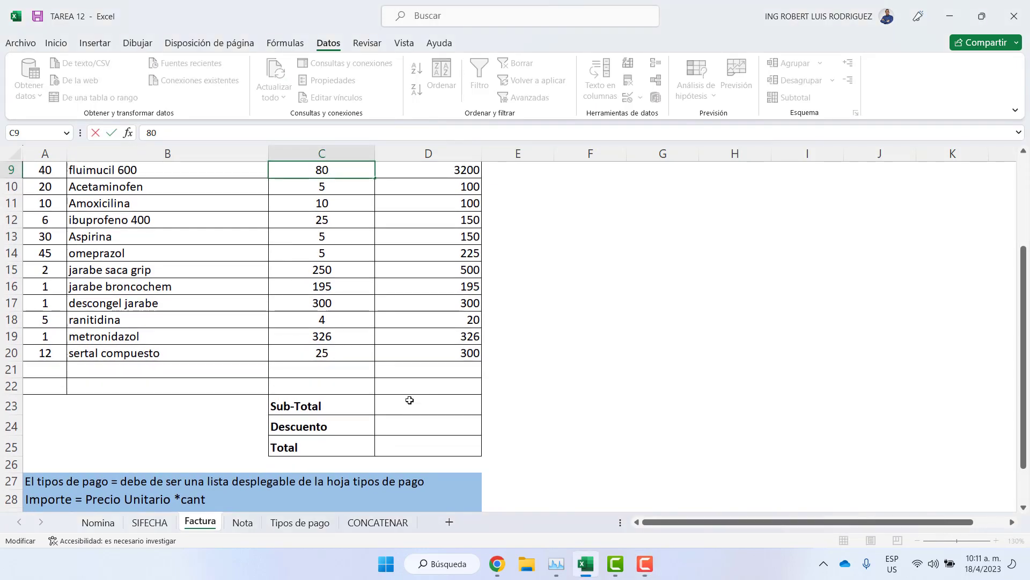
pyautogui.doubleClick(410, 401)
pyautogui.write('=')
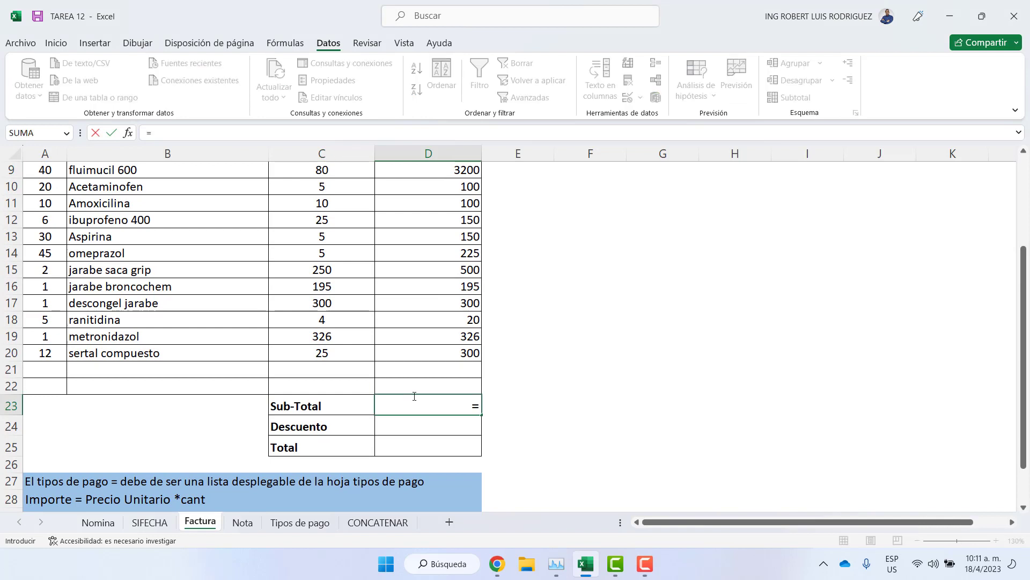
pyautogui.write('sum')
pyautogui.press('Tab')
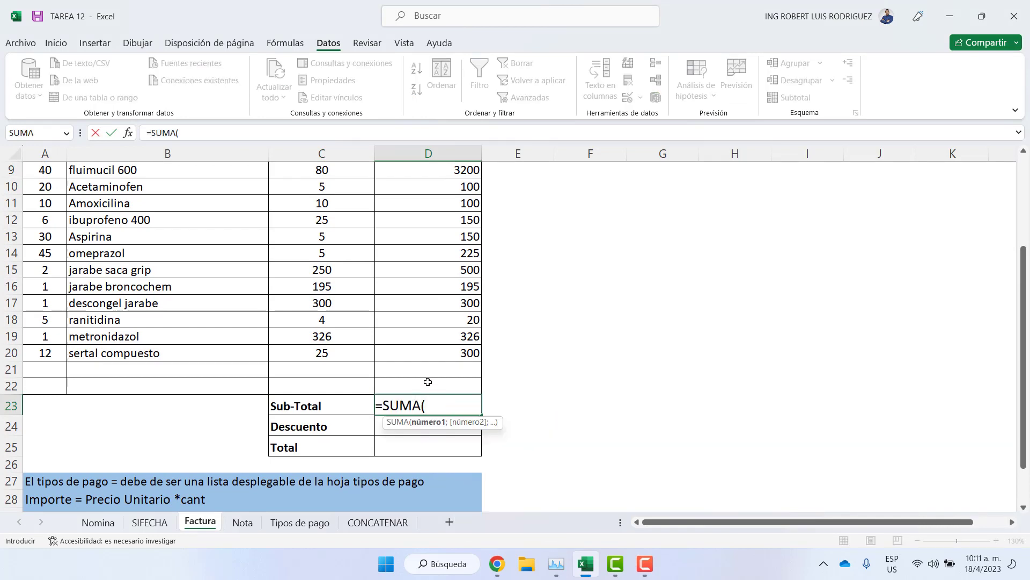
pyautogui.moveTo(437, 354); pyautogui.dragTo(411, 205)
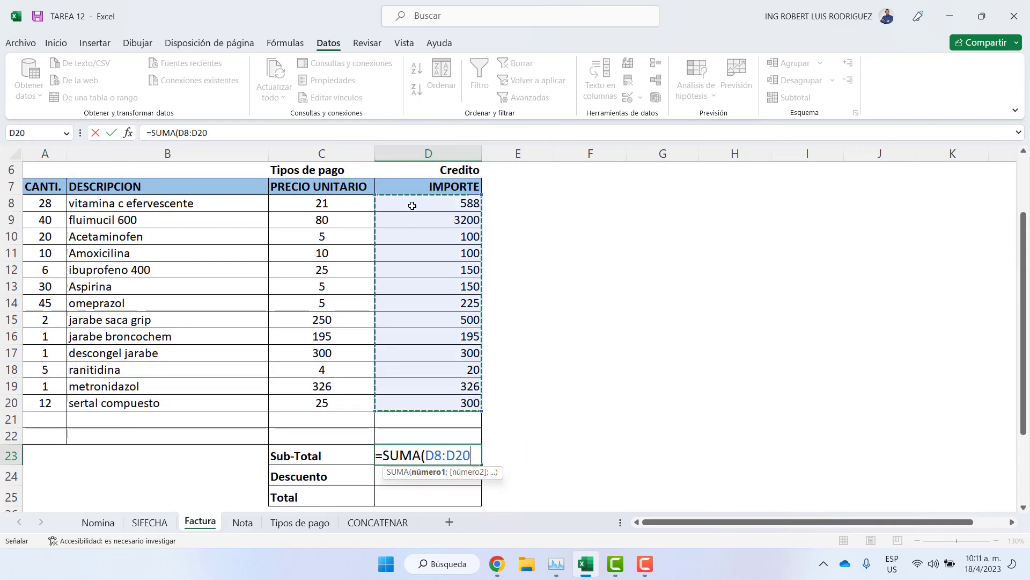
pyautogui.press('Return')
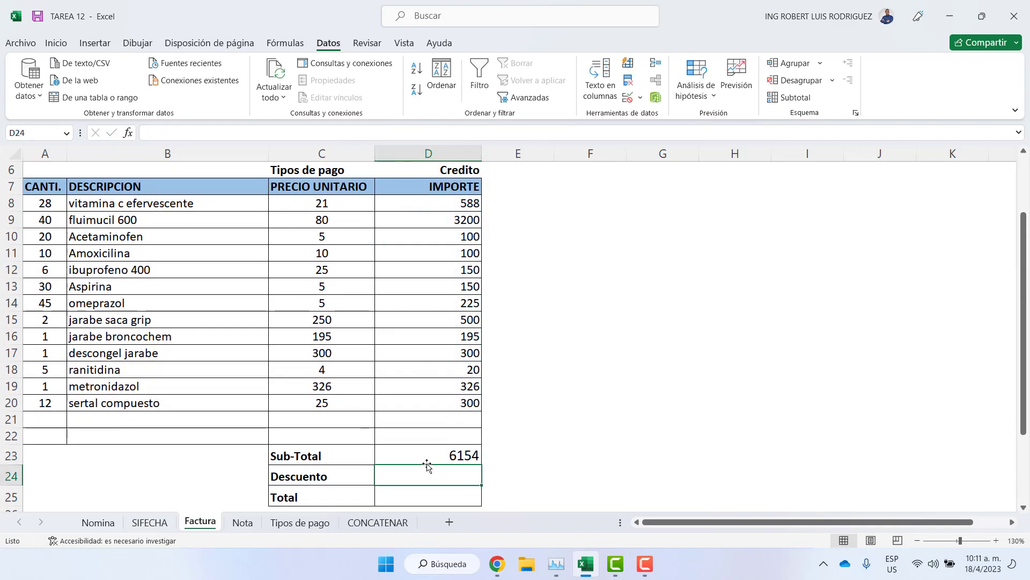
pyautogui.scroll(-4, 396, 466)
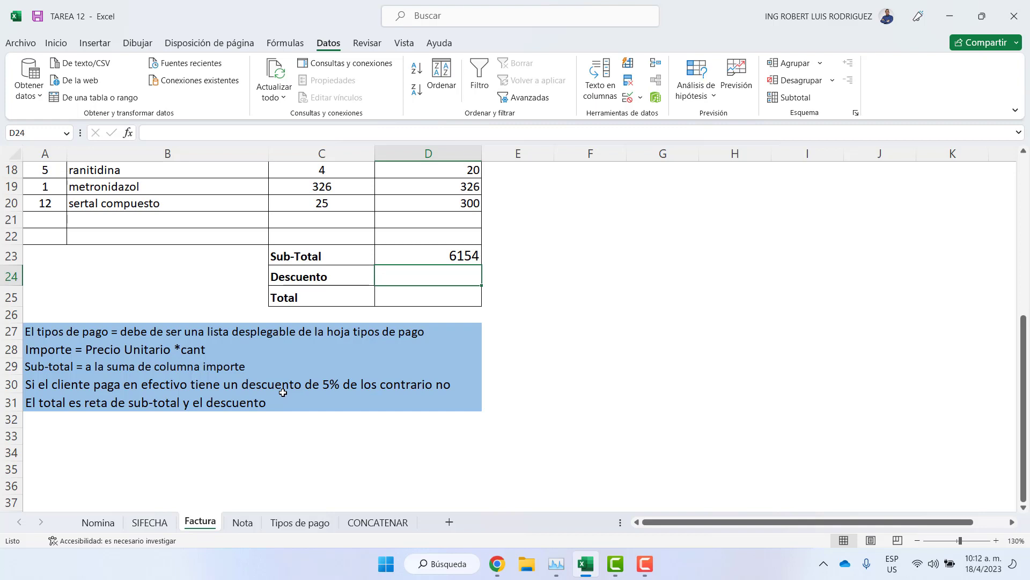
pyautogui.write('=')
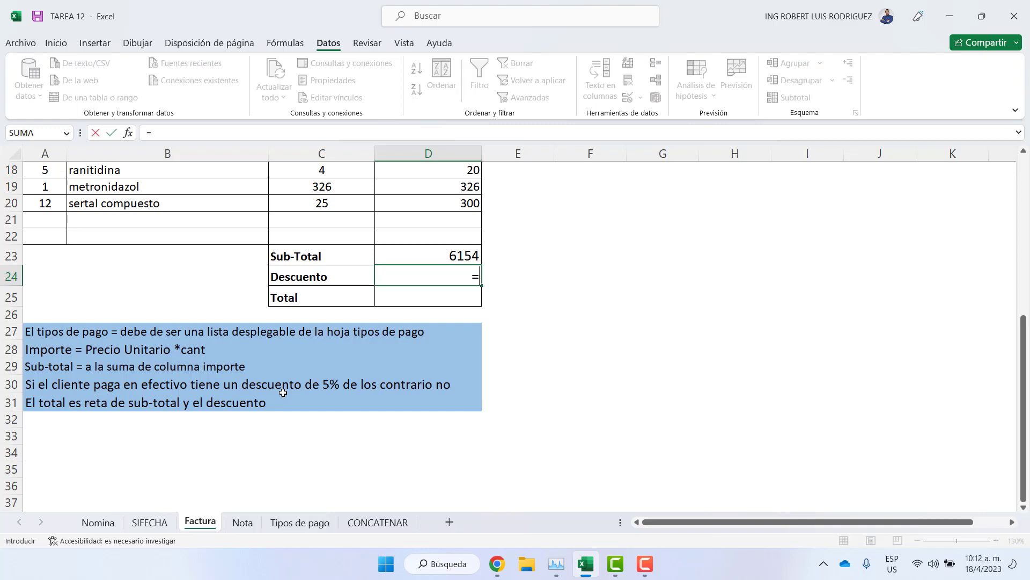
pyautogui.press('BackSpace')
pyautogui.click(666, 369)
pyautogui.click(447, 273)
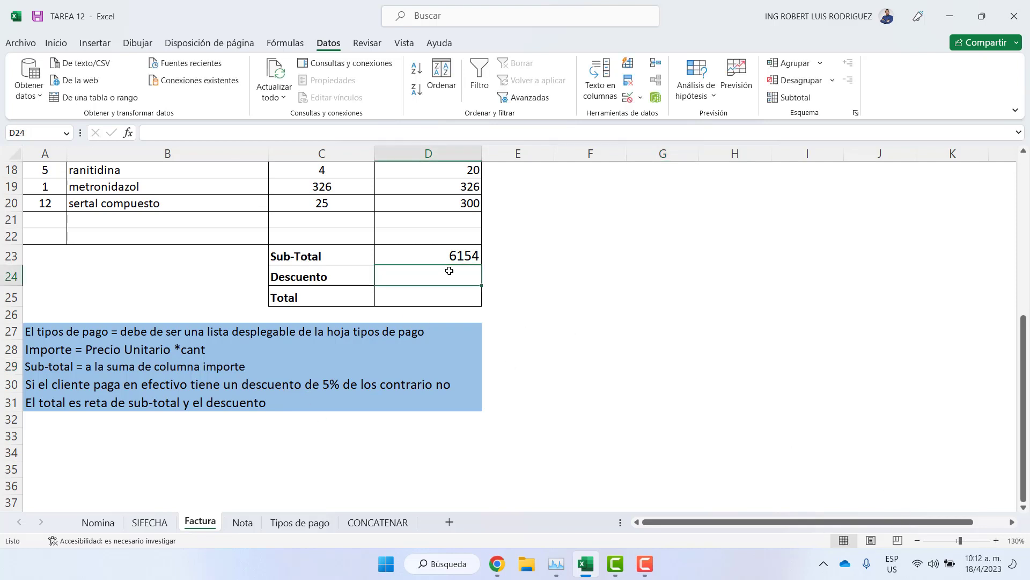
# Turn on text wrapping for the Descuento cell D24 and begin its SI formula with the condition D6="Efectivo"
pyautogui.click(56, 43)
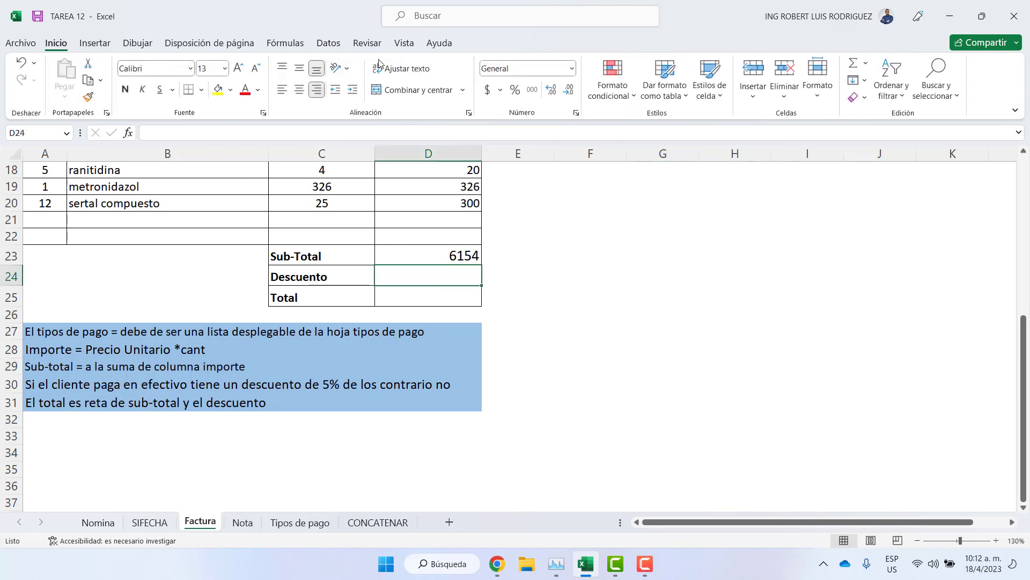
pyautogui.click(397, 70)
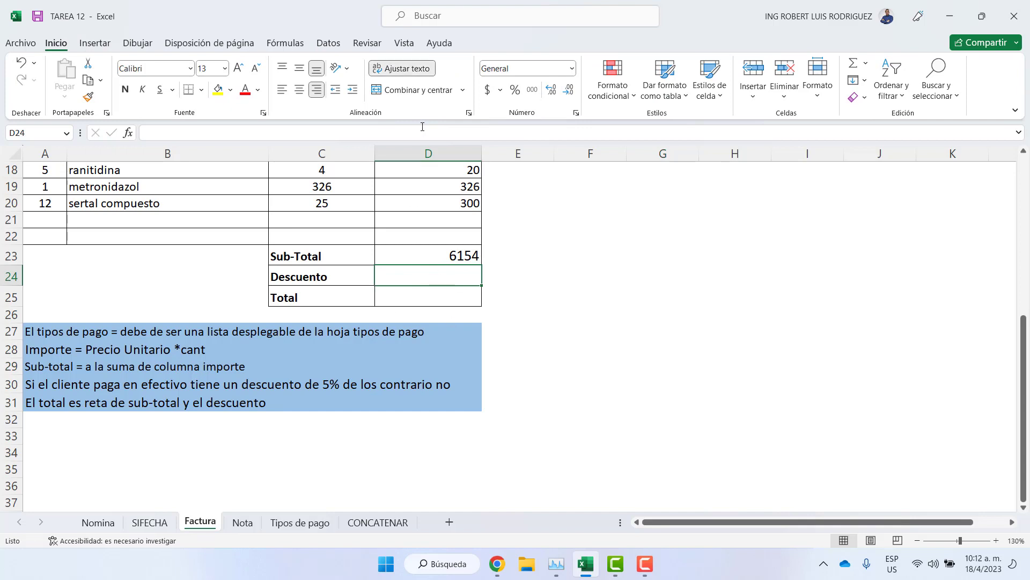
pyautogui.doubleClick(440, 273)
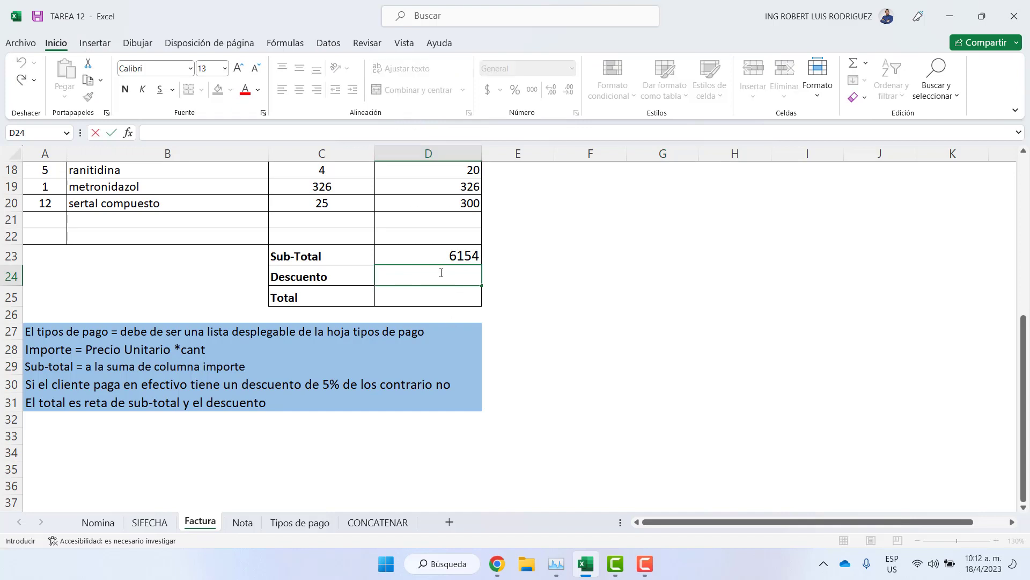
pyautogui.write('=si')
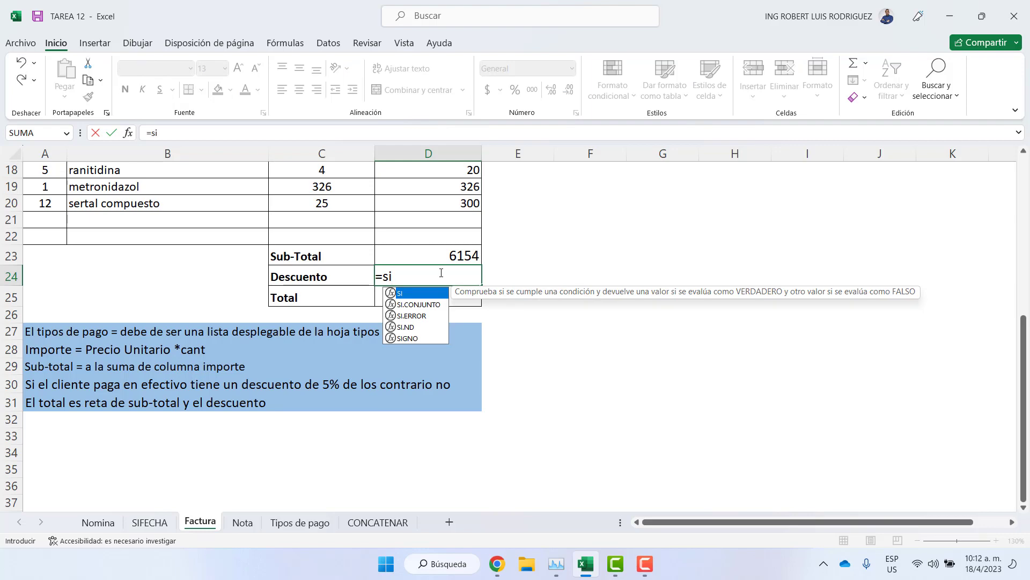
pyautogui.press('Tab')
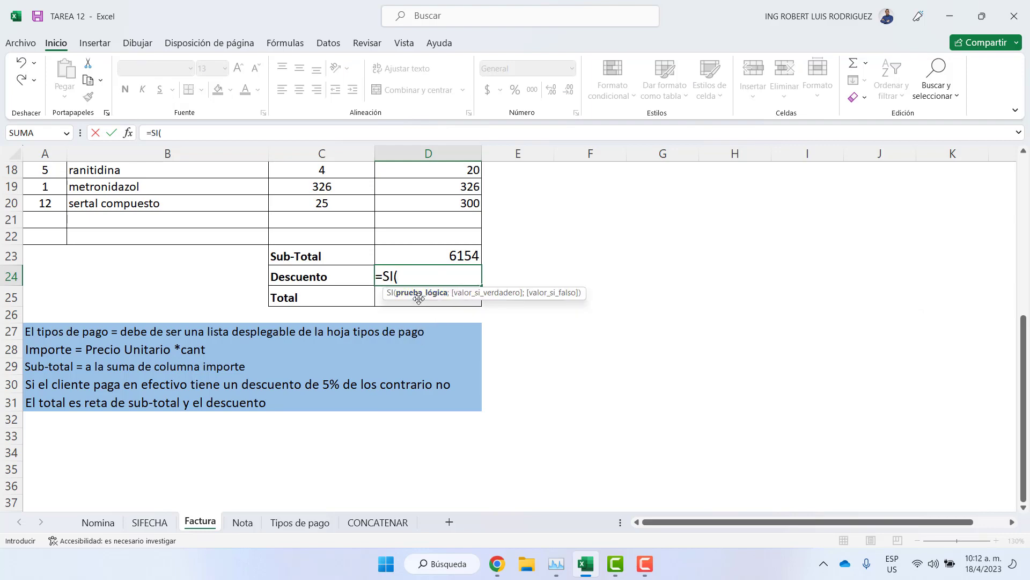
pyautogui.scroll(3, 412, 325)
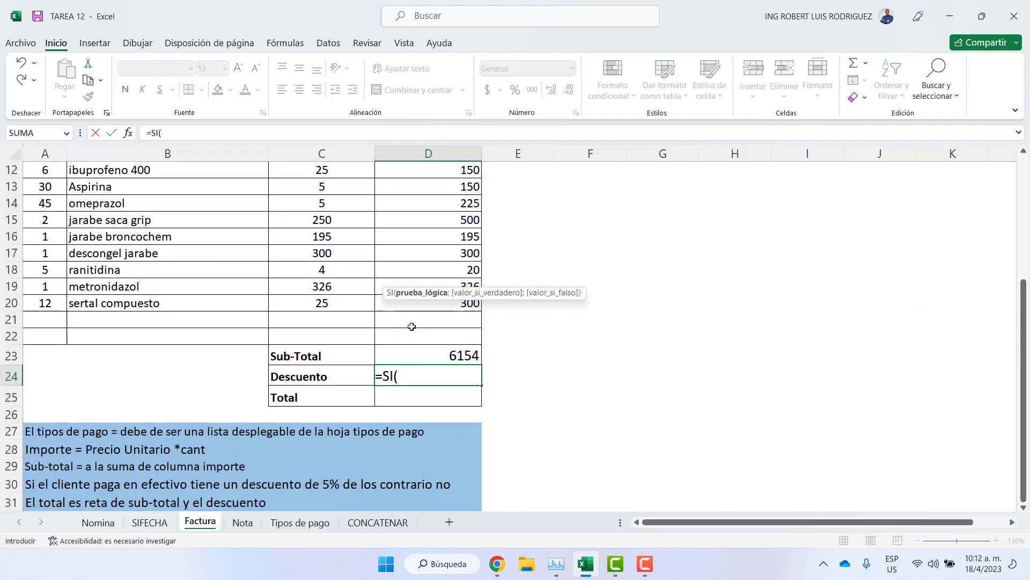
pyautogui.scroll(1, 411, 326)
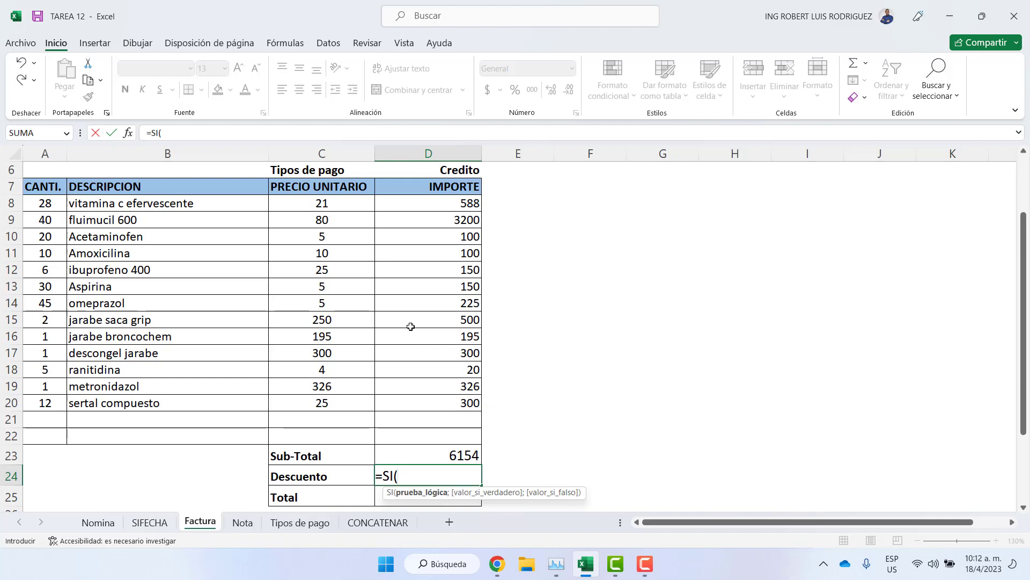
pyautogui.click(420, 171)
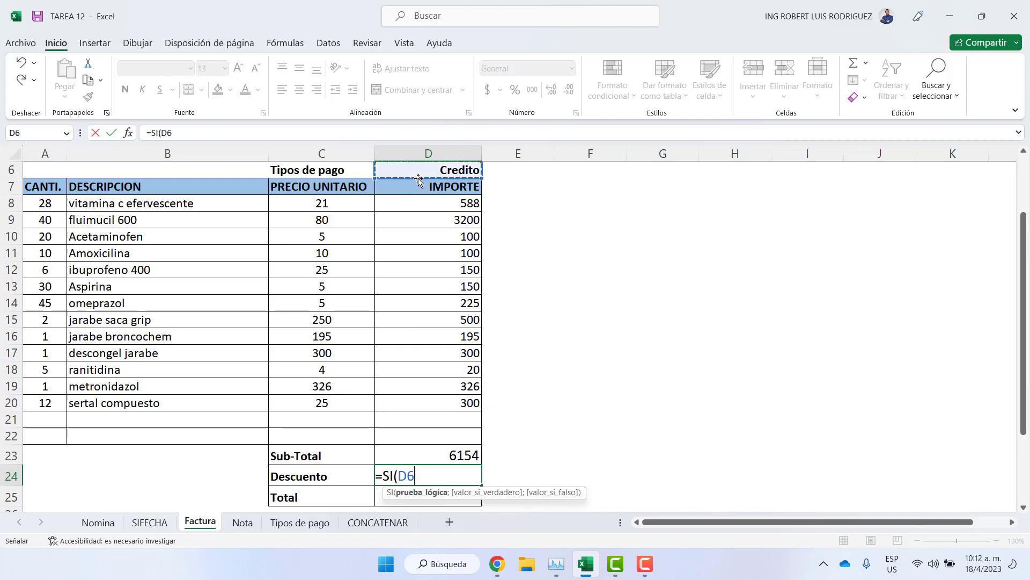
pyautogui.write('=')
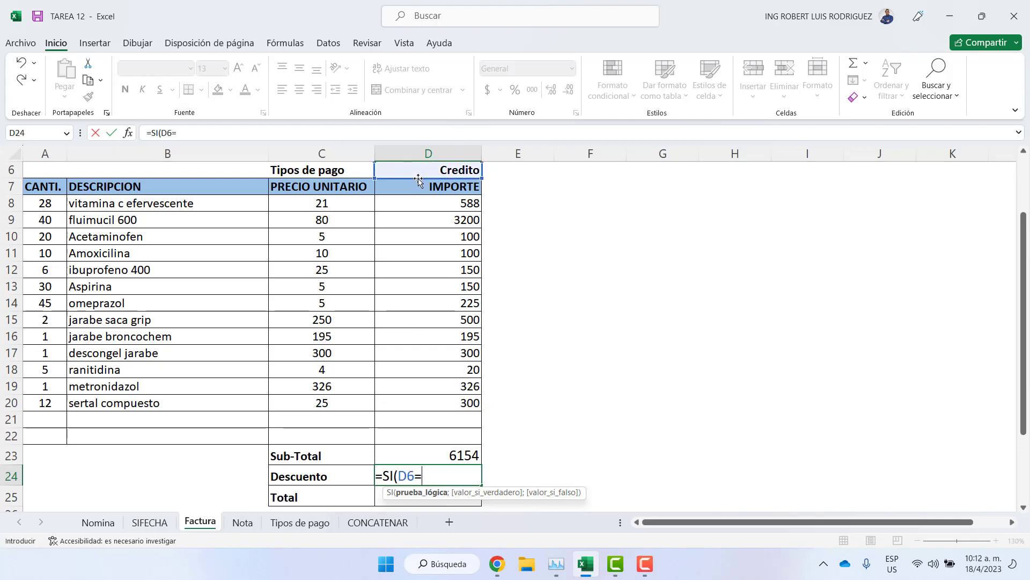
pyautogui.write('"Efect')
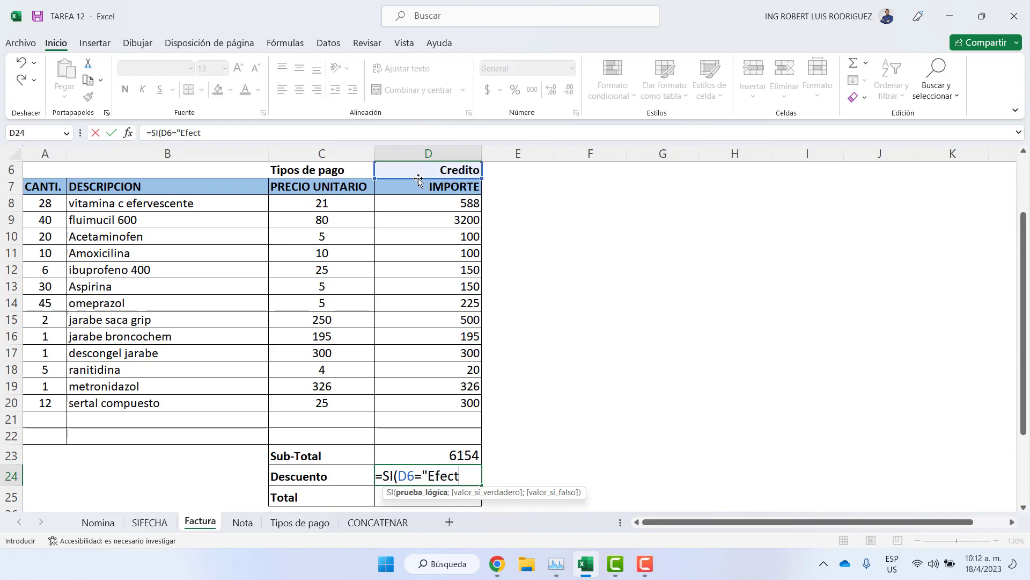
pyautogui.write('ivo"')
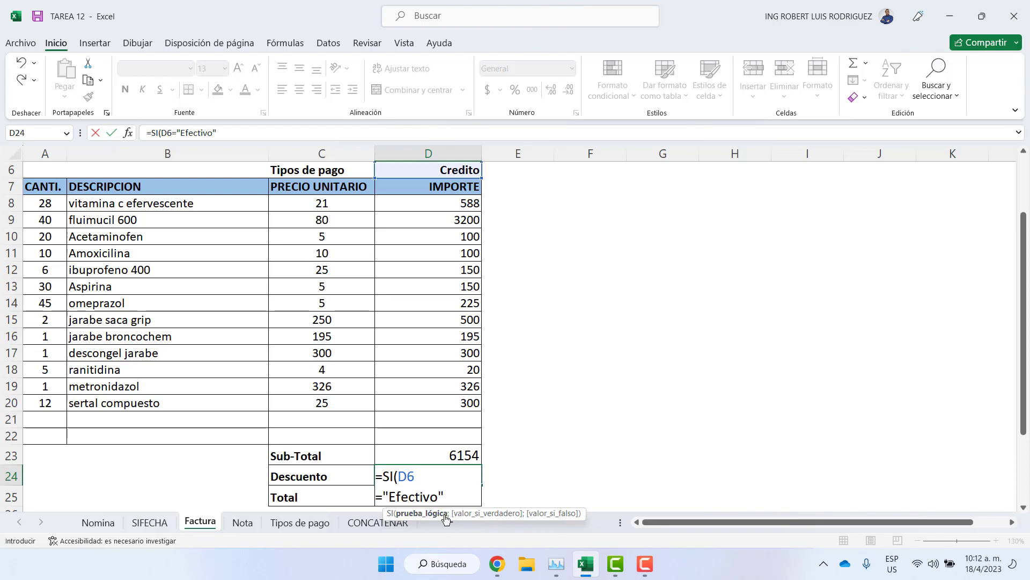
# Complete the Descuento formula in D24 with D23*5% as the true value and 0 as the false value
pyautogui.write(';')
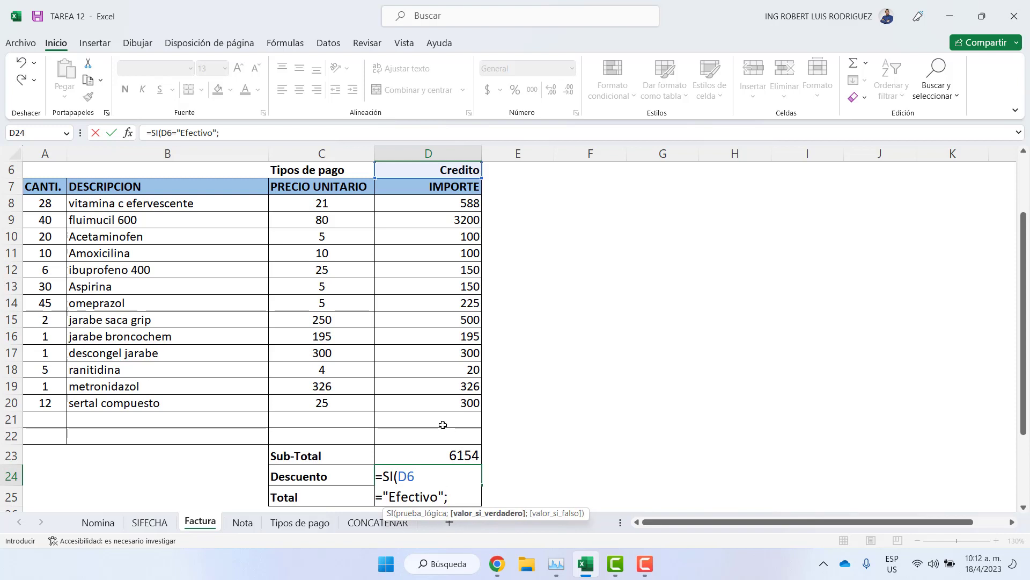
pyautogui.scroll(-2, 443, 426)
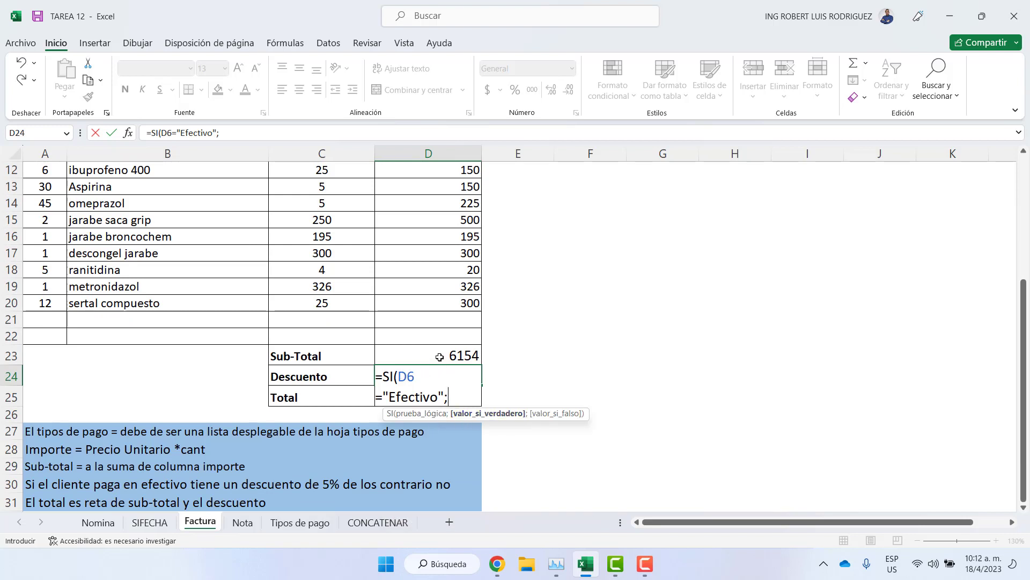
pyautogui.click(438, 355)
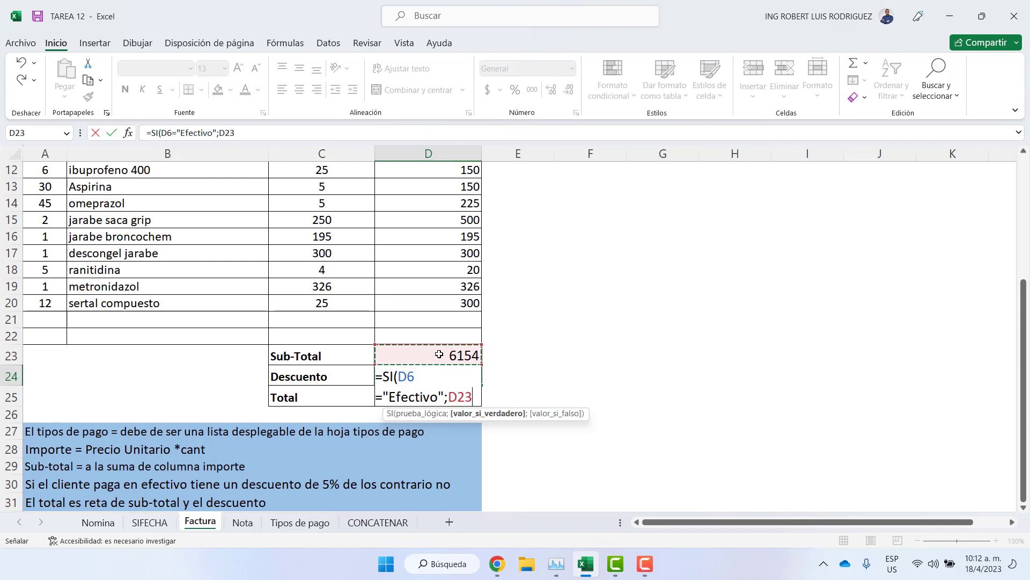
pyautogui.write('*')
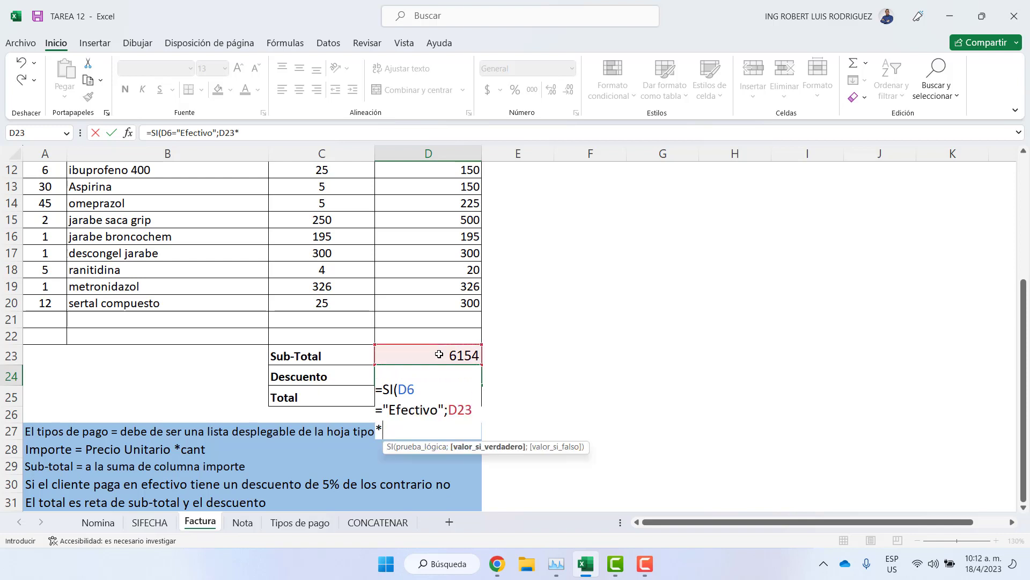
pyautogui.write('5%;')
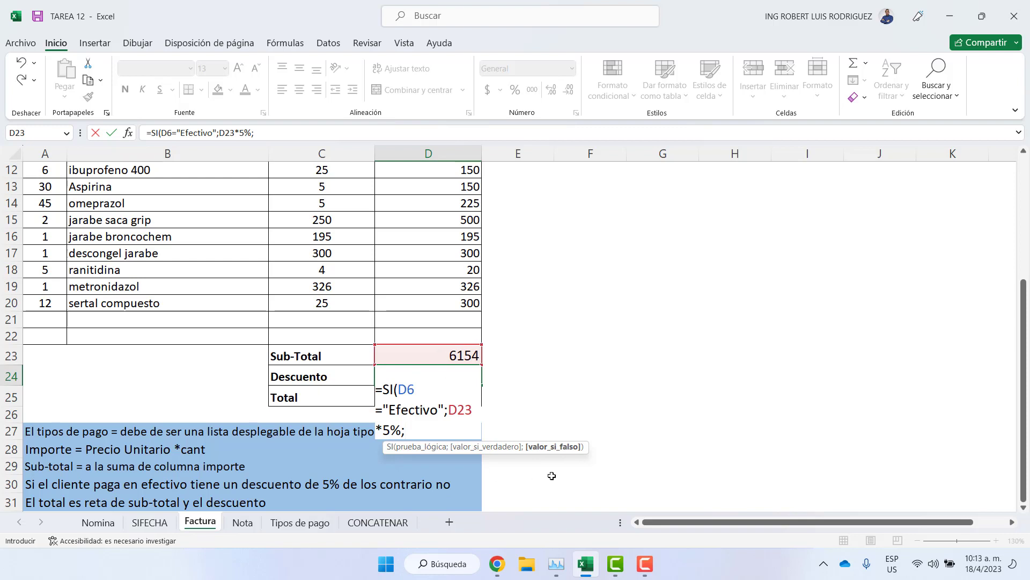
pyautogui.write('0)')
pyautogui.press('Return')
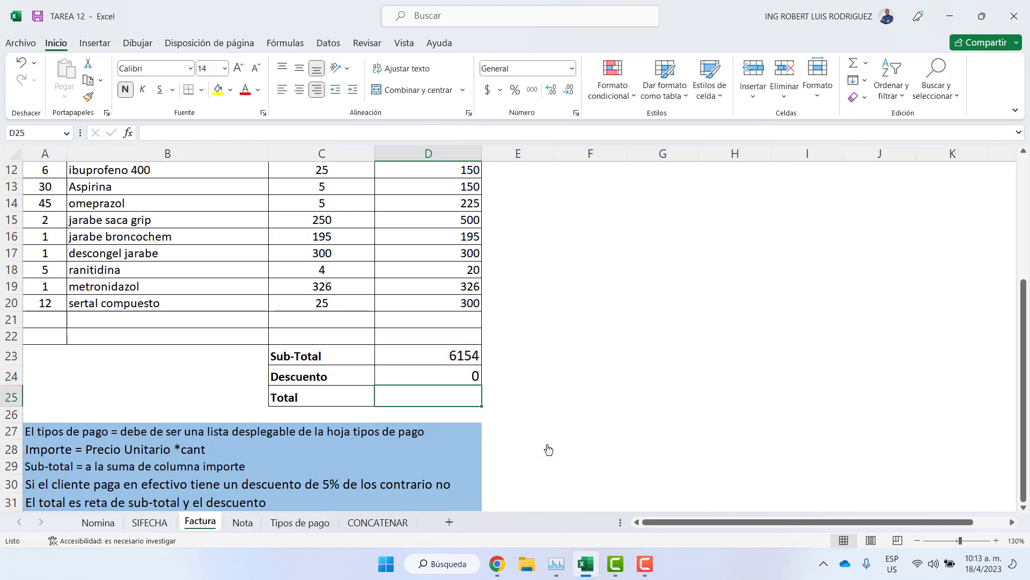
# Test the discount by setting the payment type in D6 to Efectivo, Cheque, Tarjeta and finally Efectivo
pyautogui.scroll(2, 563, 389)
pyautogui.click(458, 168)
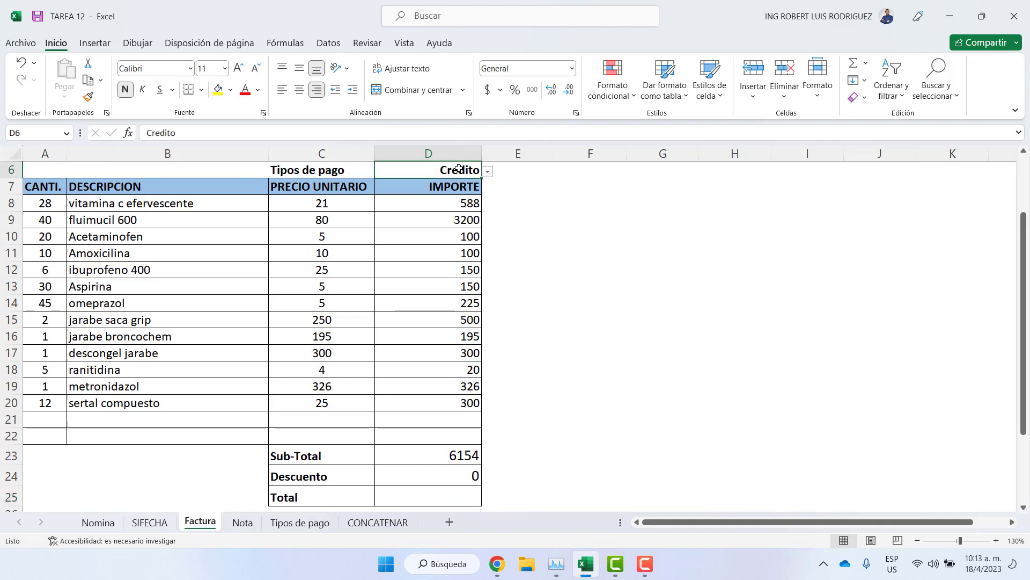
pyautogui.click(487, 172)
pyautogui.click(419, 181)
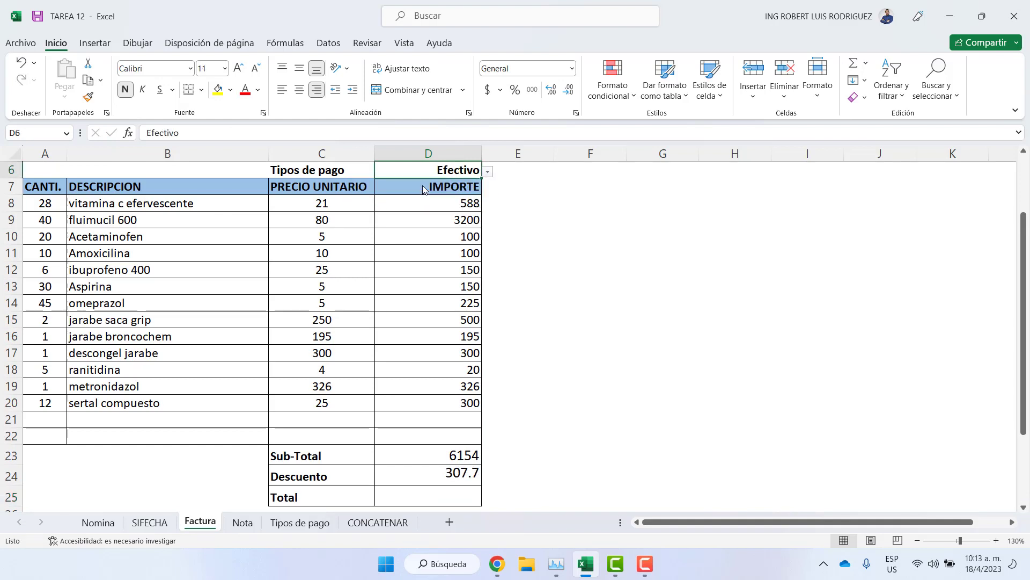
pyautogui.click(488, 171)
pyautogui.click(406, 222)
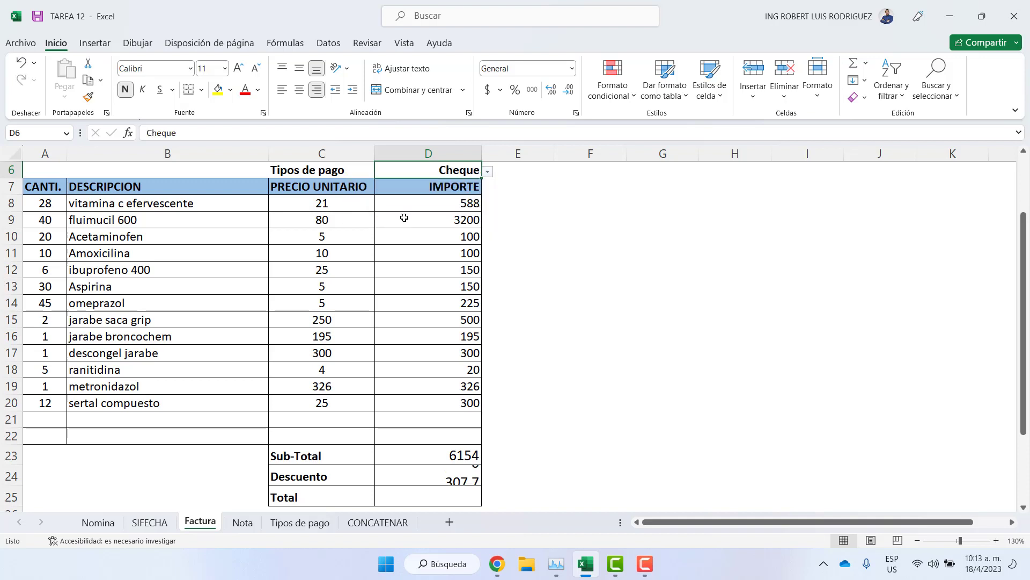
pyautogui.click(487, 171)
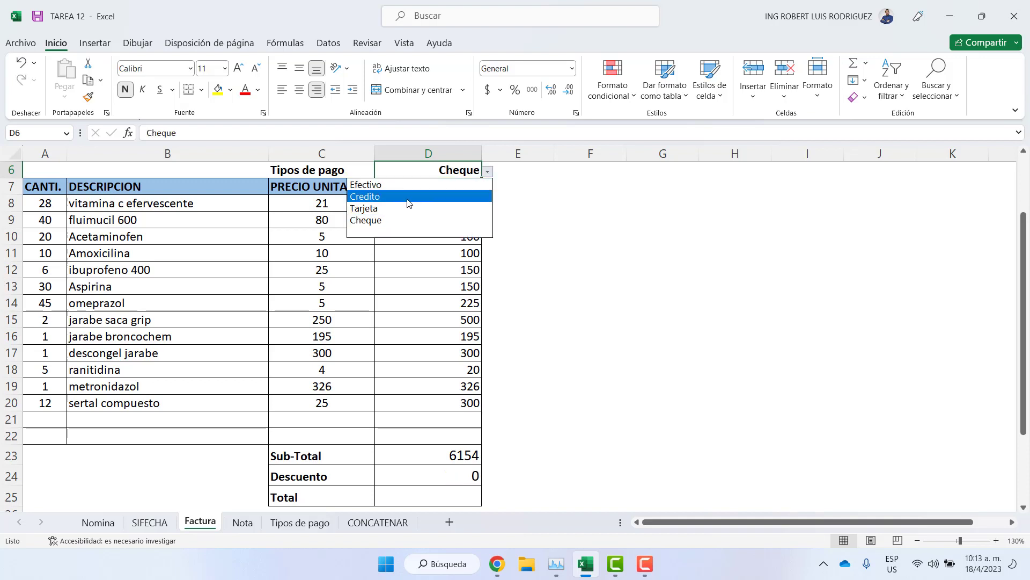
pyautogui.click(396, 210)
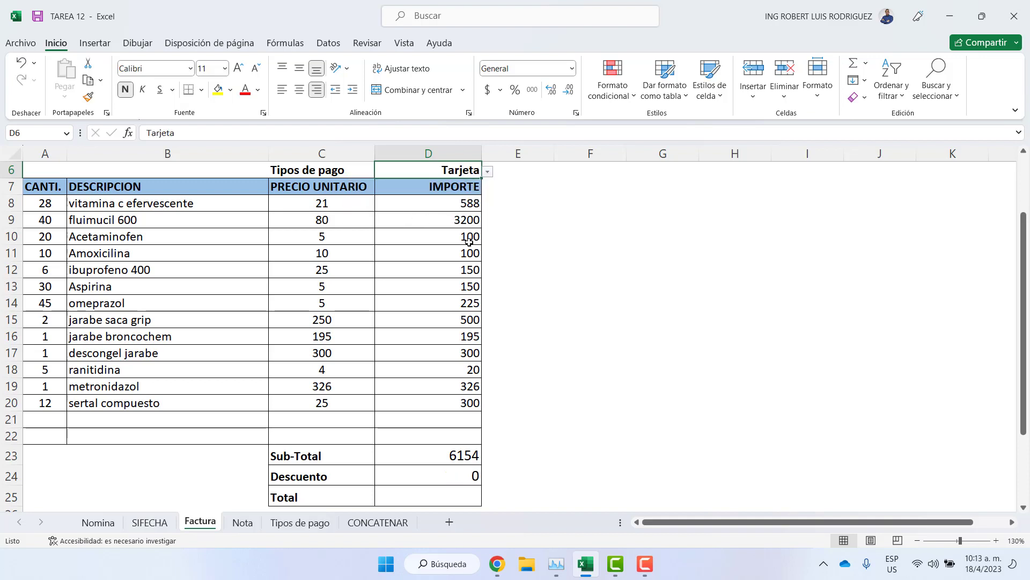
pyautogui.click(487, 171)
pyautogui.click(427, 187)
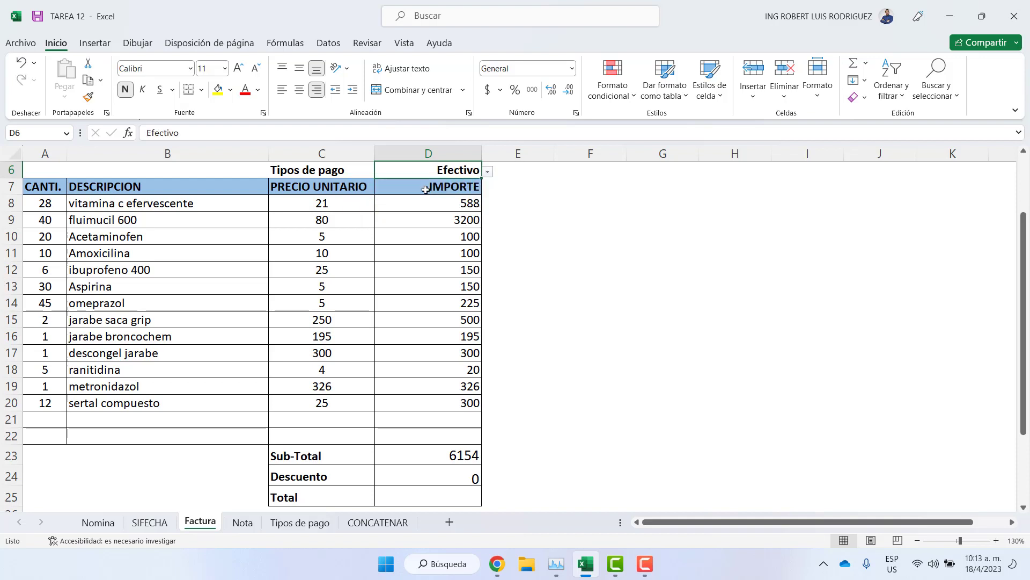
# Calculate the invoice Total by entering =D23-D24 in cell D25
pyautogui.doubleClick(450, 497)
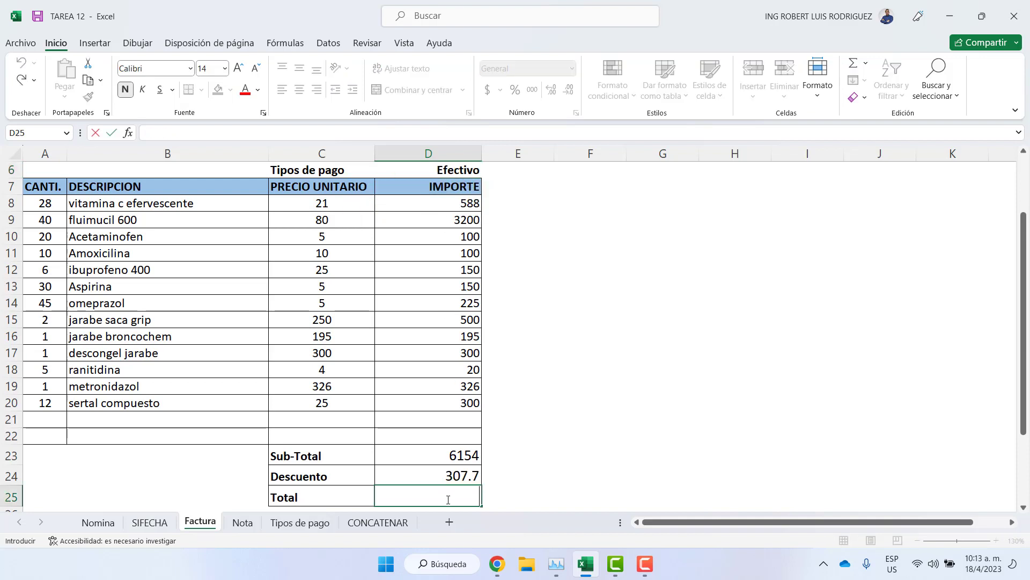
pyautogui.write('=')
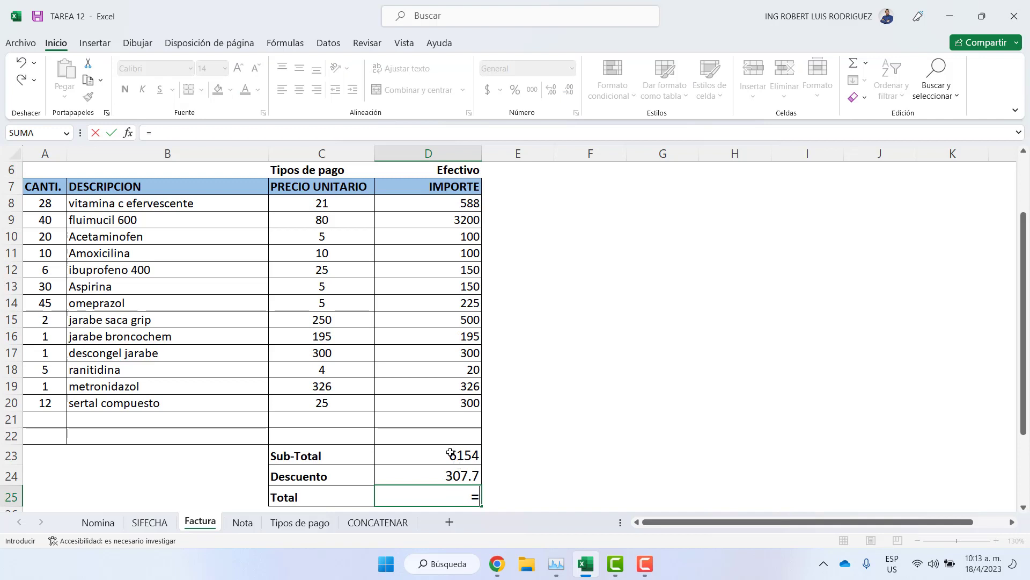
pyautogui.click(450, 453)
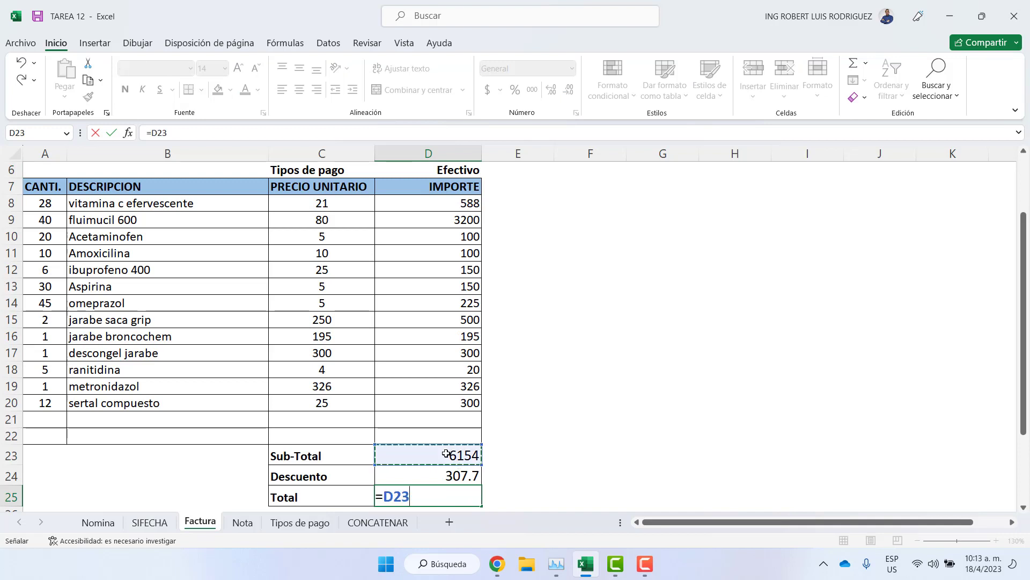
pyautogui.write('-')
pyautogui.click(434, 474)
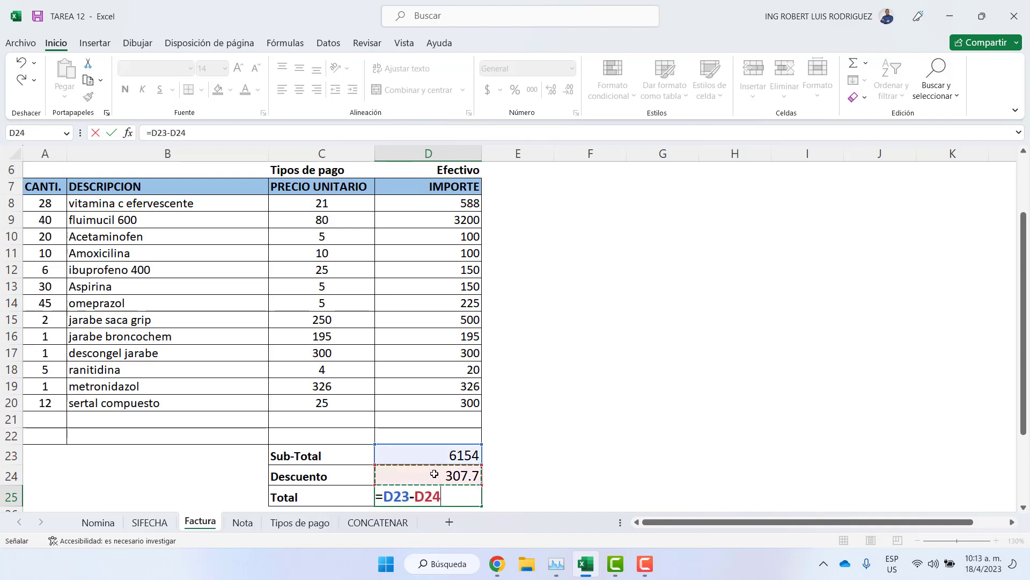
pyautogui.press('Return')
# Test the discount and total by setting the payment type in D6 to Tarjeta, Credito and finally Efectivo
pyautogui.scroll(1, 386, 269)
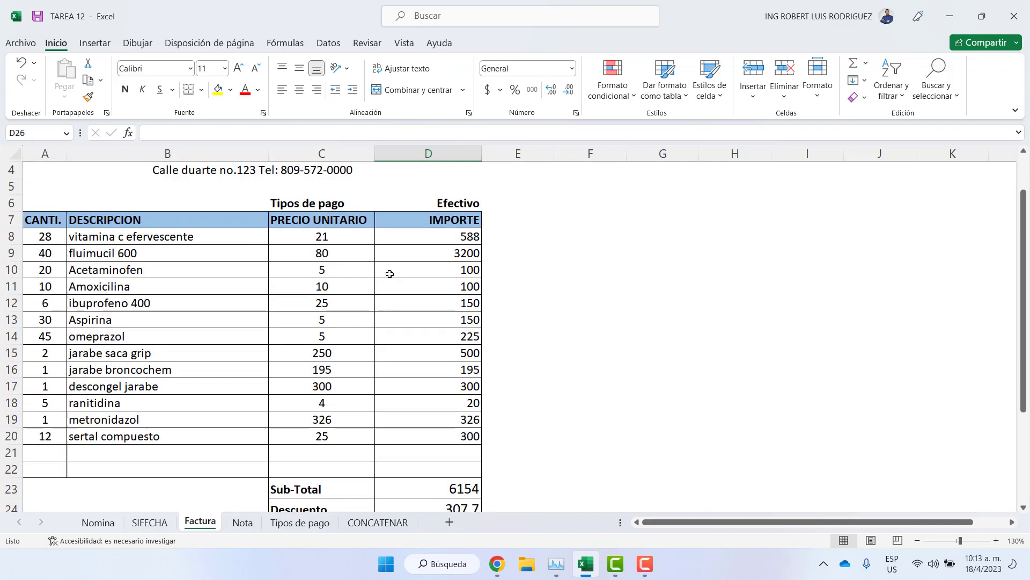
pyautogui.scroll(-1, 451, 203)
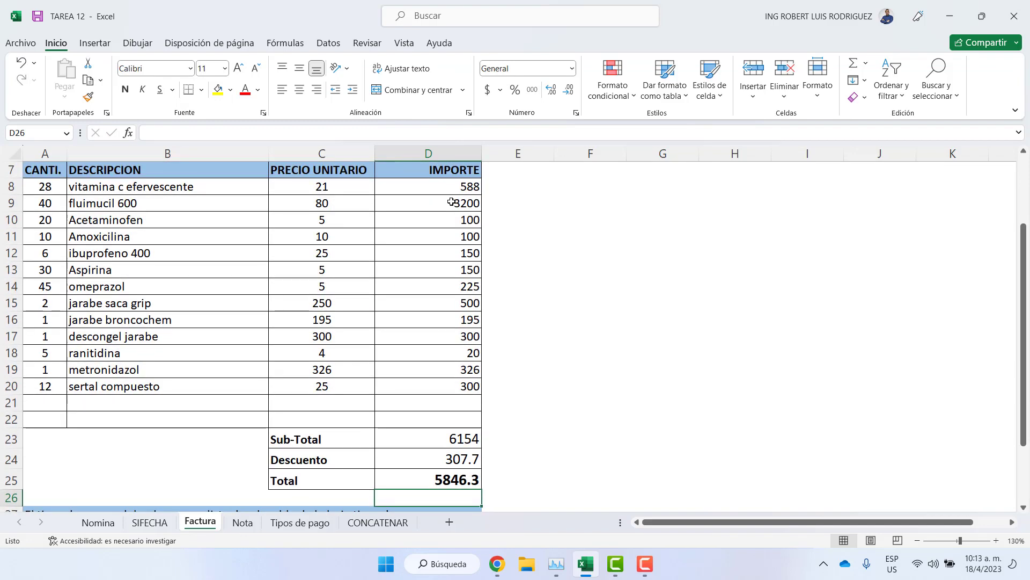
pyautogui.scroll(-1, 451, 210)
pyautogui.keyDown('ctrl'); pyautogui.scroll(-1, 452, 209); pyautogui.keyUp('ctrl')
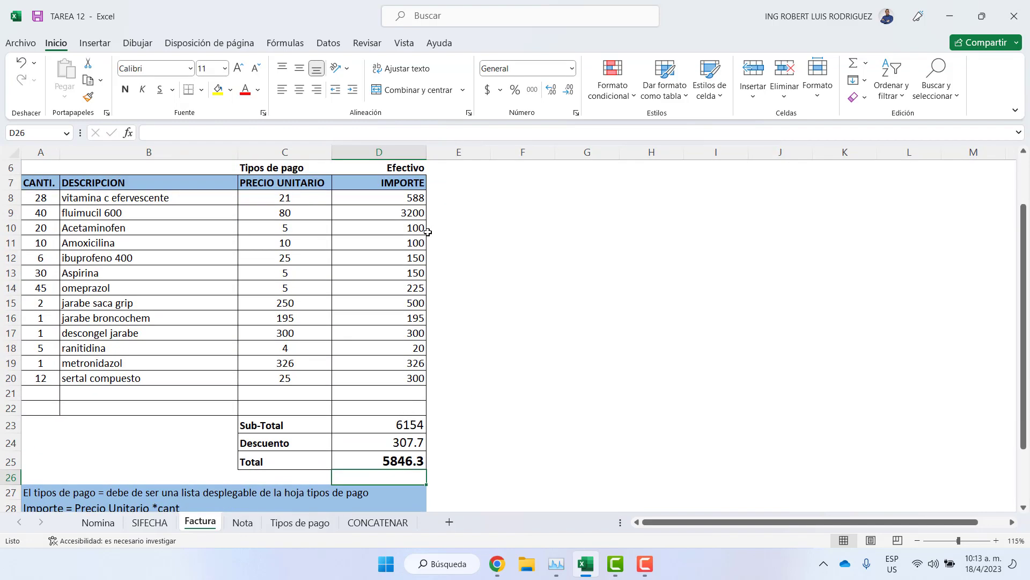
pyautogui.scroll(1, 426, 230)
pyautogui.click(418, 213)
pyautogui.click(432, 213)
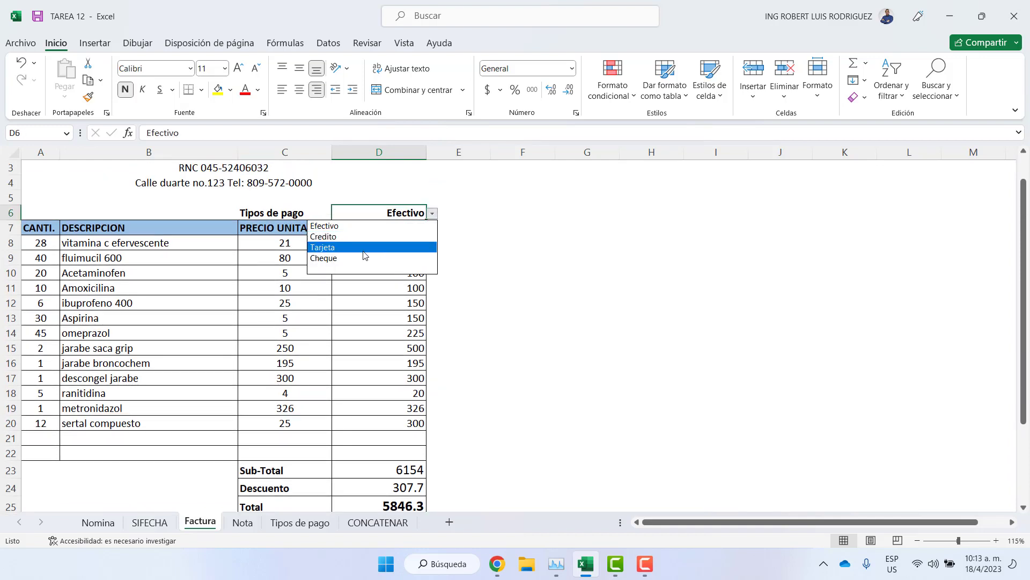
pyautogui.click(370, 236)
pyautogui.click(432, 213)
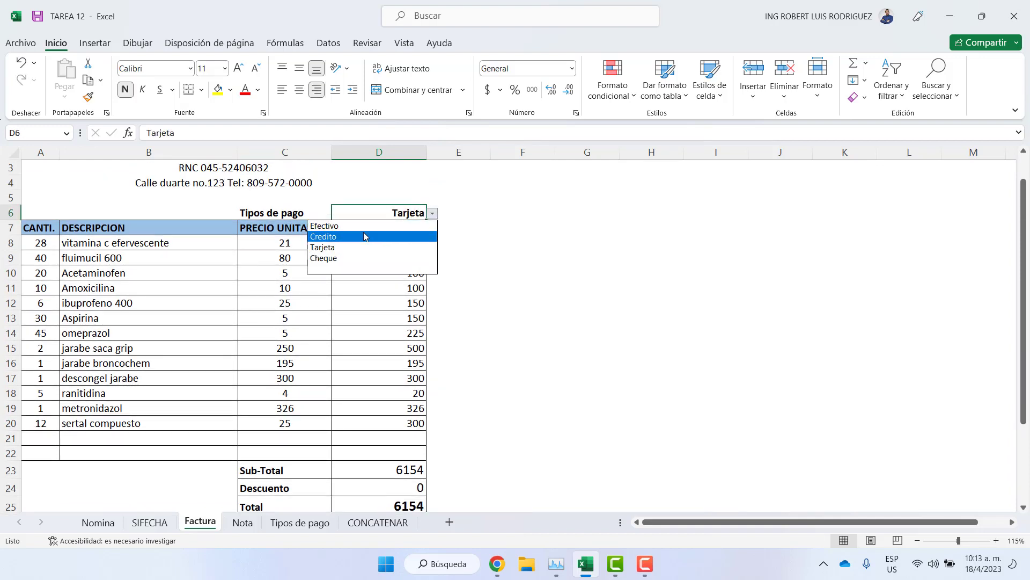
pyautogui.click(365, 236)
pyautogui.click(432, 213)
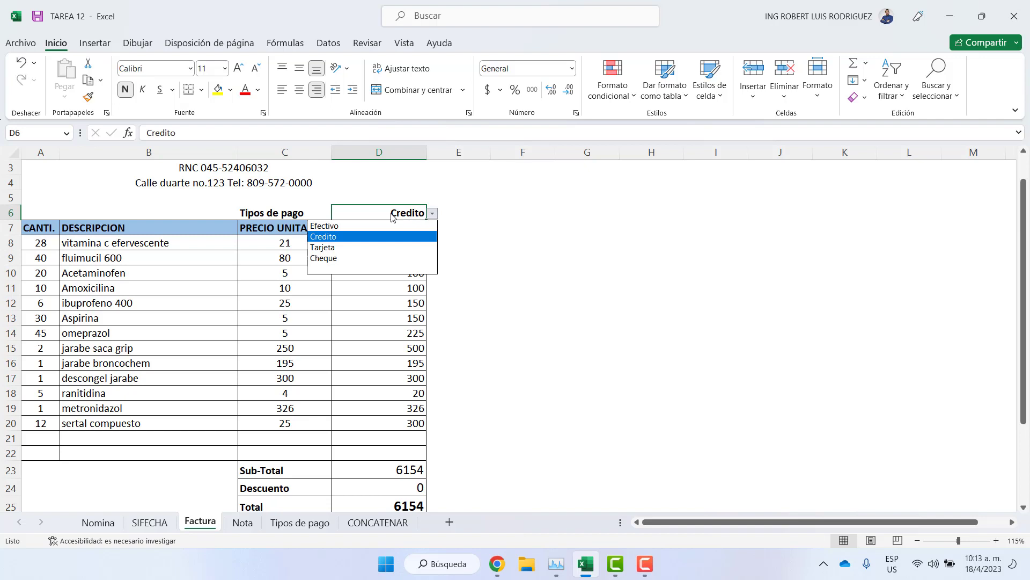
pyautogui.click(366, 228)
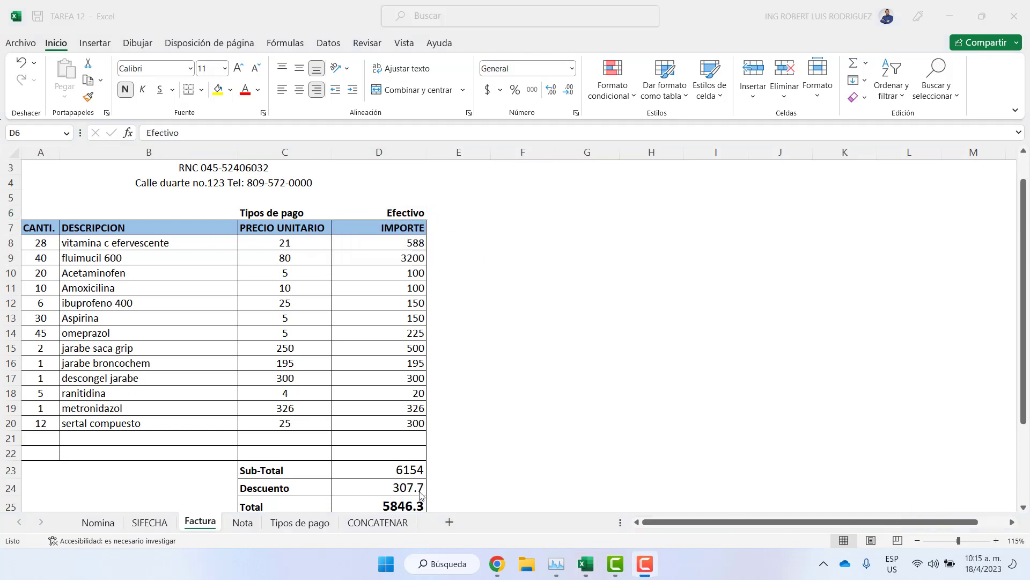
# Open the Nota sheet and clear the existing Aprobado and Reprobado values in L3:L4
pyautogui.click(242, 522)
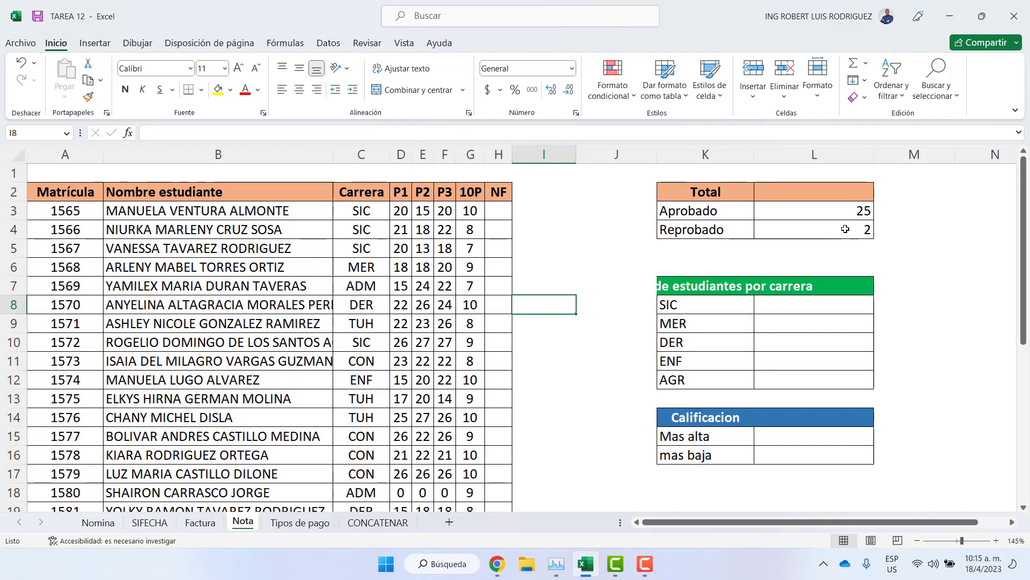
pyautogui.moveTo(816, 227); pyautogui.dragTo(822, 206)
pyautogui.press('Delete')
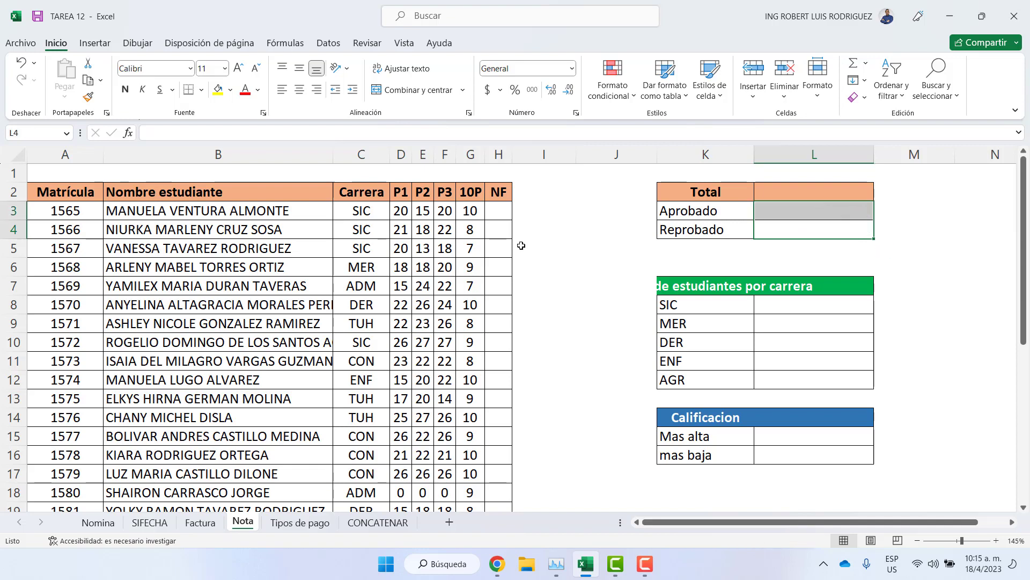
# Calculate the first student's final grade by entering =SUMA(D3:G3) in cell H3 of the NF column
pyautogui.doubleClick(493, 213)
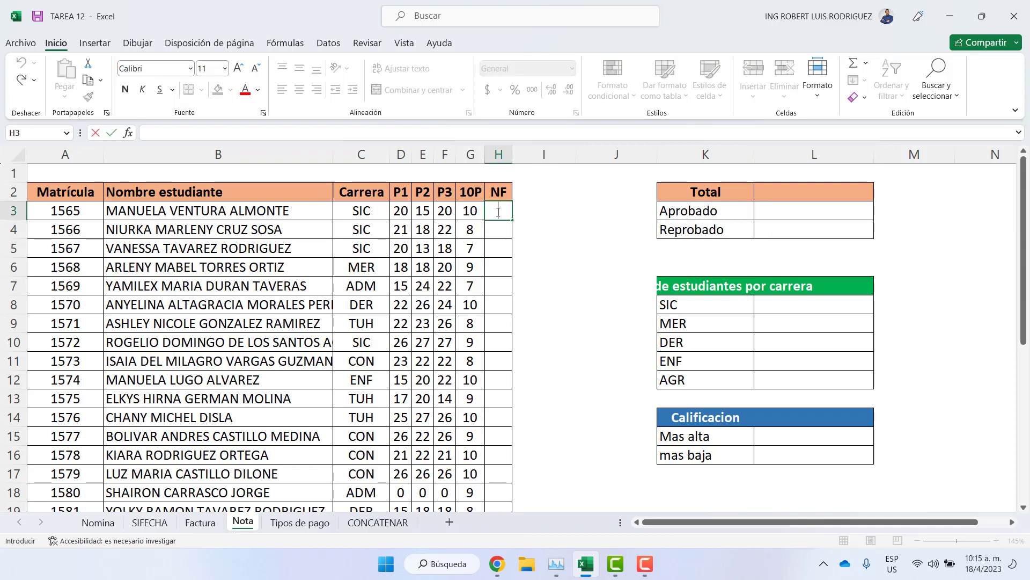
pyautogui.write('=sum')
pyautogui.press('Tab')
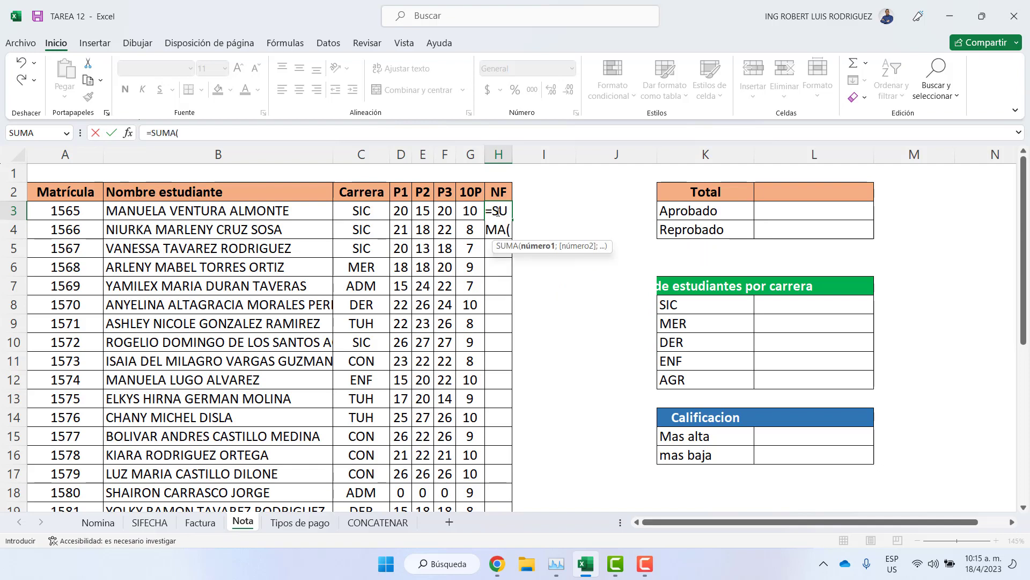
pyautogui.moveTo(401, 210); pyautogui.dragTo(467, 214)
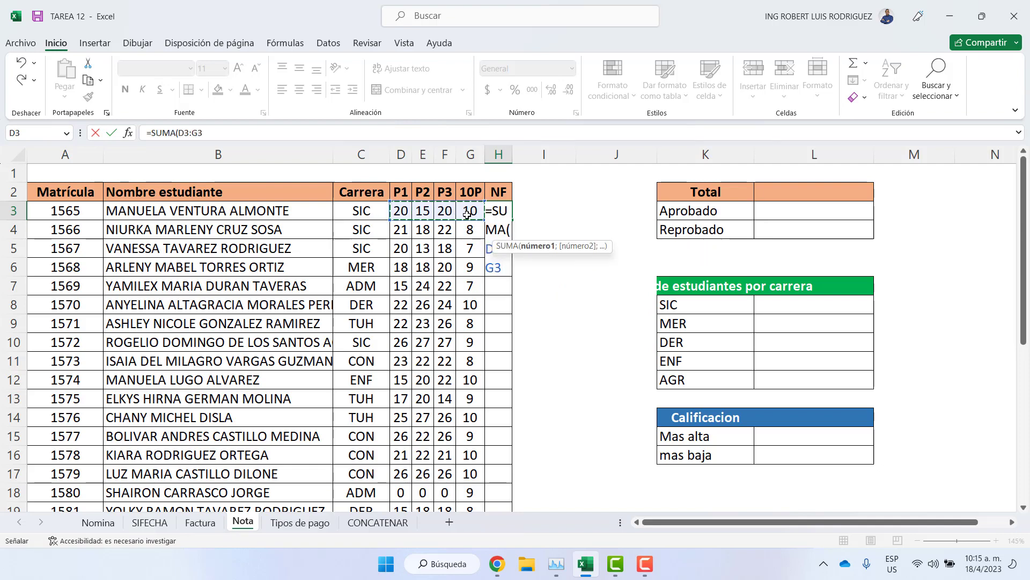
pyautogui.press('Return')
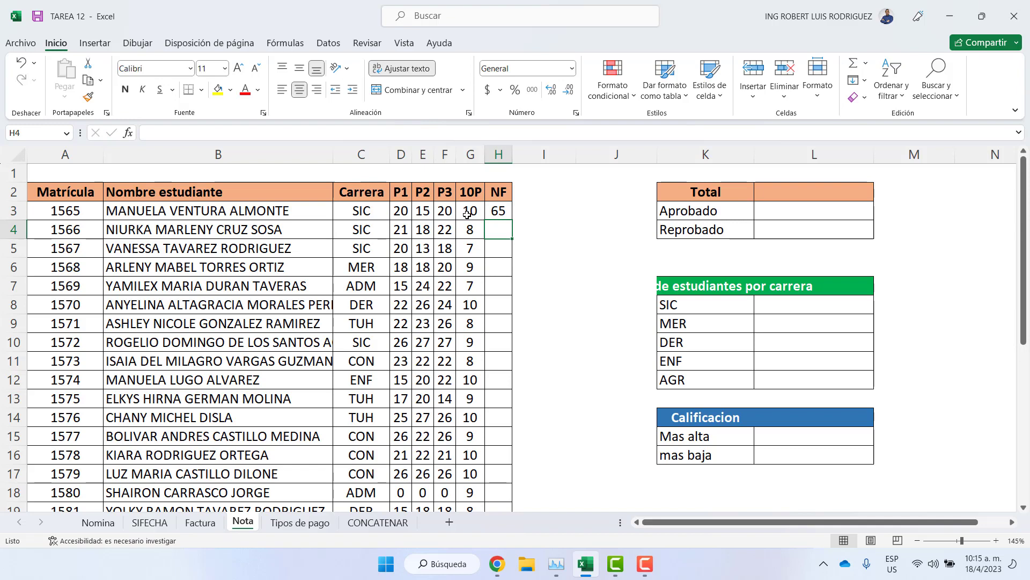
# Fill the NF sum formula from H3 down to the last student in H27 and check the copied cells
pyautogui.click(509, 217)
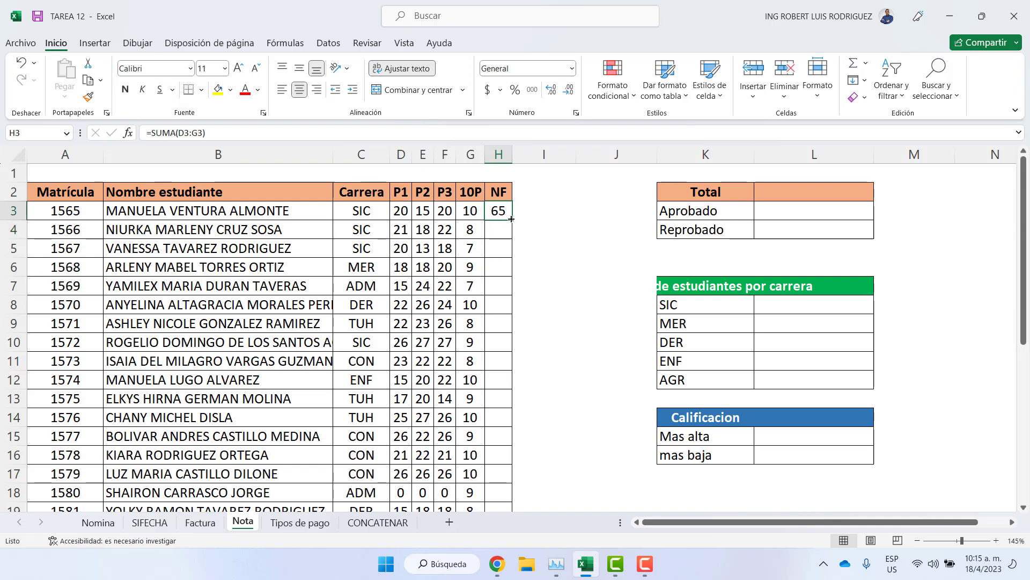
pyautogui.doubleClick(513, 221)
pyautogui.scroll(-4, 500, 350)
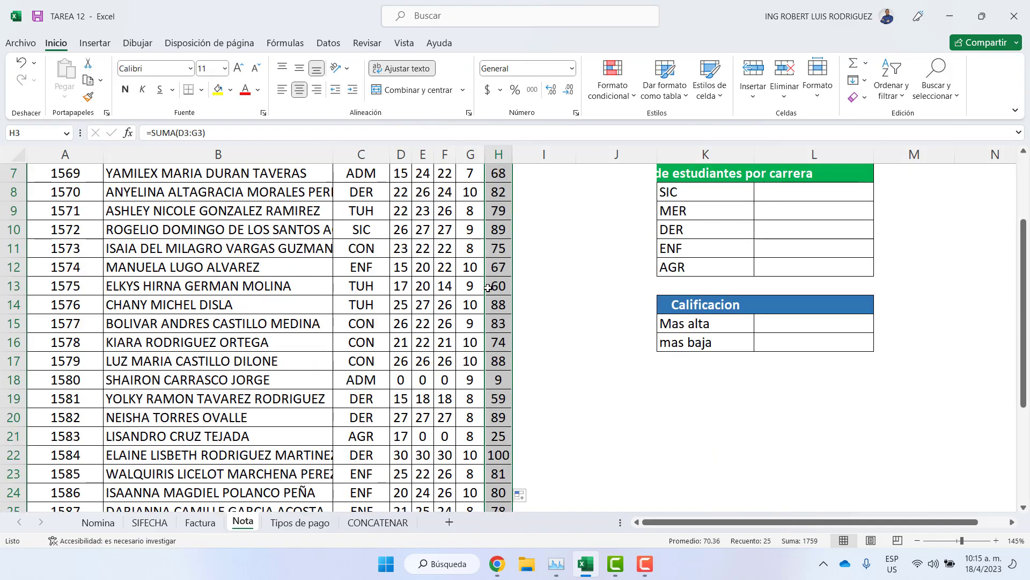
pyautogui.click(500, 380)
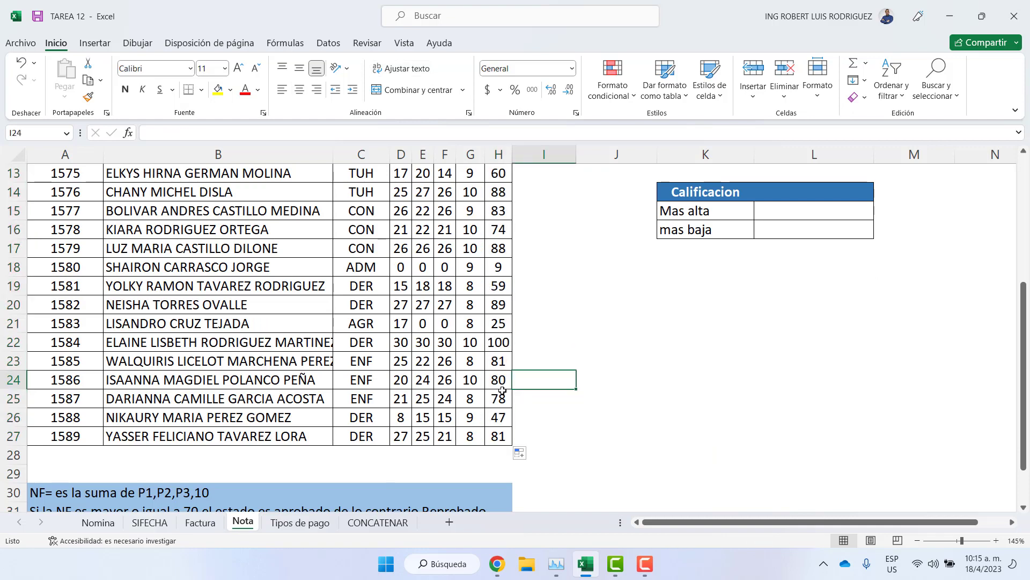
pyautogui.doubleClick(500, 381)
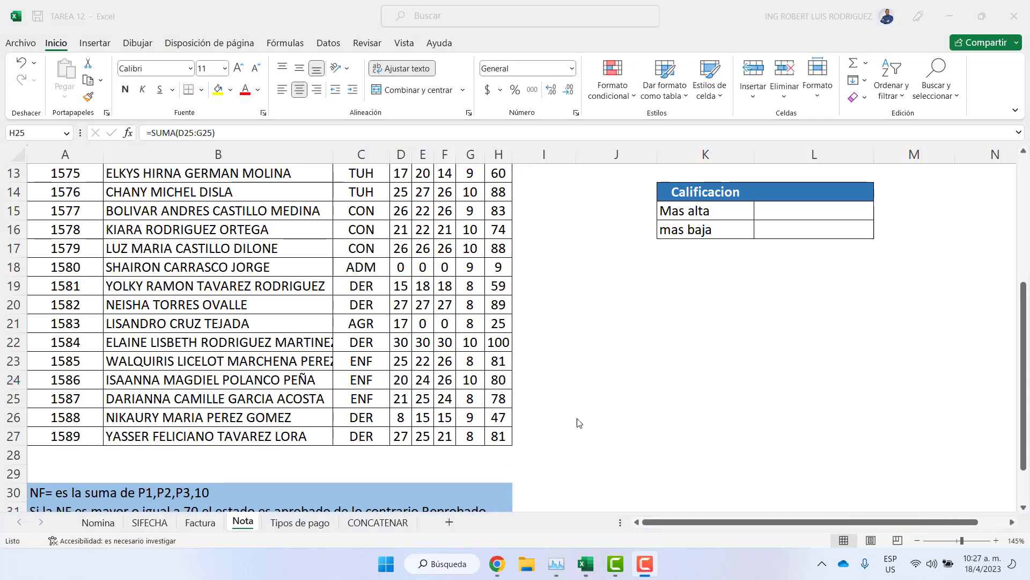
# Widen column L slightly and narrow column J beside the summary tables
pyautogui.scroll(-3, 357, 426)
pyautogui.scroll(7, 578, 416)
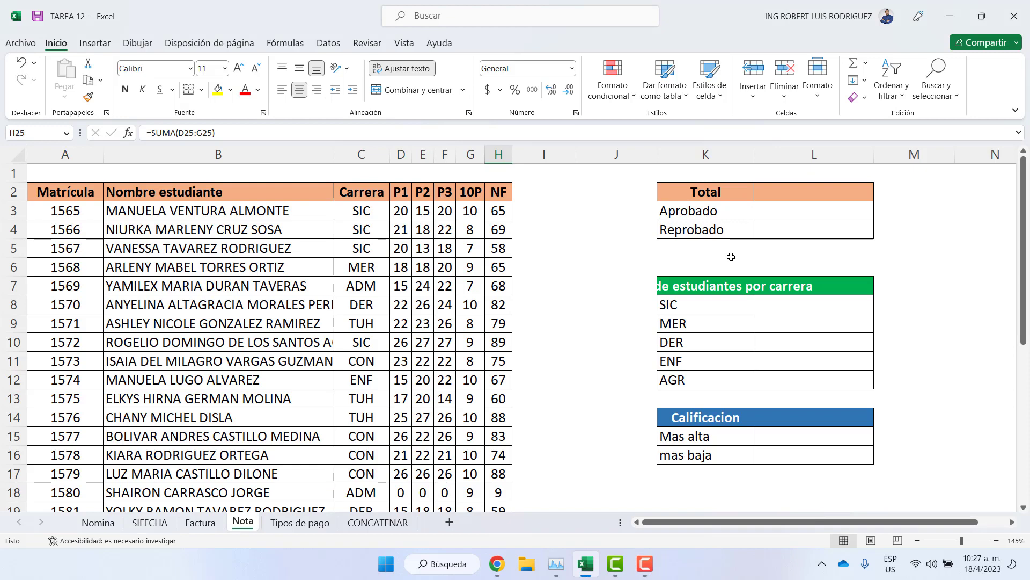
pyautogui.click(727, 288)
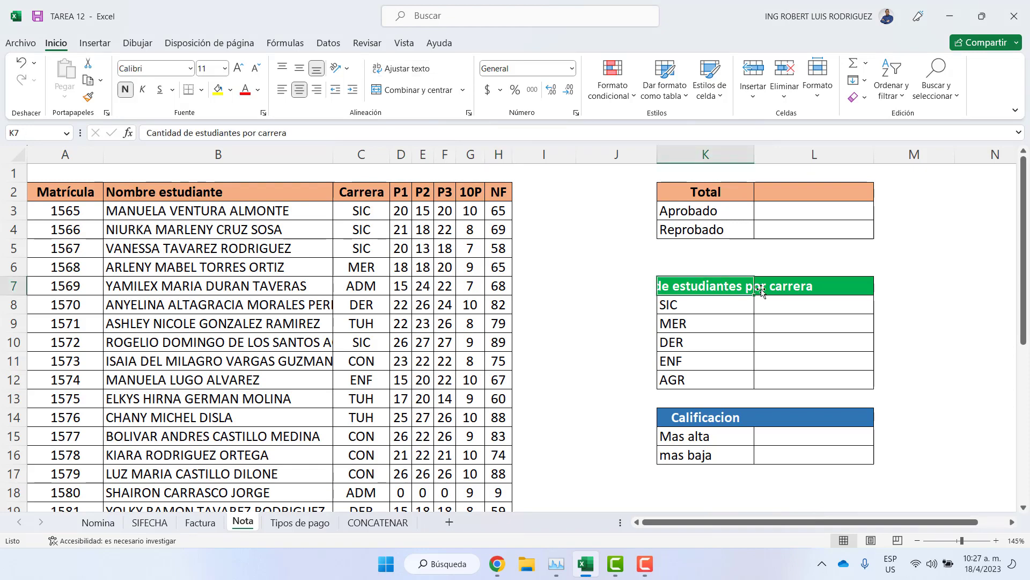
pyautogui.click(804, 295)
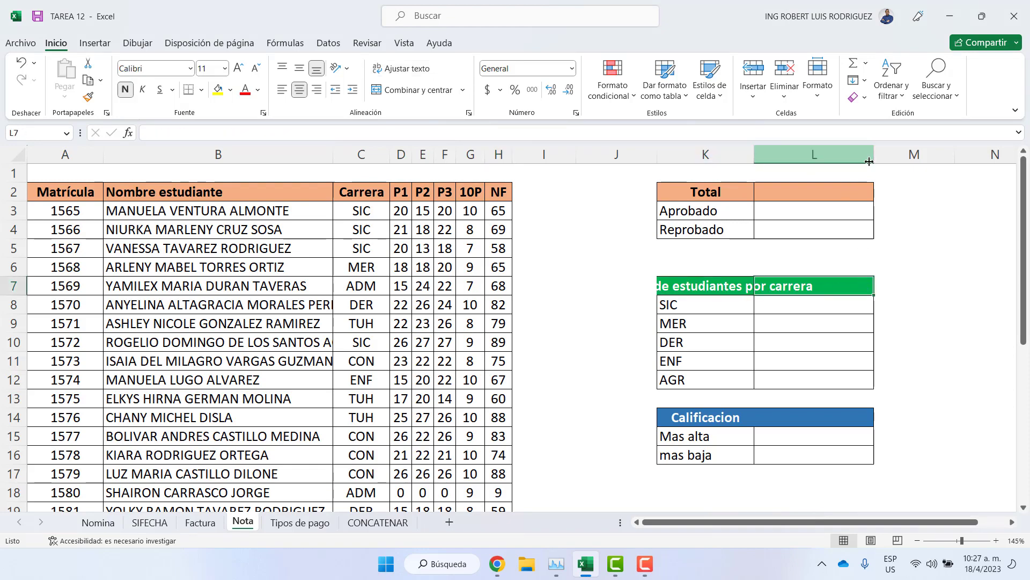
pyautogui.moveTo(878, 158); pyautogui.dragTo(894, 158)
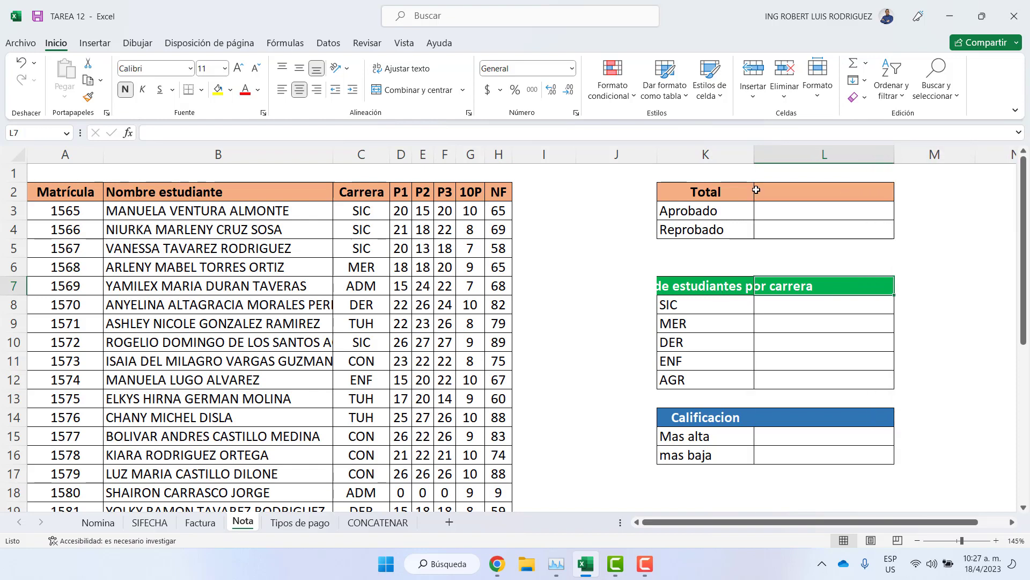
pyautogui.moveTo(657, 154); pyautogui.dragTo(631, 154)
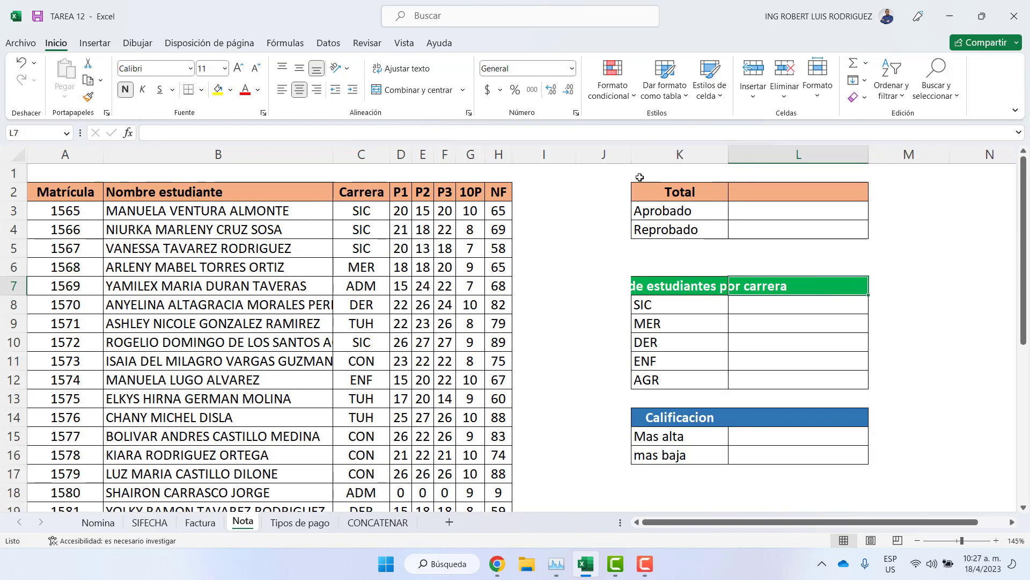
# Merge and center the Cantidad de estudiantes por carrera heading across K7:L7
pyautogui.moveTo(832, 281); pyautogui.dragTo(719, 285)
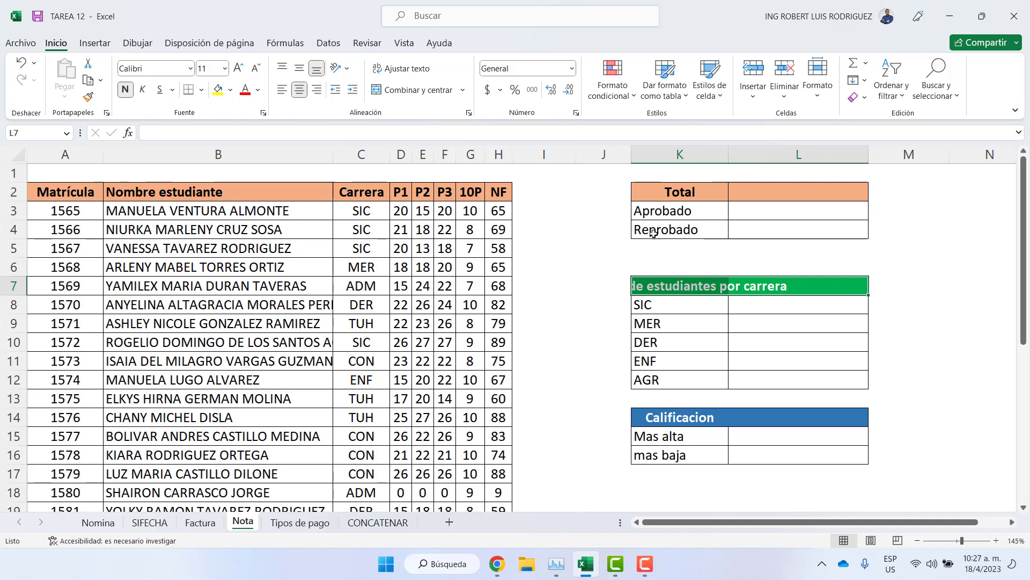
pyautogui.click(406, 91)
pyautogui.click(731, 323)
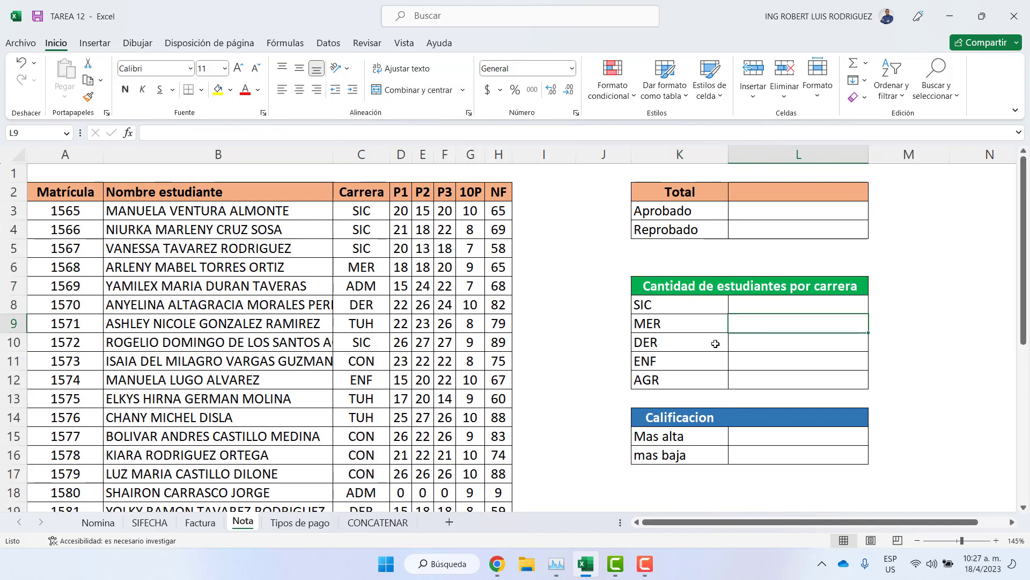
# Count the approved students in cell L3 with the formula =CONTAR.SI(H3:H27;">=70")
pyautogui.doubleClick(768, 209)
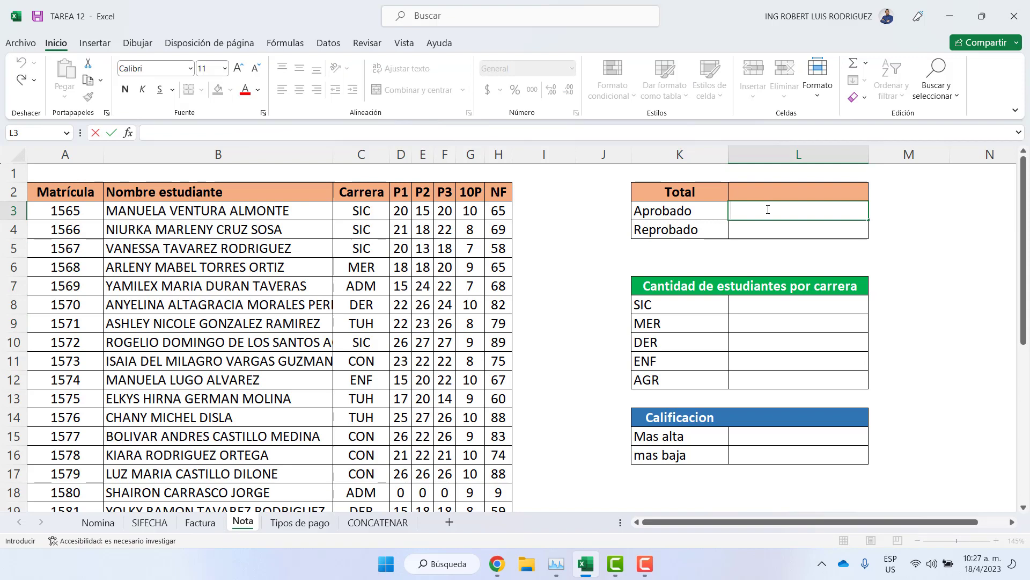
pyautogui.write('=con')
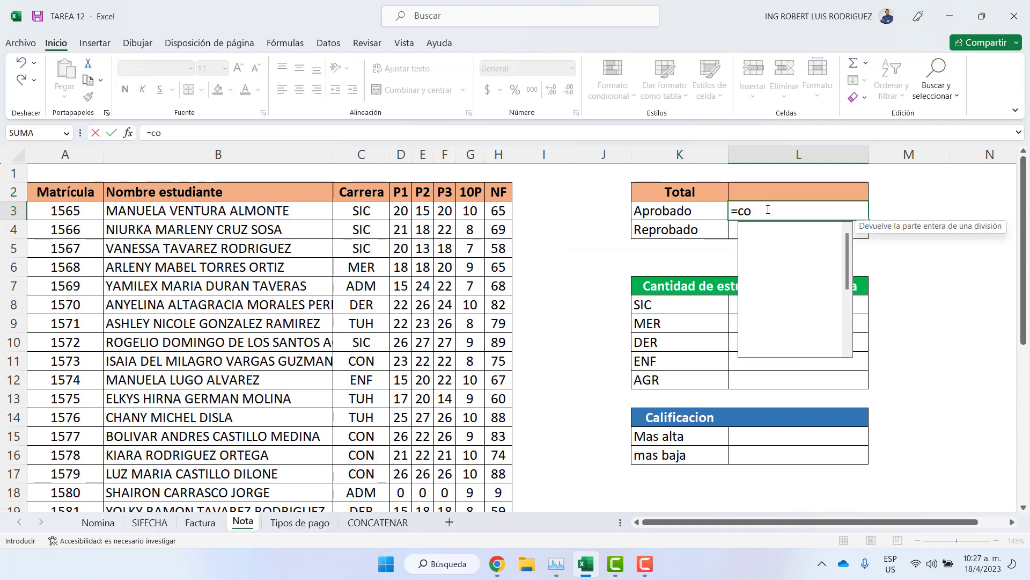
pyautogui.press('Down')
pyautogui.press('Down')
pyautogui.press('Down')
pyautogui.press('Down')
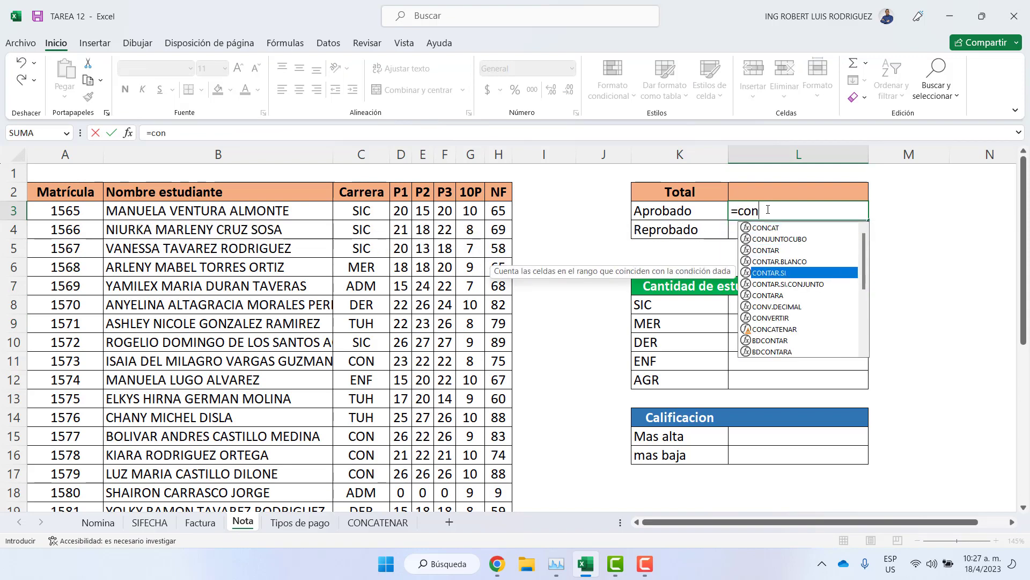
pyautogui.press('Tab')
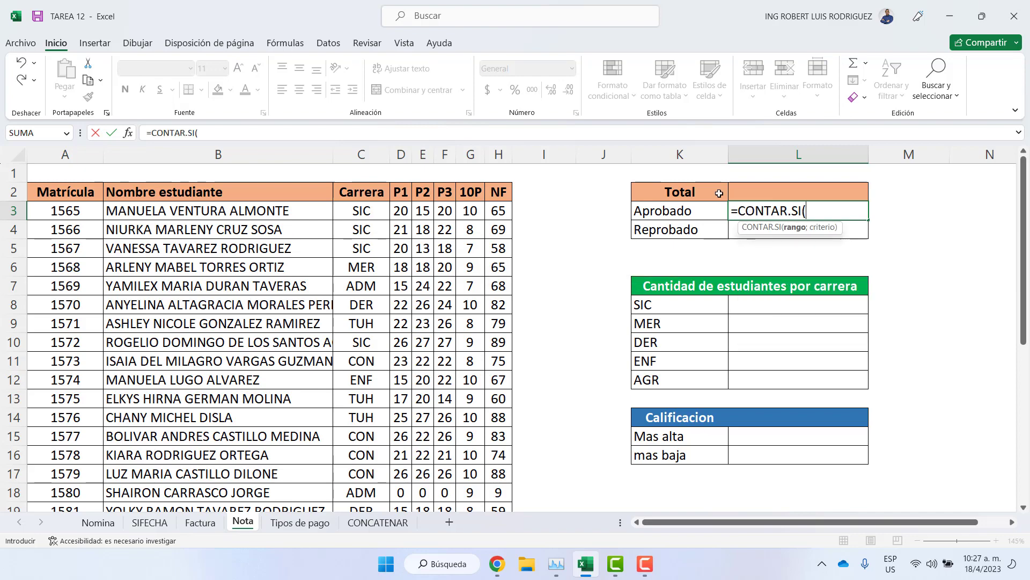
pyautogui.click(499, 211)
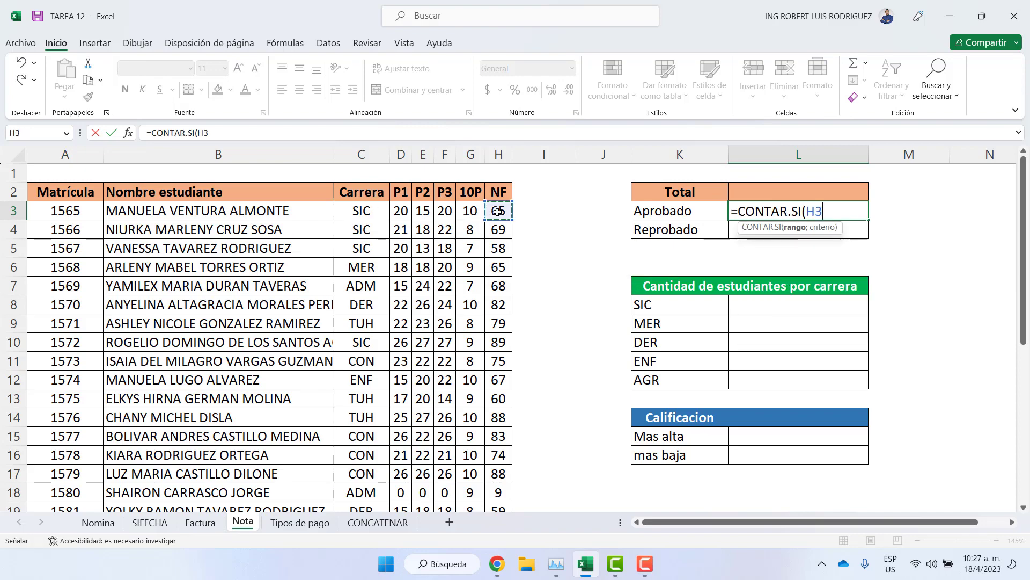
pyautogui.moveTo(499, 211); pyautogui.dragTo(498, 492)
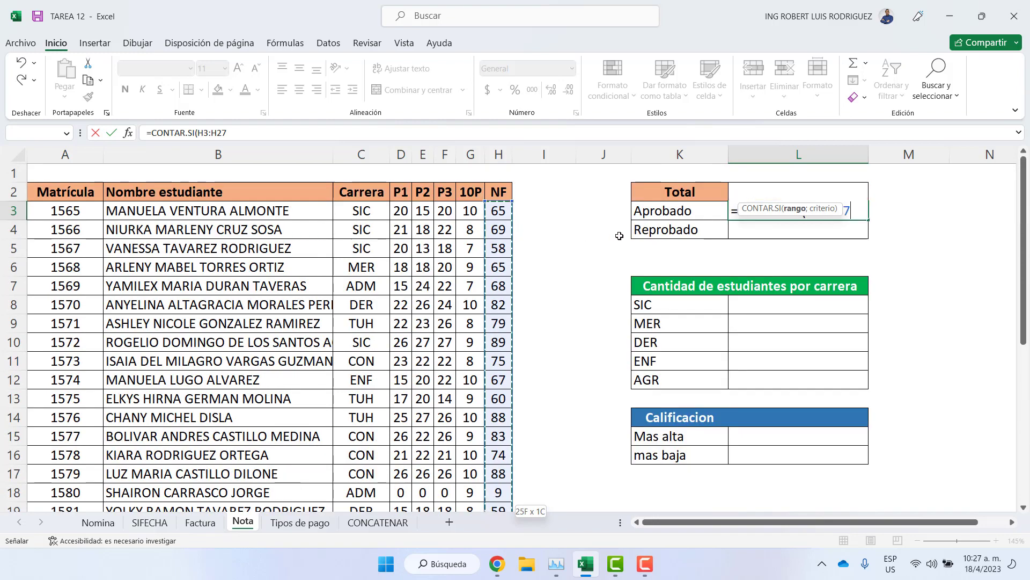
pyautogui.write(';')
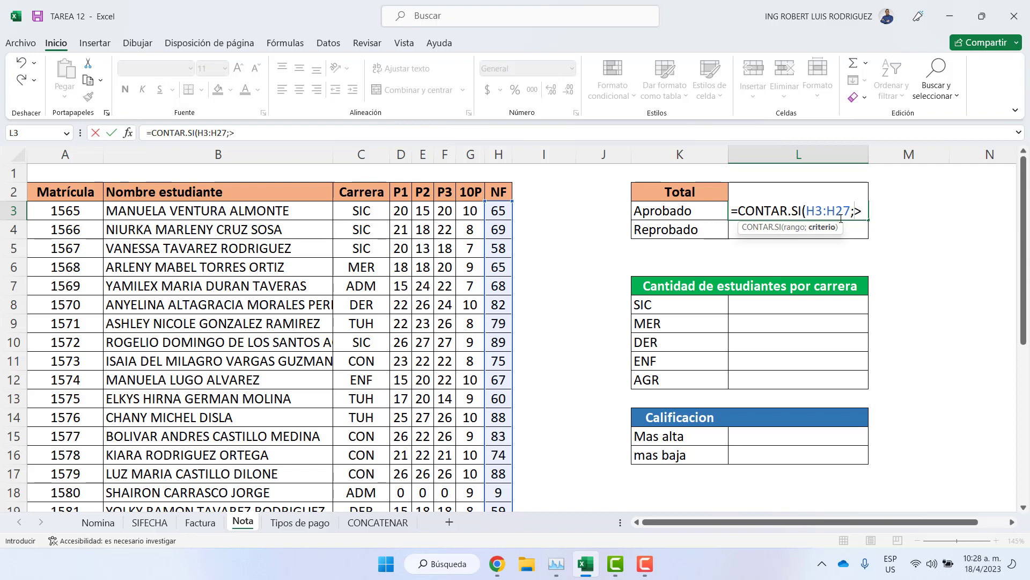
pyautogui.write('>=70")')
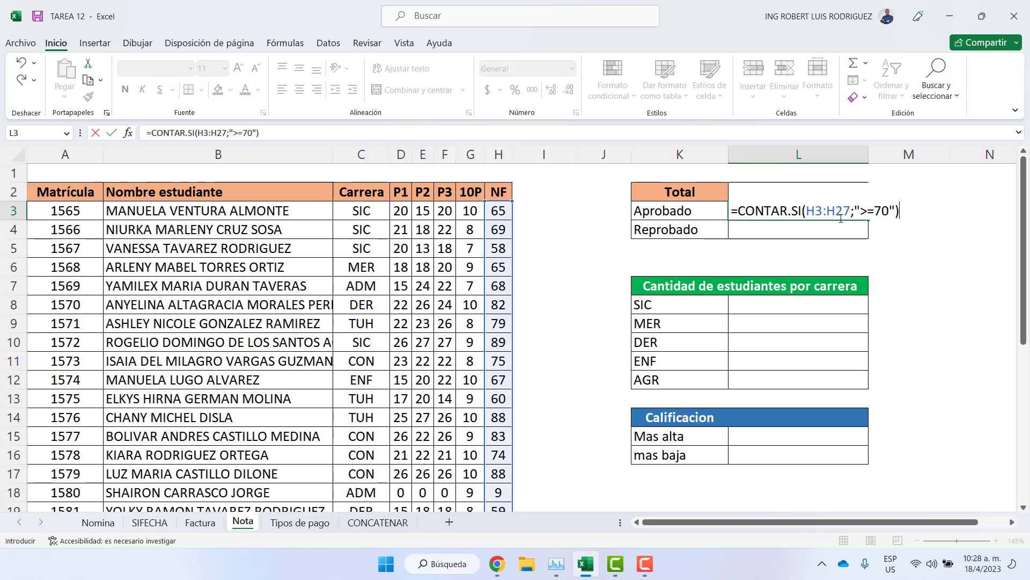
pyautogui.press('Return')
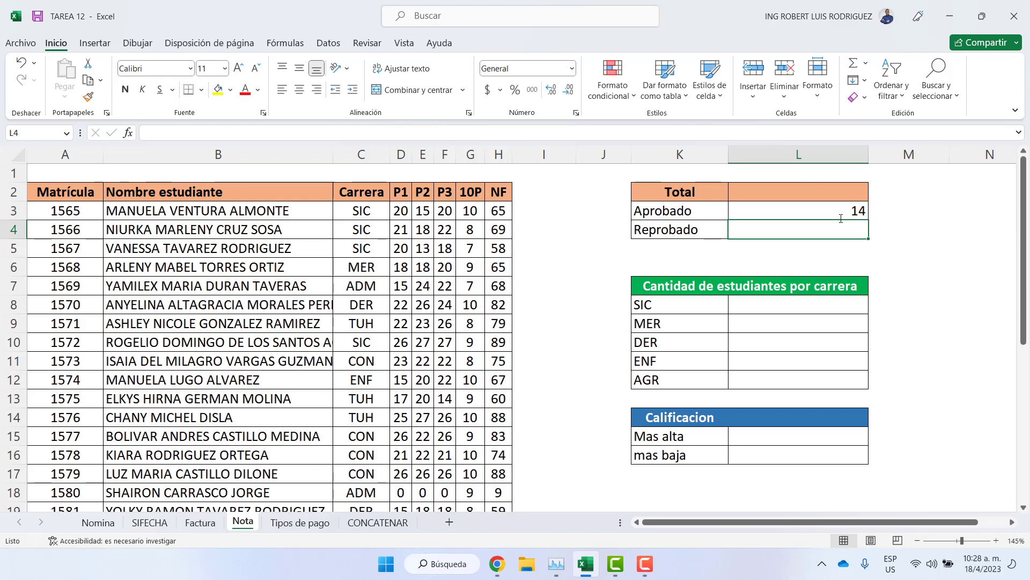
# Start a CONTAR.SI formula in the Reprobado cell L4 with the final grades H3:H27 as its range
pyautogui.write('=')
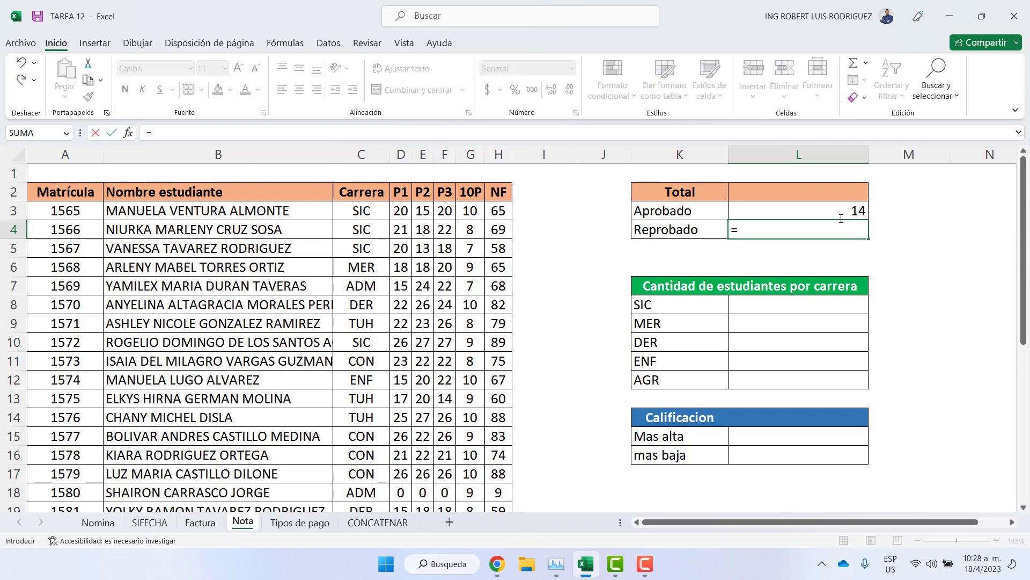
pyautogui.write('cont')
pyautogui.press('Down')
pyautogui.press('Down')
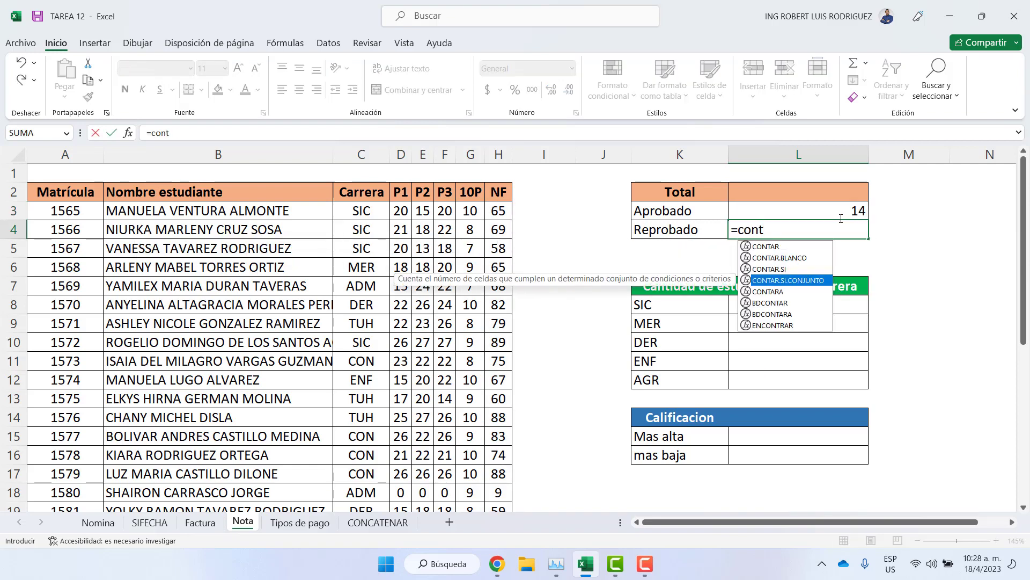
pyautogui.press('Down')
pyautogui.press('Up')
pyautogui.press('Tab')
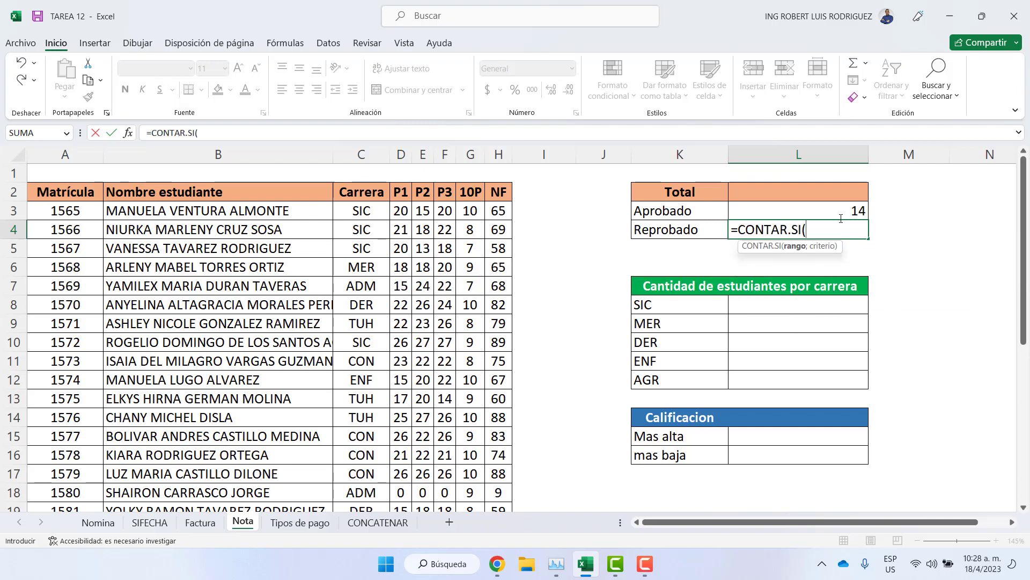
pyautogui.click(500, 211)
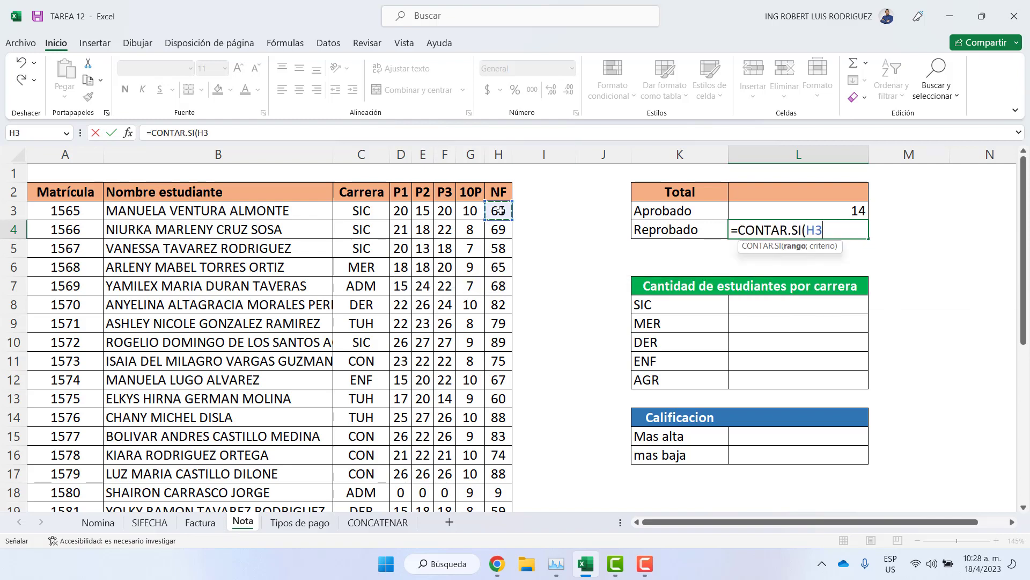
pyautogui.hotkey('ctrl', 'shift', 'Down')
pyautogui.hotkey('ctrl', 'shift', 'Up')
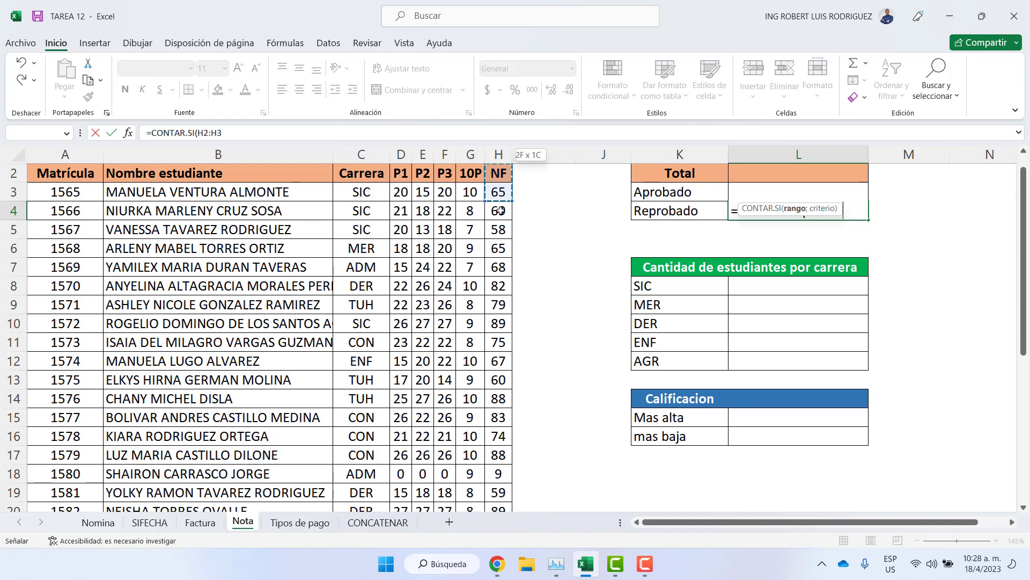
pyautogui.click(497, 194)
pyautogui.hotkey('ctrl', 'shift', 'Down')
pyautogui.hotkey('ctrl', 'shift', 'Up')
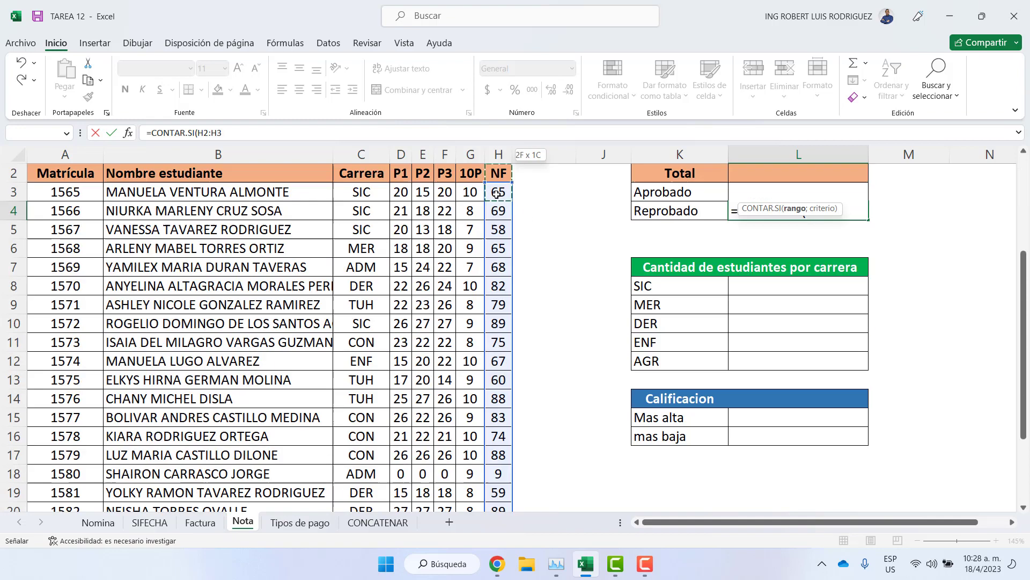
pyautogui.click(496, 194)
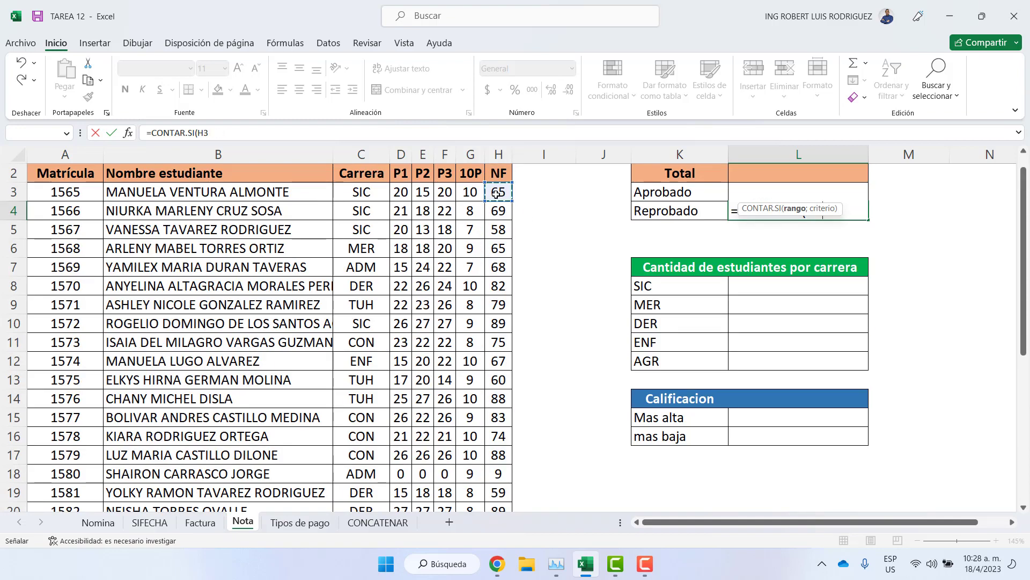
pyautogui.hotkey('ctrl', 'Down')
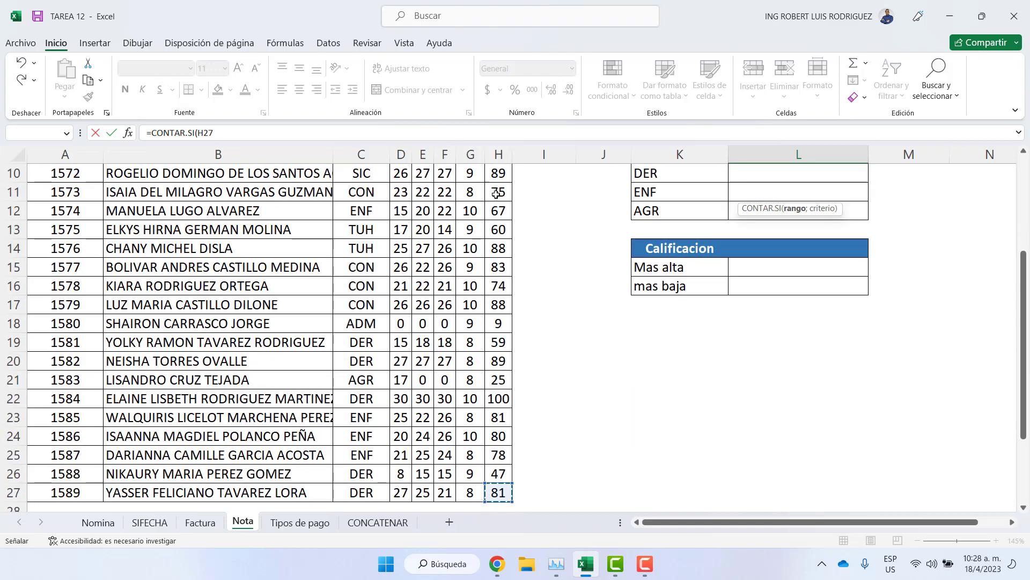
pyautogui.moveTo(498, 491); pyautogui.dragTo(497, 210)
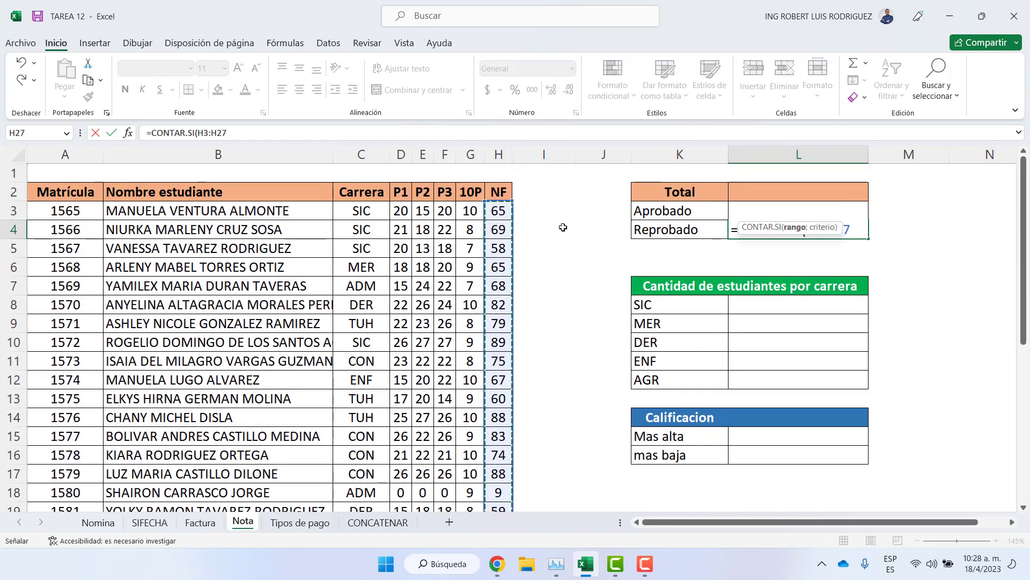
# Complete the Reprobado formula in L4 with the criterion "<70"
pyautogui.click(858, 230)
pyautogui.write('ñ')
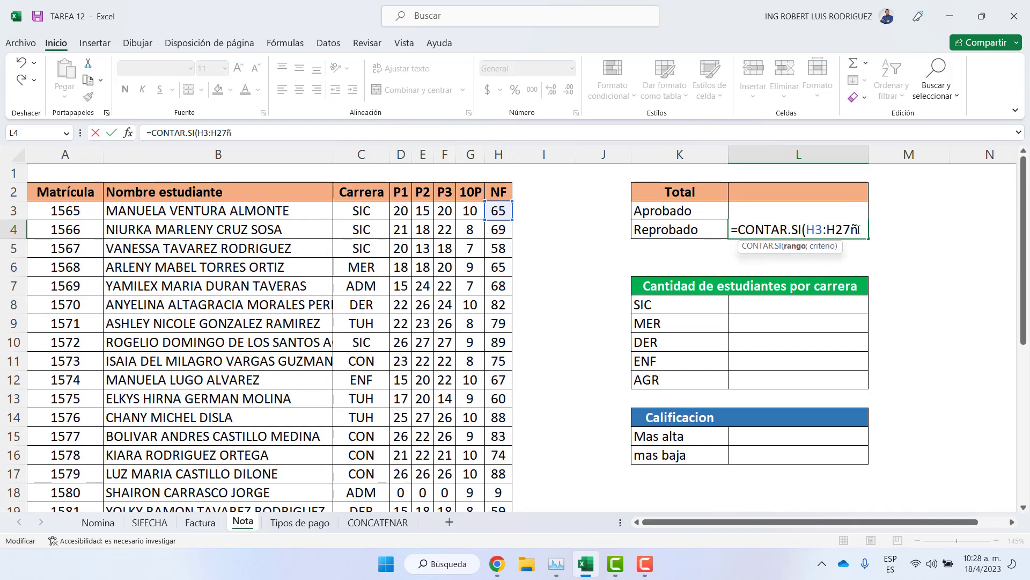
pyautogui.press('BackSpace')
pyautogui.write('Ñ+')
pyautogui.press('super+space')
pyautogui.press('BackSpace')
pyautogui.press('BackSpace')
pyautogui.write(';')
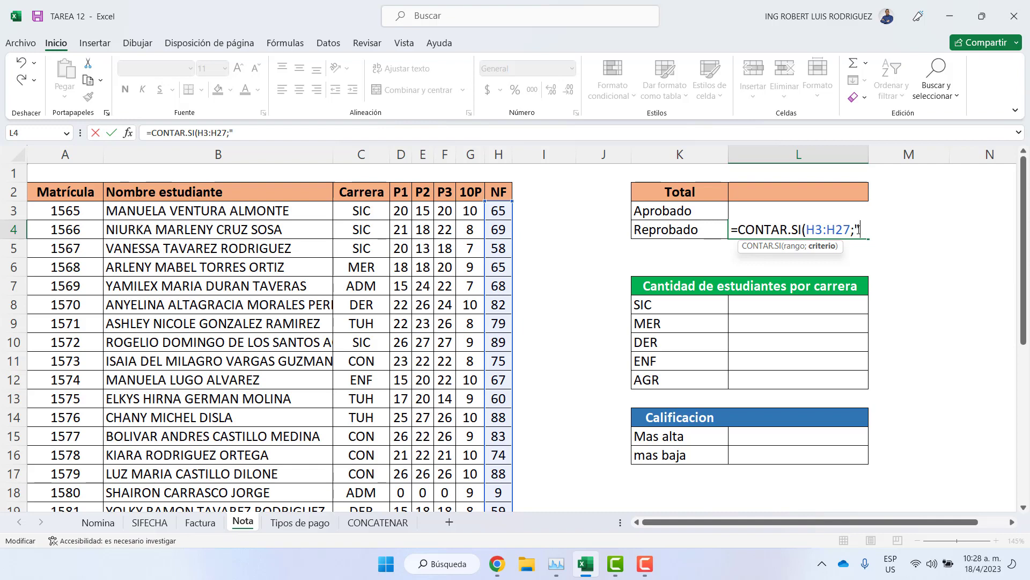
pyautogui.write('"<70")')
pyautogui.press('Return')
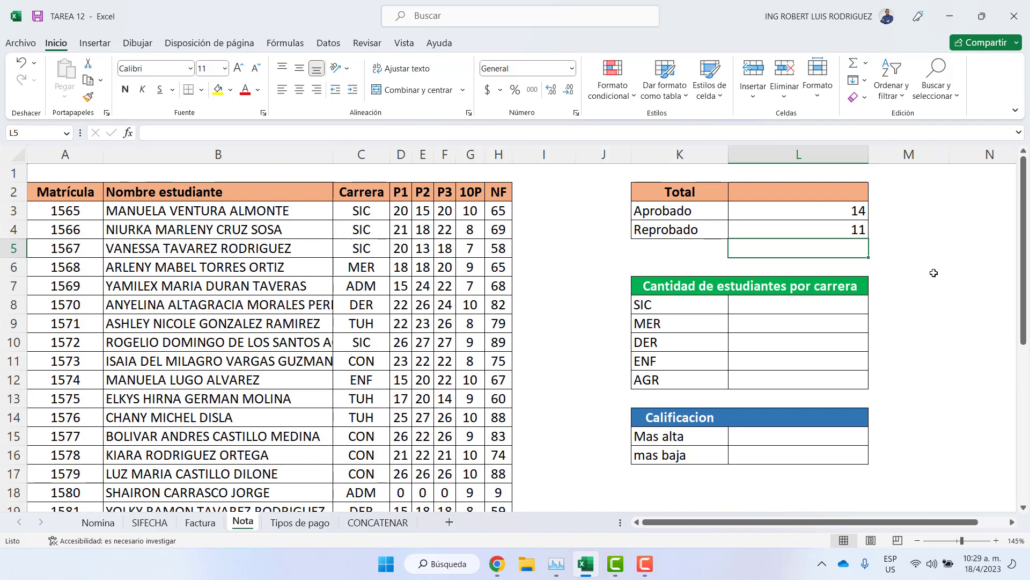
# Count the SIC students in cell L8 with the formula =CONTAR.SI(C3:C27;"SIC")
pyautogui.doubleClick(824, 301)
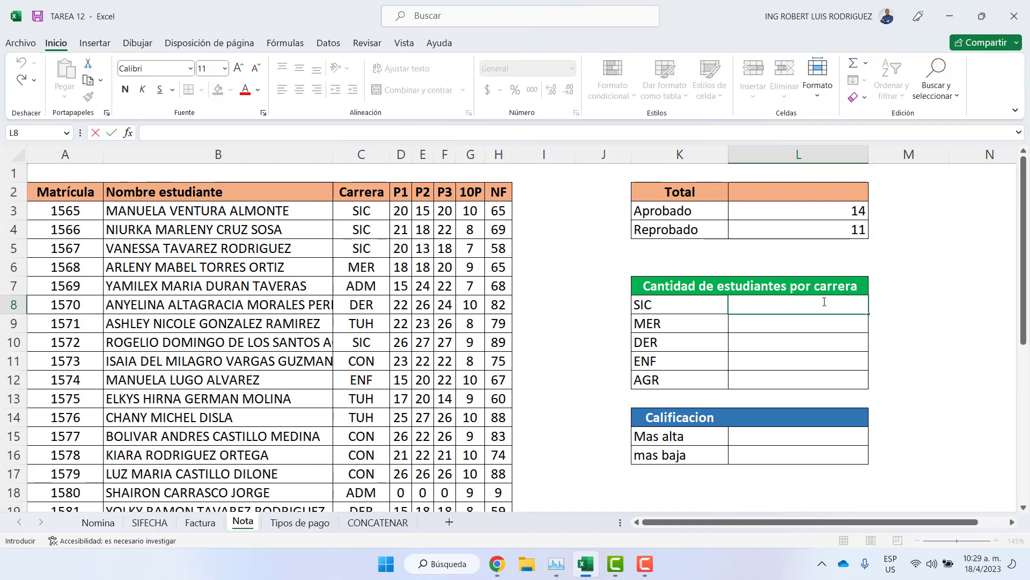
pyautogui.write('=con')
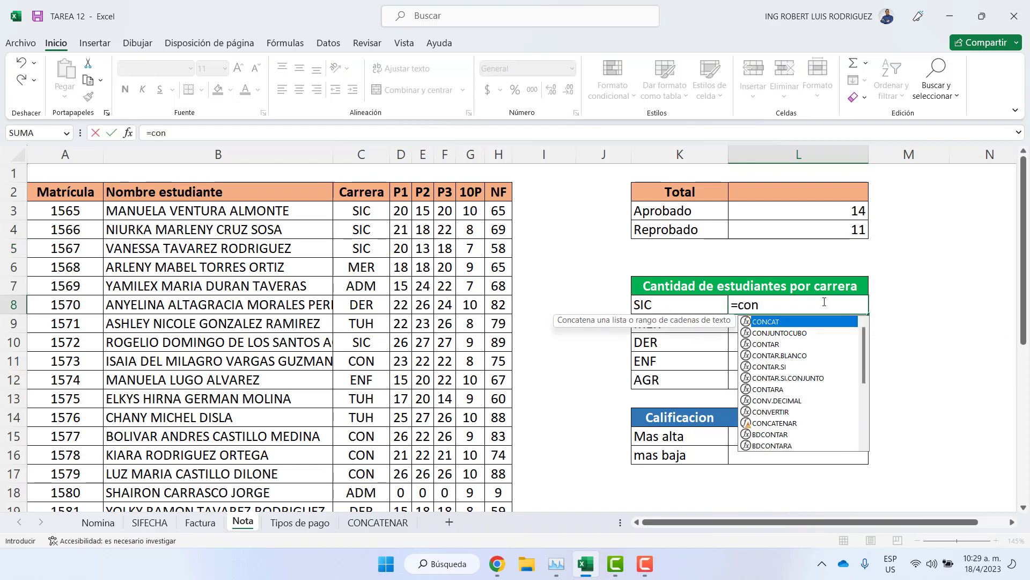
pyautogui.press('Down')
pyautogui.press('Down')
pyautogui.press('Down')
pyautogui.press('Down')
pyautogui.press('Tab')
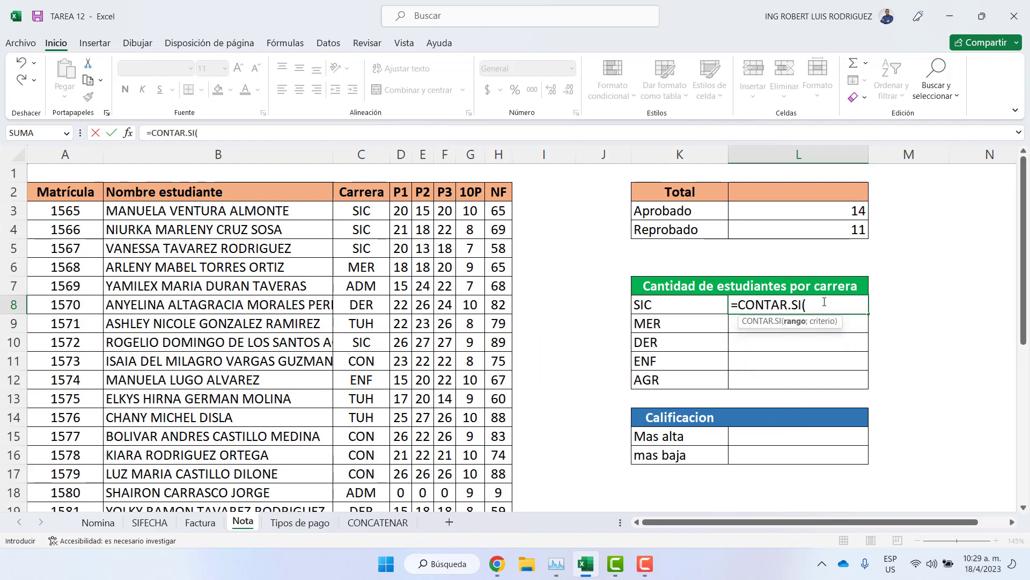
pyautogui.click(362, 210)
pyautogui.moveTo(357, 234); pyautogui.dragTo(355, 497)
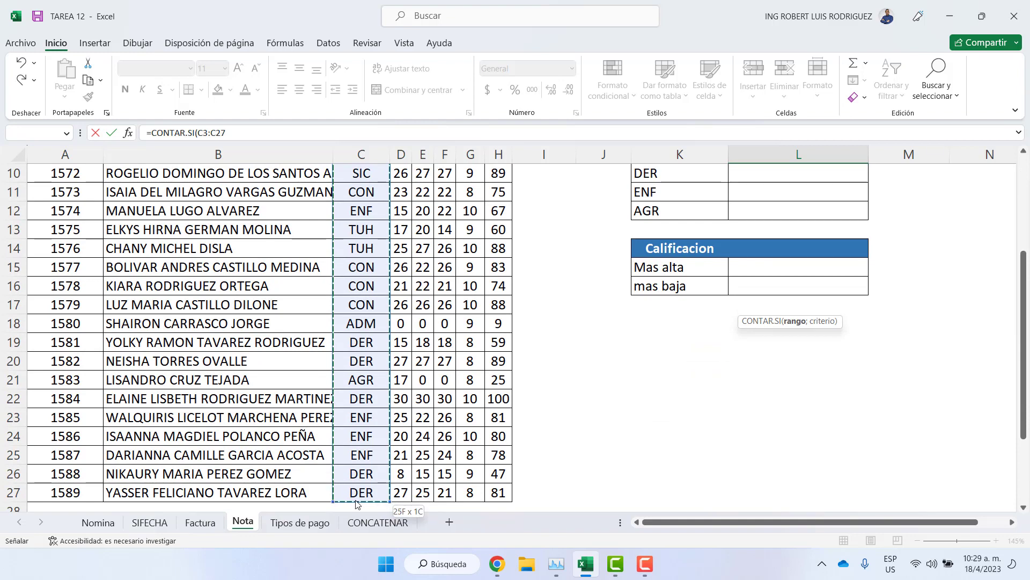
pyautogui.scroll(3, 683, 446)
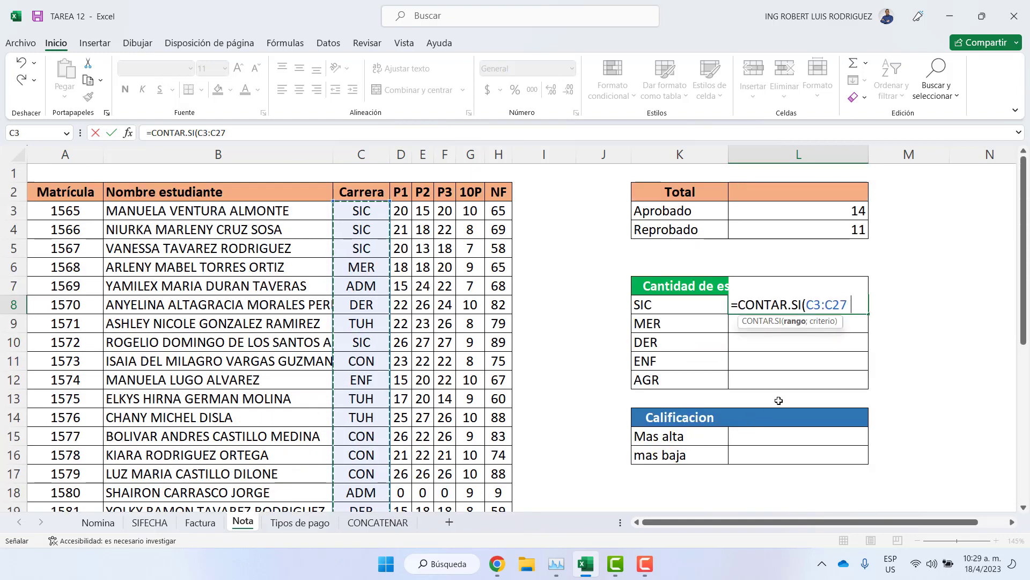
pyautogui.write(';')
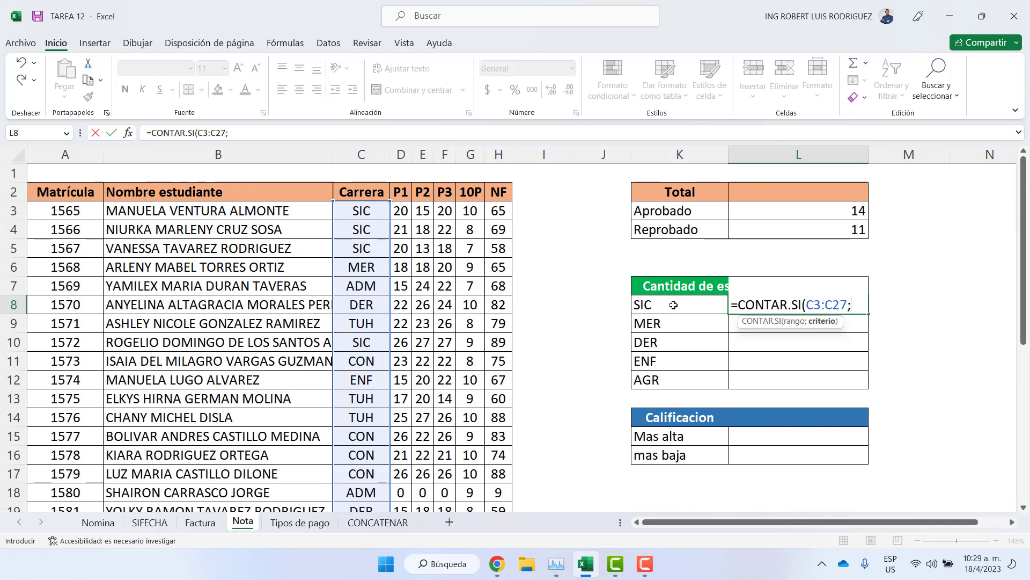
pyautogui.write('"SIC")')
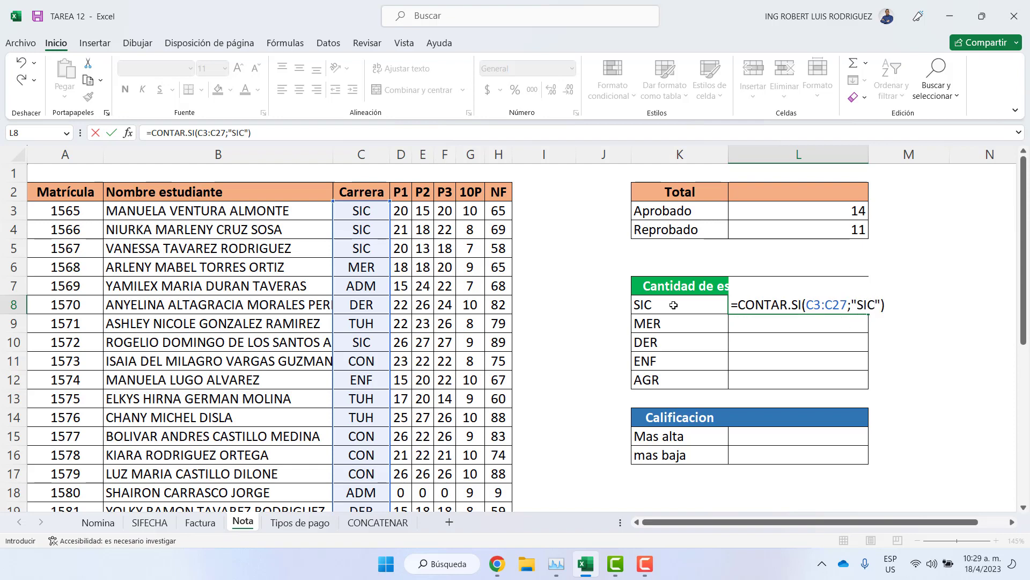
pyautogui.press('Return')
# Fill the SIC count formula from L8 down to L12 and inspect the copied formula in L9
pyautogui.click(804, 303)
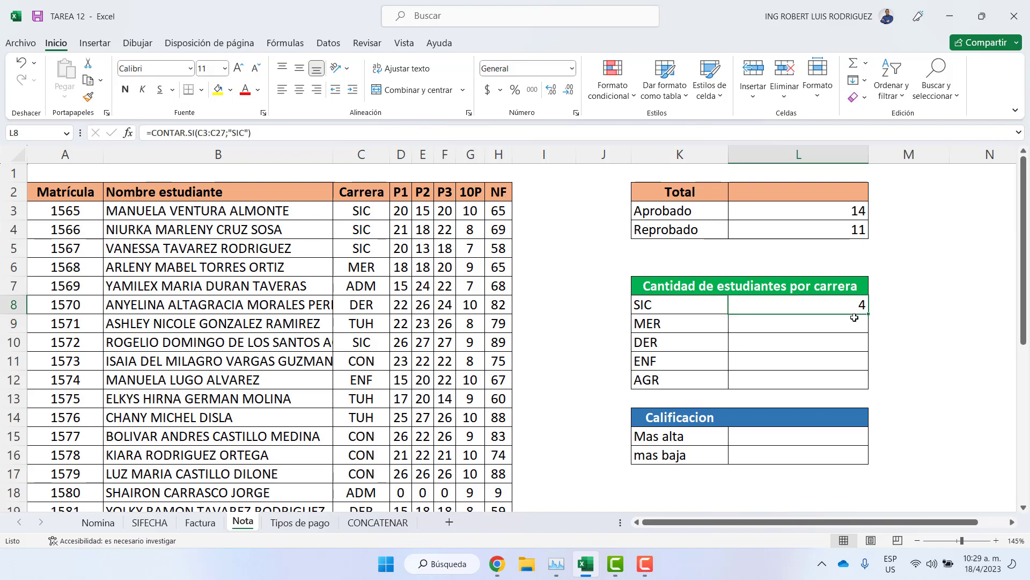
pyautogui.moveTo(868, 313); pyautogui.dragTo(867, 387)
pyautogui.doubleClick(857, 323)
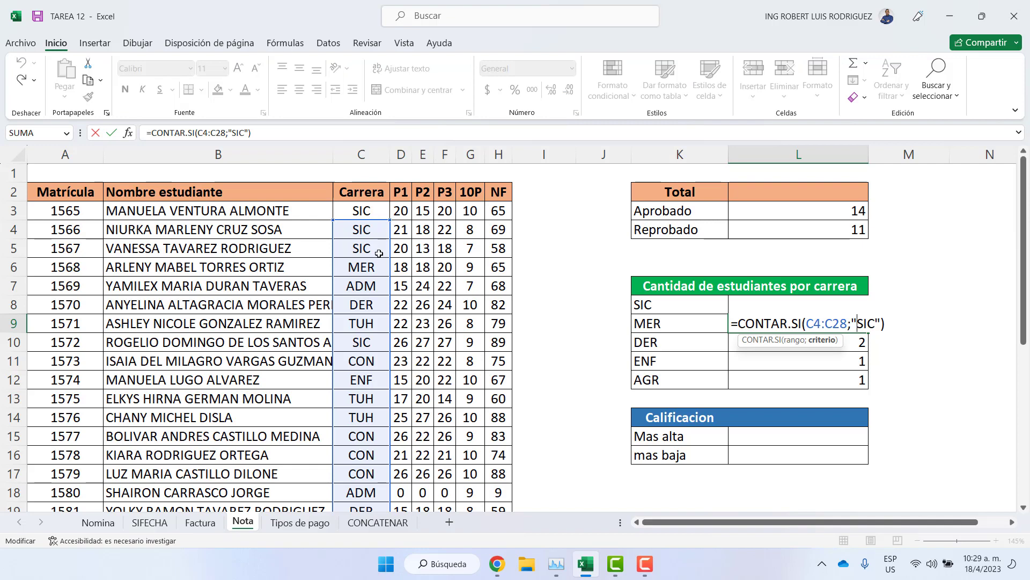
pyautogui.press('Escape')
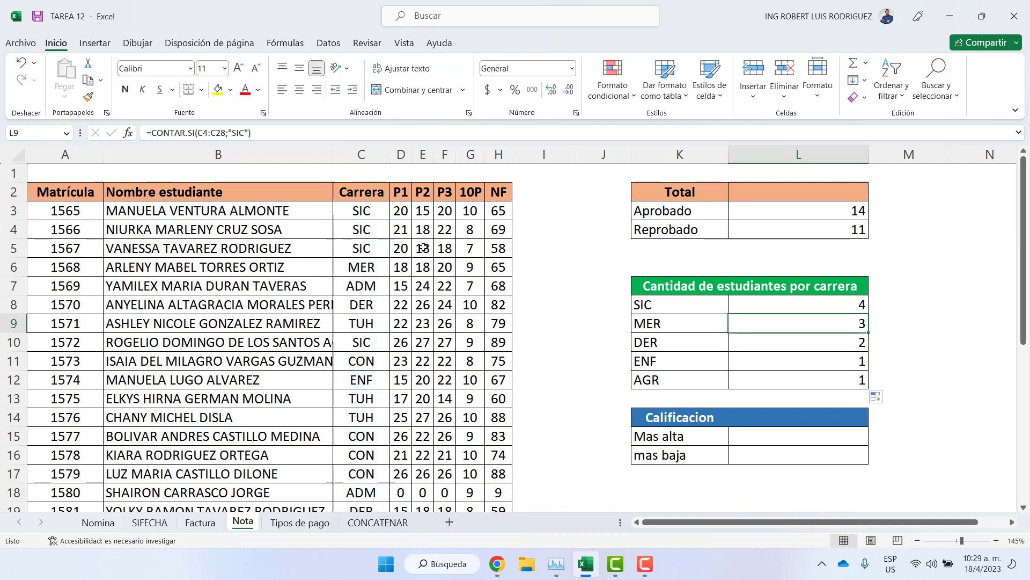
# Replace the "SIC" text criterion in the L8 formula with a reference to cell K8
pyautogui.click(815, 309)
pyautogui.doubleClick(815, 308)
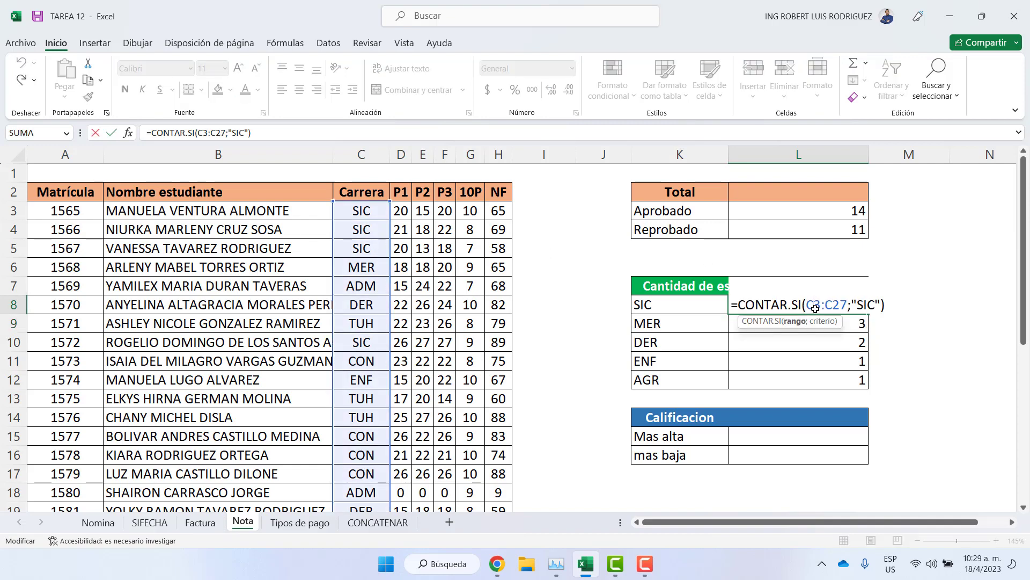
pyautogui.click(881, 304)
pyautogui.press('BackSpace')
pyautogui.press('BackSpace')
pyautogui.press('BackSpace')
pyautogui.press('BackSpace')
pyautogui.press('BackSpace')
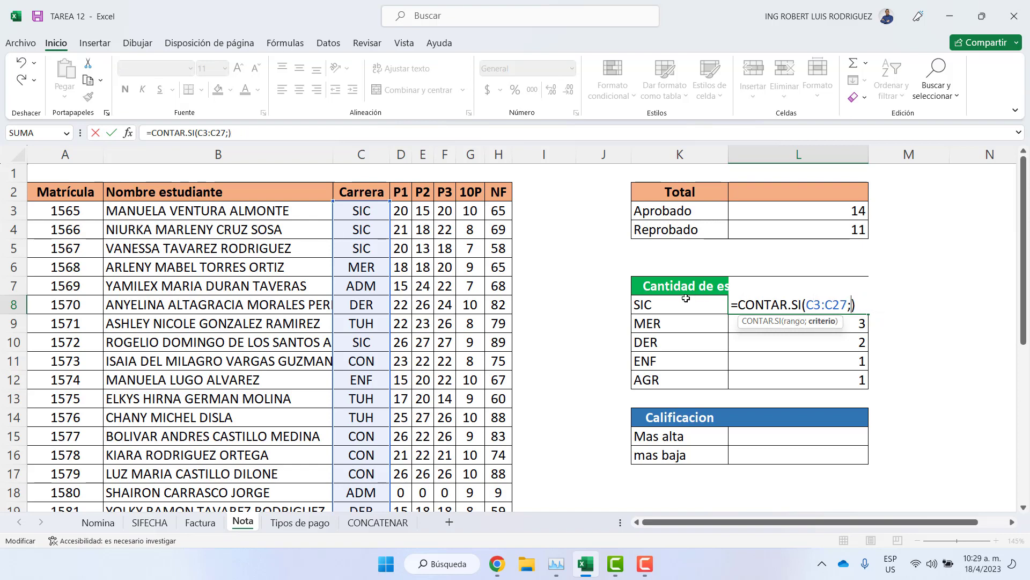
pyautogui.click(684, 303)
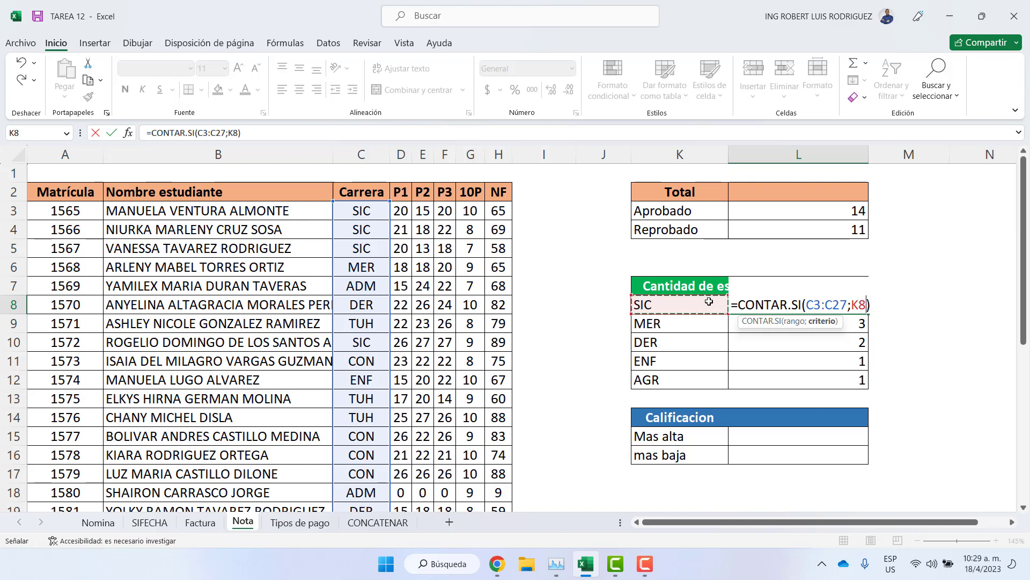
pyautogui.press('Return')
# Make the range in the L8 count formula absolute as $C$3:$C$27 and fill the formula down to L12
pyautogui.doubleClick(828, 305)
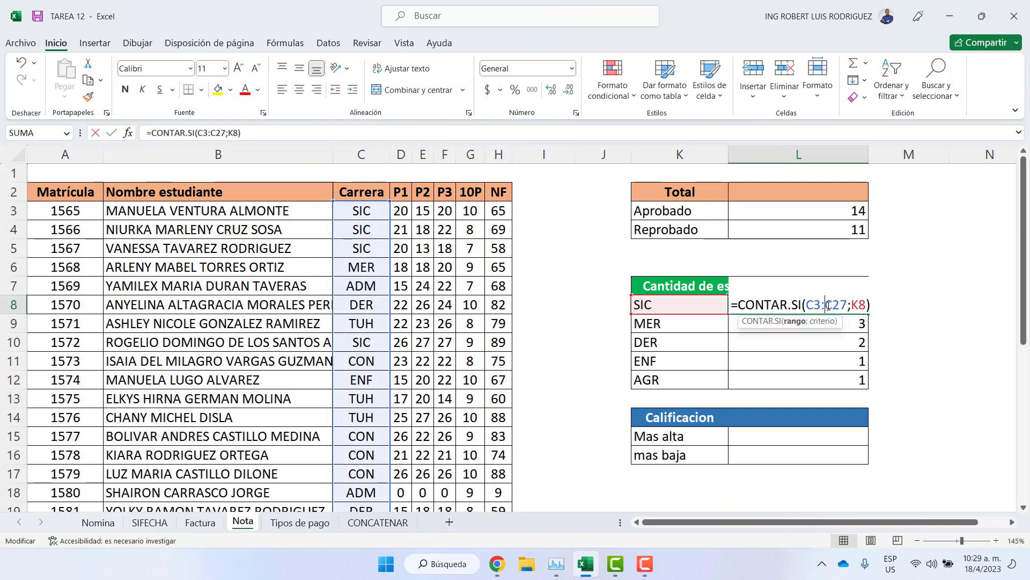
pyautogui.moveTo(847, 304); pyautogui.dragTo(806, 305)
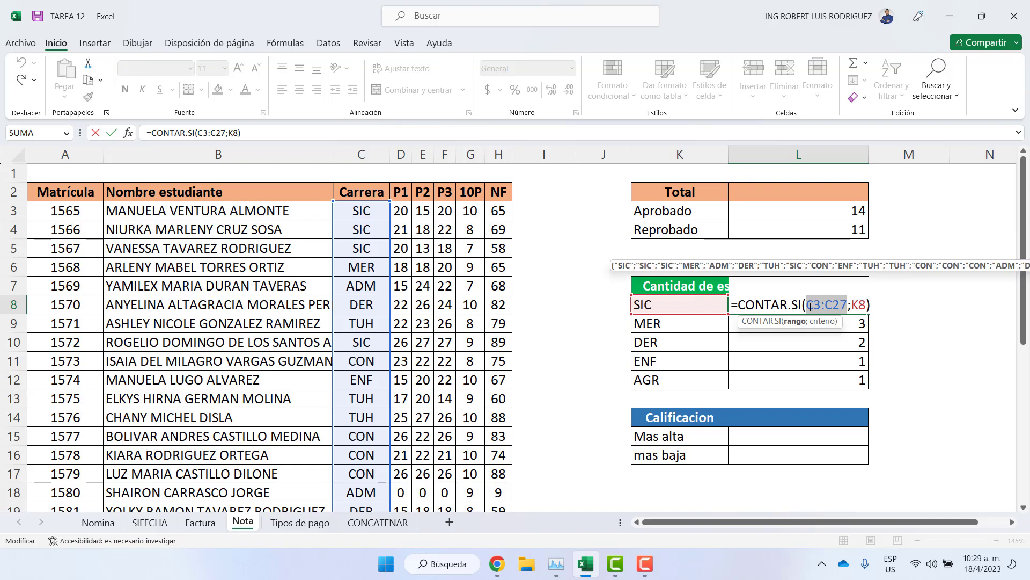
pyautogui.press('Return')
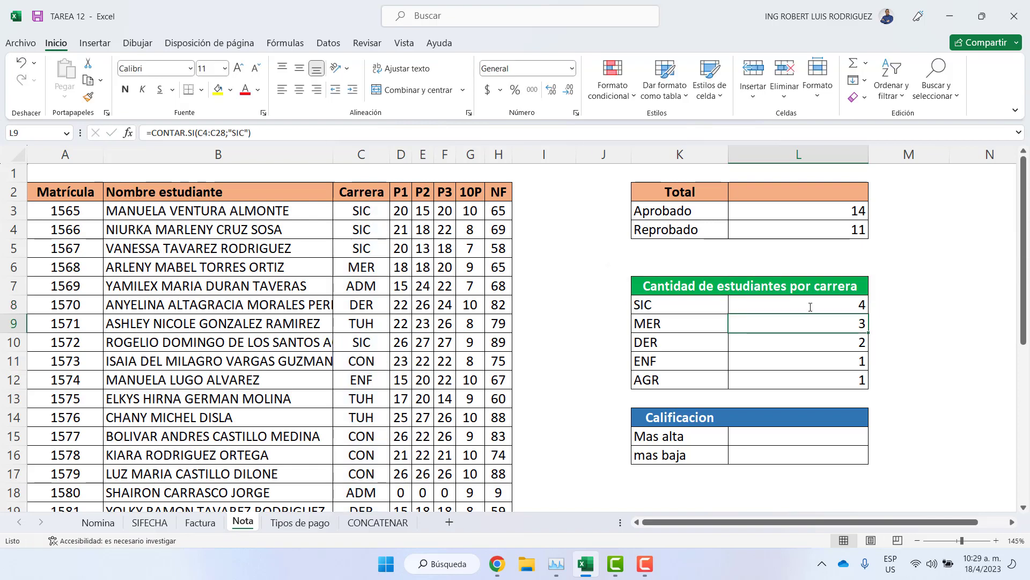
pyautogui.click(810, 307)
pyautogui.moveTo(868, 313); pyautogui.dragTo(863, 382)
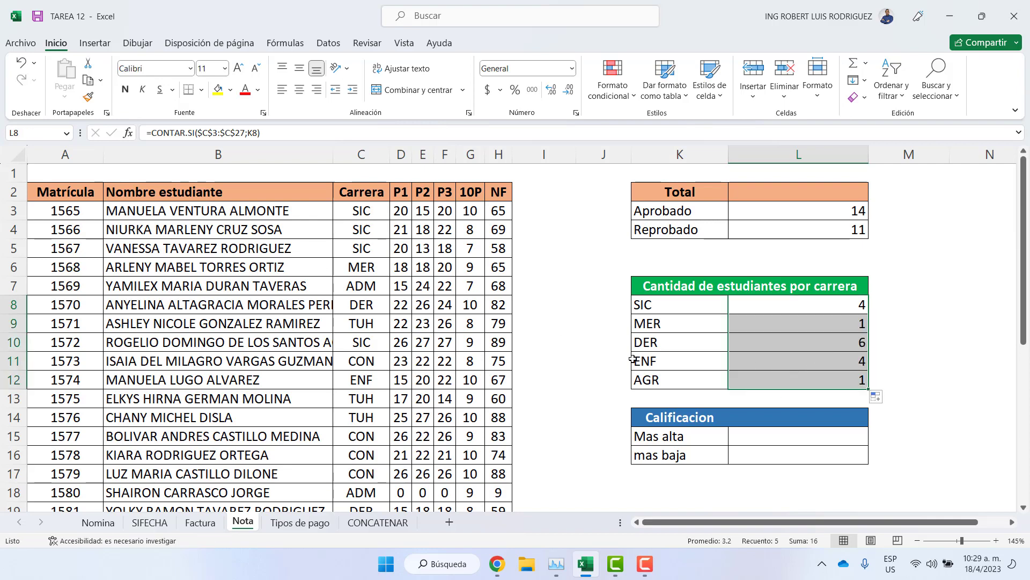
# Enter =MAX(H3:H27) in the "Mas alta" cell L15 to get the highest final grade
pyautogui.scroll(-1, 809, 375)
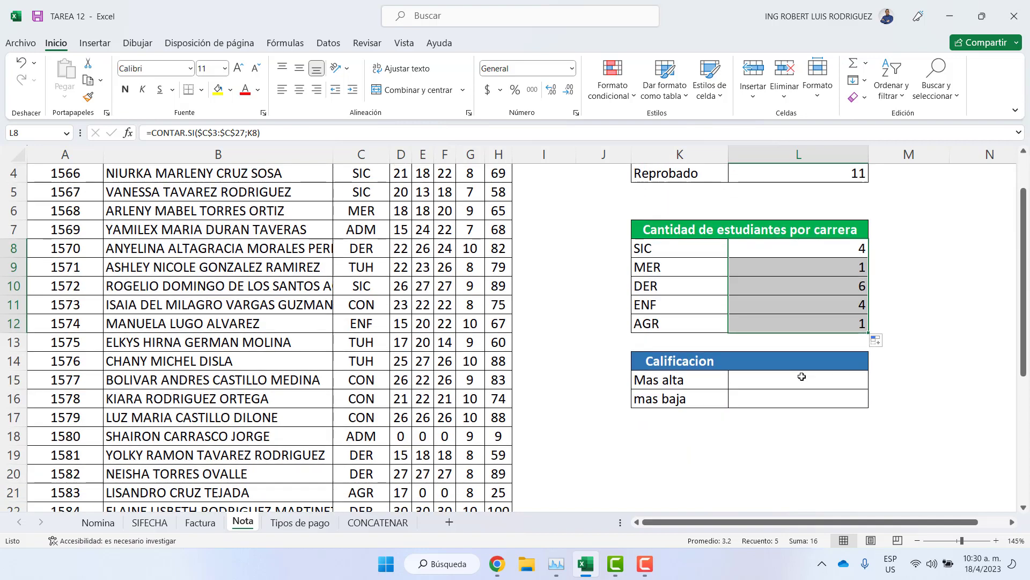
pyautogui.doubleClick(802, 378)
pyautogui.write('=')
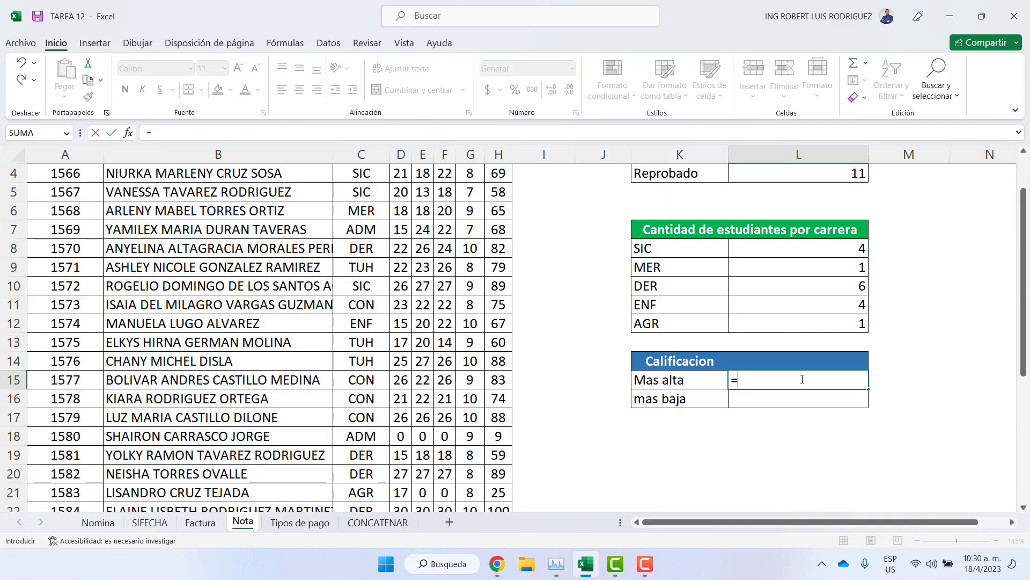
pyautogui.write('max')
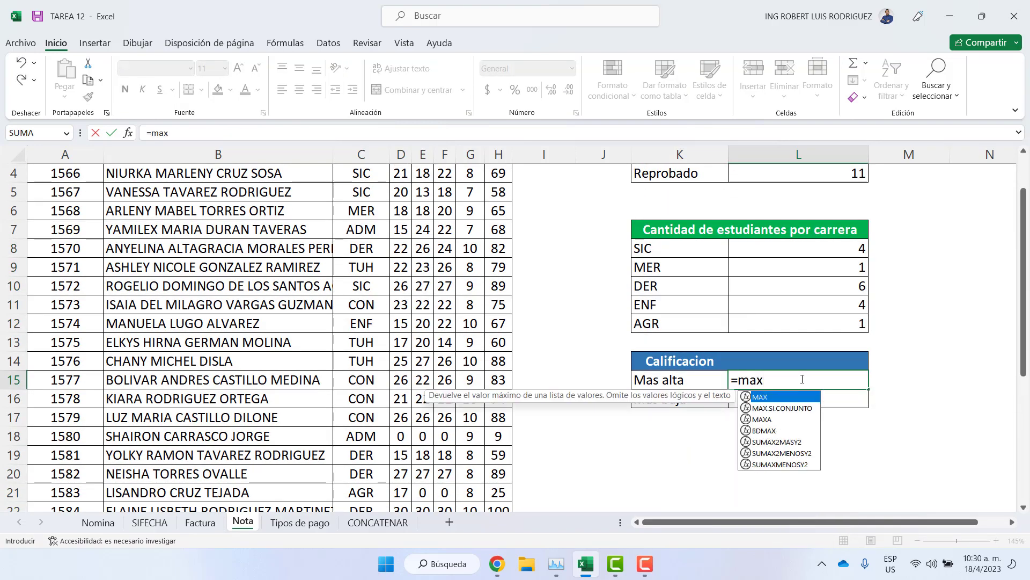
pyautogui.press('Tab')
pyautogui.scroll(-2, 542, 469)
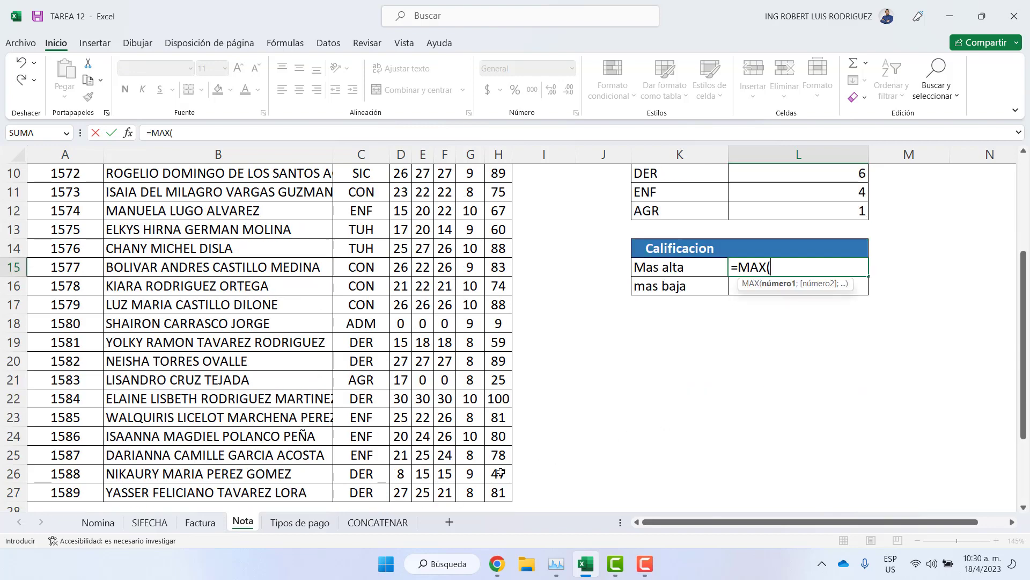
pyautogui.click(498, 491)
pyautogui.moveTo(503, 182)
pyautogui.mouseDown()
pyautogui.moveTo(500, 171)
pyautogui.moveTo(498, 191)
pyautogui.mouseUp()
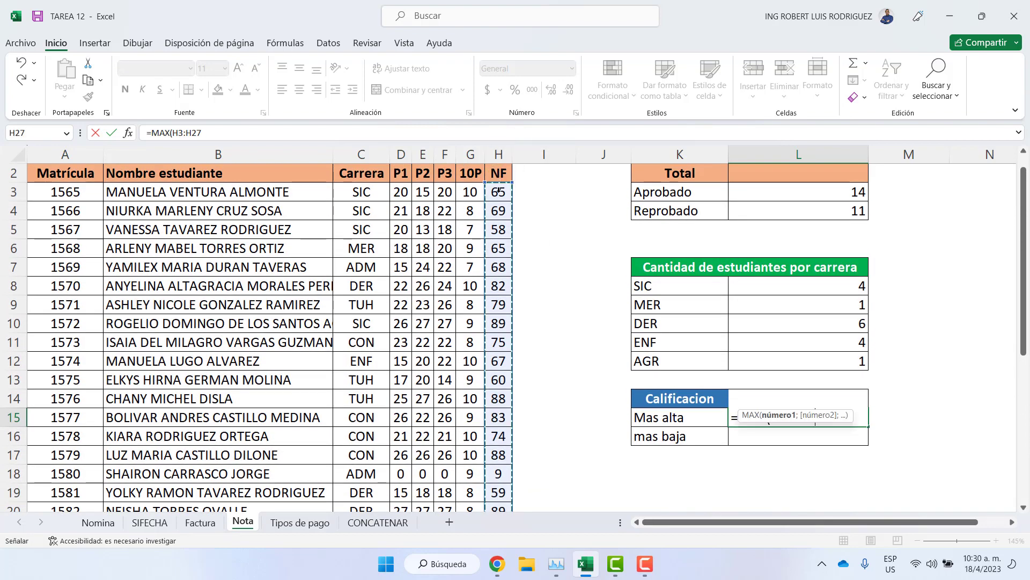
pyautogui.press('Return')
# Check the L15 result against the NF column by selecting the matching student record, A22:H22
pyautogui.click(779, 419)
pyautogui.scroll(-5, 561, 398)
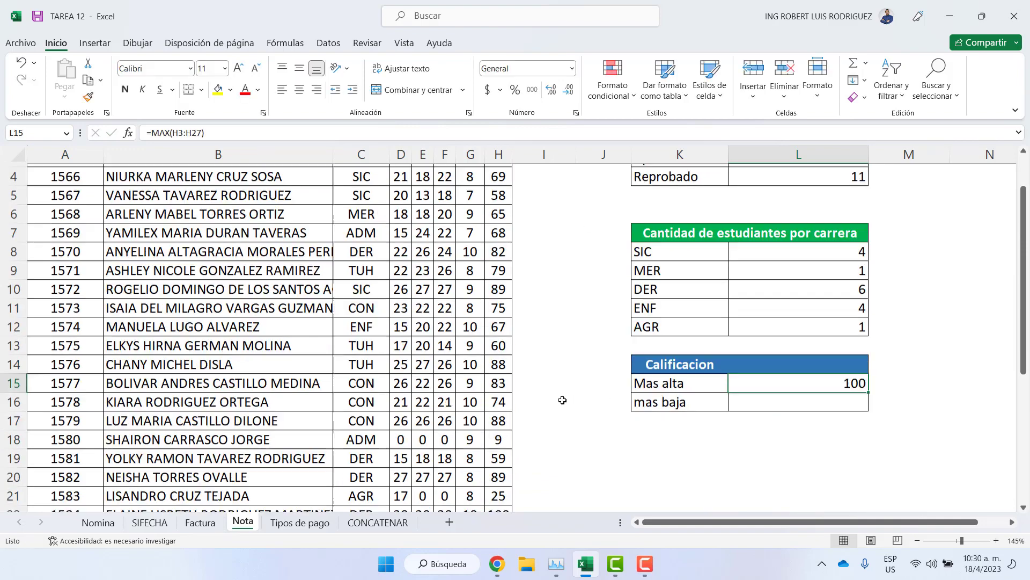
pyautogui.moveTo(495, 274); pyautogui.dragTo(33, 266)
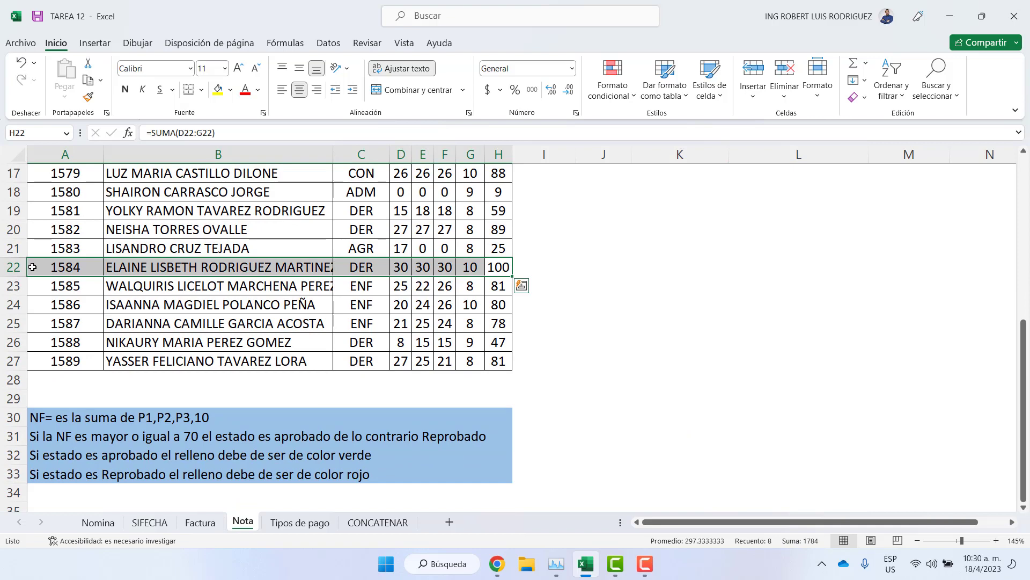
# Enter =MIN(H3:H27) in the "mas baja" cell L16 to get the lowest final grade
pyautogui.scroll(4, 698, 344)
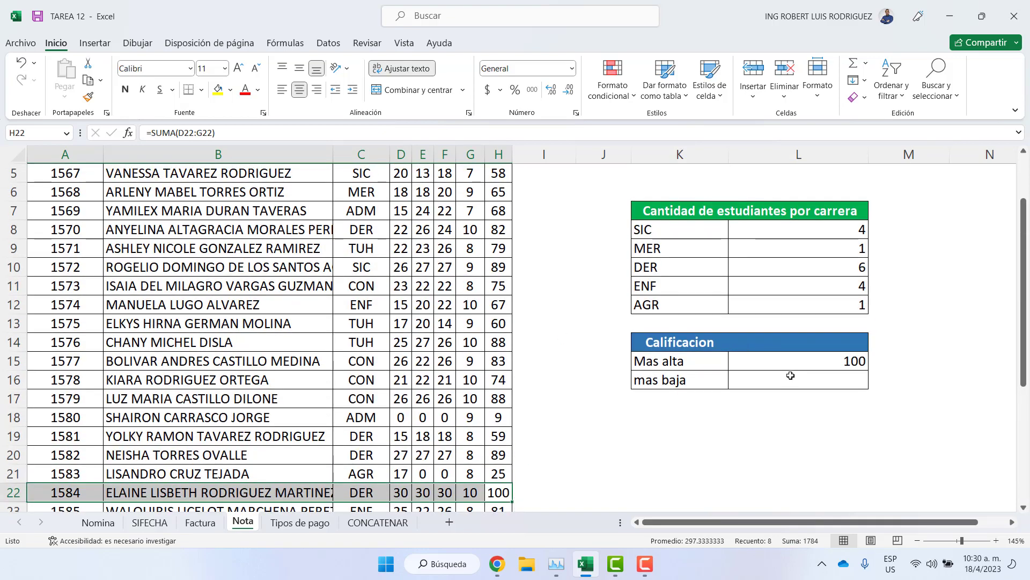
pyautogui.click(788, 375)
pyautogui.write('=')
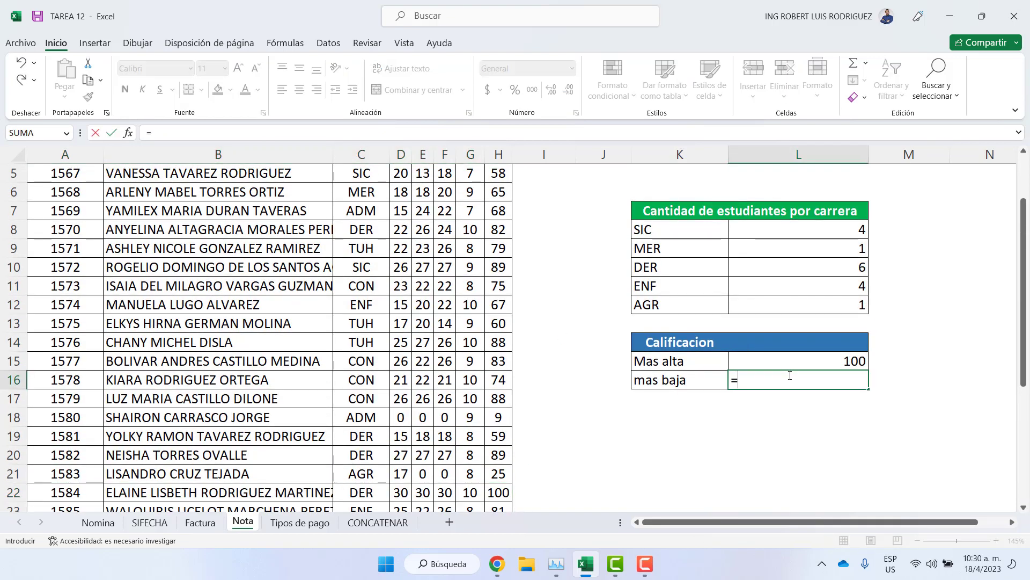
pyautogui.write('min')
pyautogui.press('Tab')
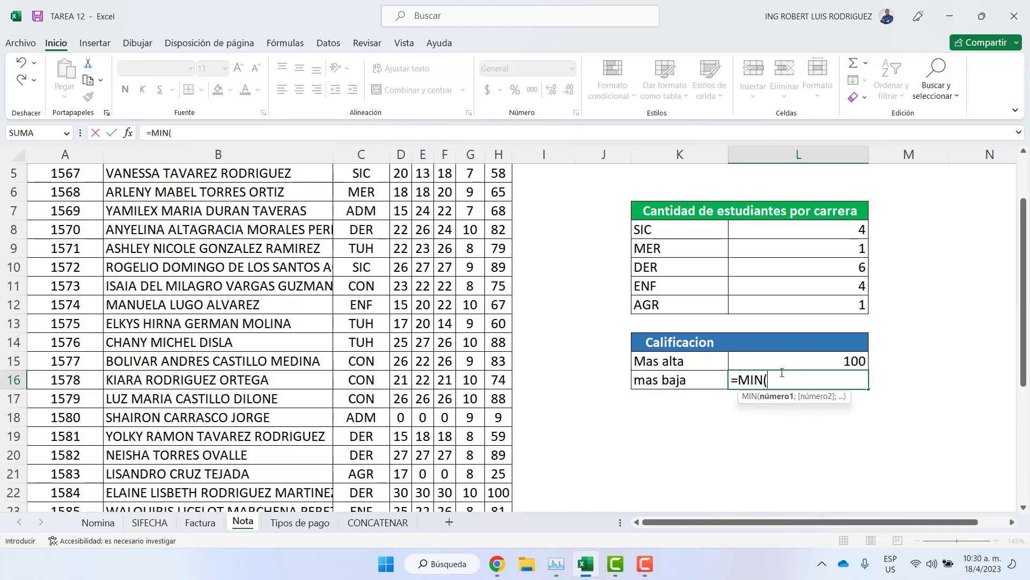
pyautogui.scroll(2, 479, 186)
pyautogui.moveTo(496, 211); pyautogui.dragTo(501, 475)
pyautogui.press('Return')
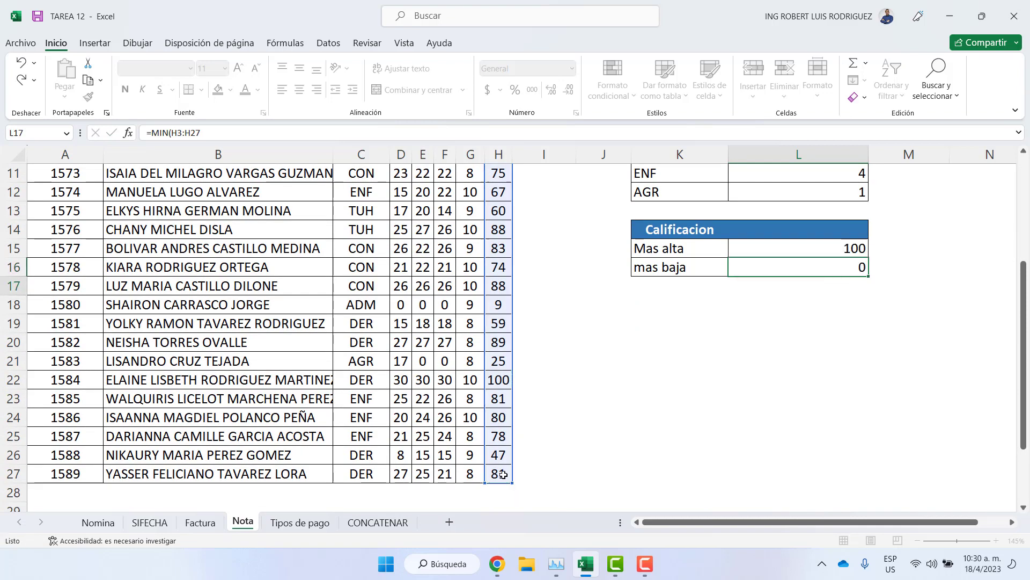
# Check the "mas baja" result against the NF column by selecting the matching student record, A18:H18
pyautogui.click(660, 268)
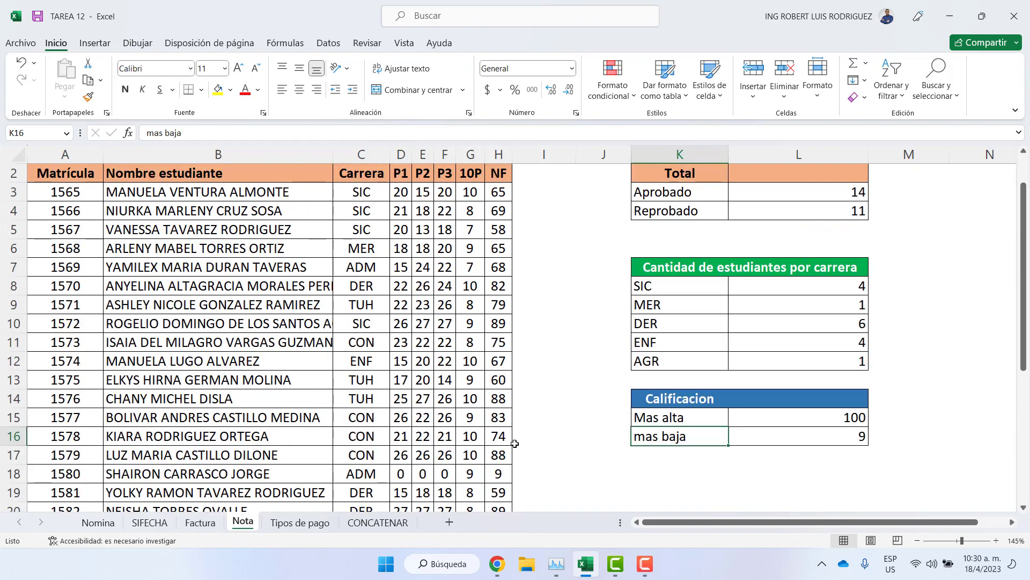
pyautogui.scroll(3, 513, 442)
pyautogui.scroll(-4, 492, 337)
pyautogui.scroll(1, 513, 289)
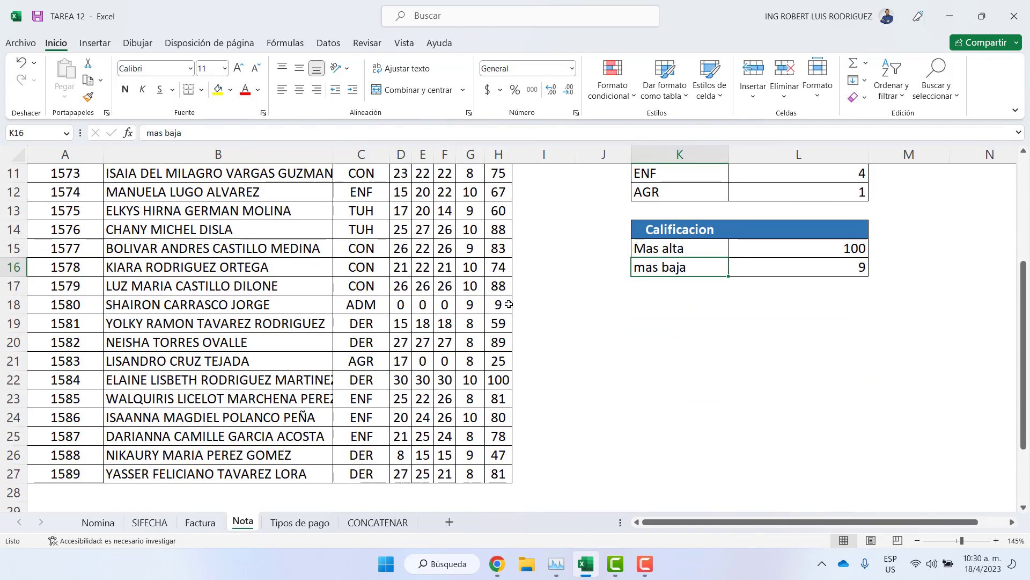
pyautogui.moveTo(509, 304); pyautogui.dragTo(22, 304)
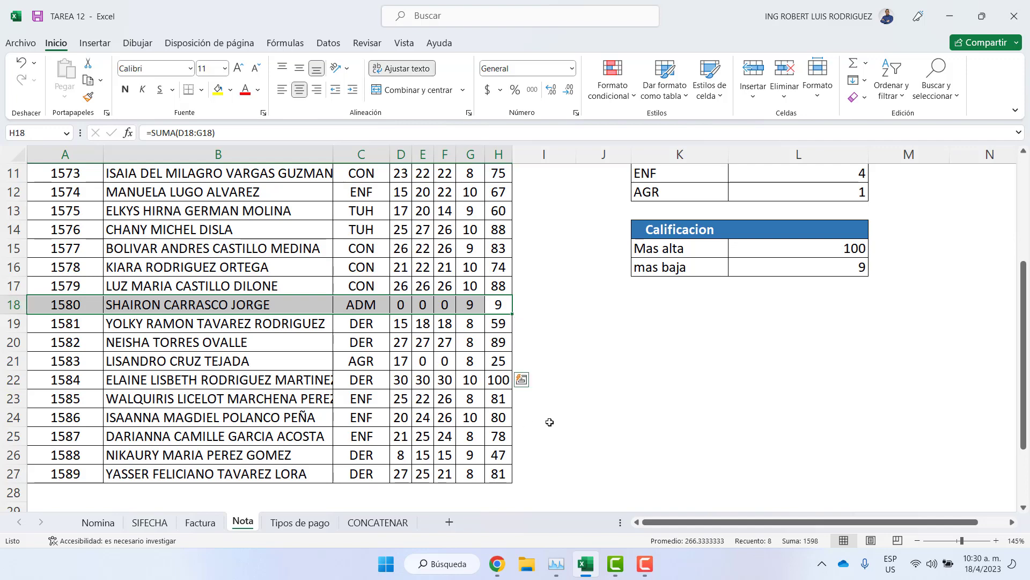
pyautogui.scroll(3, 550, 421)
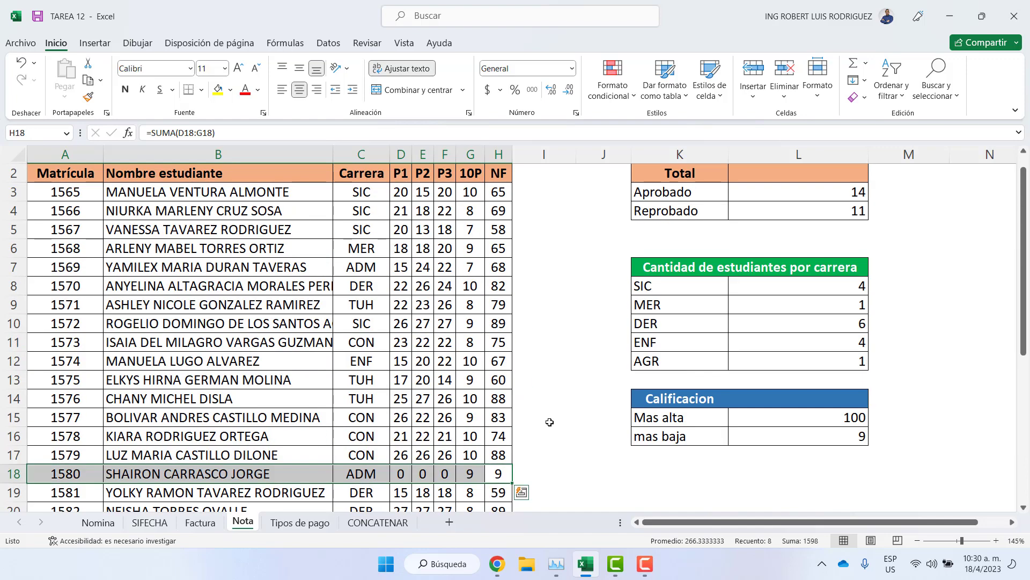
# Switch to the CONCATENAR sheet and review the Nombre and Apellido(s) columns and the exercise instructions below the list
pyautogui.click(376, 523)
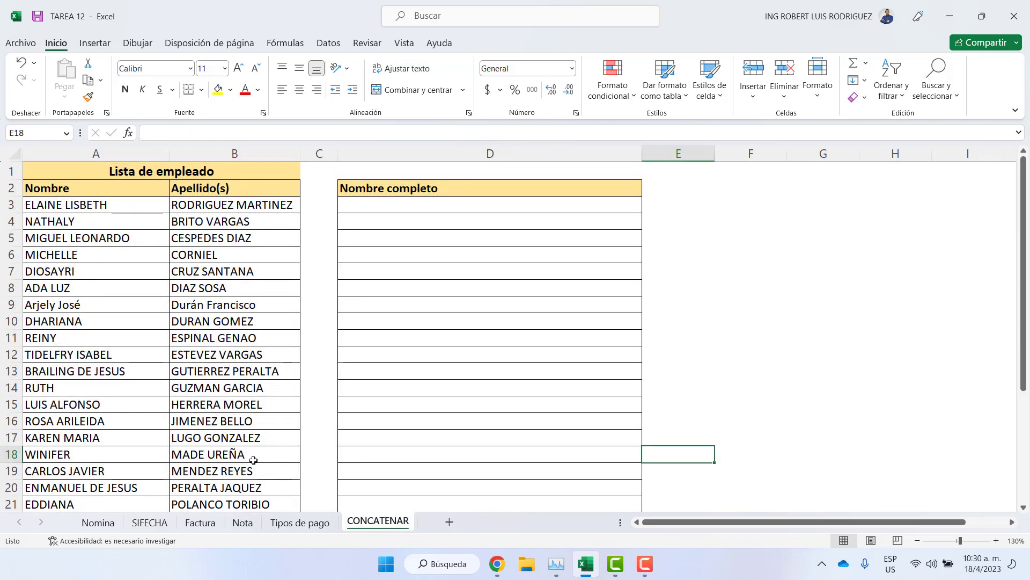
pyautogui.click(33, 204)
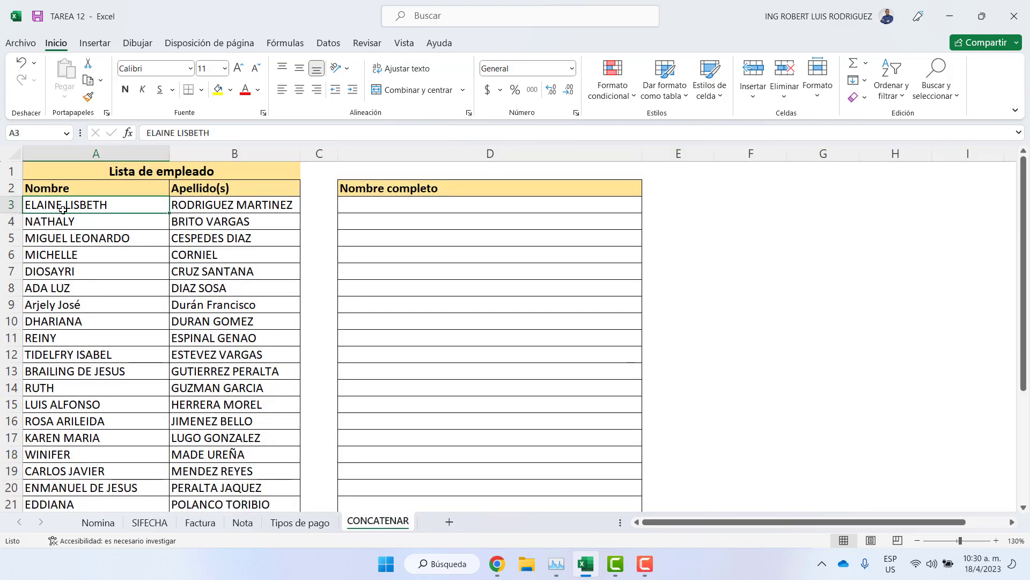
pyautogui.click(214, 204)
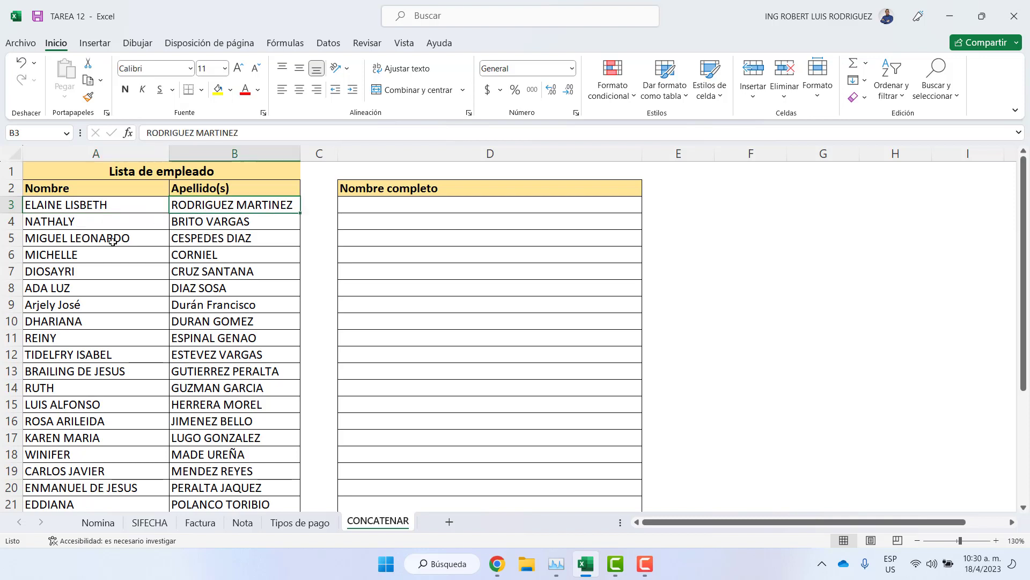
pyautogui.doubleClick(410, 204)
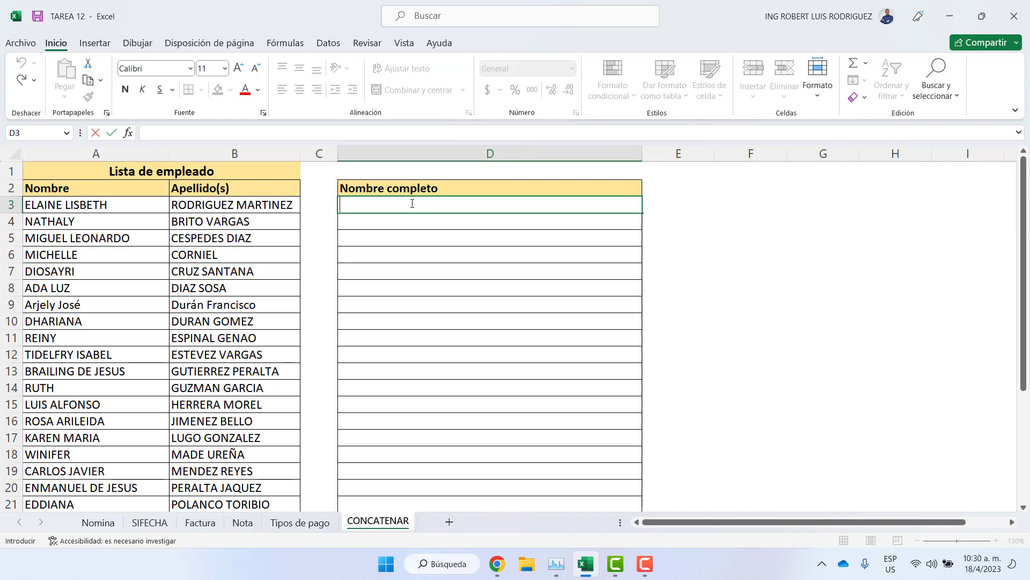
pyautogui.scroll(-4, 178, 401)
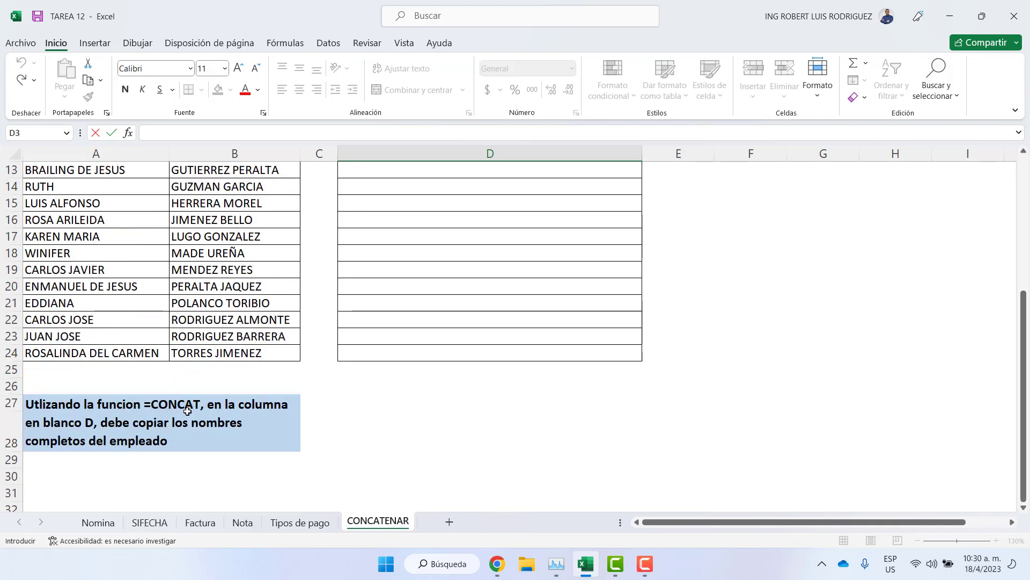
pyautogui.scroll(4, 334, 400)
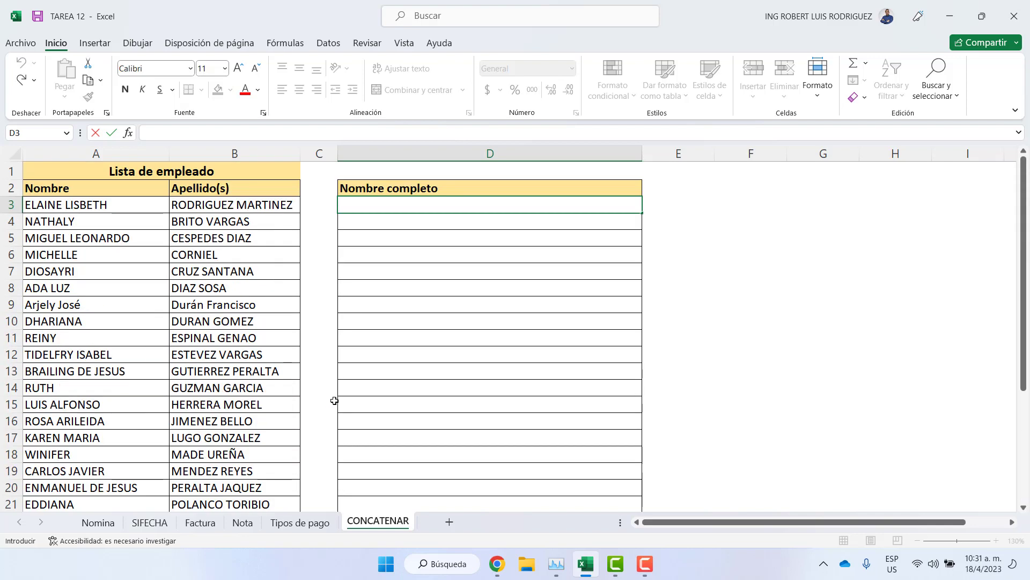
# Begin a CONCAT formula in cell D3 under Nombre completo, rechecking the function name in the exercise instructions
pyautogui.write('=cont')
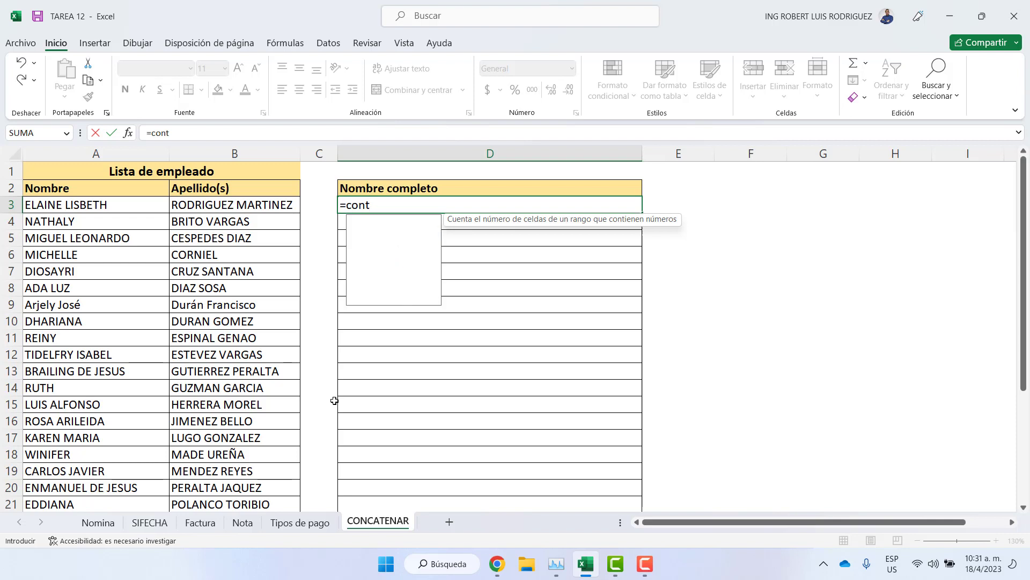
pyautogui.write('ac')
pyautogui.press('BackSpace')
pyautogui.press('BackSpace')
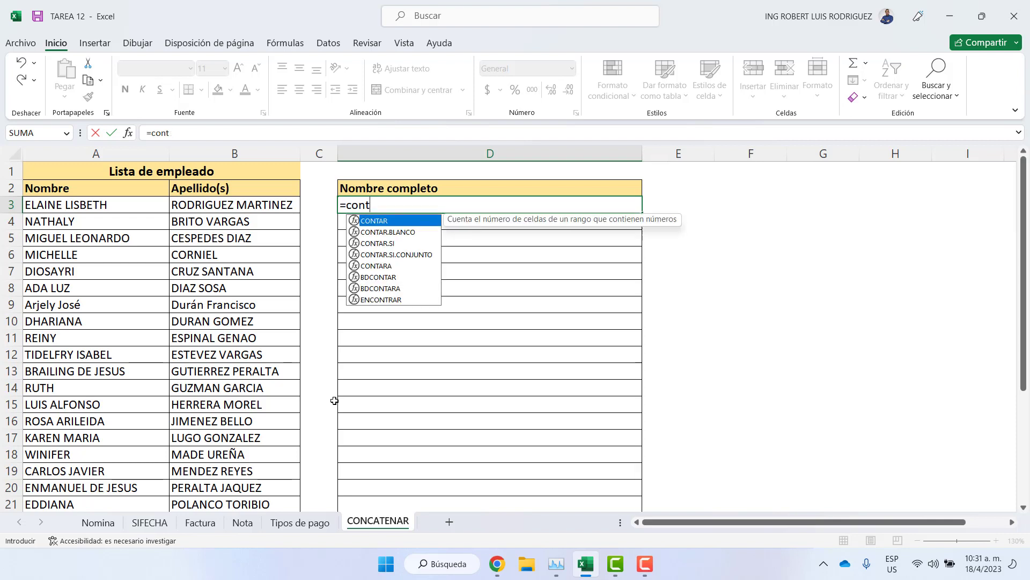
pyautogui.scroll(-5, 320, 391)
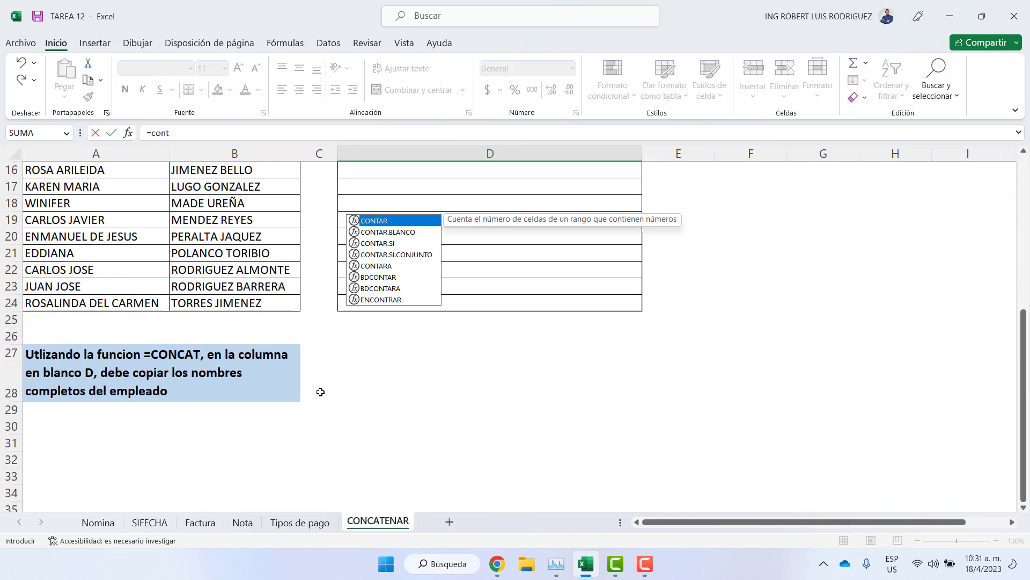
pyautogui.scroll(5, 320, 392)
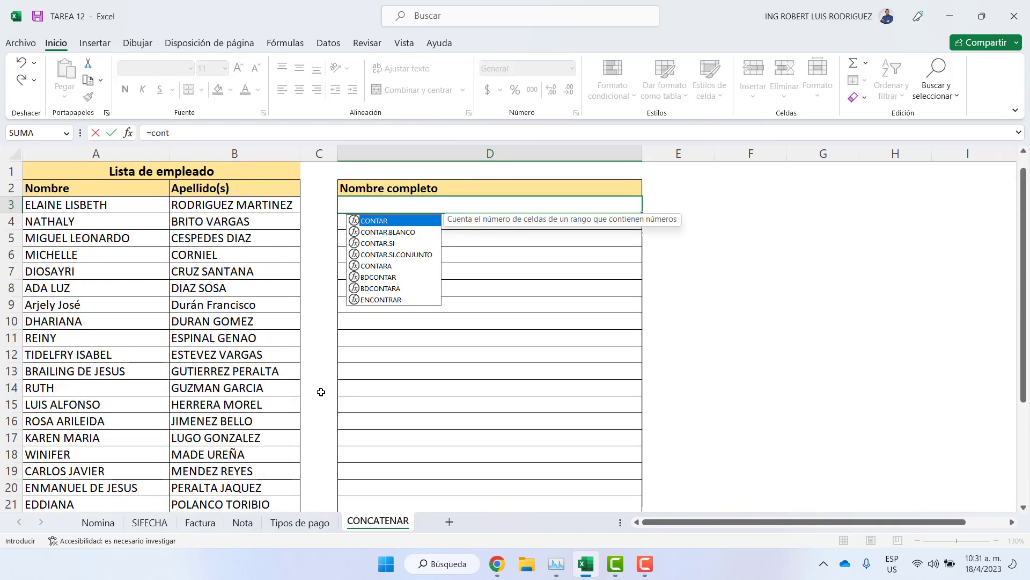
pyautogui.press('BackSpace')
pyautogui.write('c')
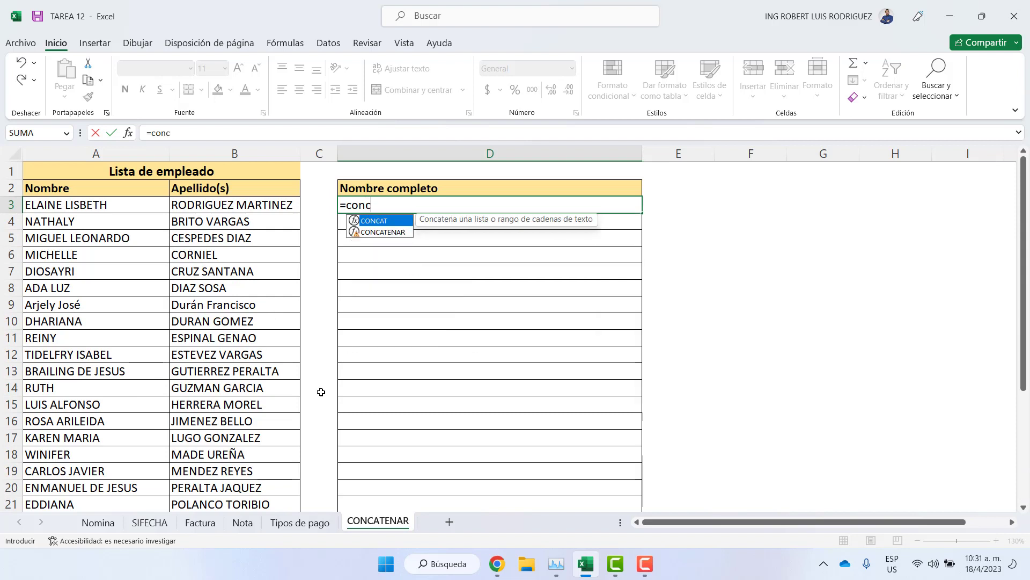
pyautogui.press('Tab')
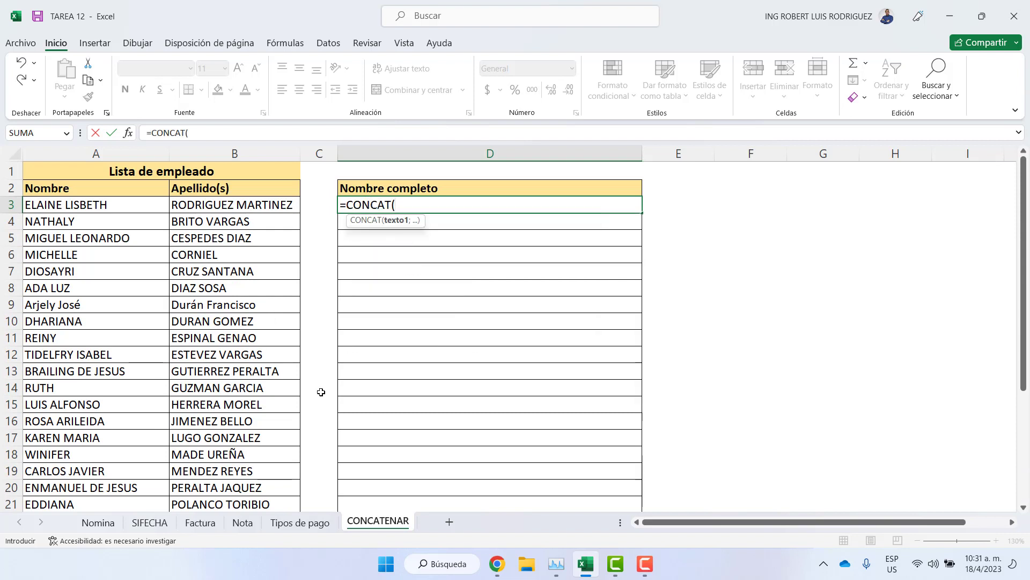
# Complete the D3 formula as =CONCAT(A3;B3) to join the first employee's name and surname
pyautogui.click(81, 207)
pyautogui.write(';')
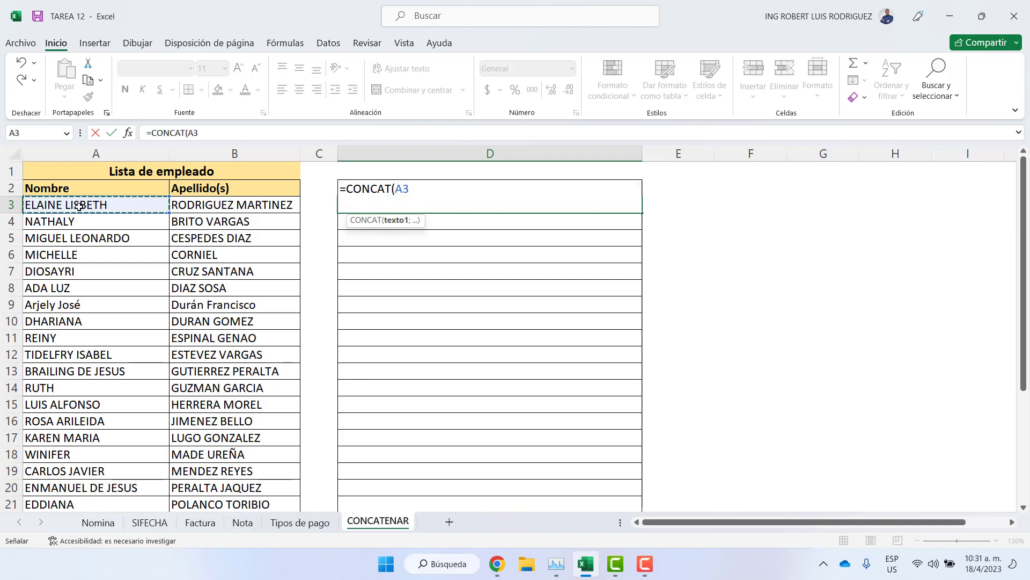
pyautogui.click(198, 205)
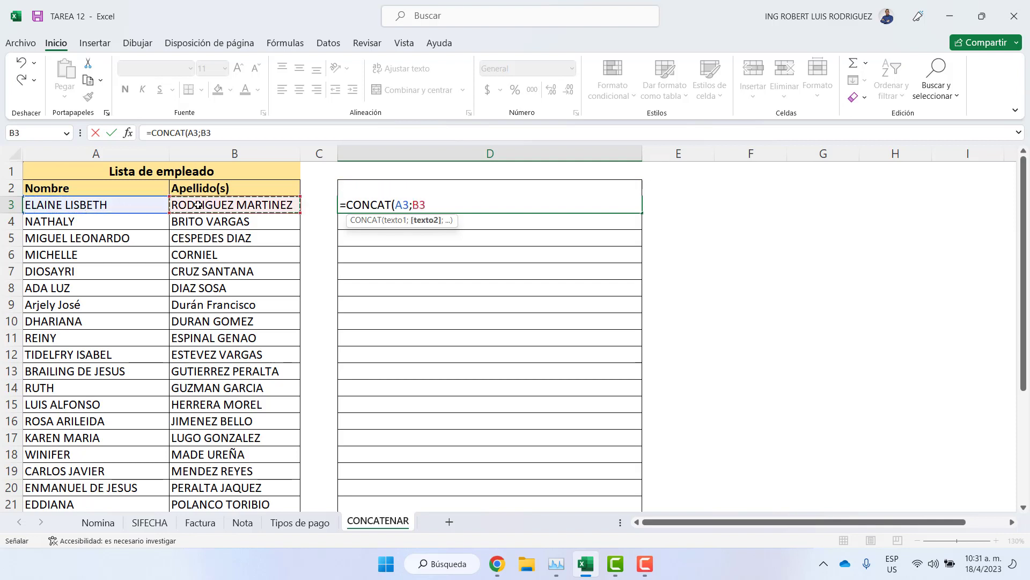
pyautogui.write(')')
pyautogui.press('Return')
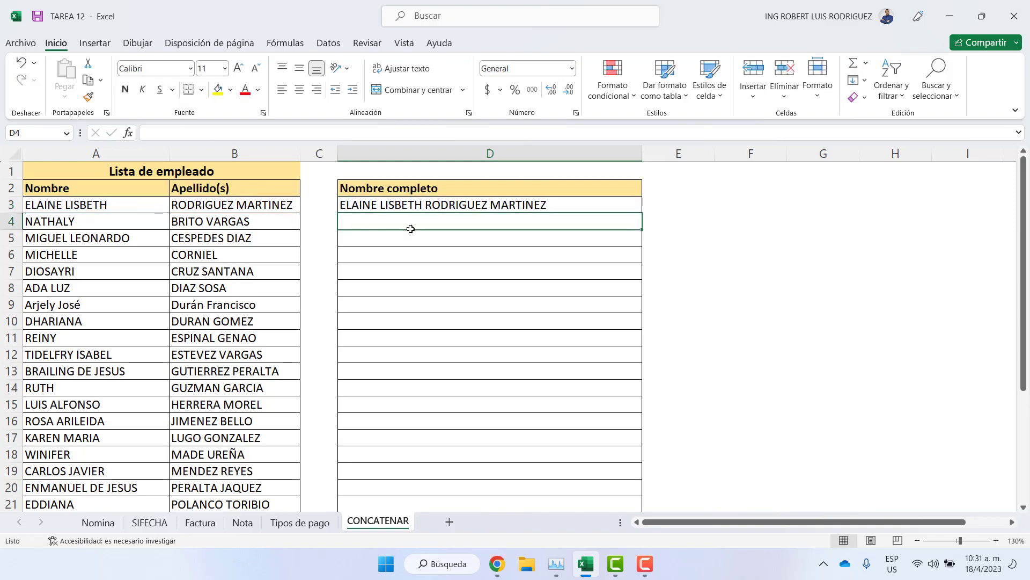
pyautogui.press('Up')
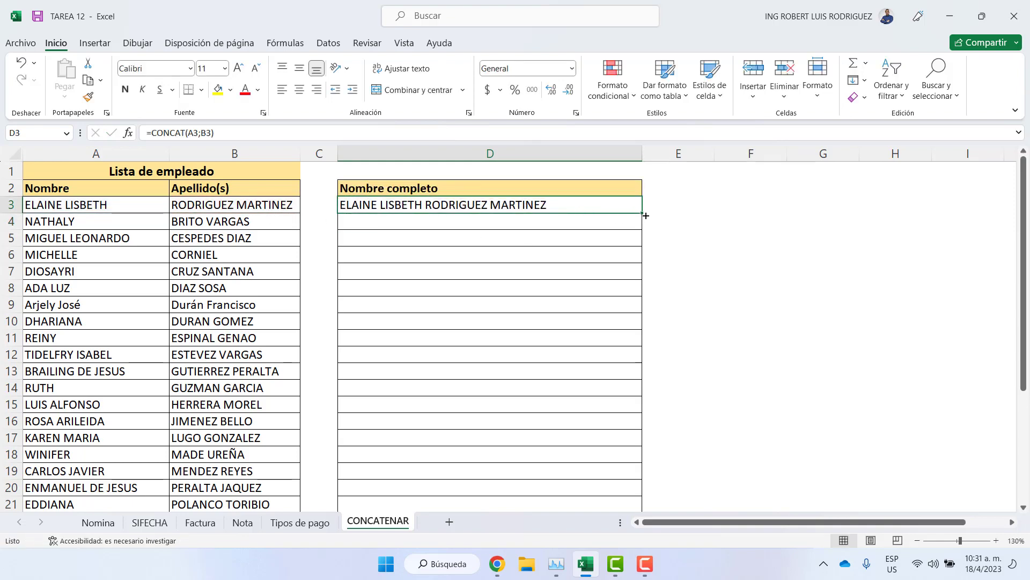
# Fill the D3 formula down to D8, and try inserting a quoted space between A3 and B3 in D3's CONCAT formula
pyautogui.moveTo(642, 215); pyautogui.dragTo(612, 293)
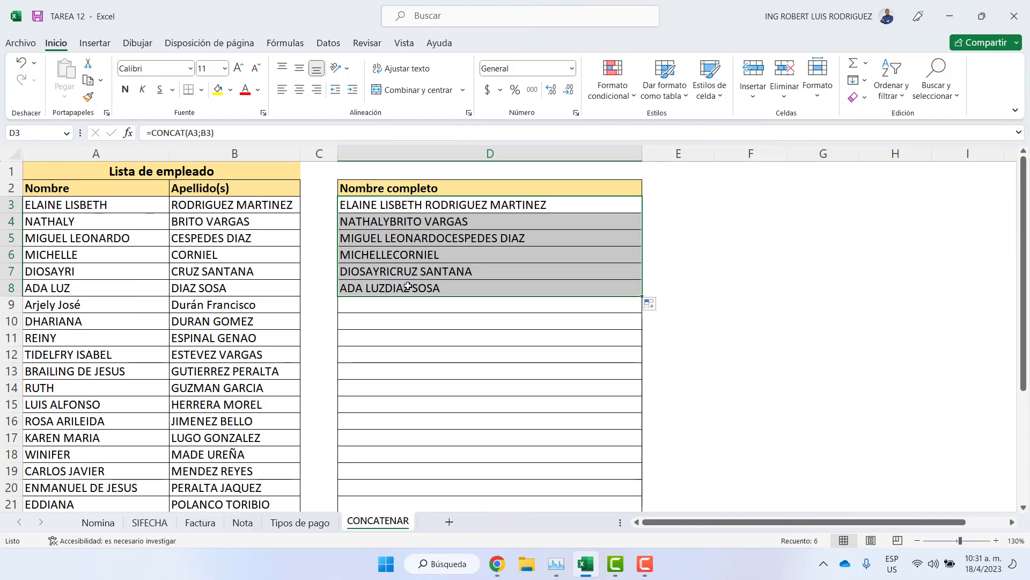
pyautogui.doubleClick(402, 211)
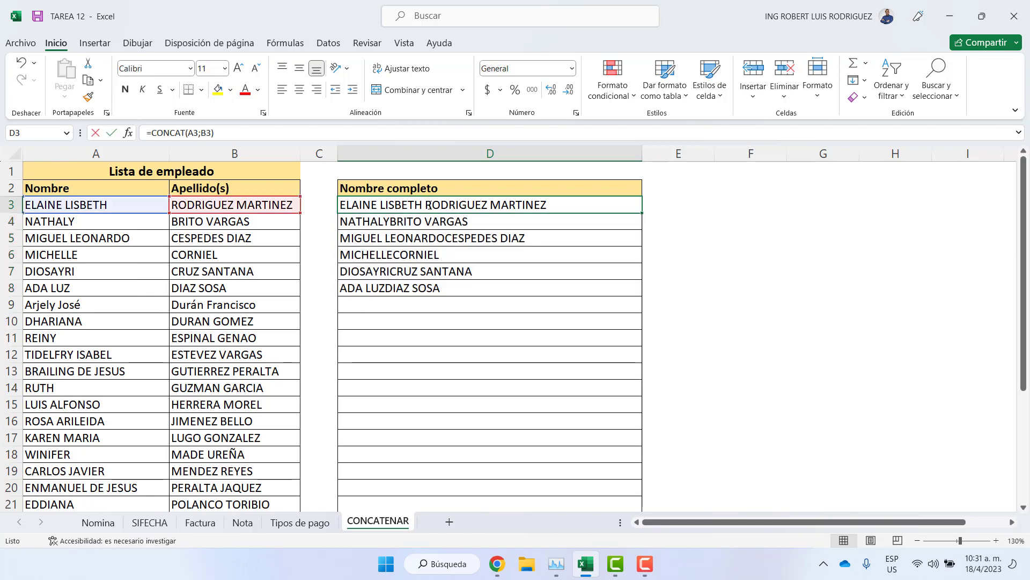
pyautogui.click(414, 207)
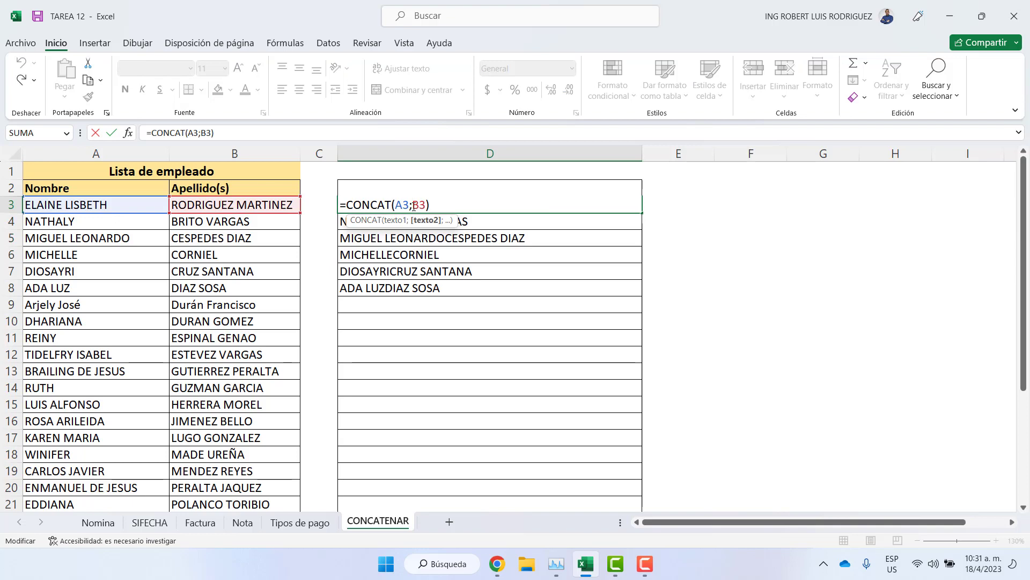
pyautogui.write(';')
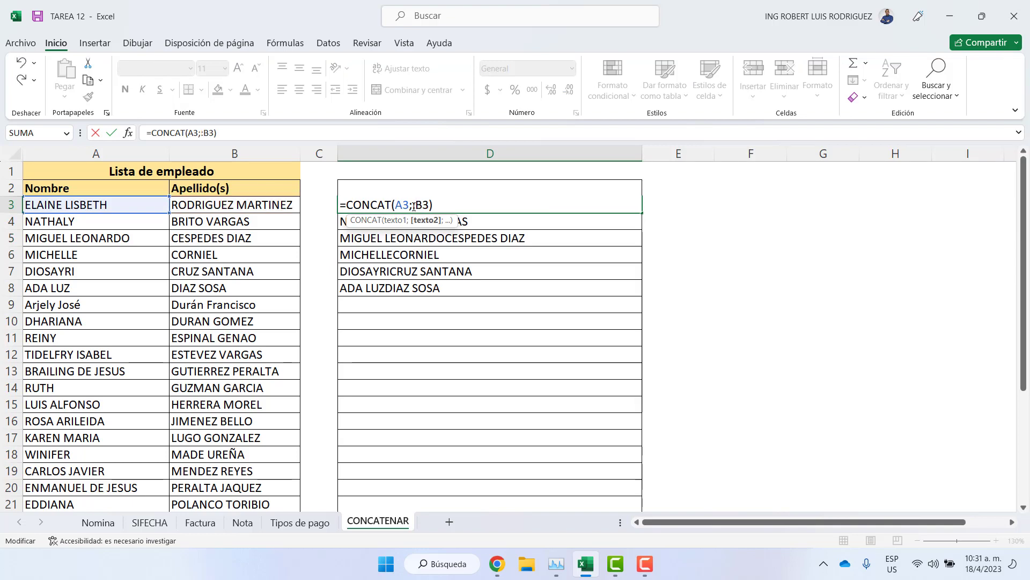
pyautogui.write('""')
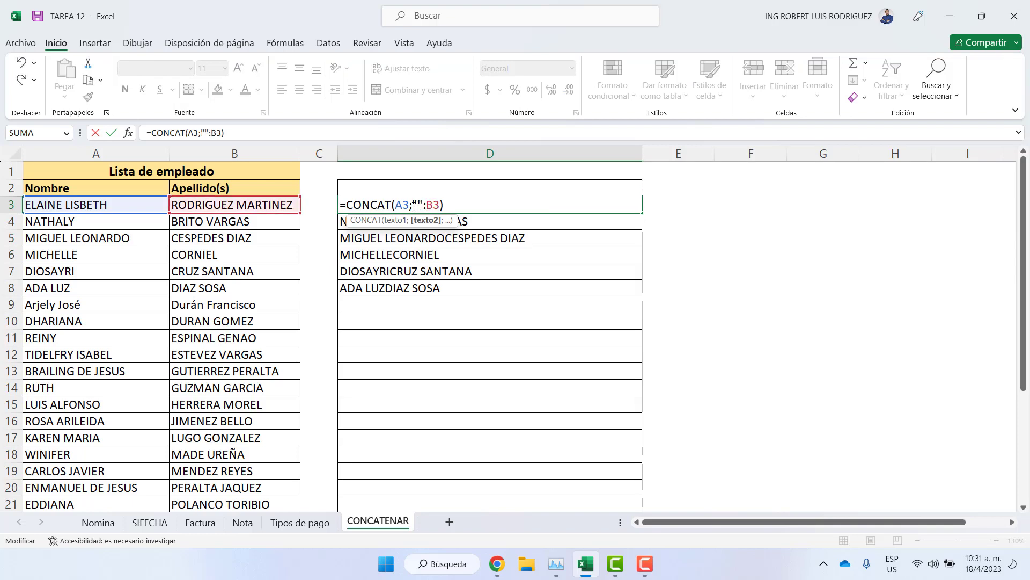
pyautogui.press('Return')
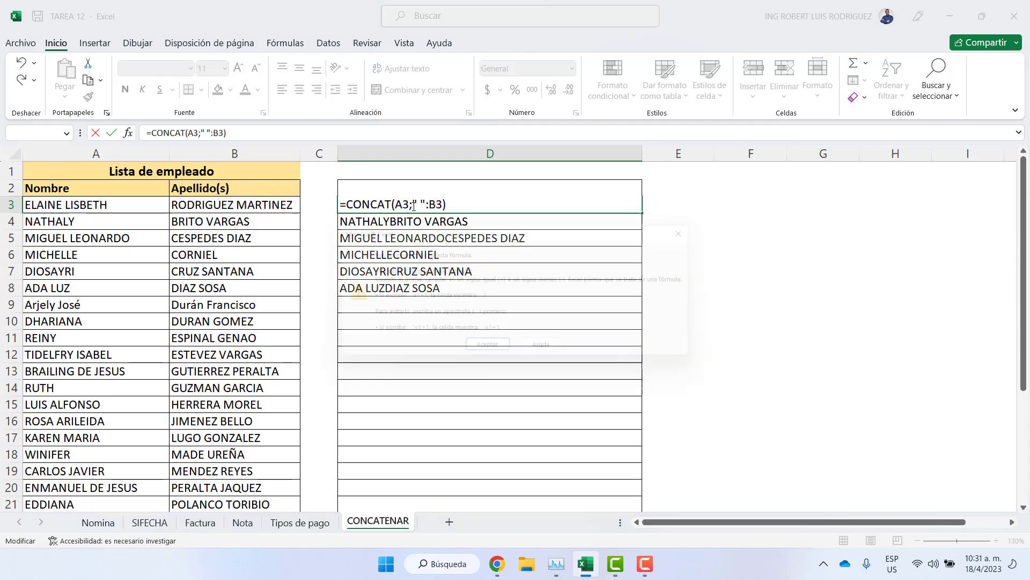
pyautogui.click(499, 352)
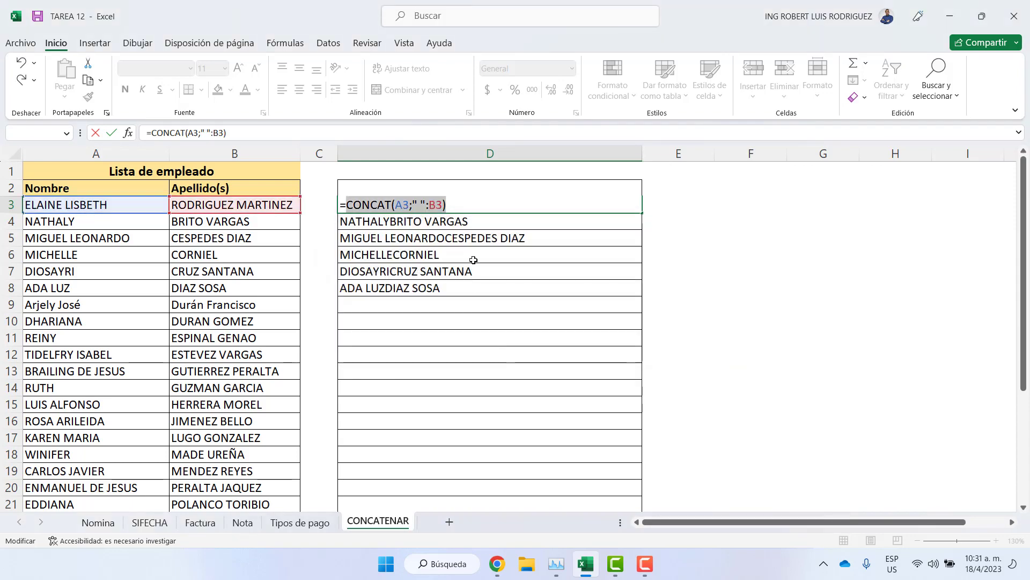
# Correct the D3 formula to =CONCAT(A3;" ";B3) and fill it down the Nombre completo column through D24
pyautogui.click(431, 204)
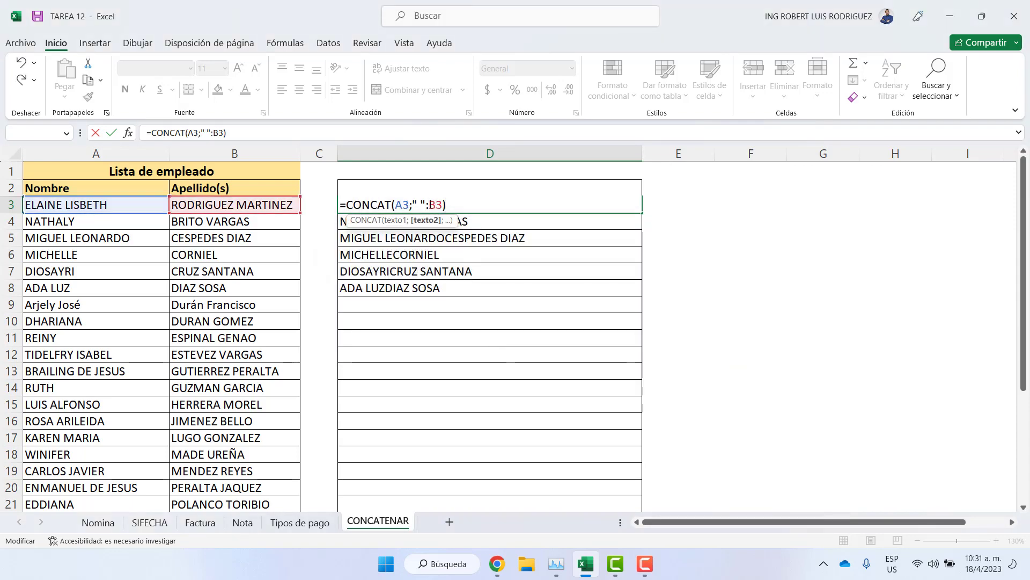
pyautogui.press('BackSpace')
pyautogui.write(';')
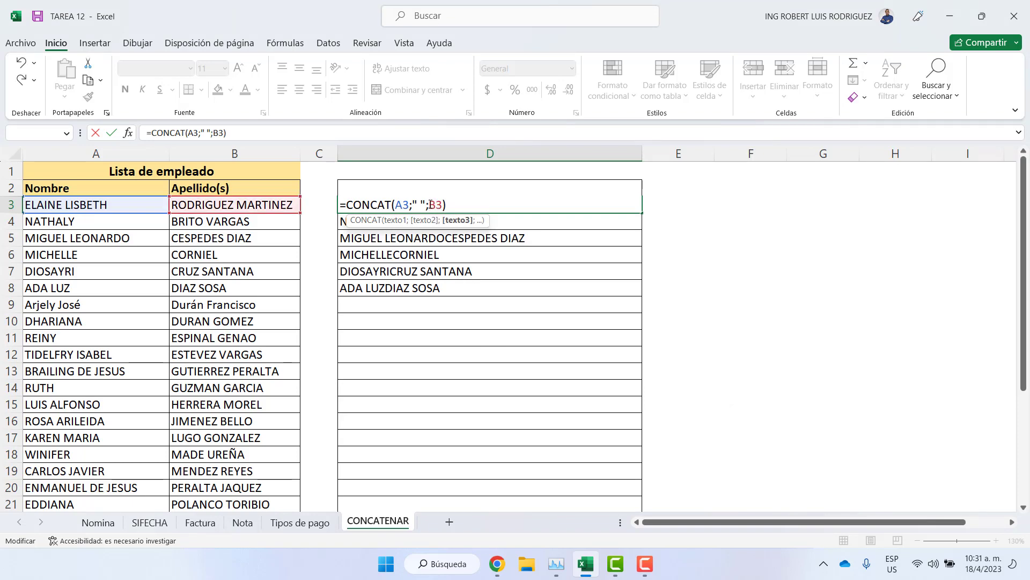
pyautogui.hotkey('ctrl', 'Return')
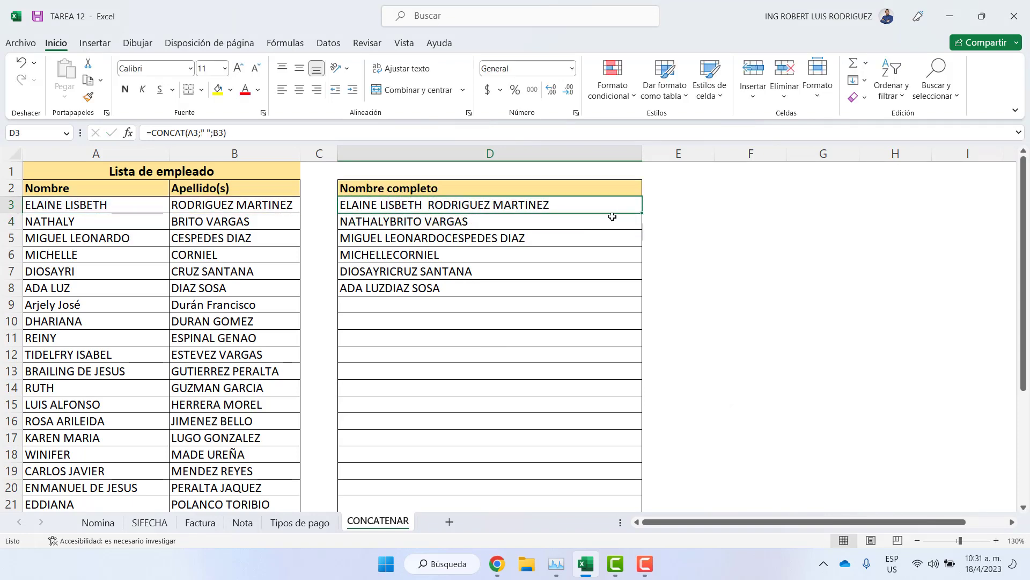
pyautogui.moveTo(641, 214); pyautogui.dragTo(648, 410)
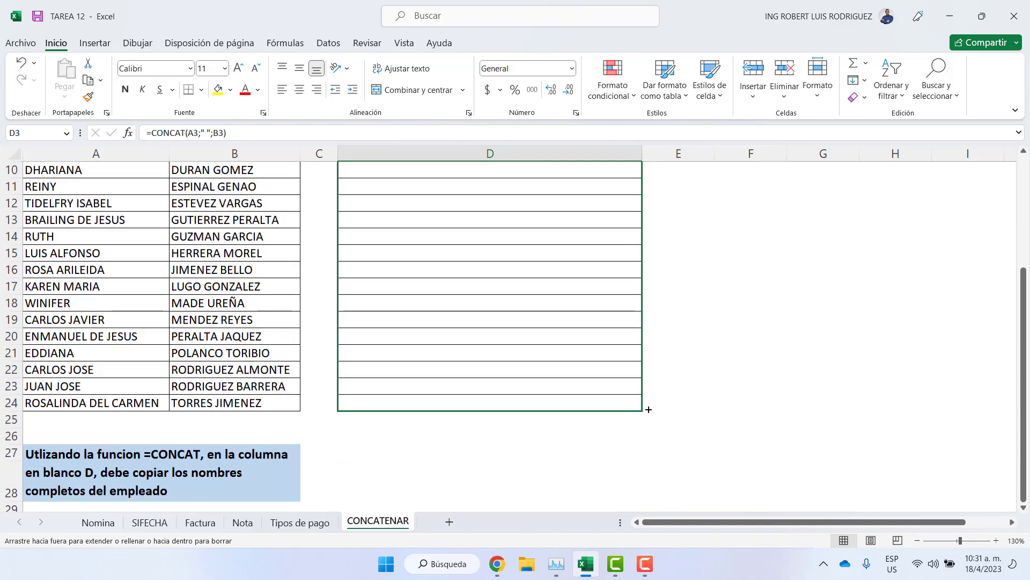
pyautogui.scroll(3, 509, 403)
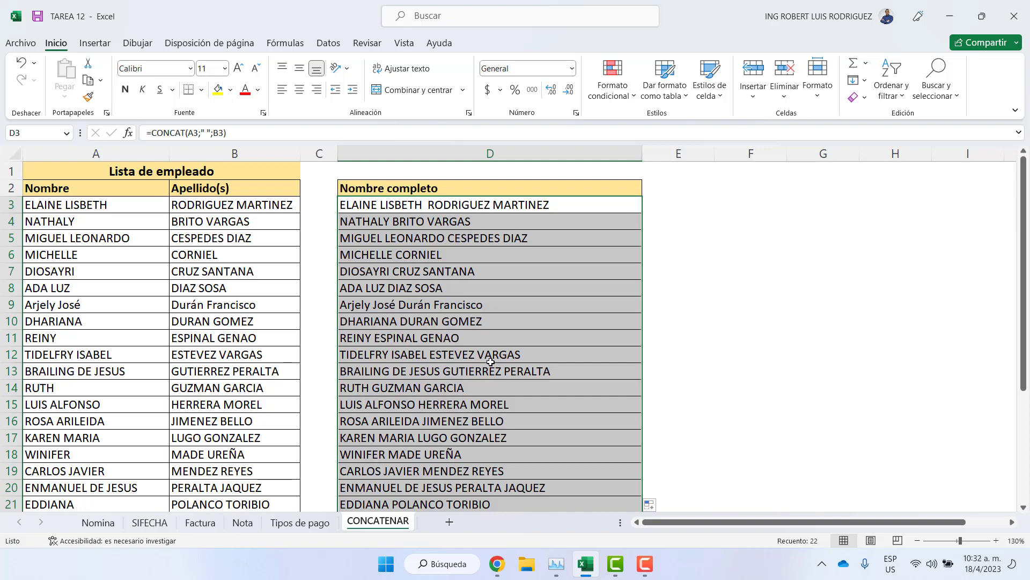
# Examine the semicolon separators and quoted space in the D3 CONCAT formula, leaving the formula as it is
pyautogui.doubleClick(426, 204)
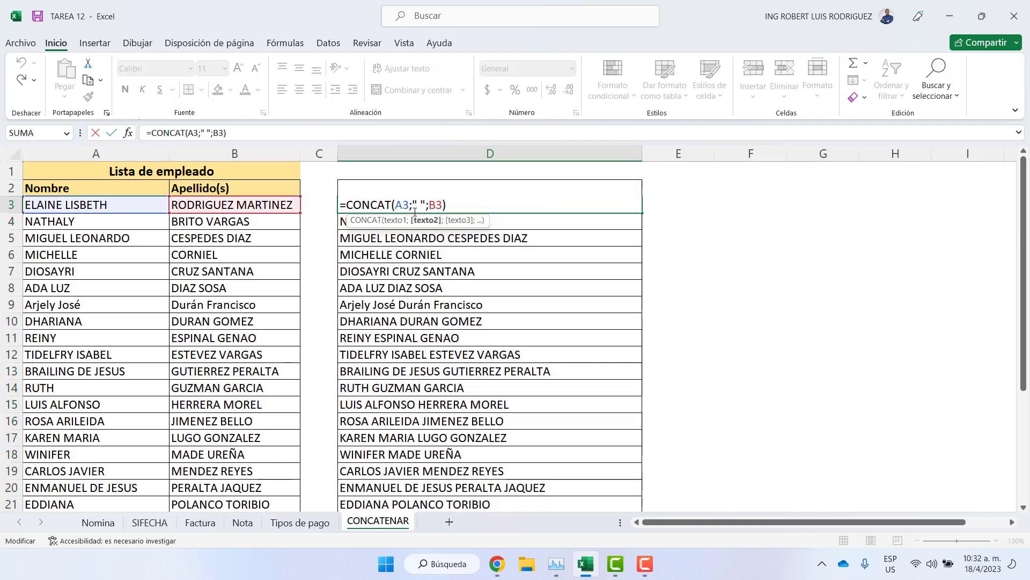
pyautogui.click(788, 288)
pyautogui.scroll(5, 670, 310)
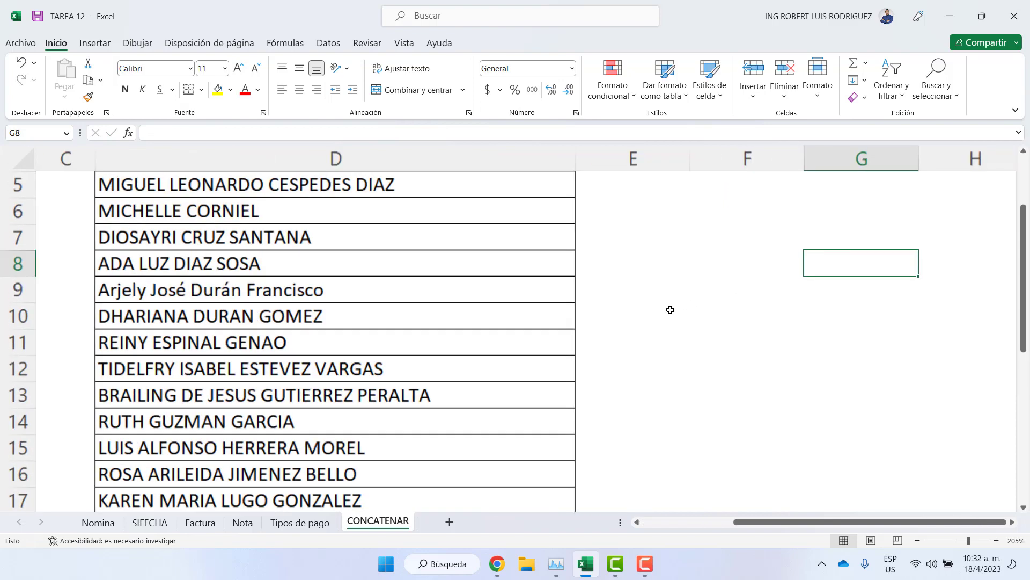
pyautogui.scroll(2, 671, 309)
pyautogui.doubleClick(214, 239)
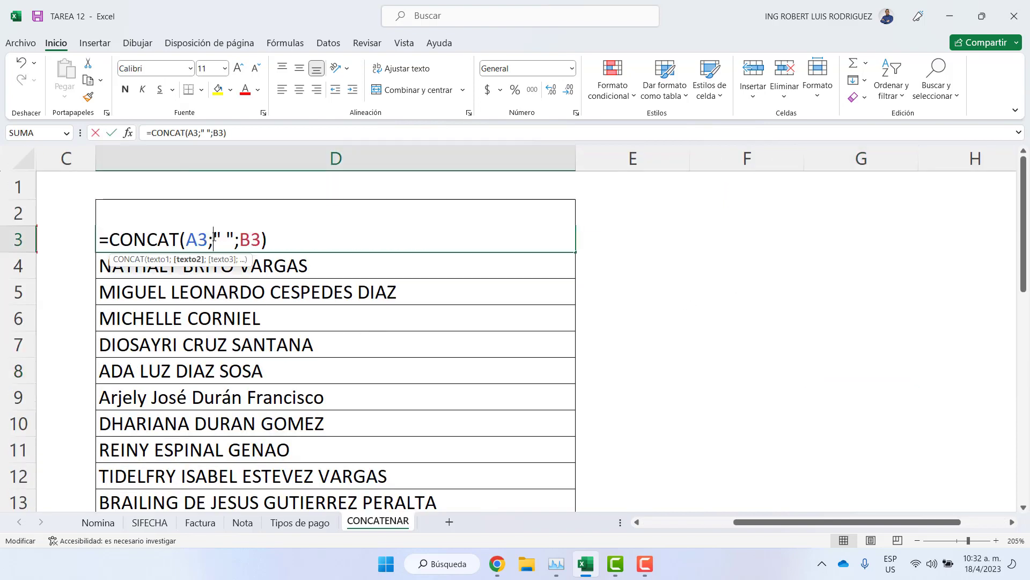
pyautogui.moveTo(213, 239); pyautogui.dragTo(210, 242)
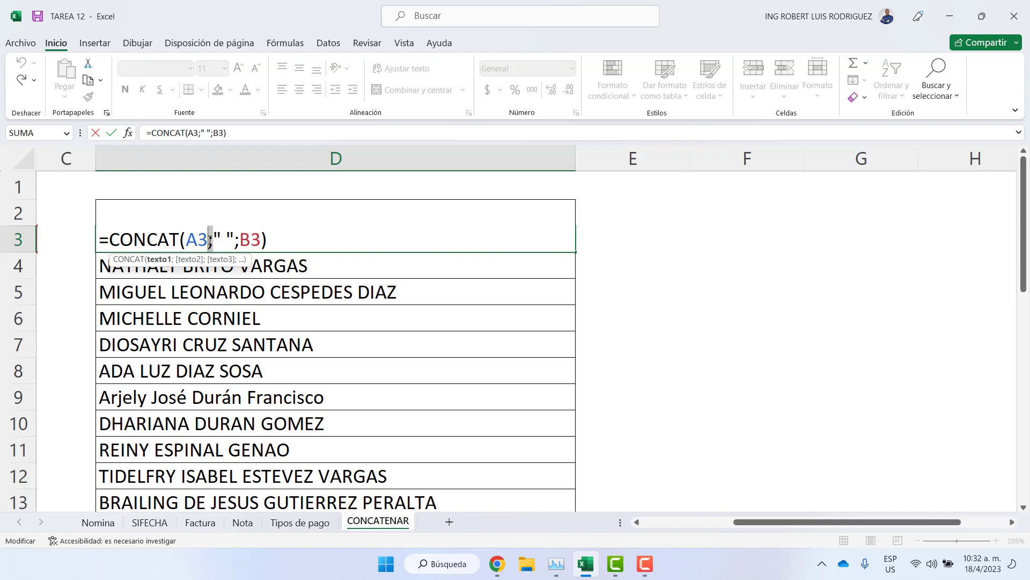
pyautogui.press('Return')
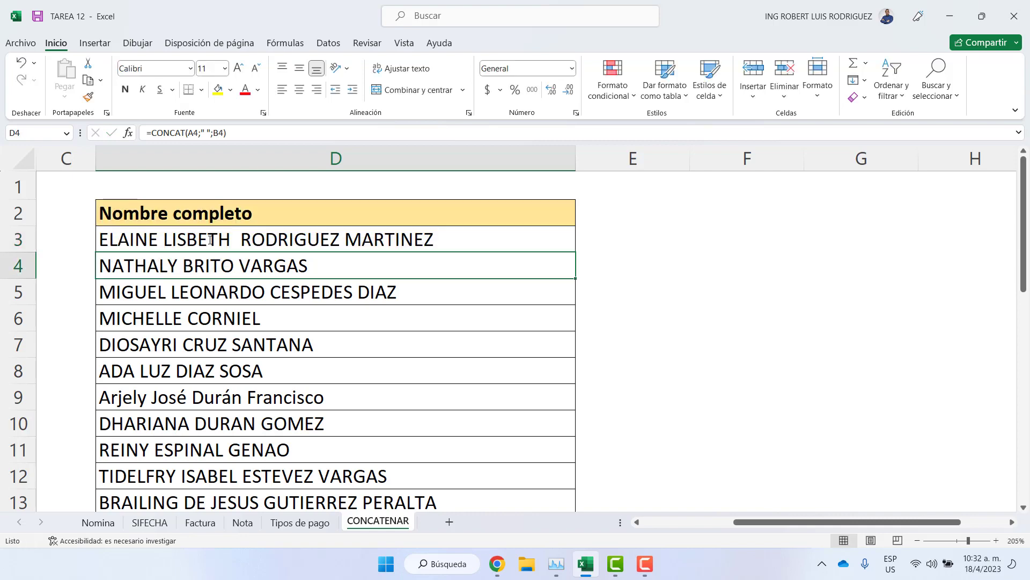
pyautogui.keyDown('ctrl'); pyautogui.scroll(-3, 227, 235); pyautogui.keyUp('ctrl')
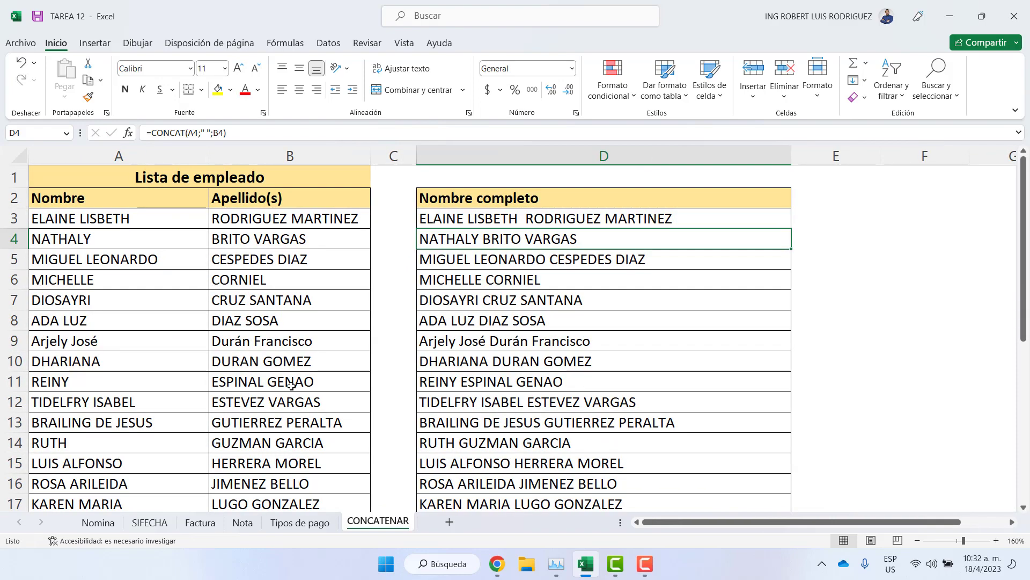